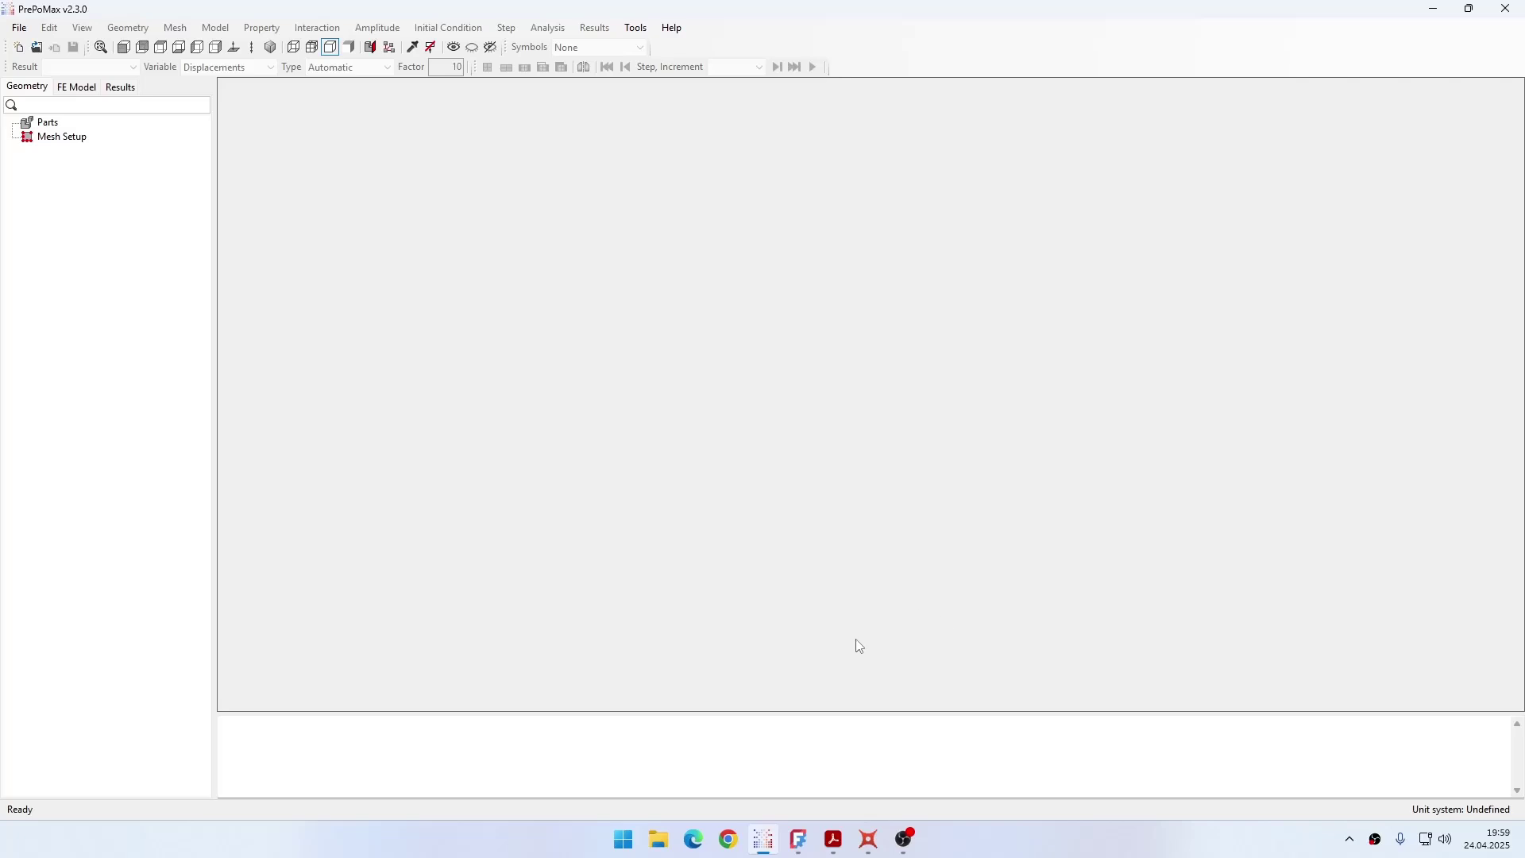
Create a new 3D model in the mm, ton, s, °C unit system and import the geometry of the two solid blocks
left_click(18, 49)
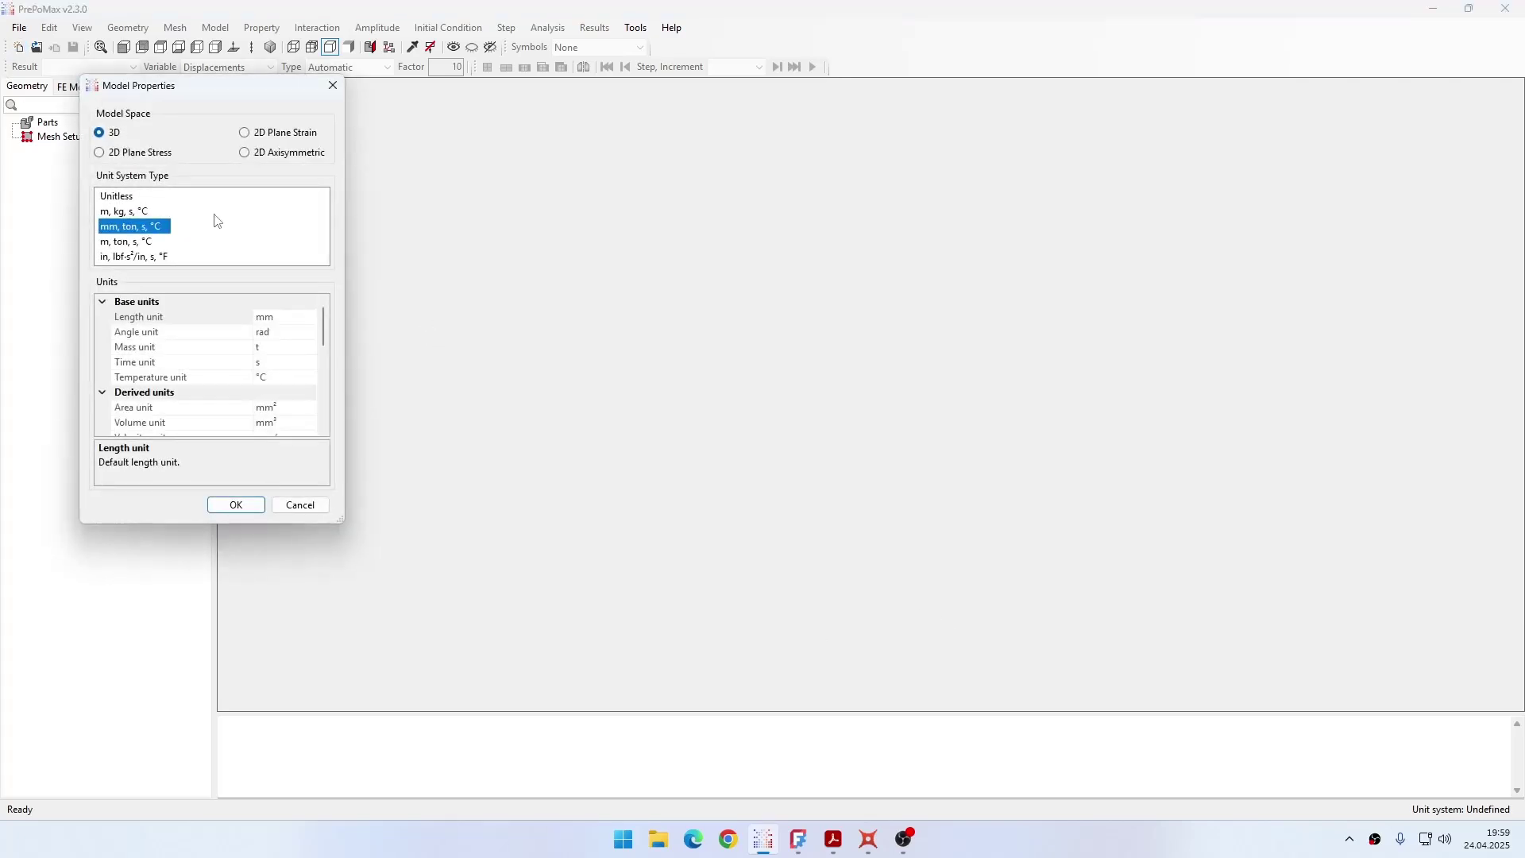
left_click(253, 511)
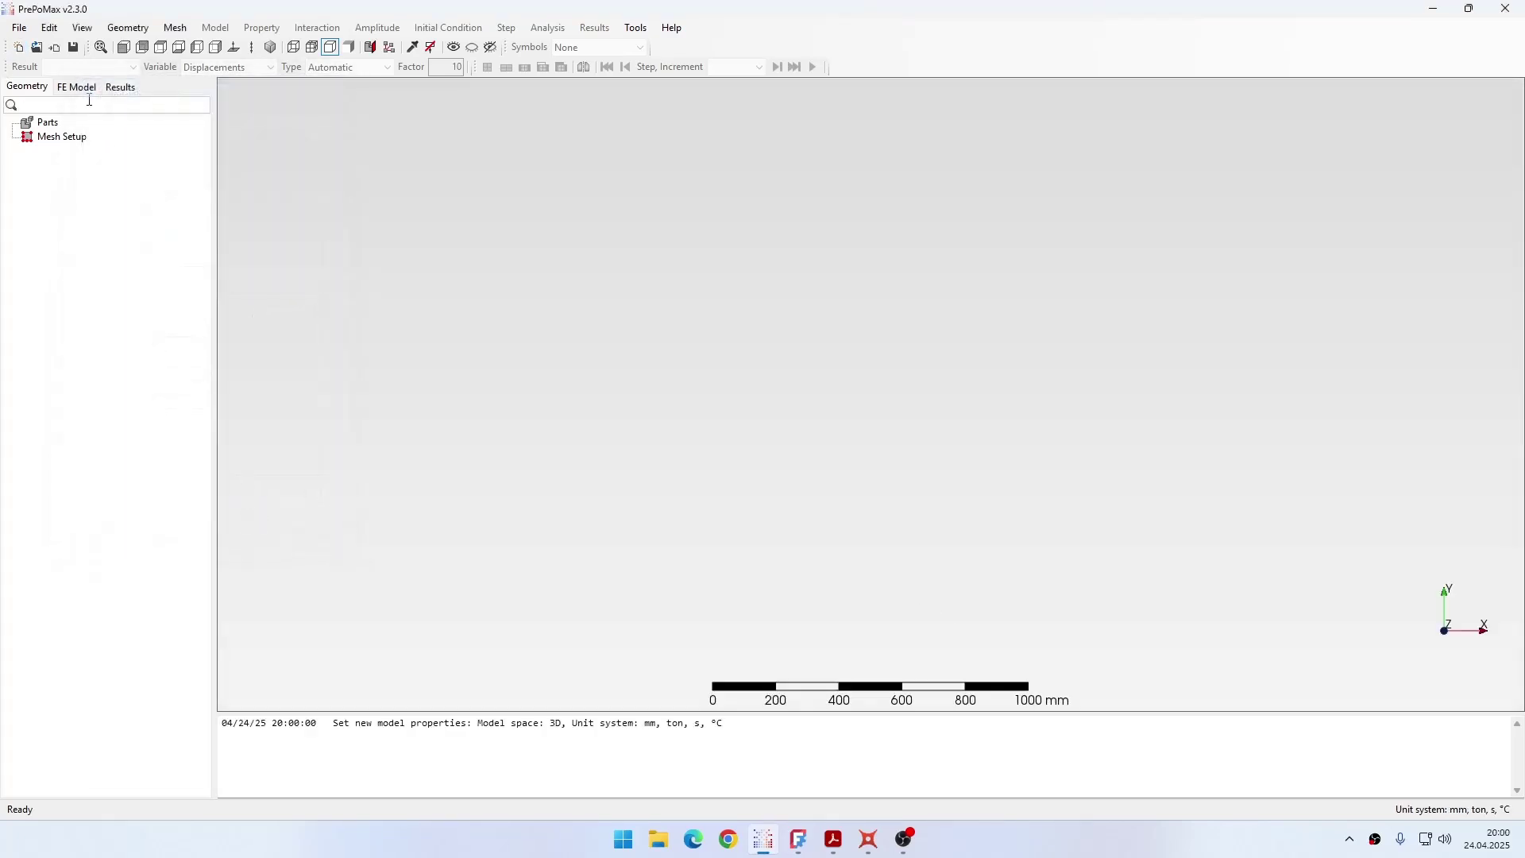
left_click(54, 48)
scroll(663, 357, "down", 1)
left_click(588, 435)
left_click(983, 488)
middle_click_drag(800, 513, 747, 357)
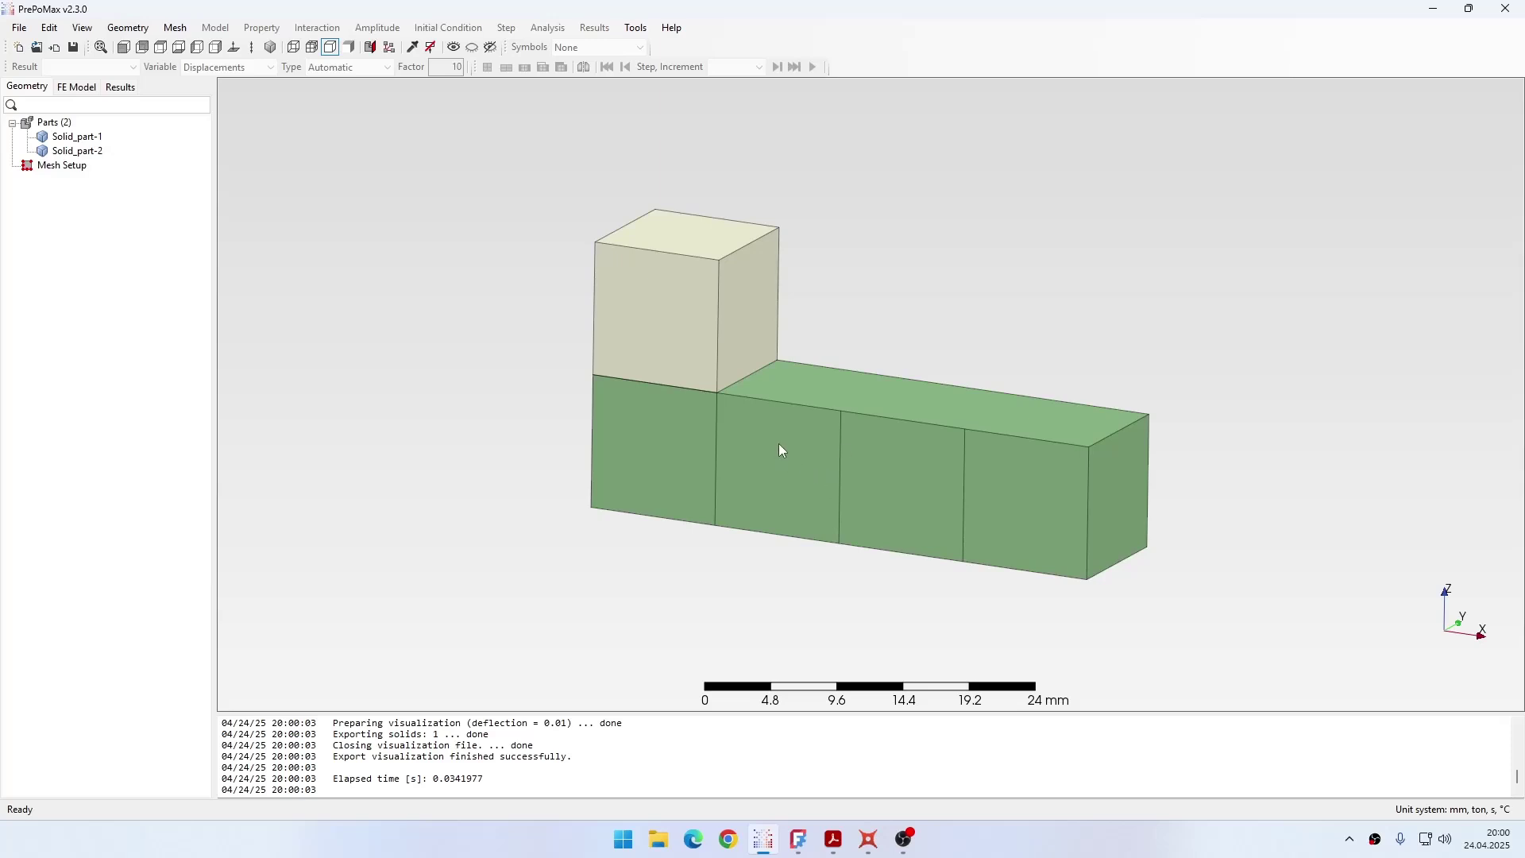
Add meshing parameters for the upper cube with a maximum element size of 6 mm and a minimum of 1 mm
double_click(61, 165)
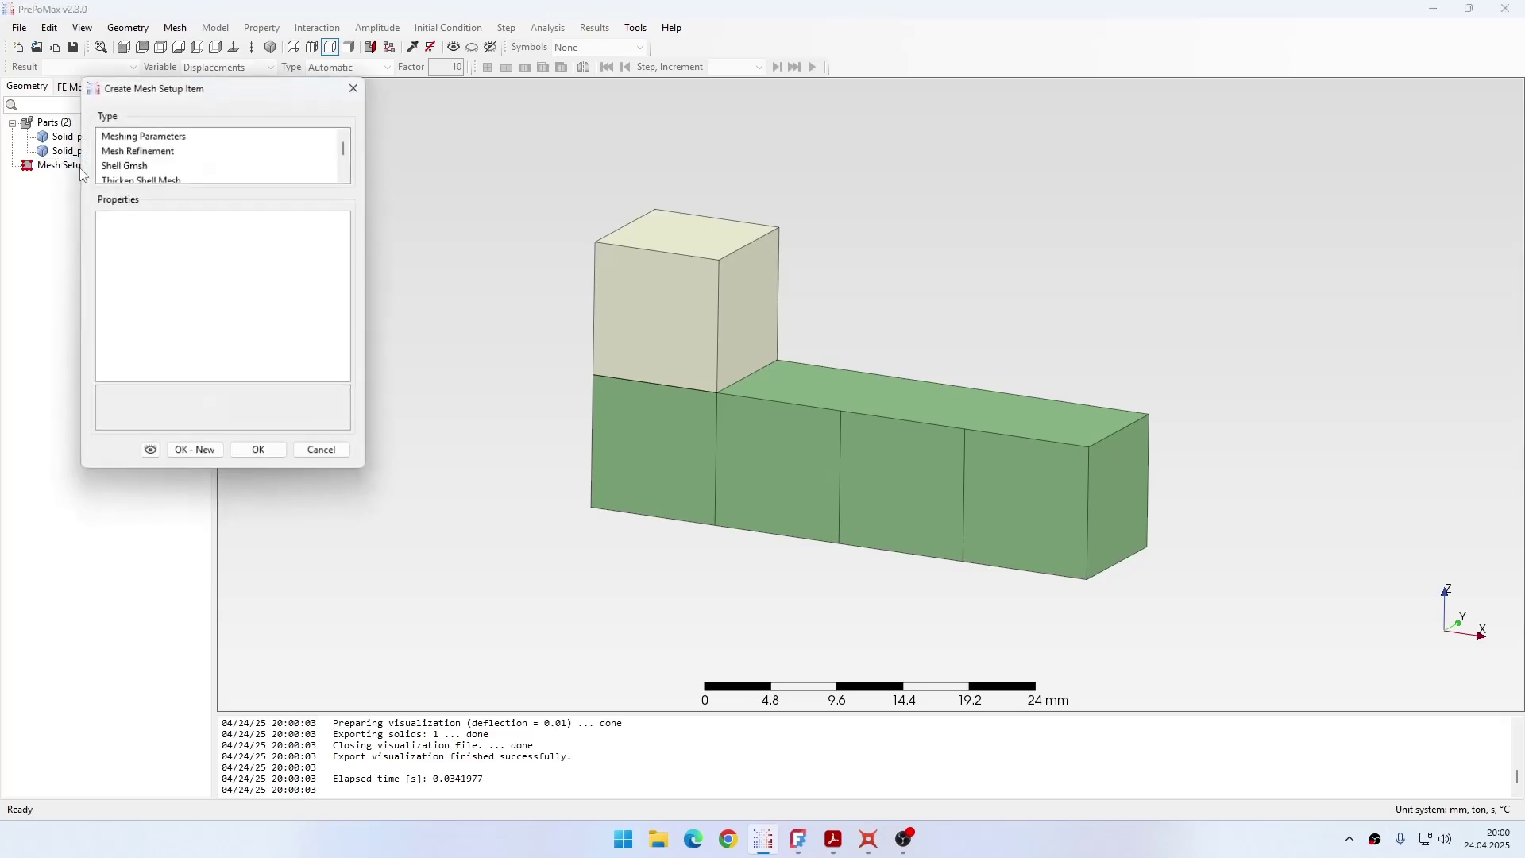
left_click(151, 138)
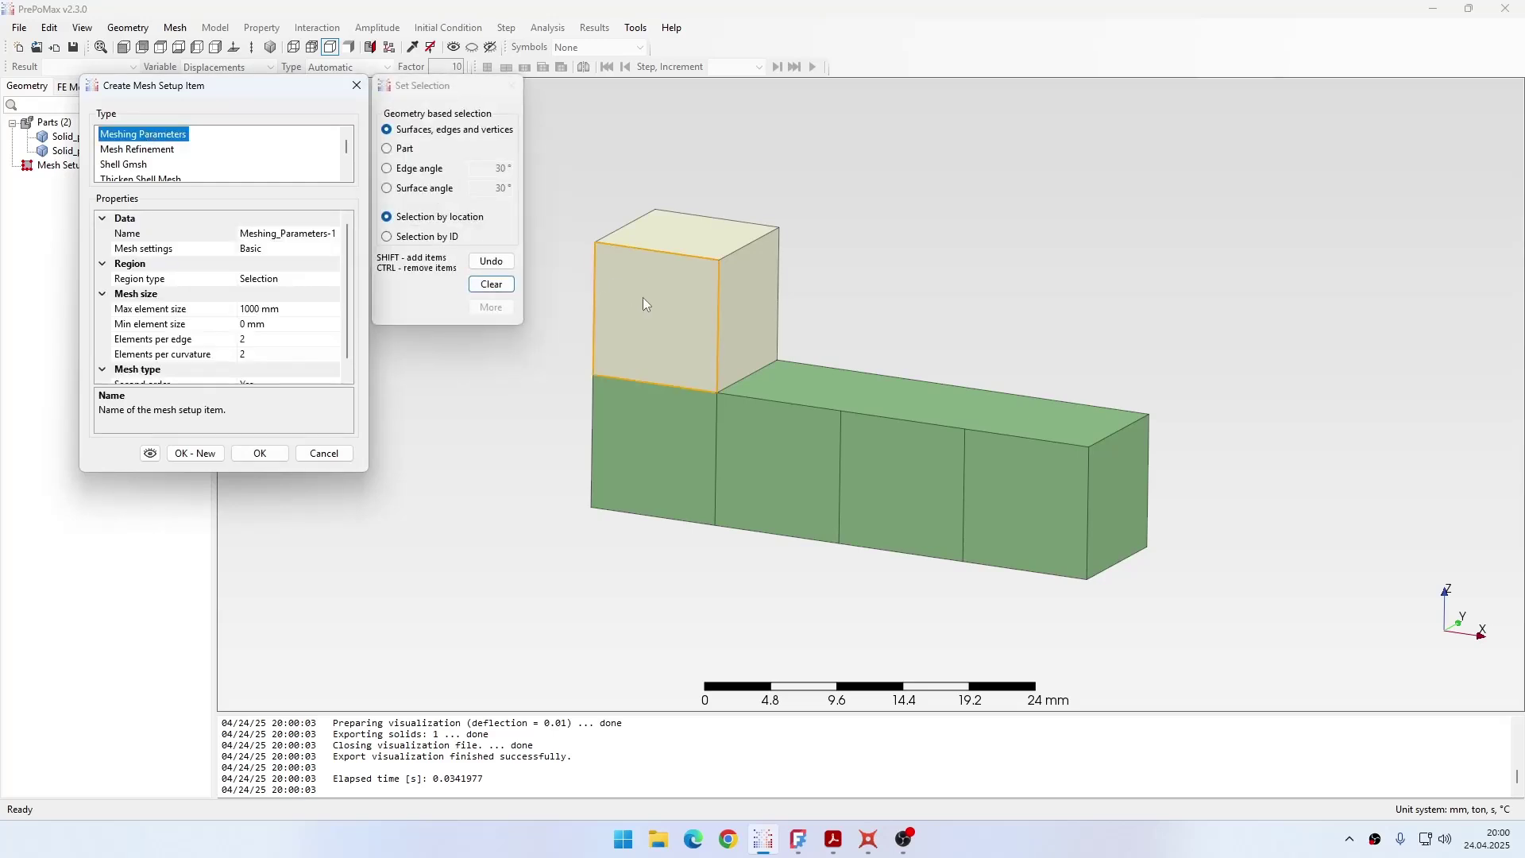
left_click(691, 326)
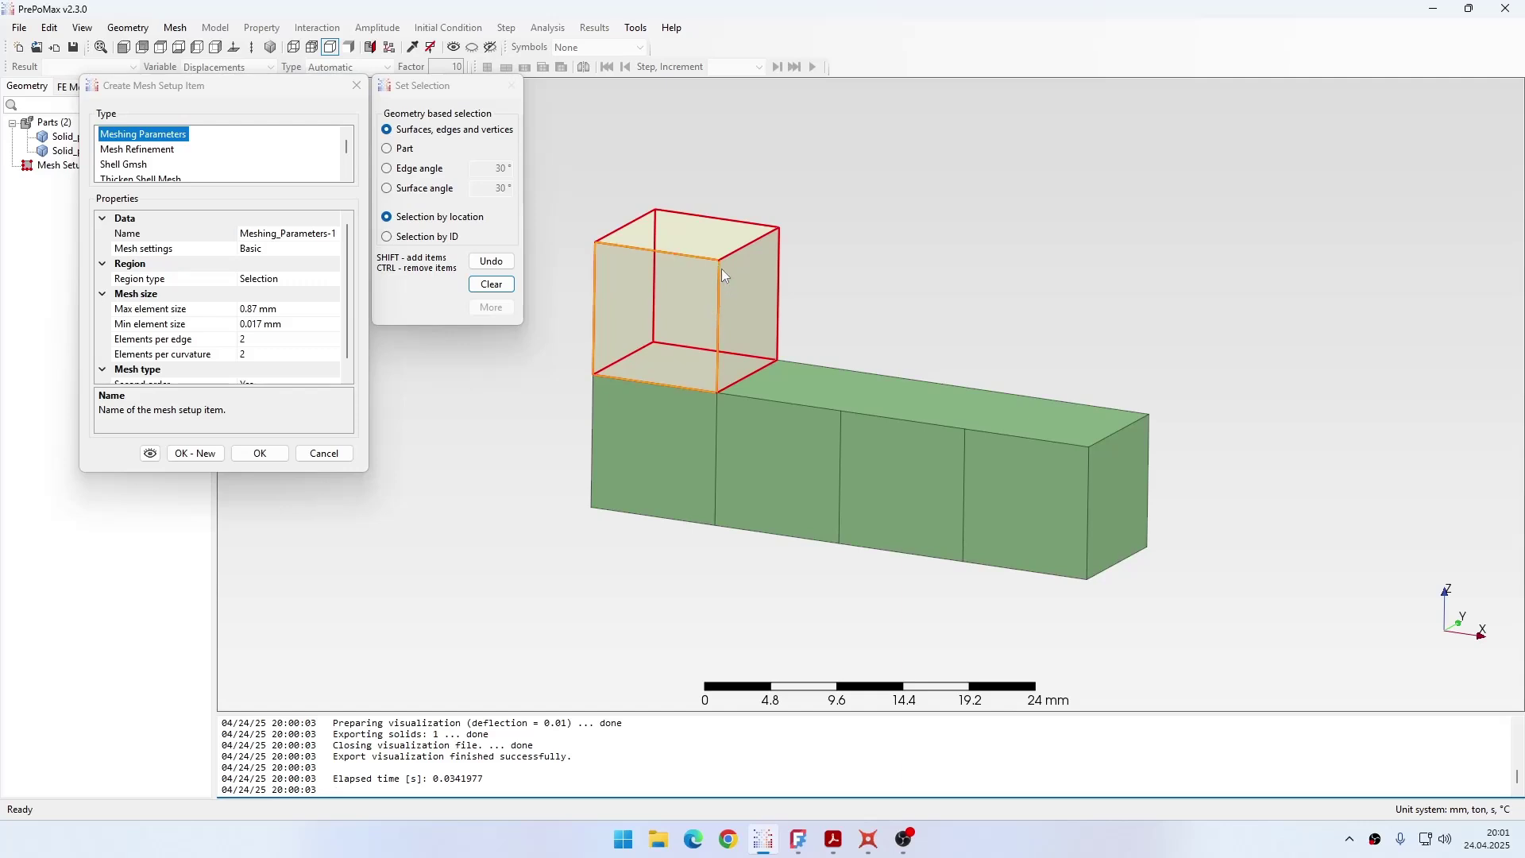
left_click(262, 311)
double_click(262, 310)
type("6")
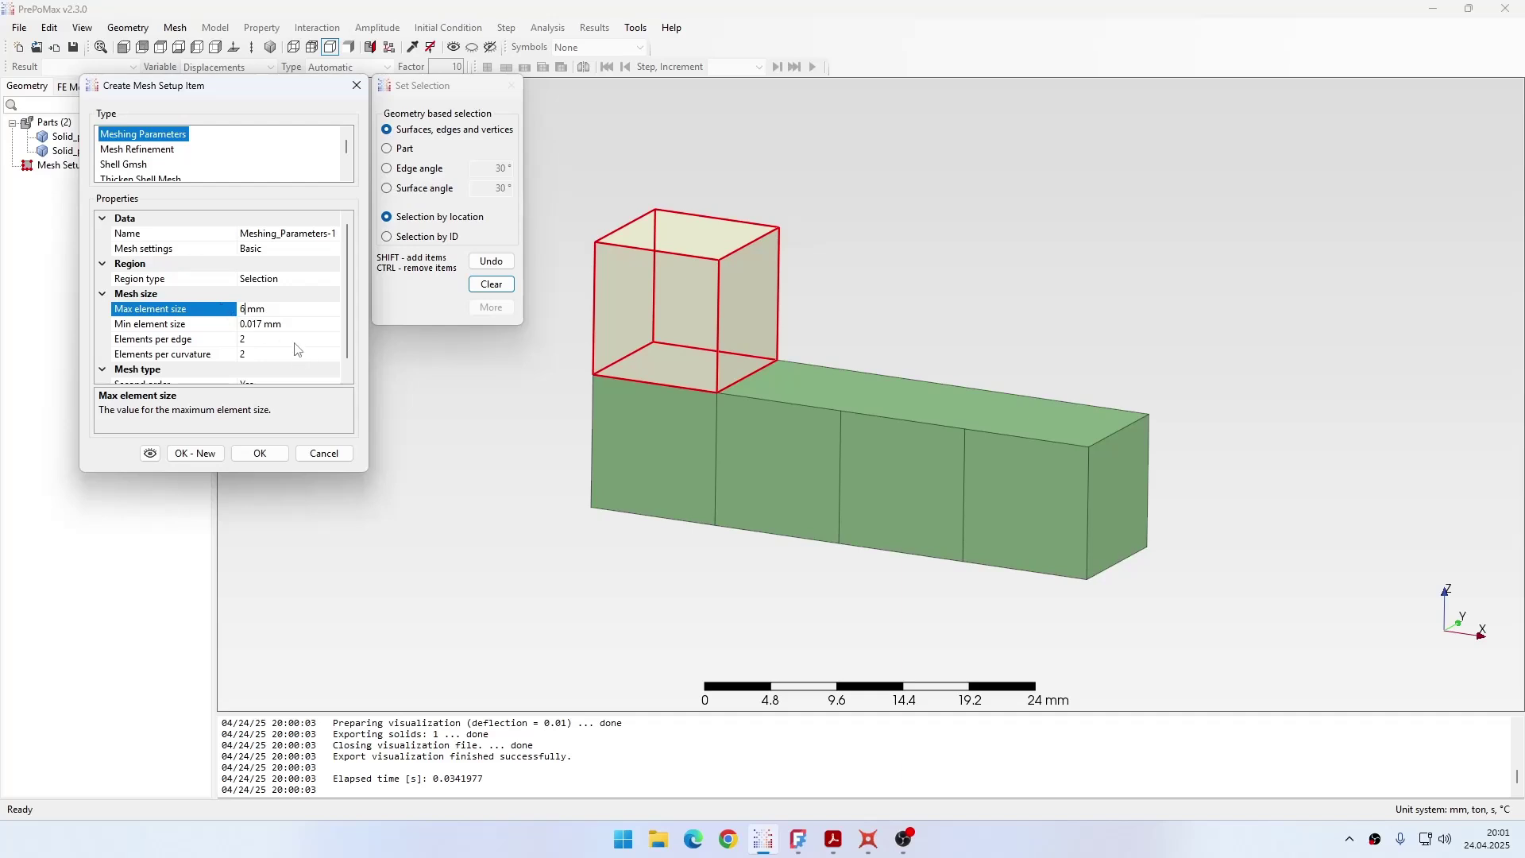
left_click(239, 324)
double_click(240, 324)
type("1")
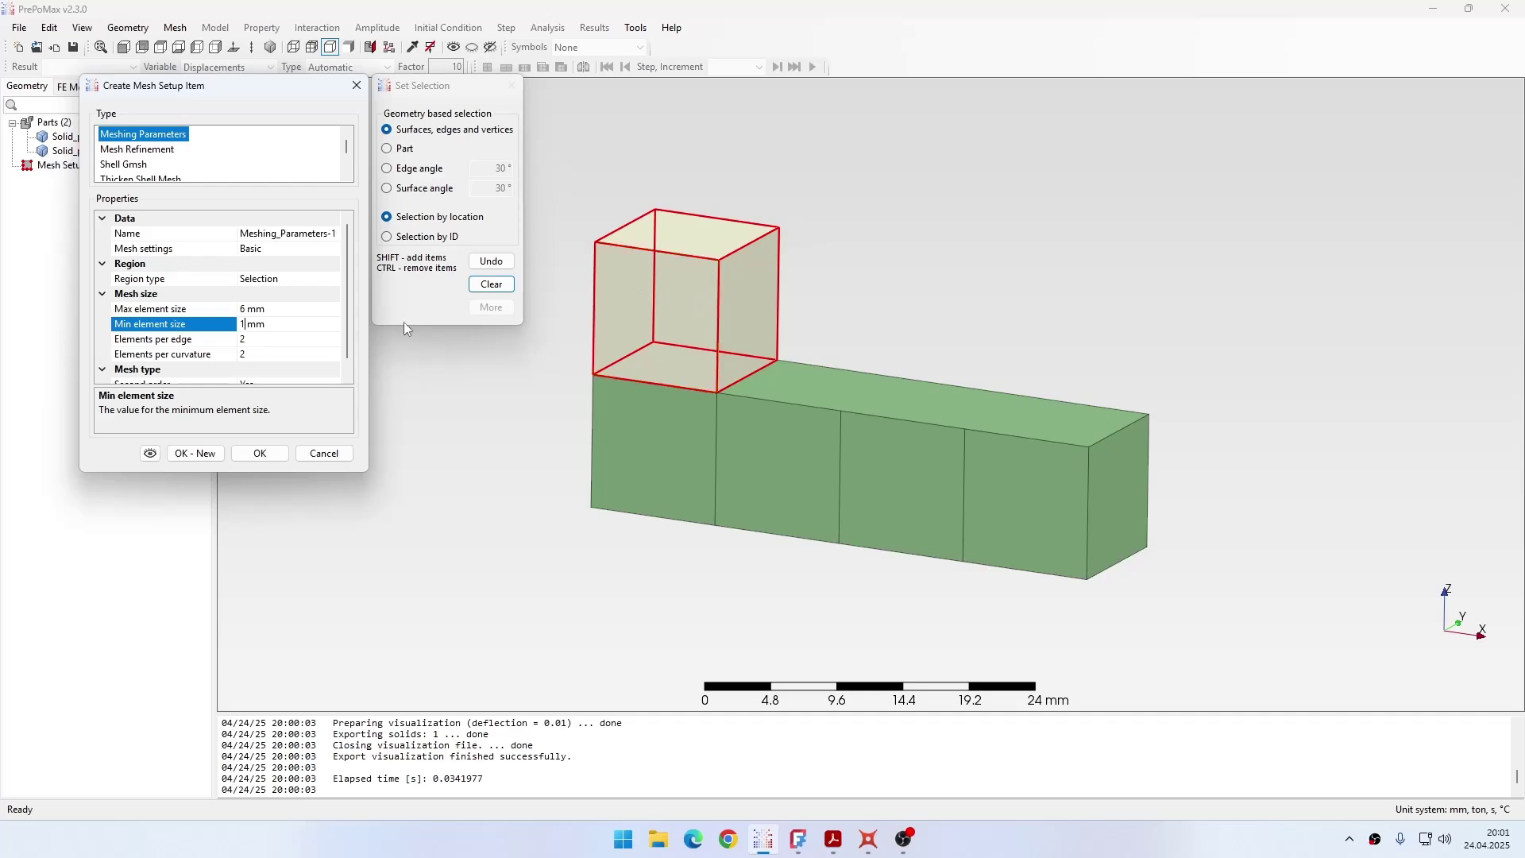
Set the cube's elements per edge and per curvature to 1, disable second-order elements, and accept the mesh setup item
double_click(273, 342)
type("1")
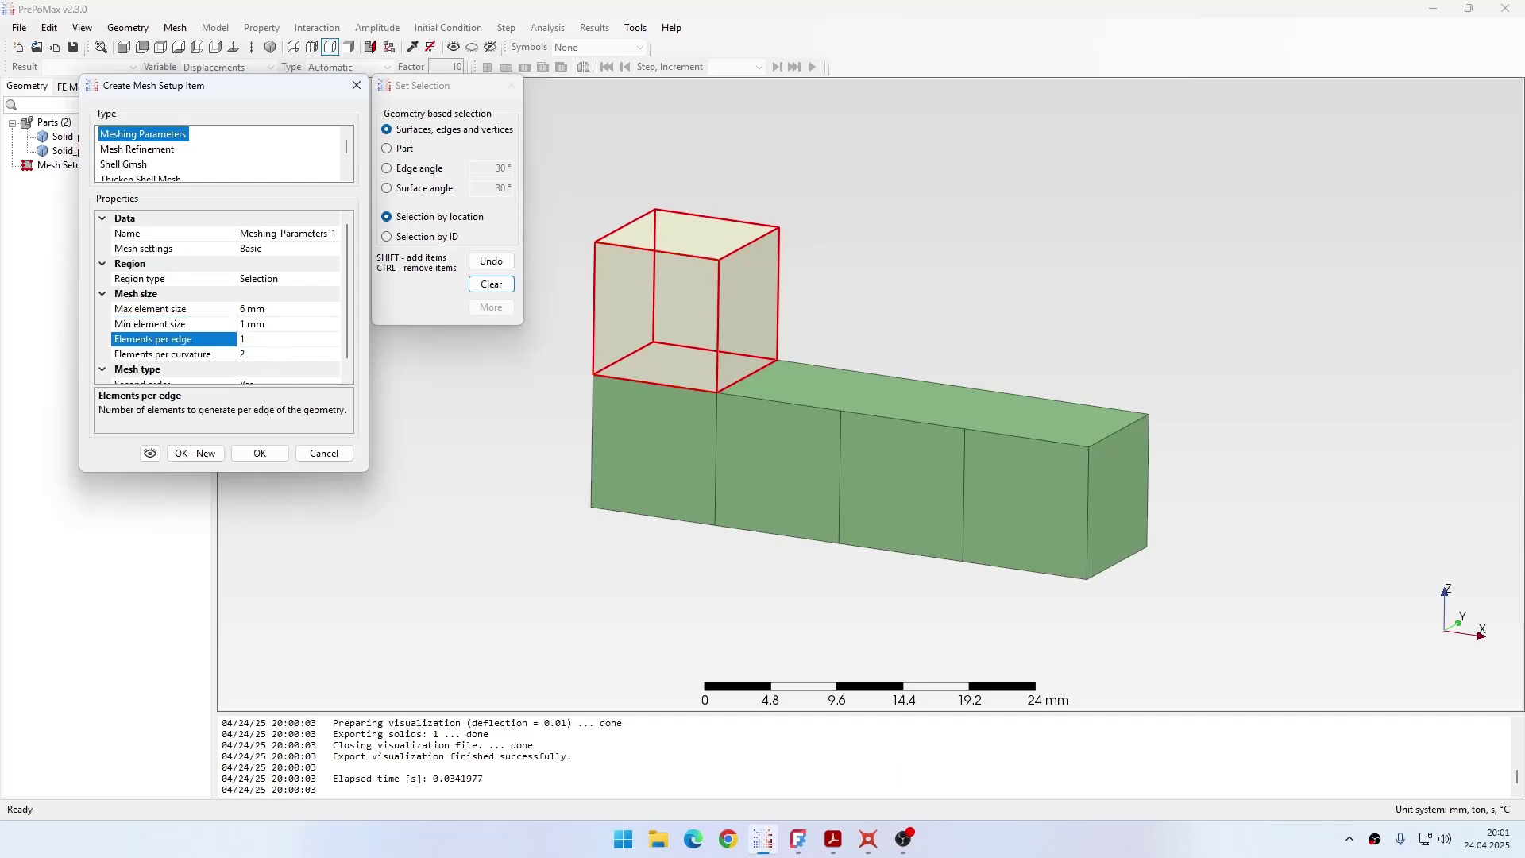
double_click(275, 355)
type("1")
scroll(347, 357, "down", 1)
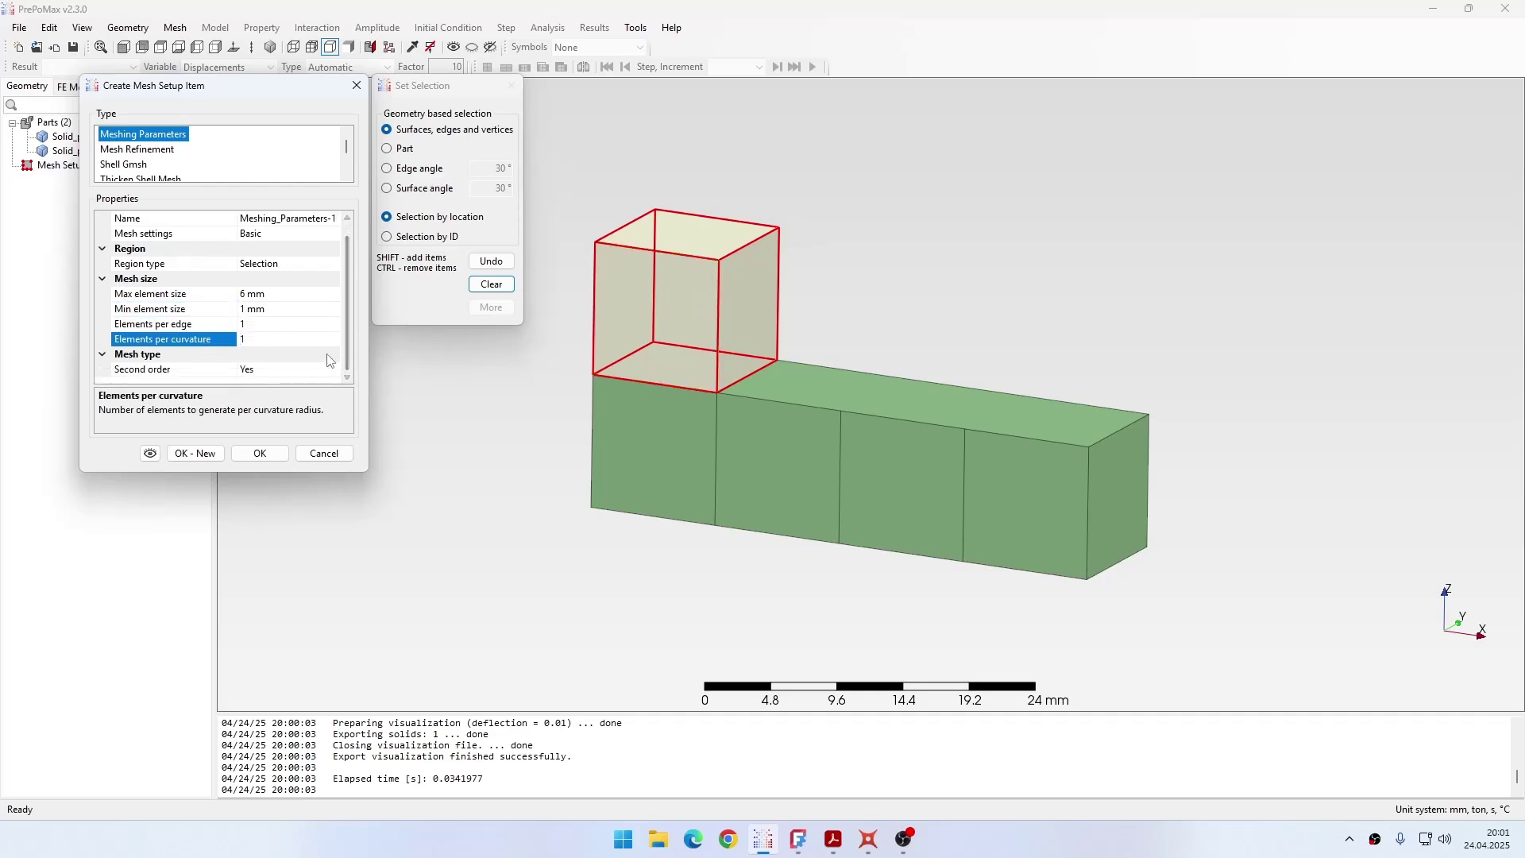
double_click(285, 370)
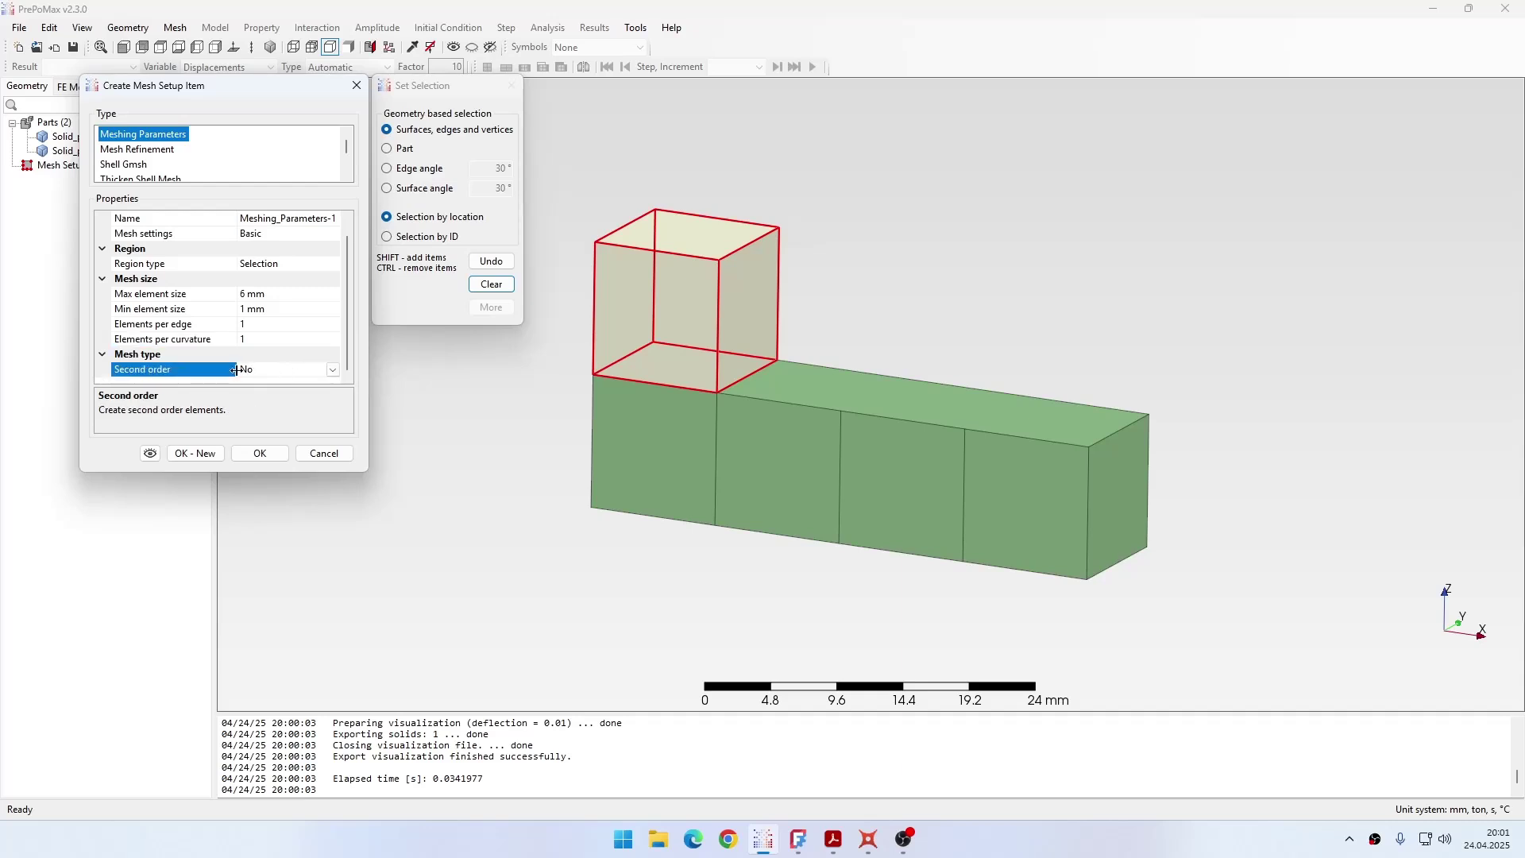
left_click(260, 453)
Add meshing parameters for the long lower block with a maximum element size of 1.5 mm
double_click(60, 165)
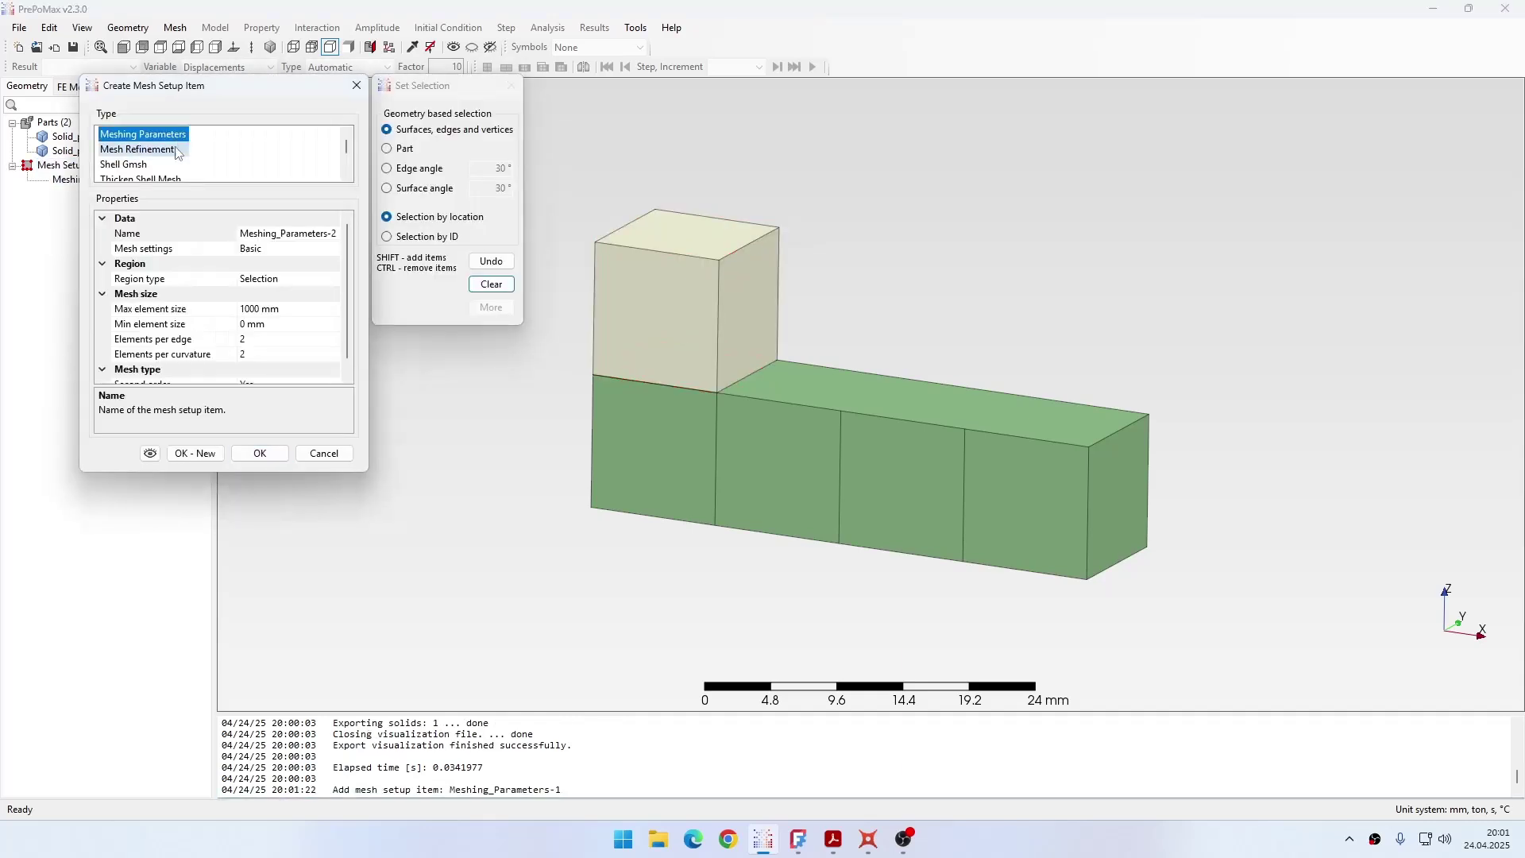
left_click(673, 463)
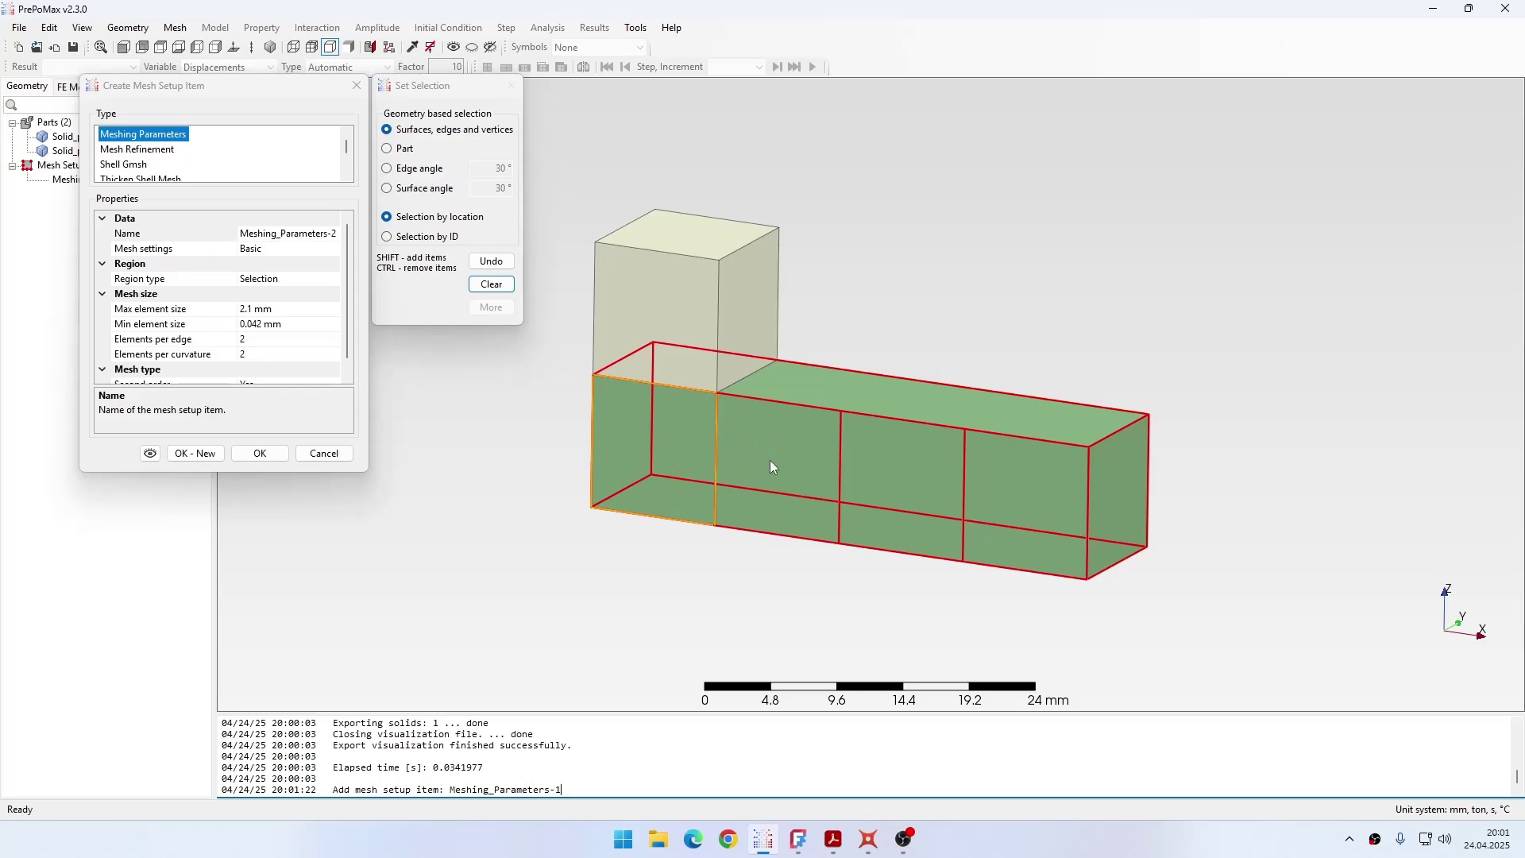
left_click(266, 309)
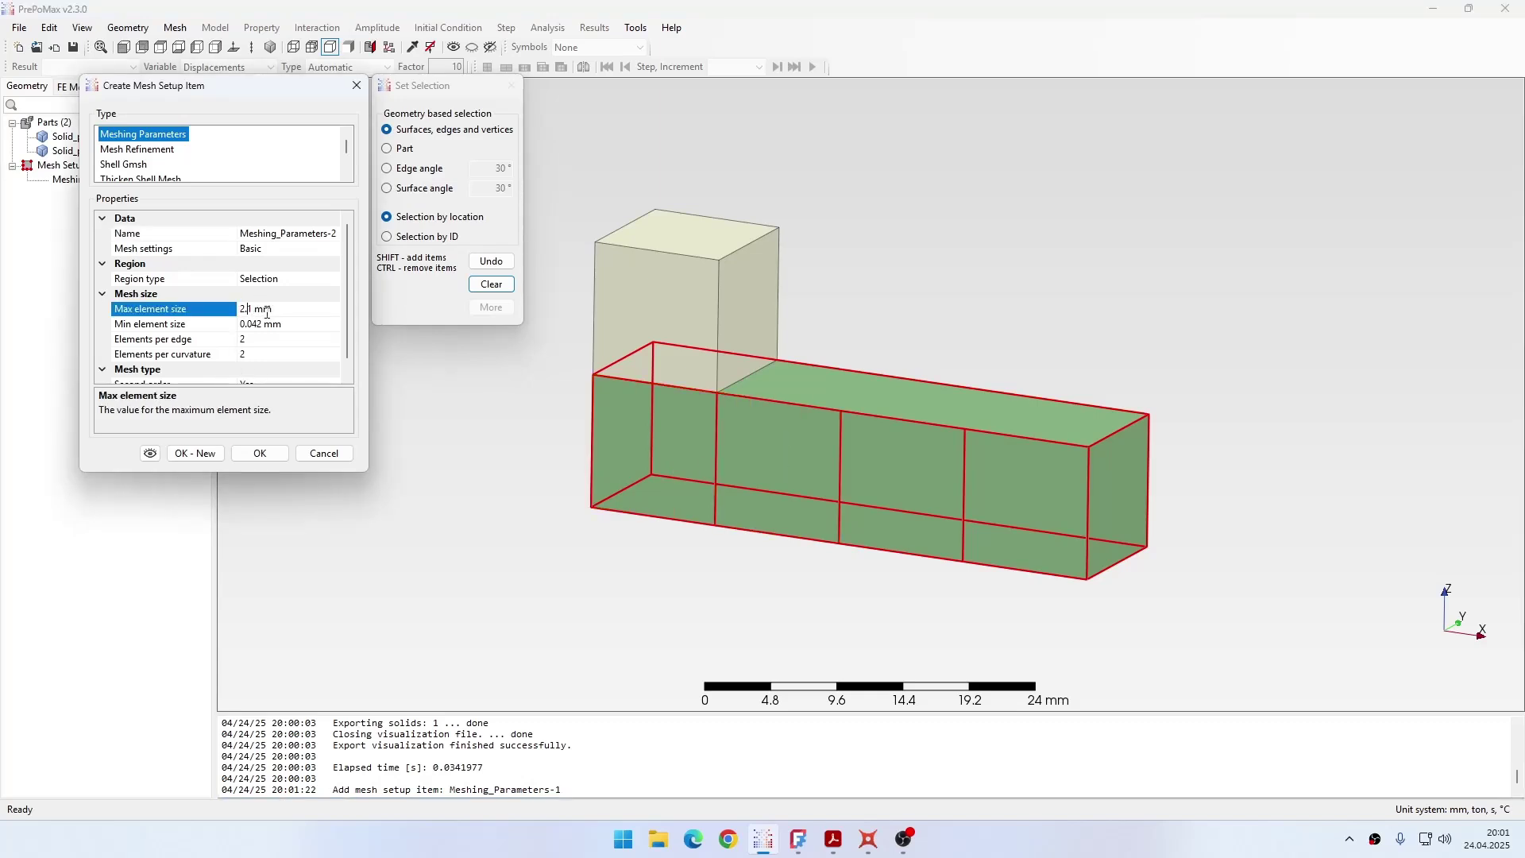
key("BackSpace")
key("BackSpace")
key("Delete")
type("1.5")
left_click(291, 325)
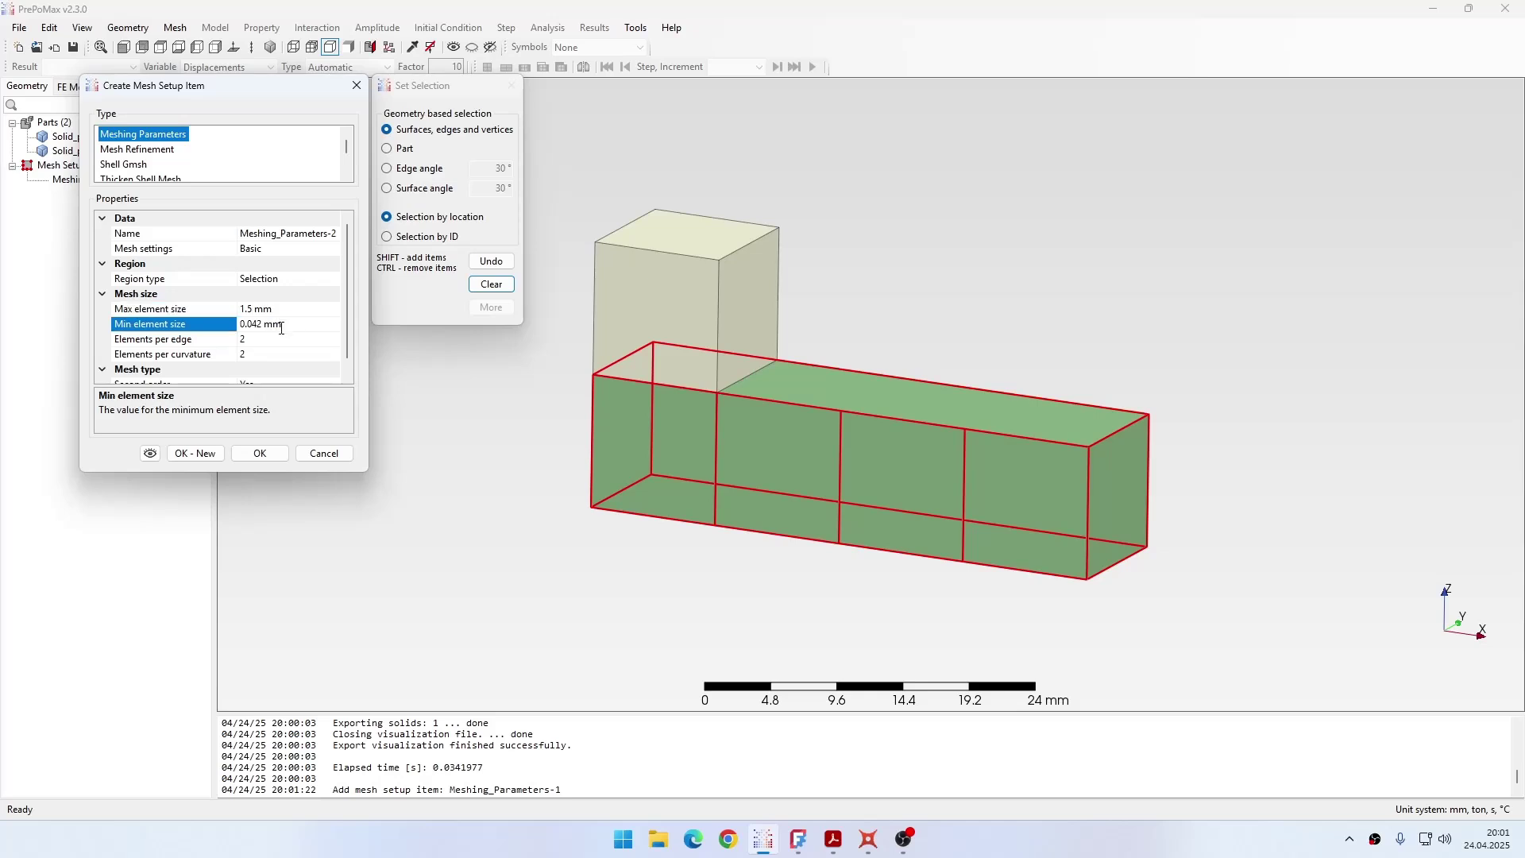
scroll(308, 349, "down", 1)
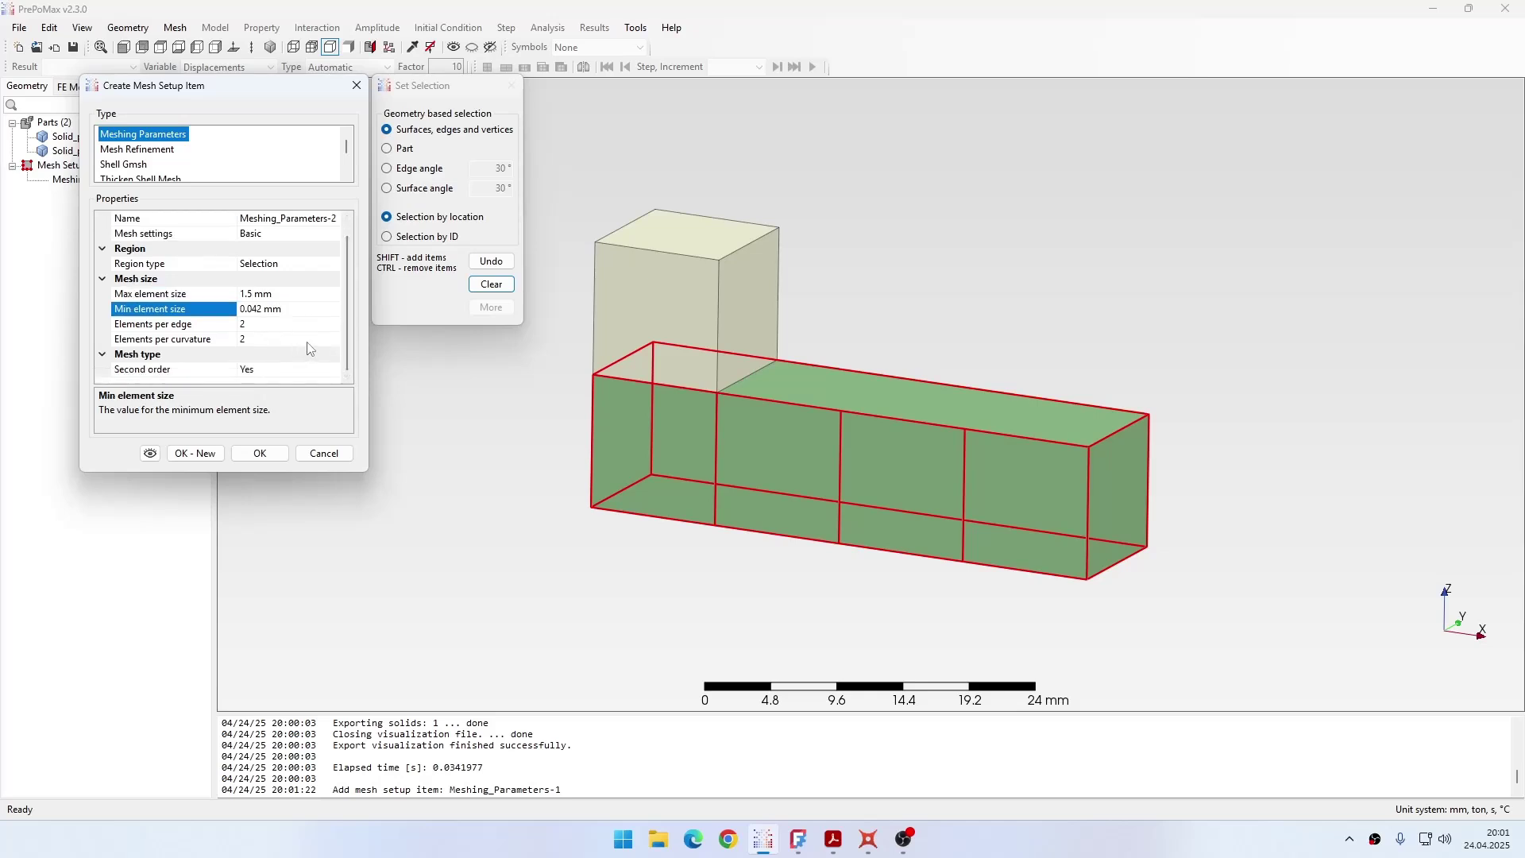
left_click(263, 456)
Add an Extrude Mesh item on the upper cube's front face with the Simple recombine algorithm
double_click(68, 165)
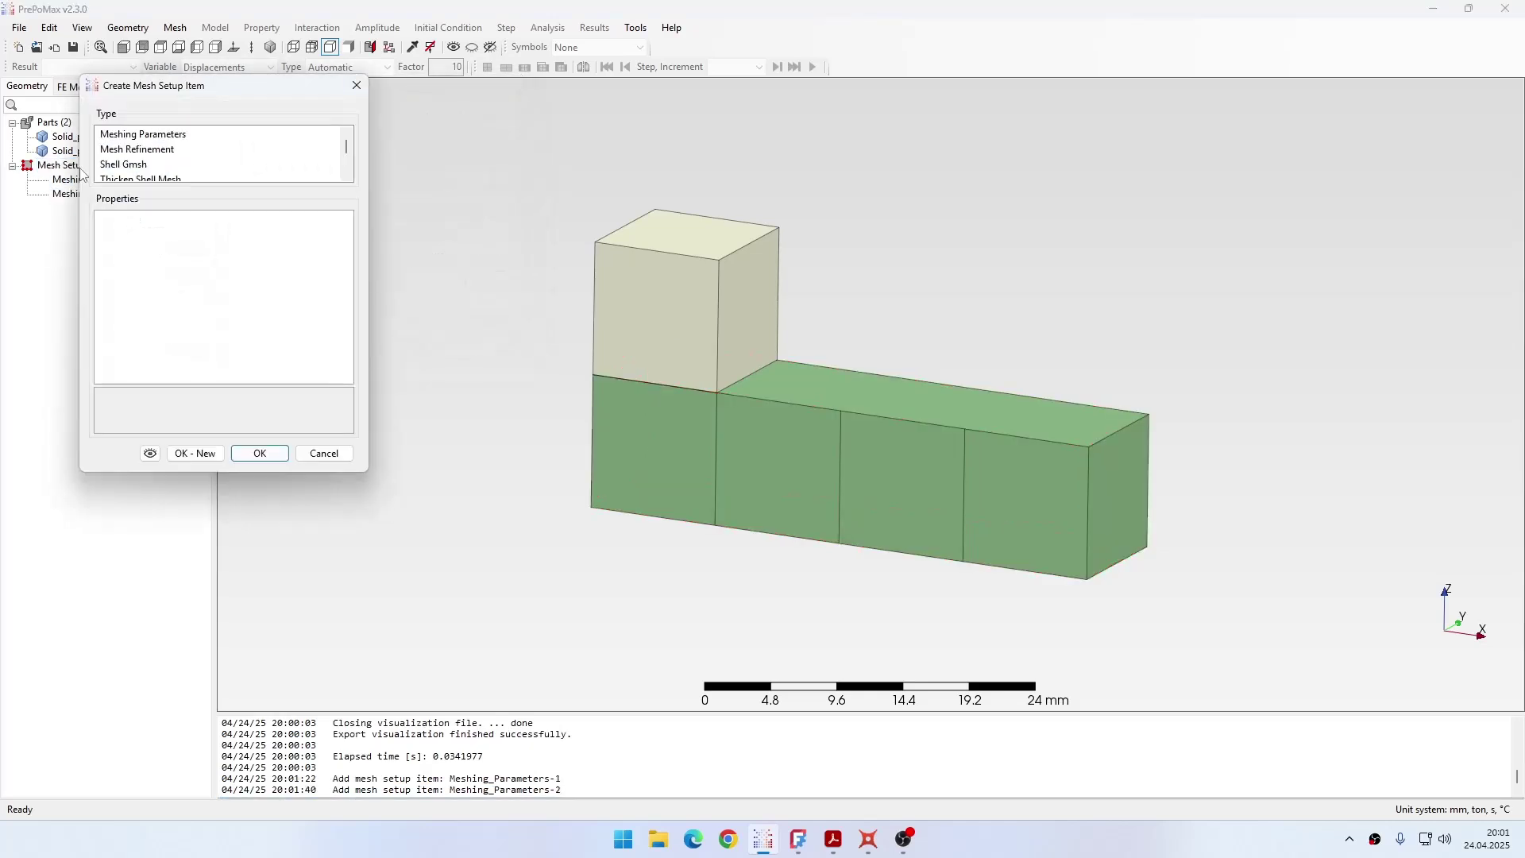
scroll(147, 159, "down", 2)
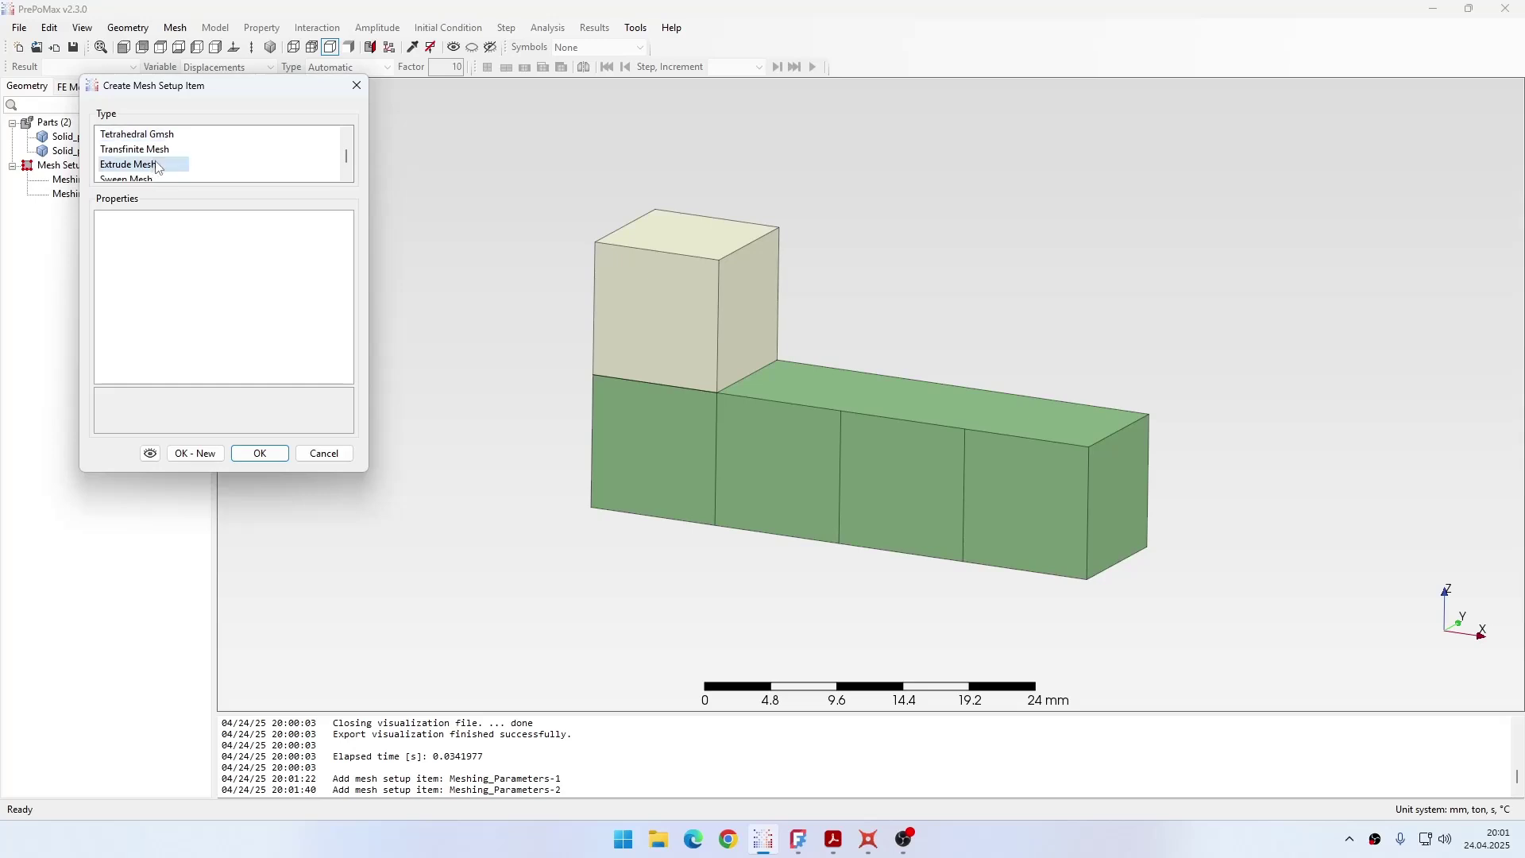
left_click(150, 165)
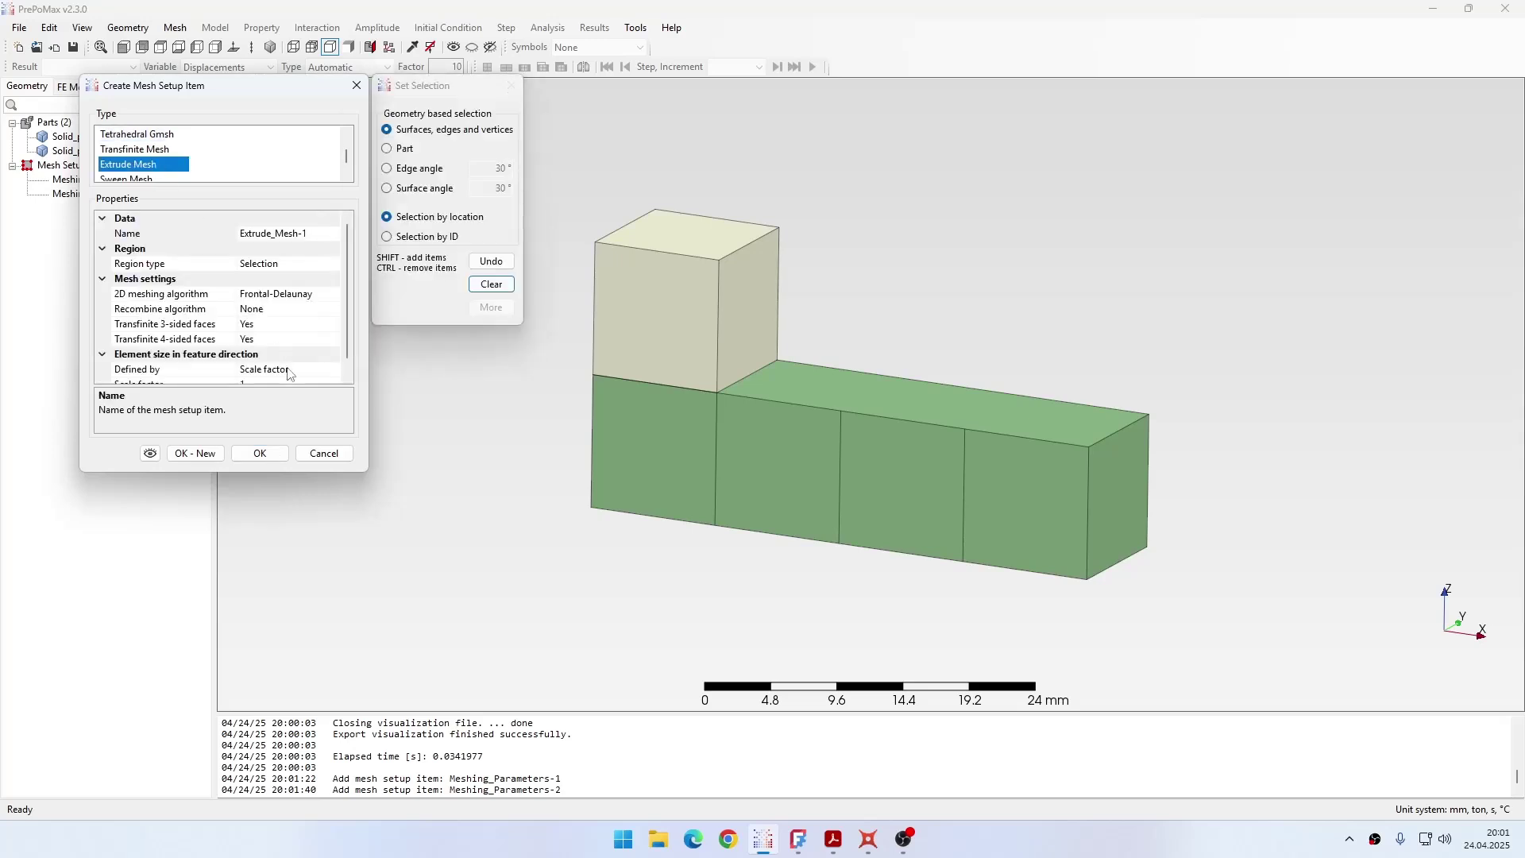
left_click(656, 318)
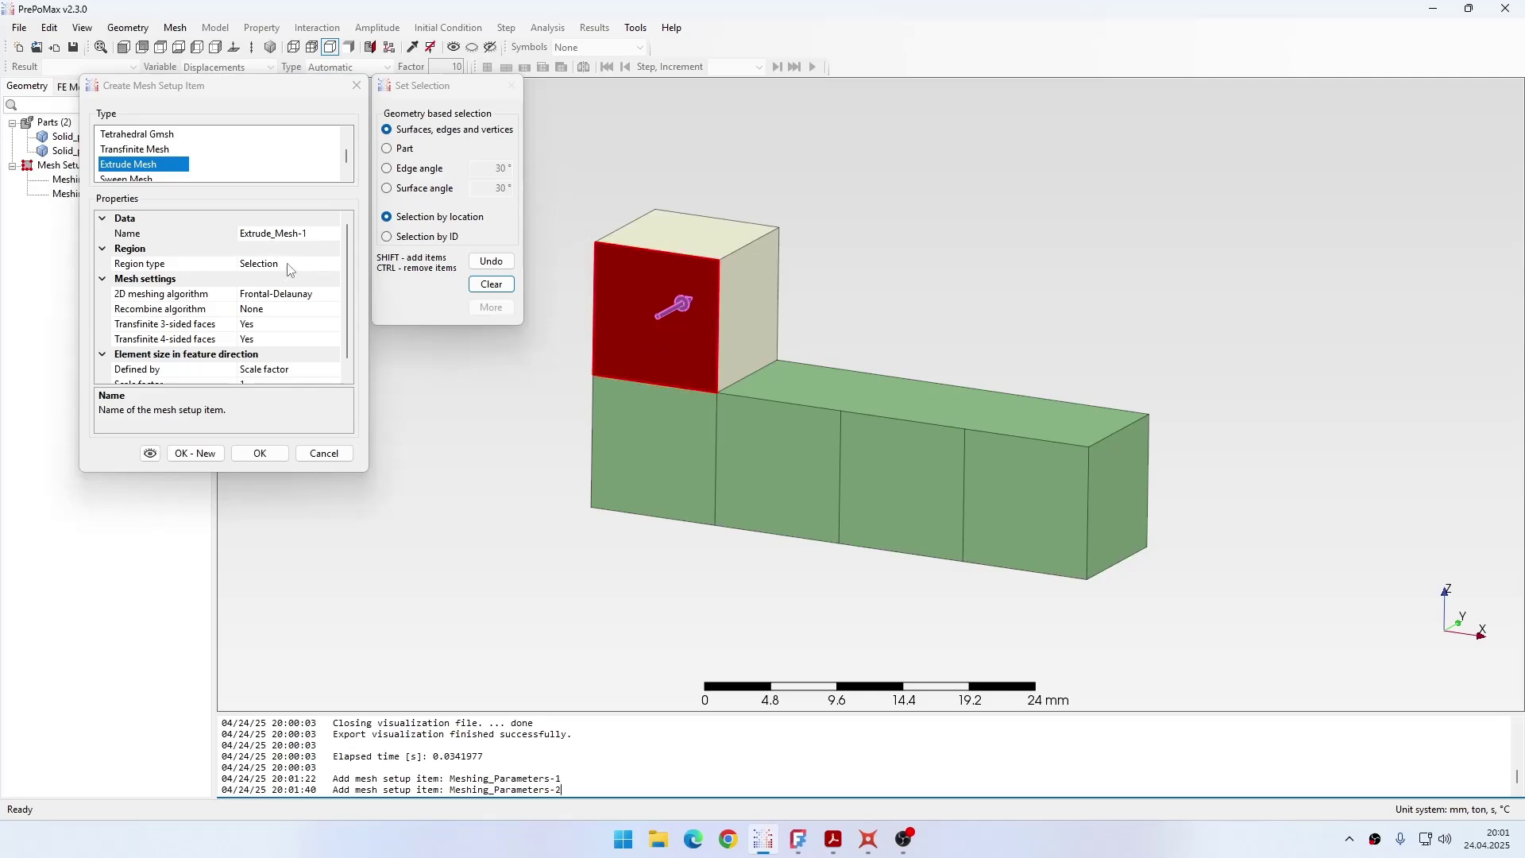
double_click(286, 309)
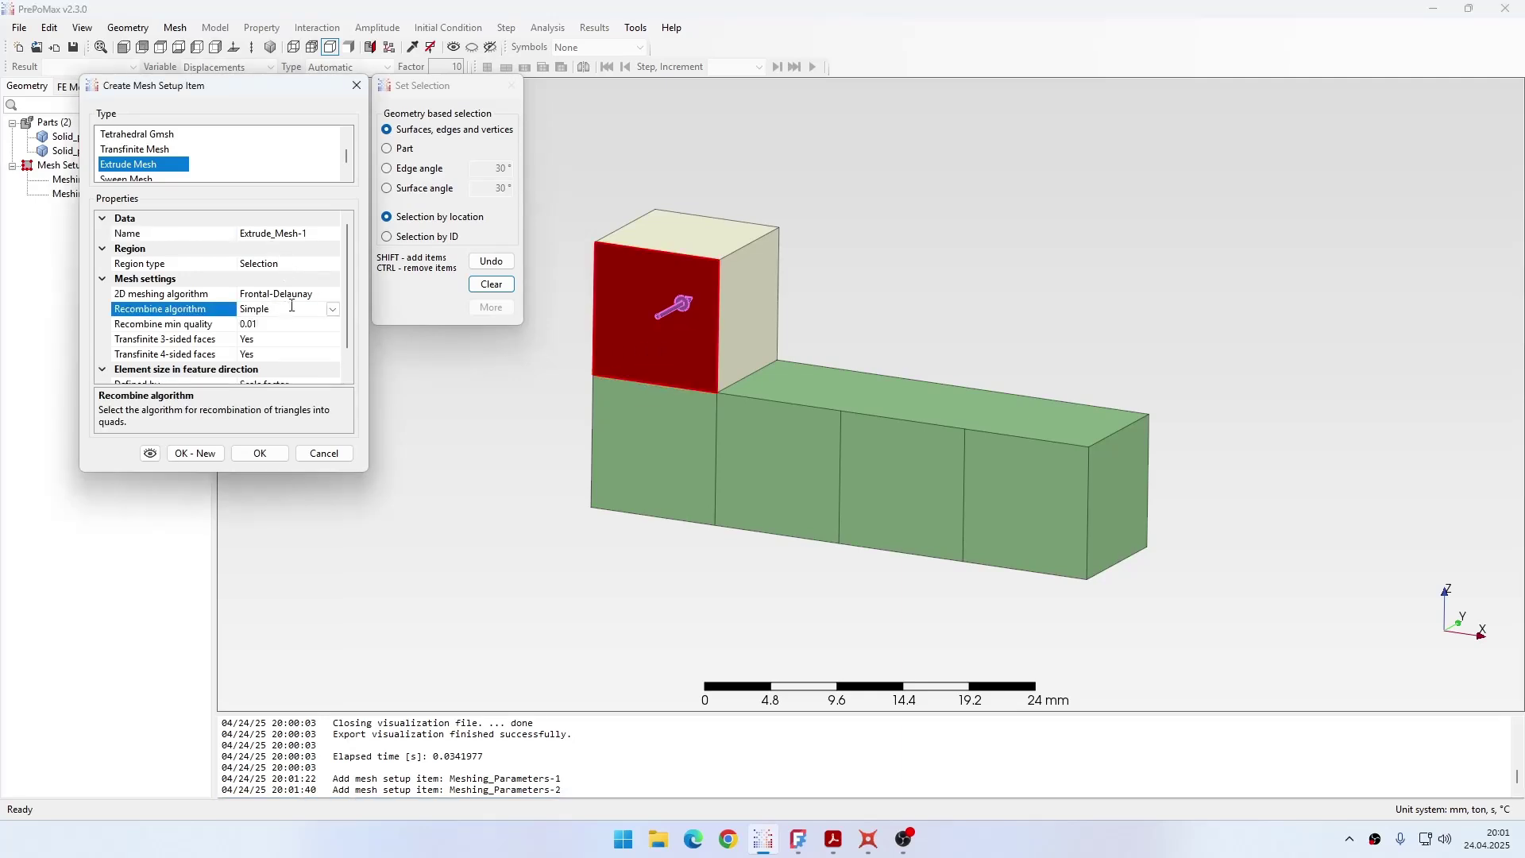
scroll(293, 305, "down", 1)
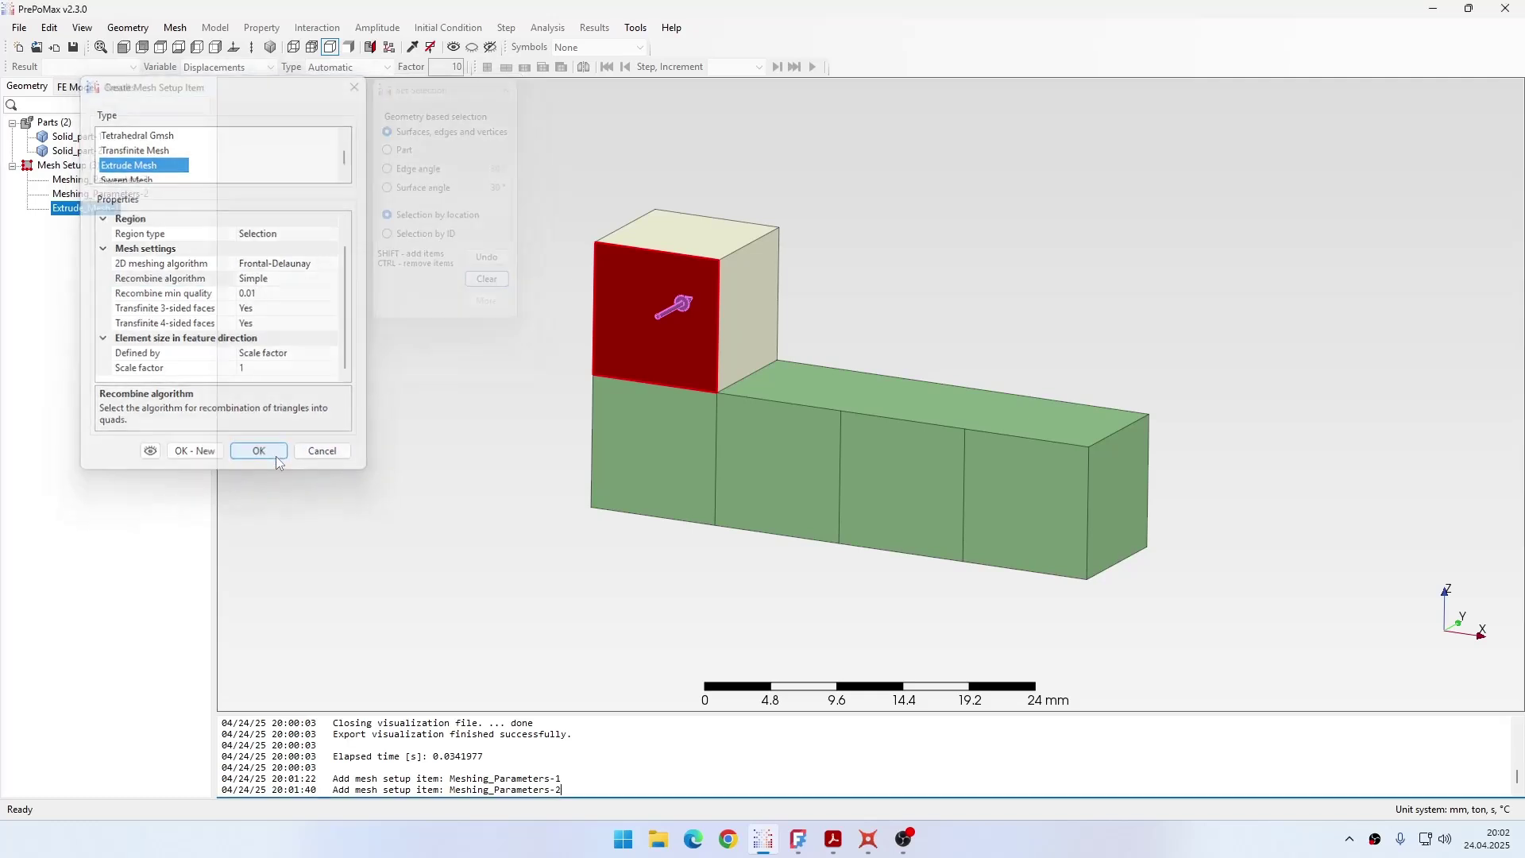
left_click(261, 453)
Add an Extrude Mesh item on the lower block's entire front side, selected by surface angle, with the Simple recombine algorithm
double_click(57, 165)
scroll(158, 158, "down", 2)
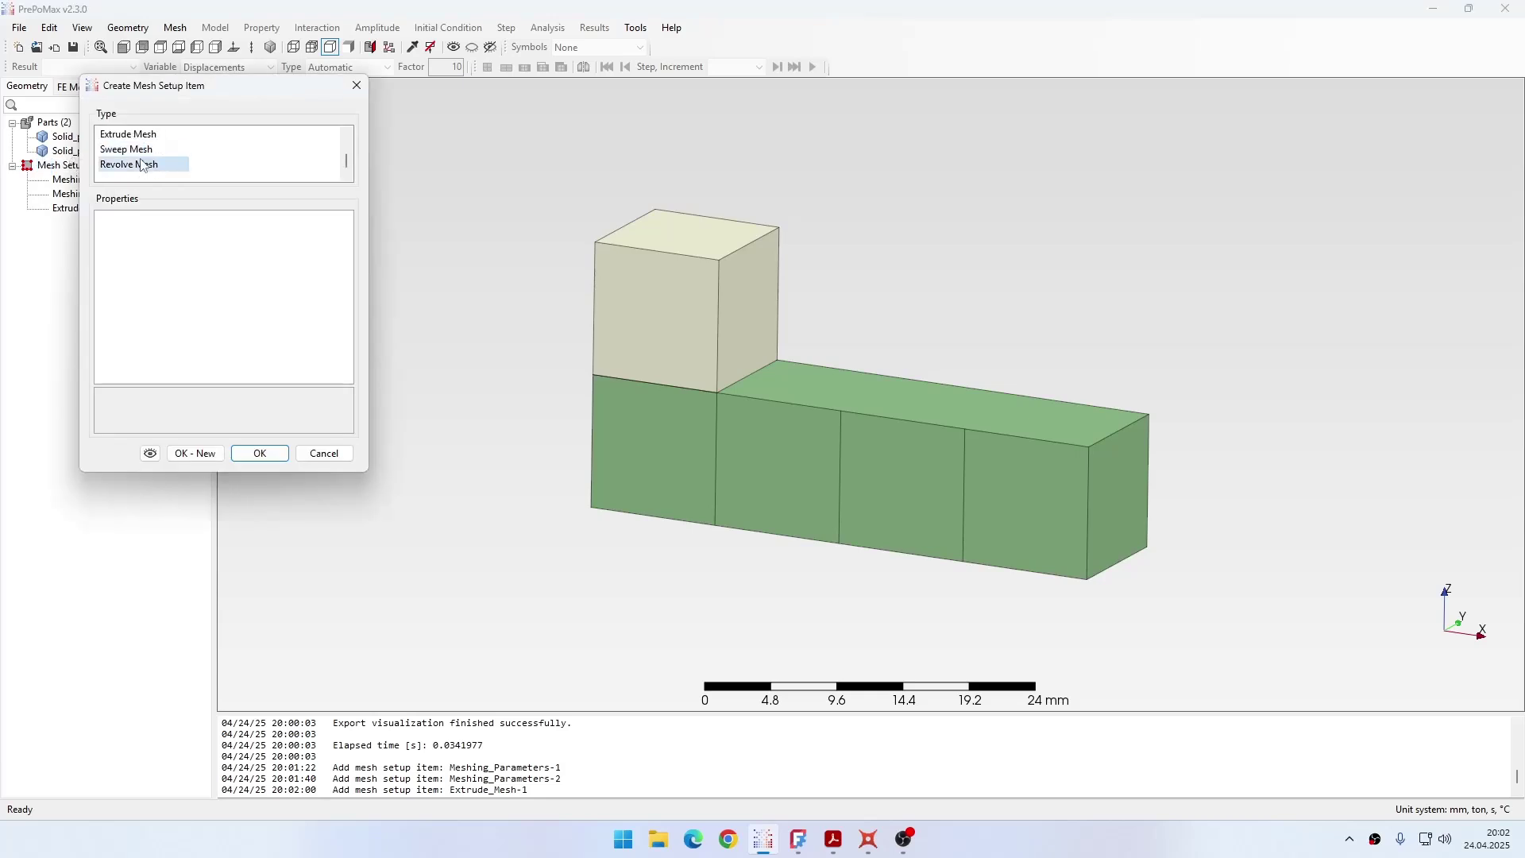
left_click(131, 134)
left_click(691, 457)
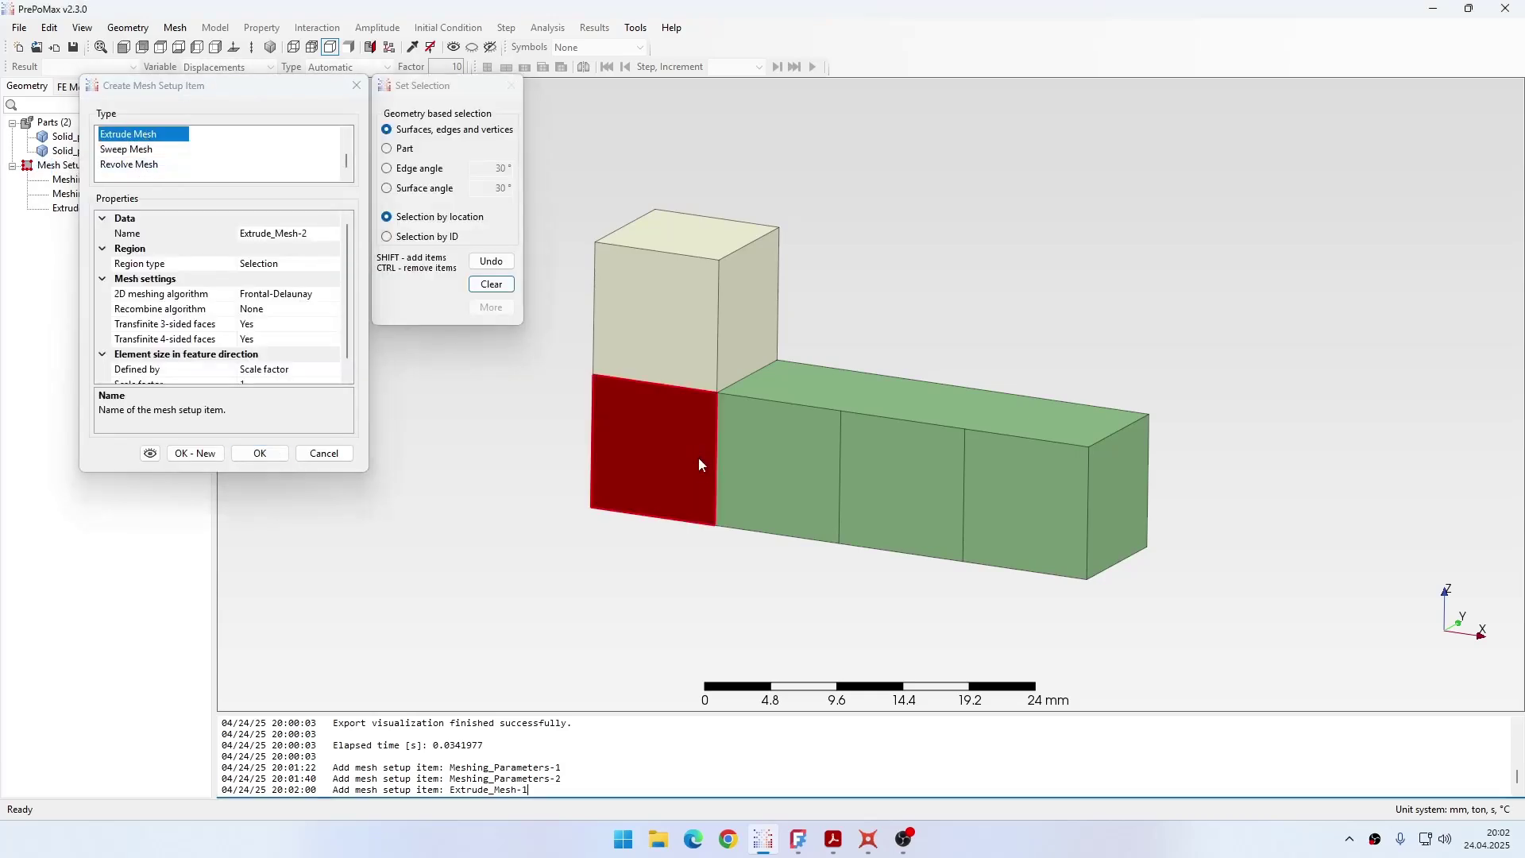
left_click(426, 191)
left_click(874, 463)
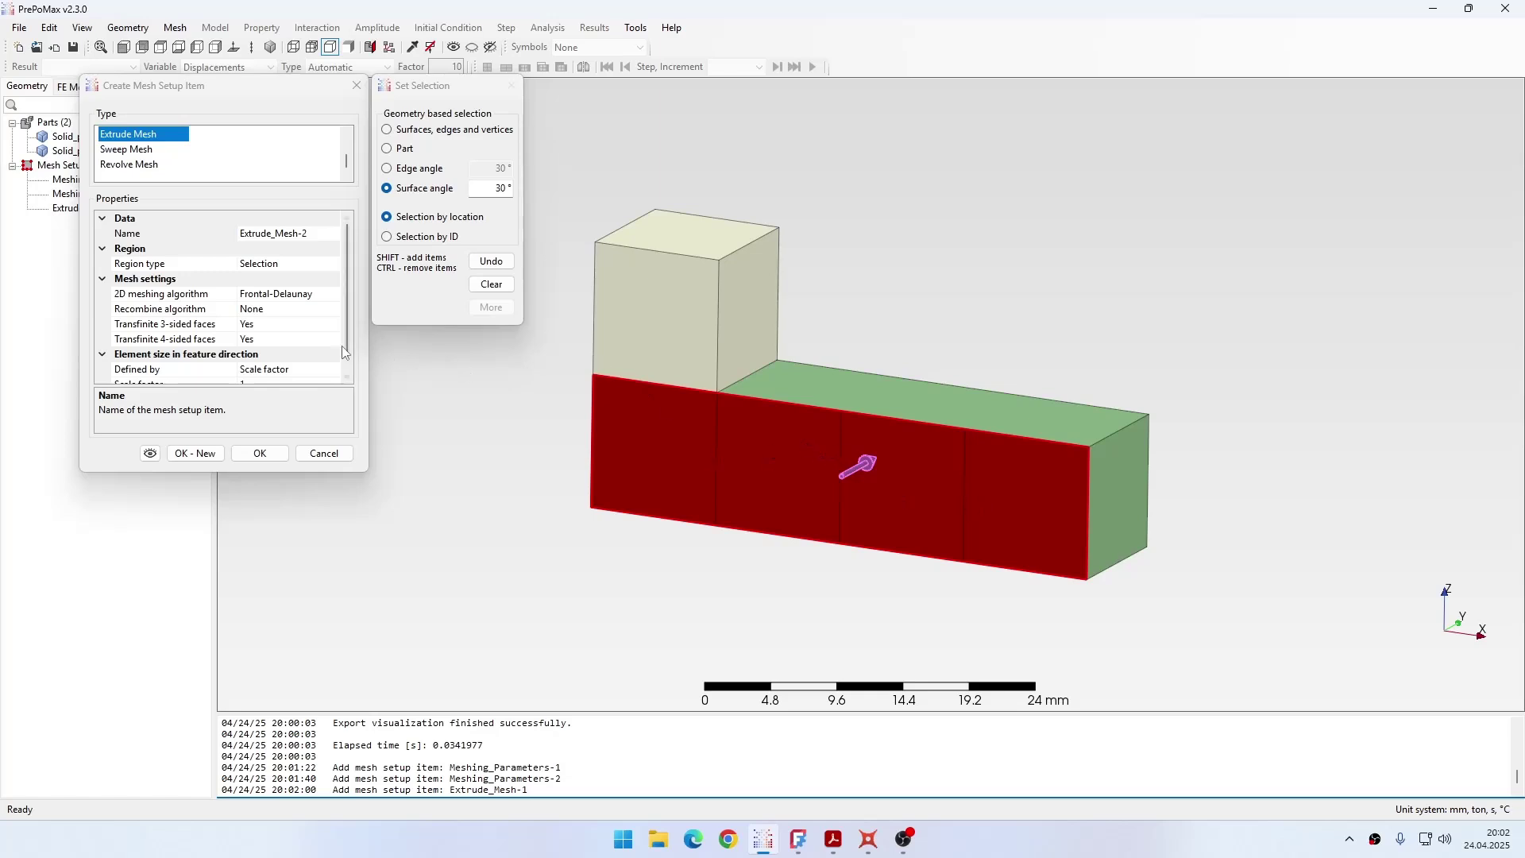
double_click(270, 309)
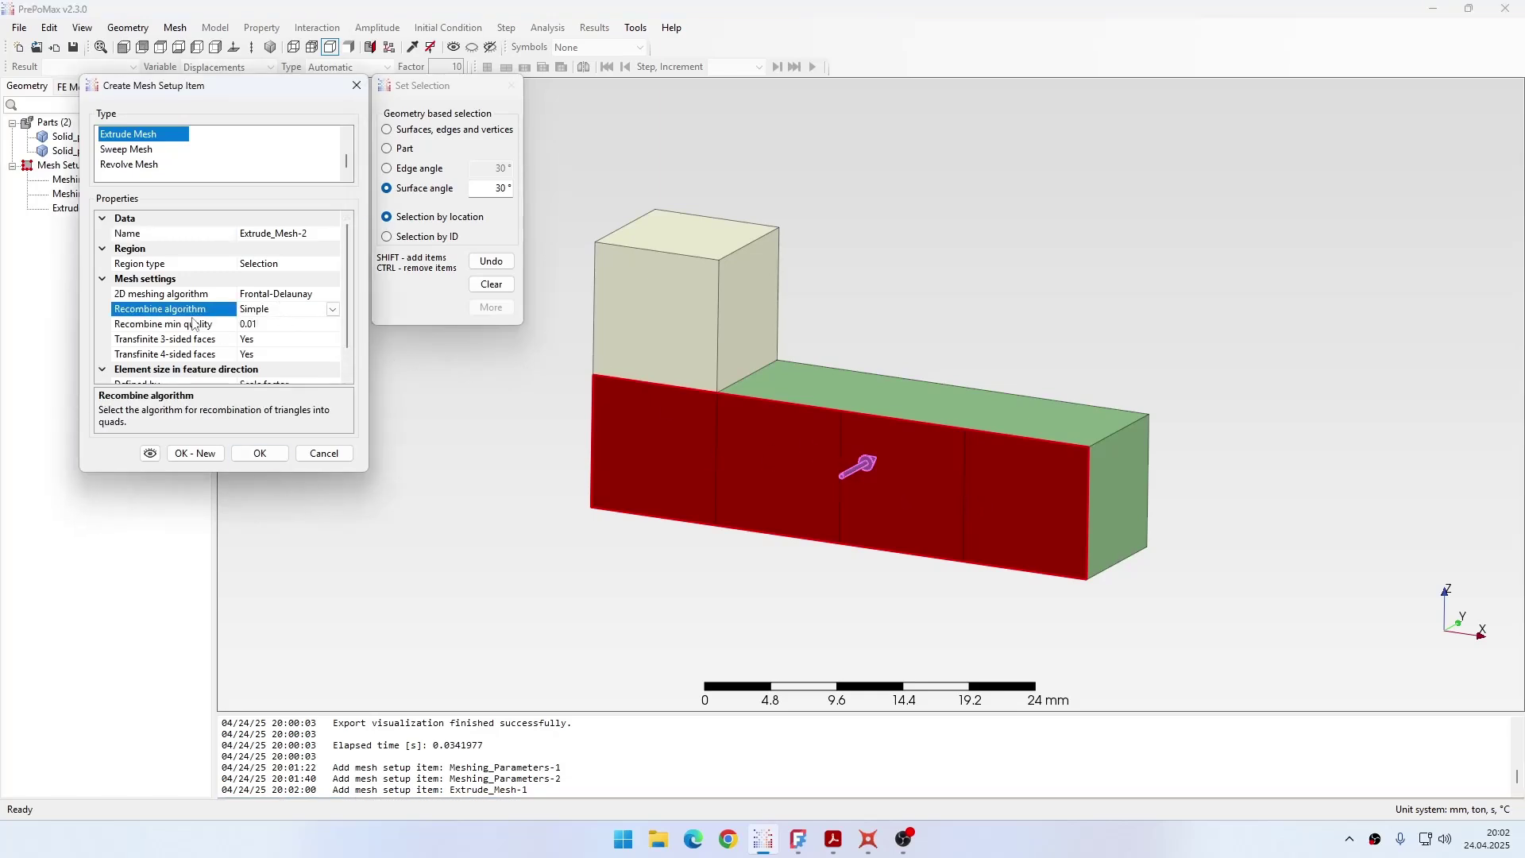
left_click(260, 453)
Generate the mesh for both parts and display the model with only its outline edges
left_click_drag(564, 287, 1149, 577)
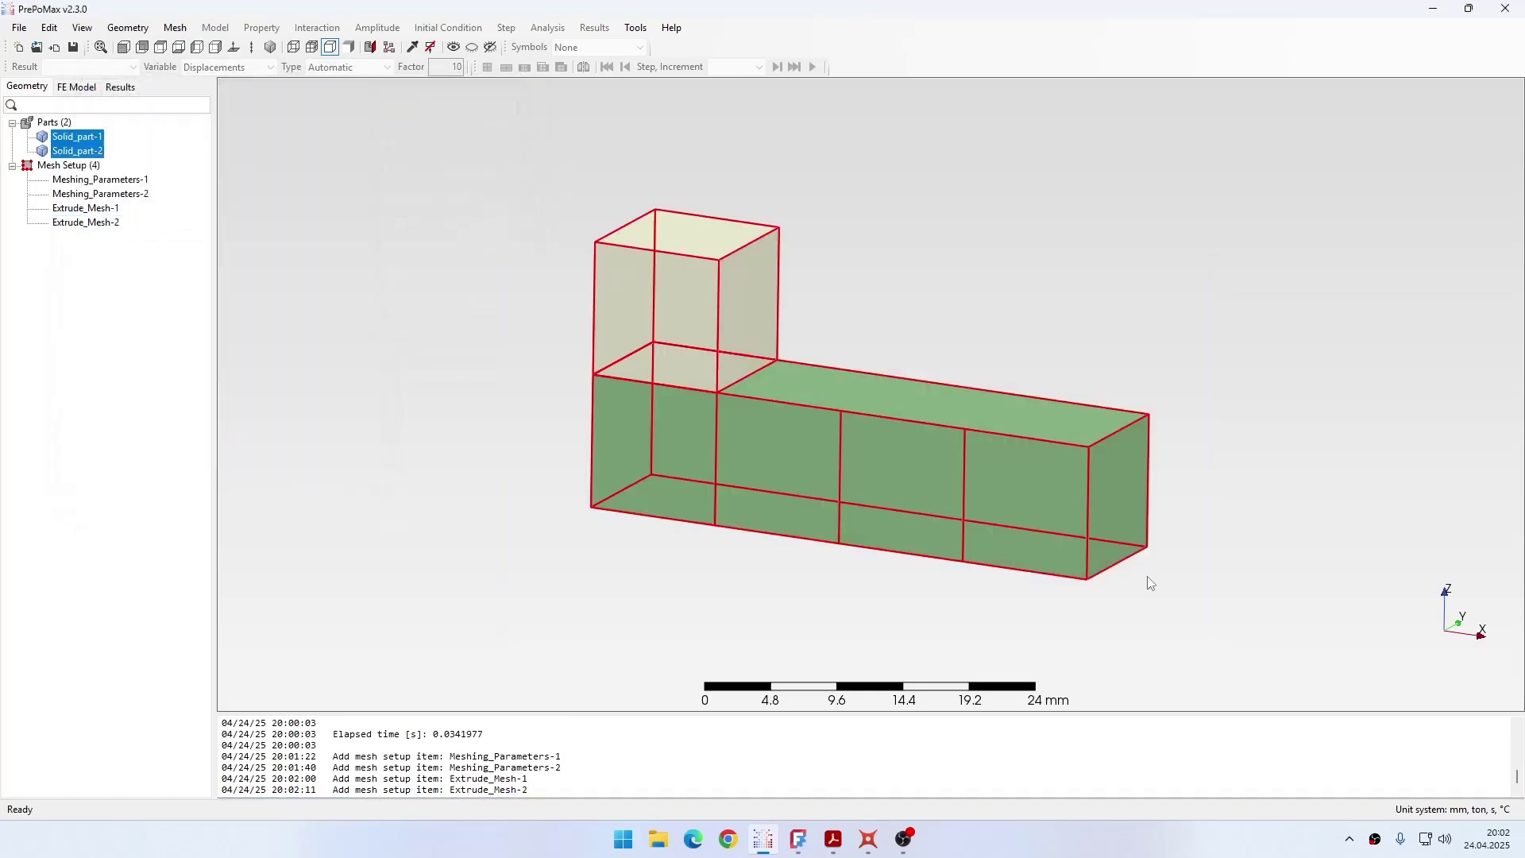
right_click(814, 443)
left_click(894, 551)
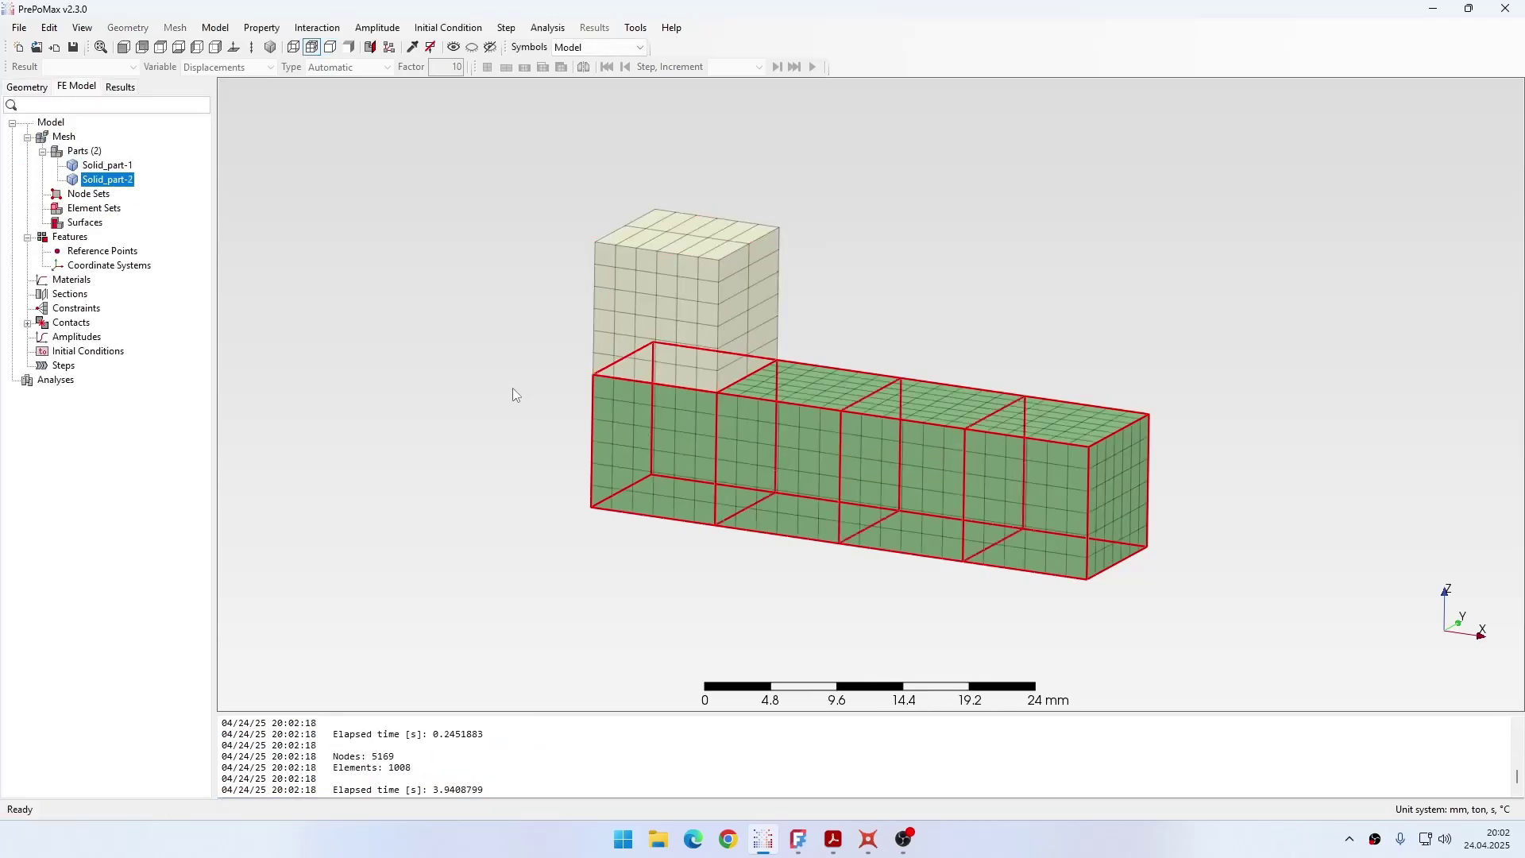
left_click_drag(670, 459, 703, 470)
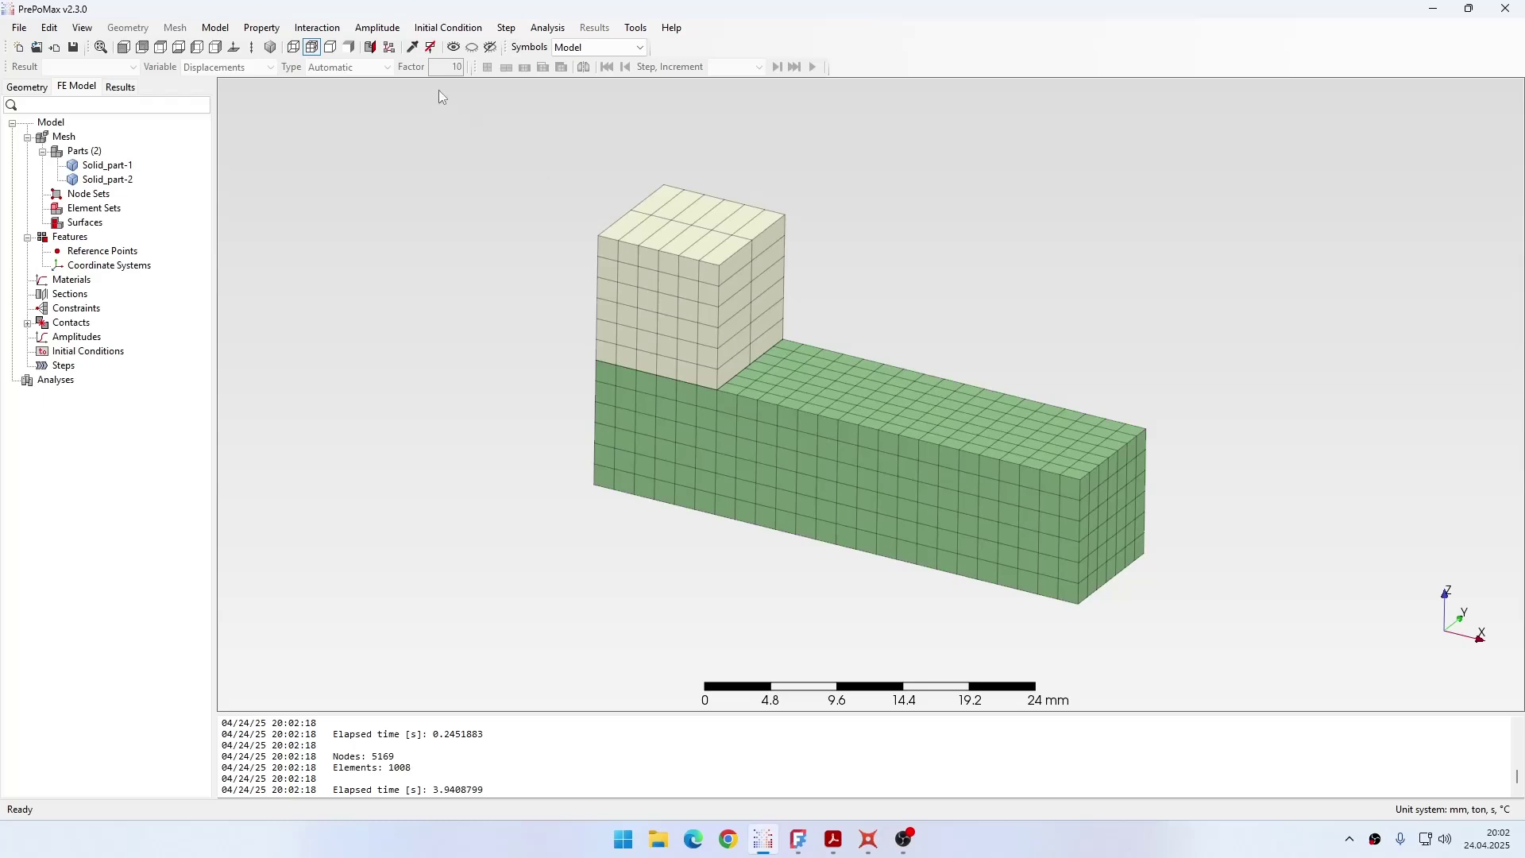
left_click(330, 46)
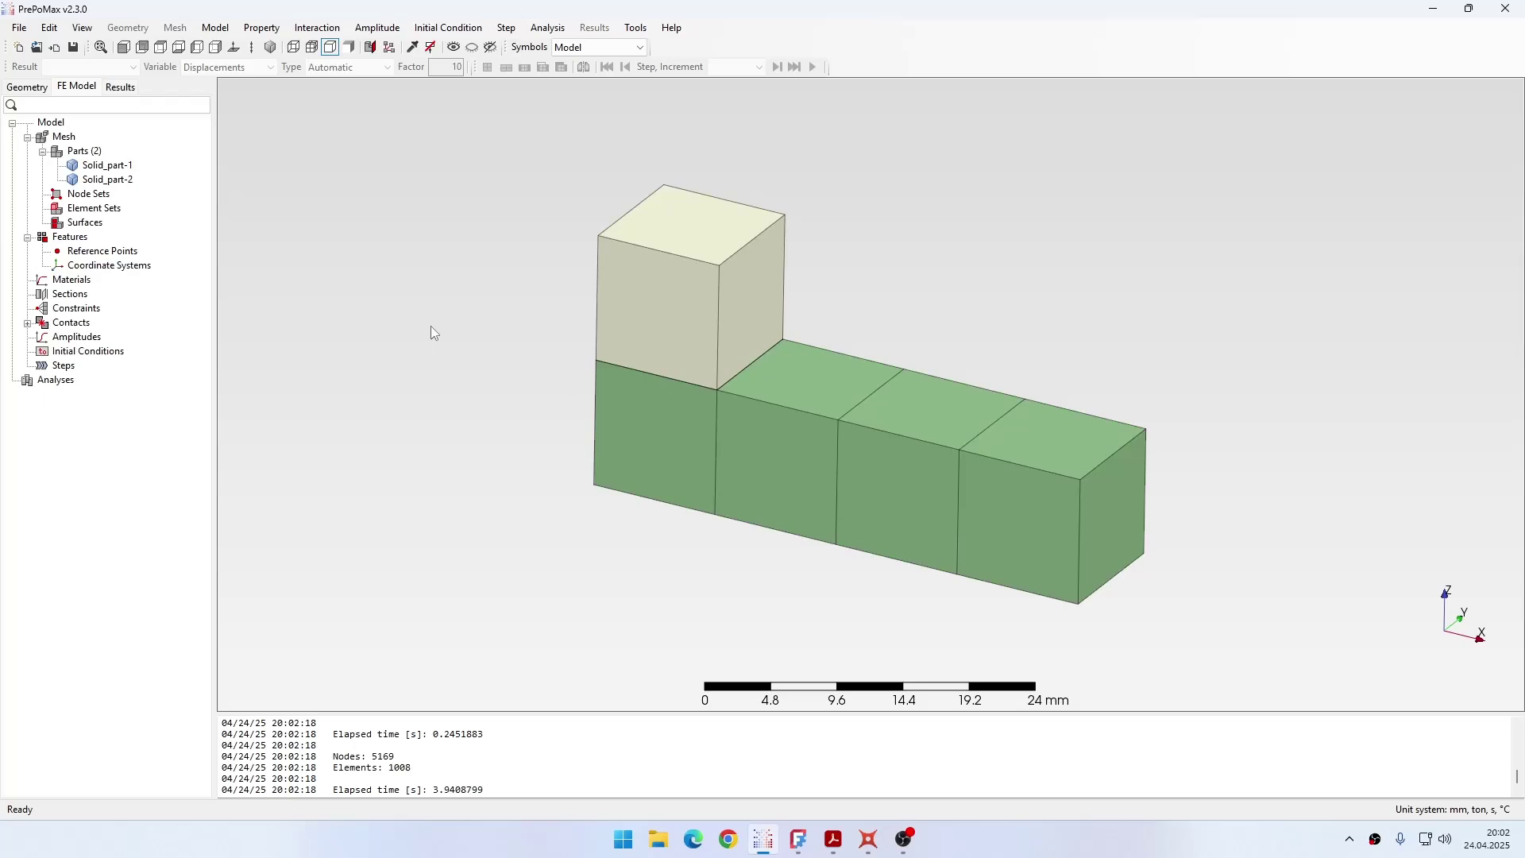
Create a material with an Elastic model, Young's modulus 210000 MPa and Poisson's ratio 0.3
left_click(78, 284)
right_click(75, 285)
left_click(97, 293)
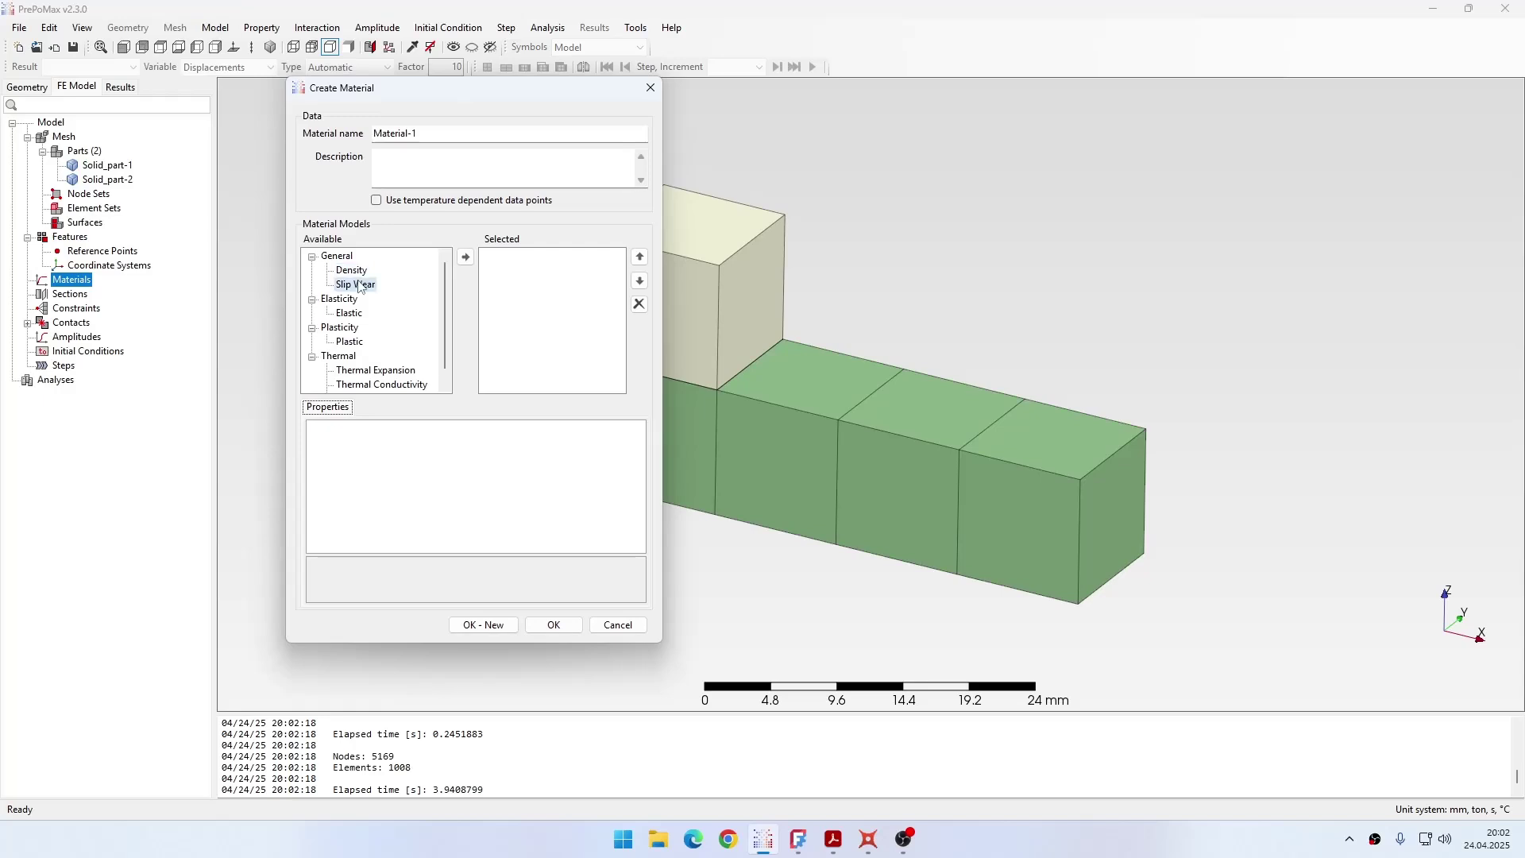
left_click(350, 313)
left_click(466, 257)
left_click(486, 443)
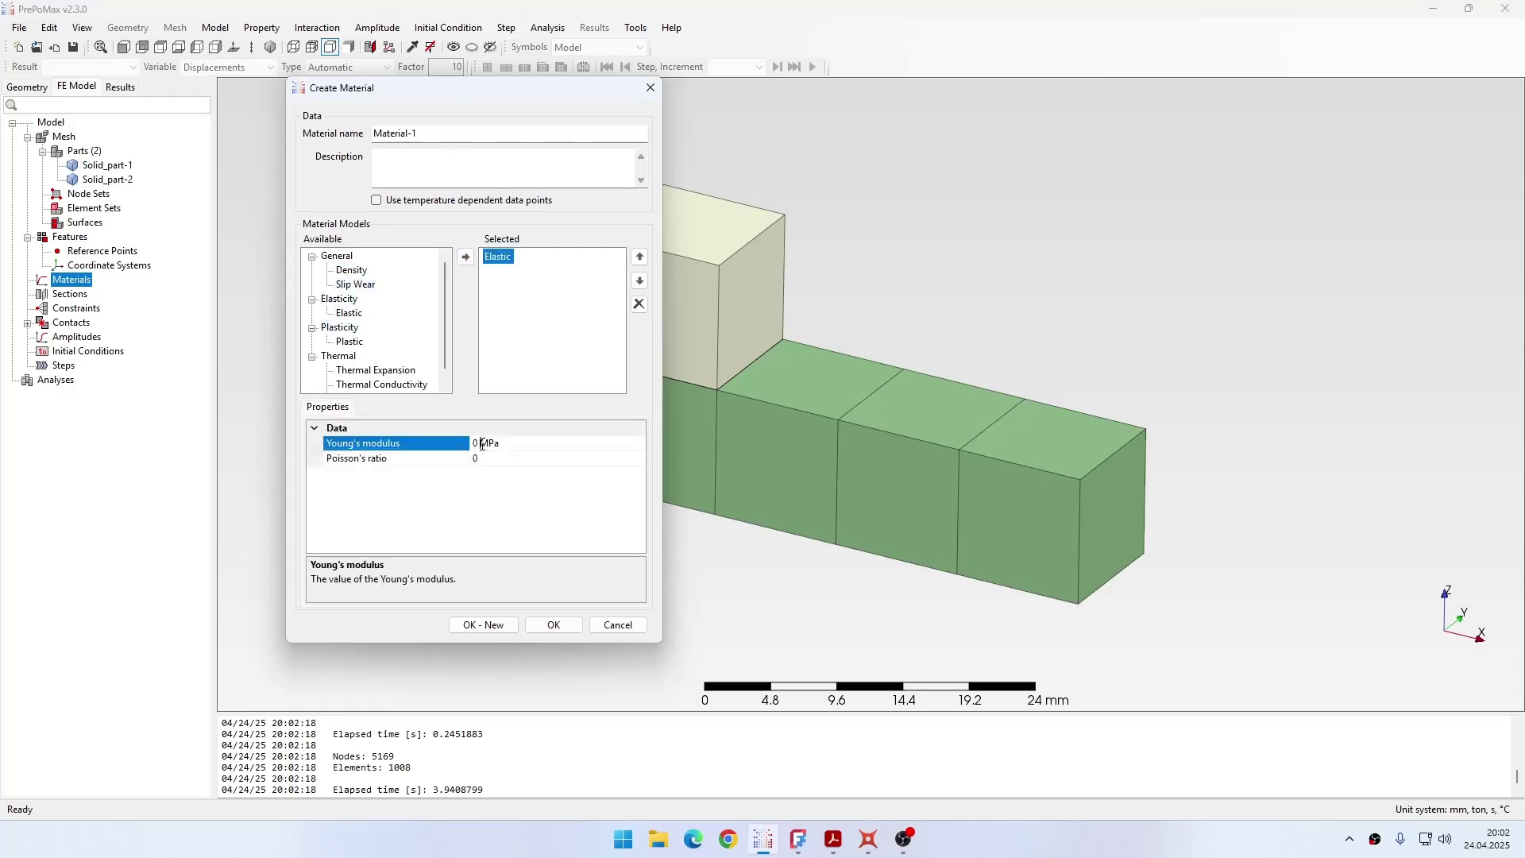
key("BackSpace")
type("210000")
left_click(591, 459)
type(".3")
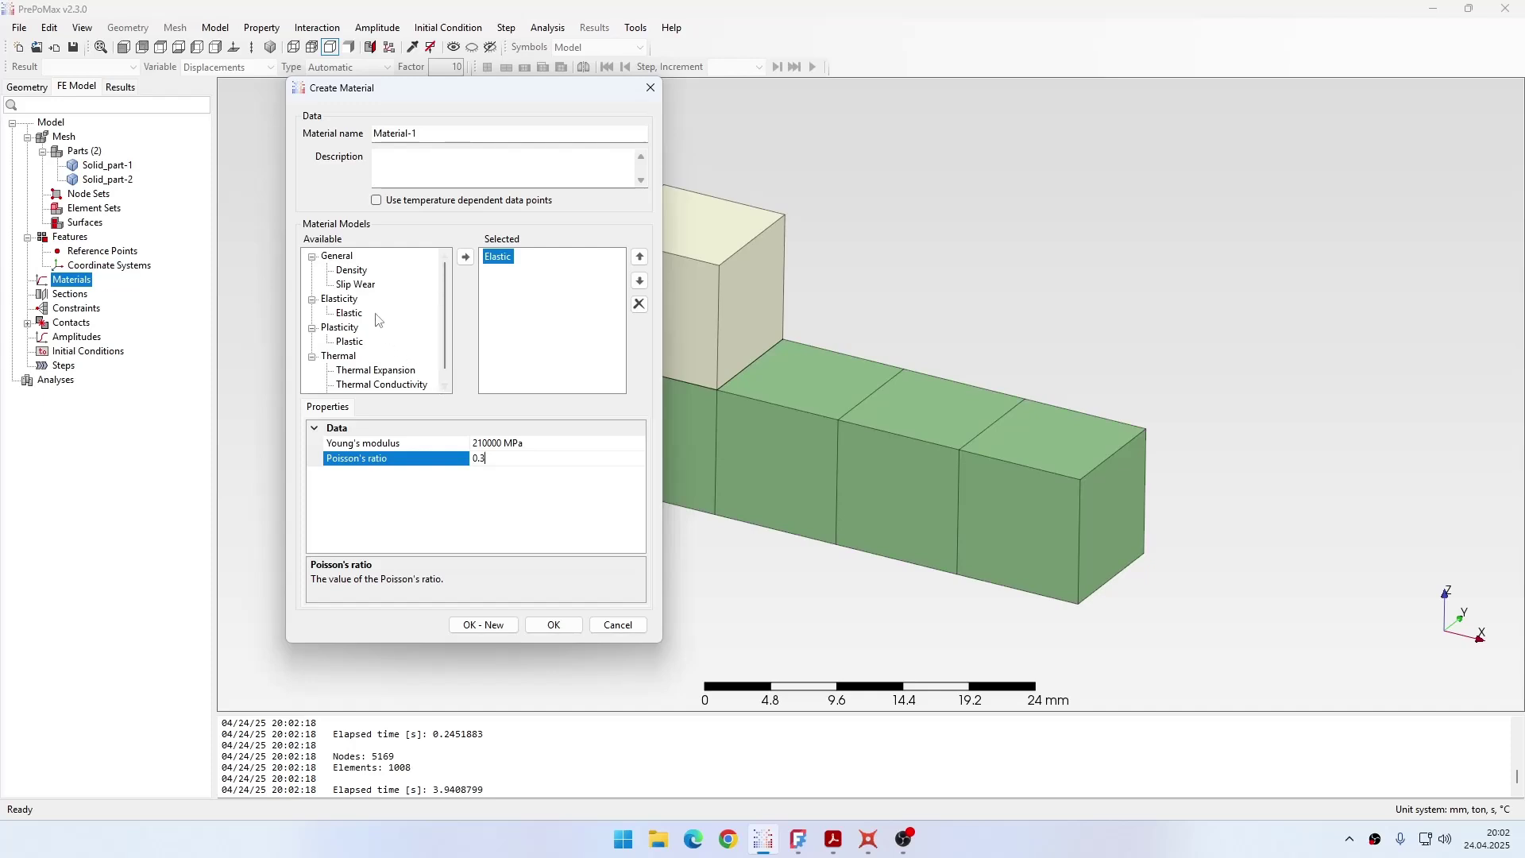
Add a Slip Wear model with a hardness of 100 MPa and a wear coefficient of 0.01, and create the material
left_click(359, 286)
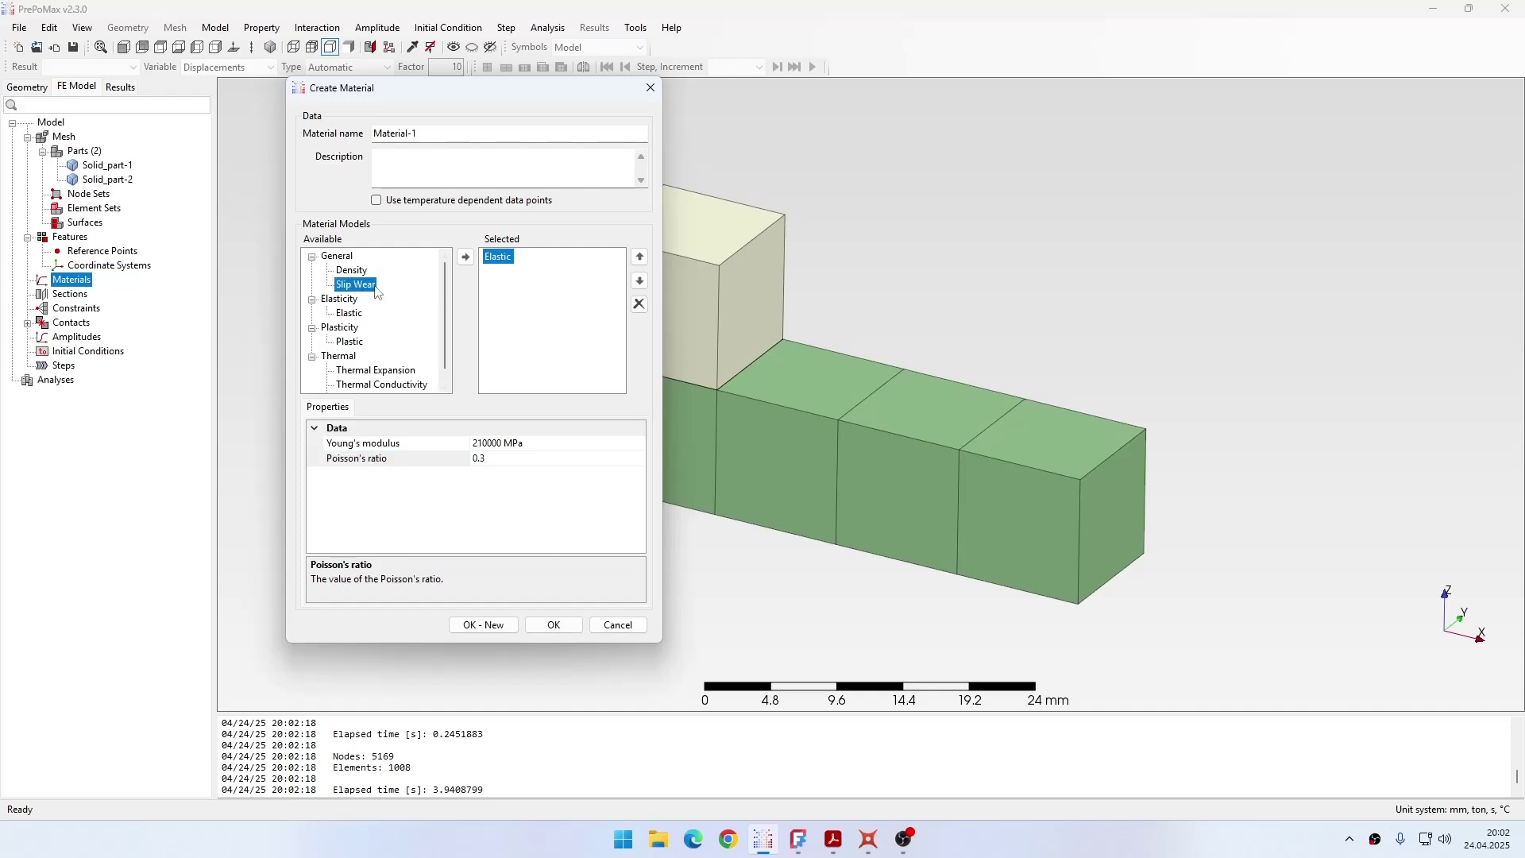
left_click(465, 257)
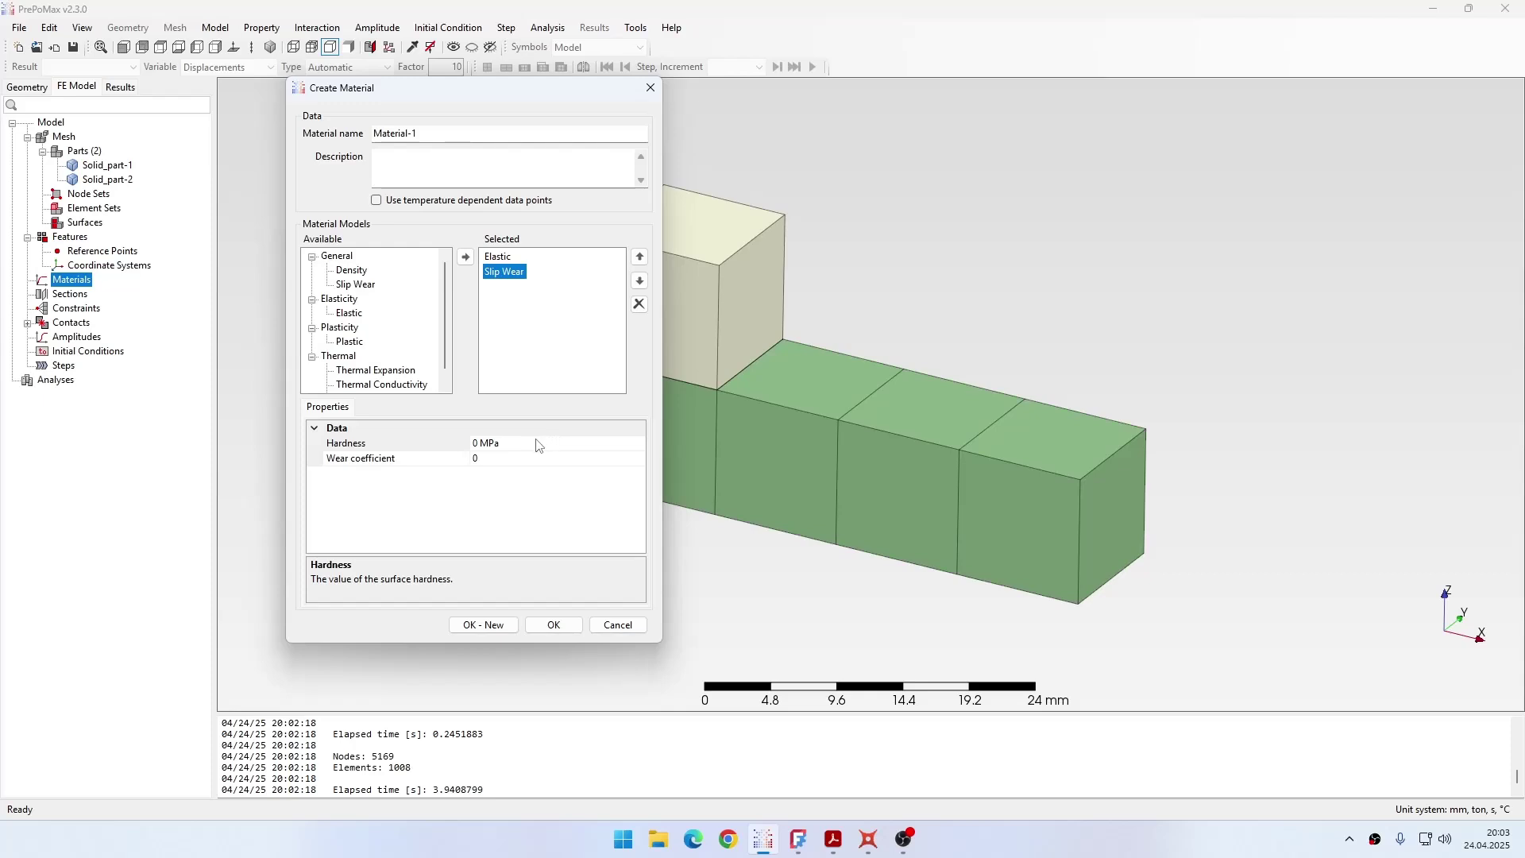
left_click(479, 448)
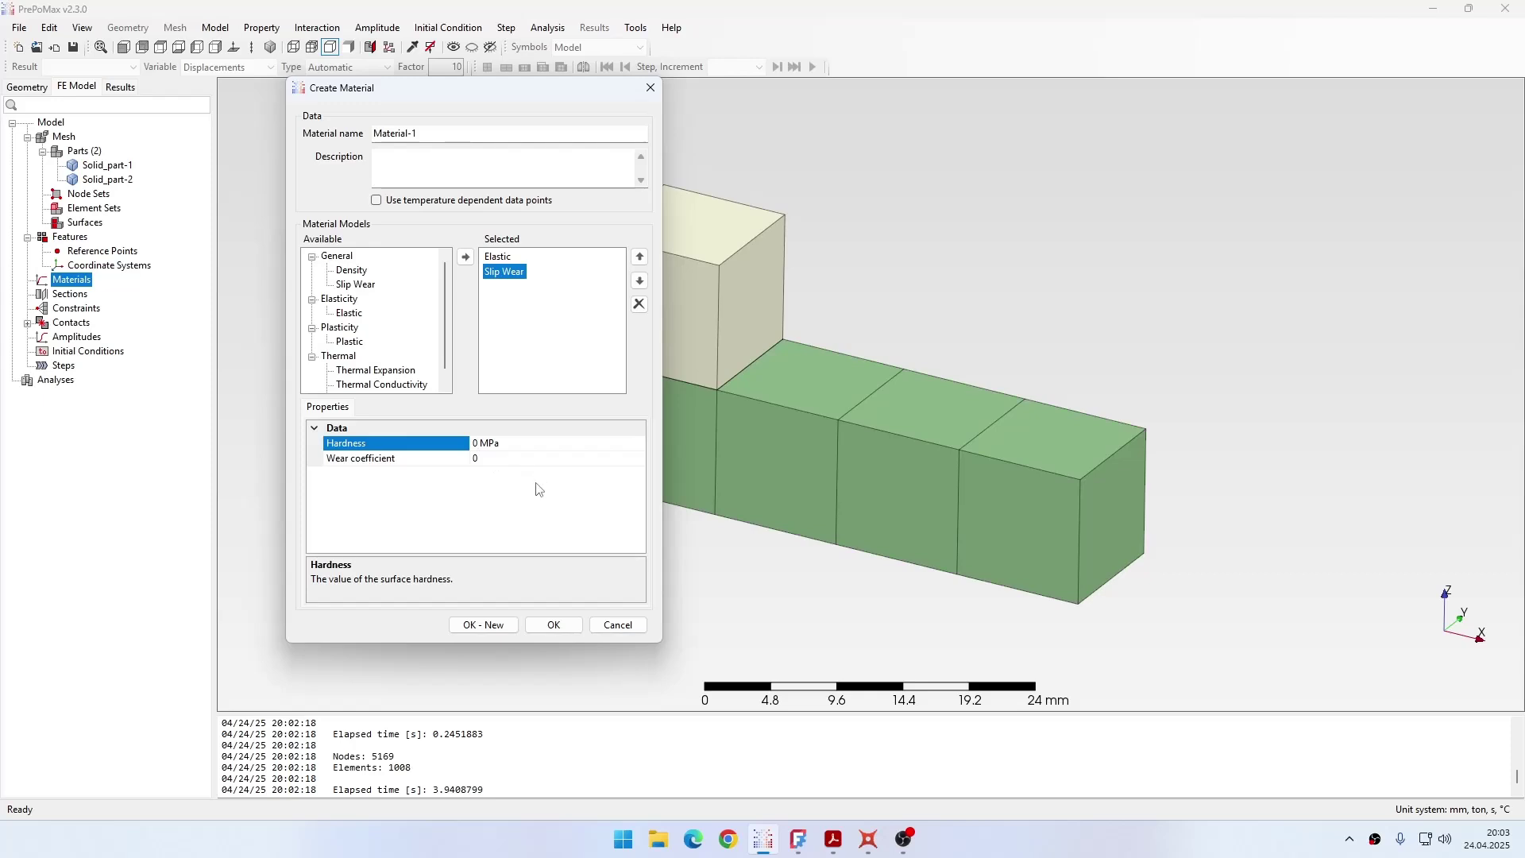
type("100")
left_click(532, 459)
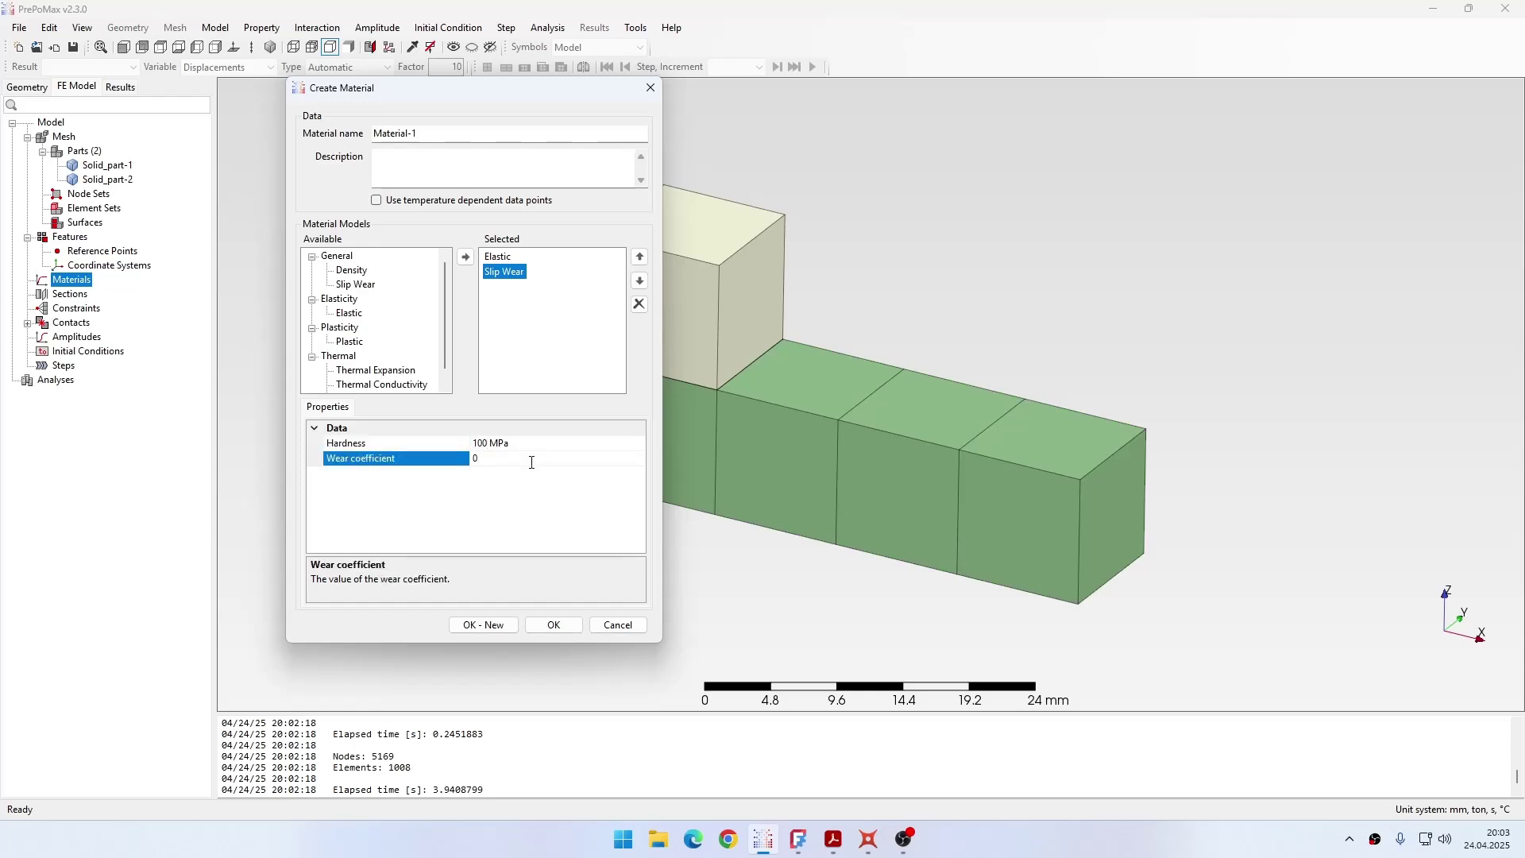
type(".01")
left_click(553, 626)
Create a solid section with Material-1 assigned to both the upper cube and the lower block
double_click(70, 308)
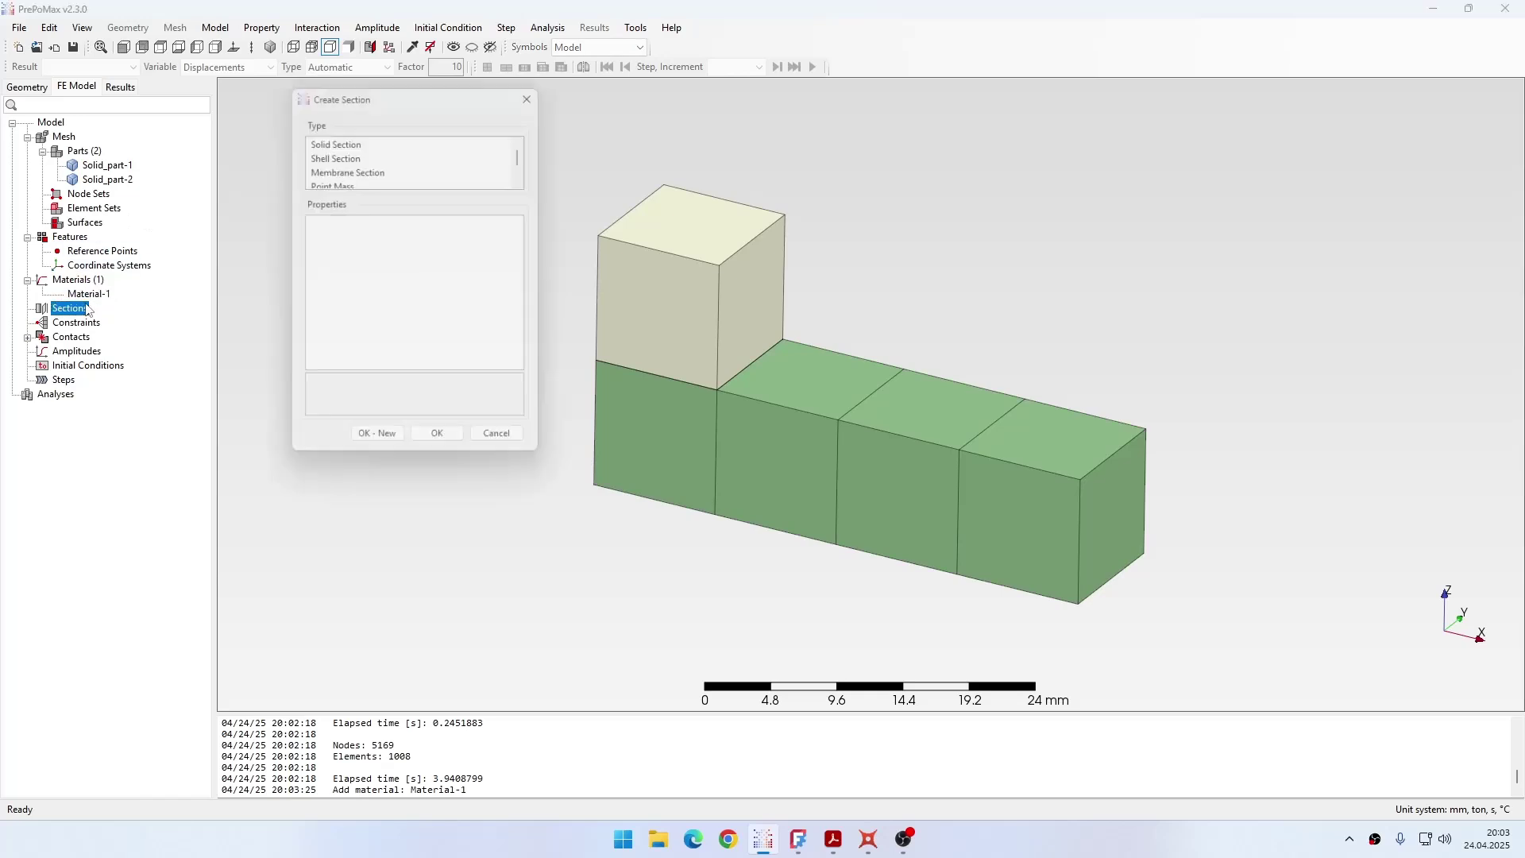
scroll(598, 412, "down", 2)
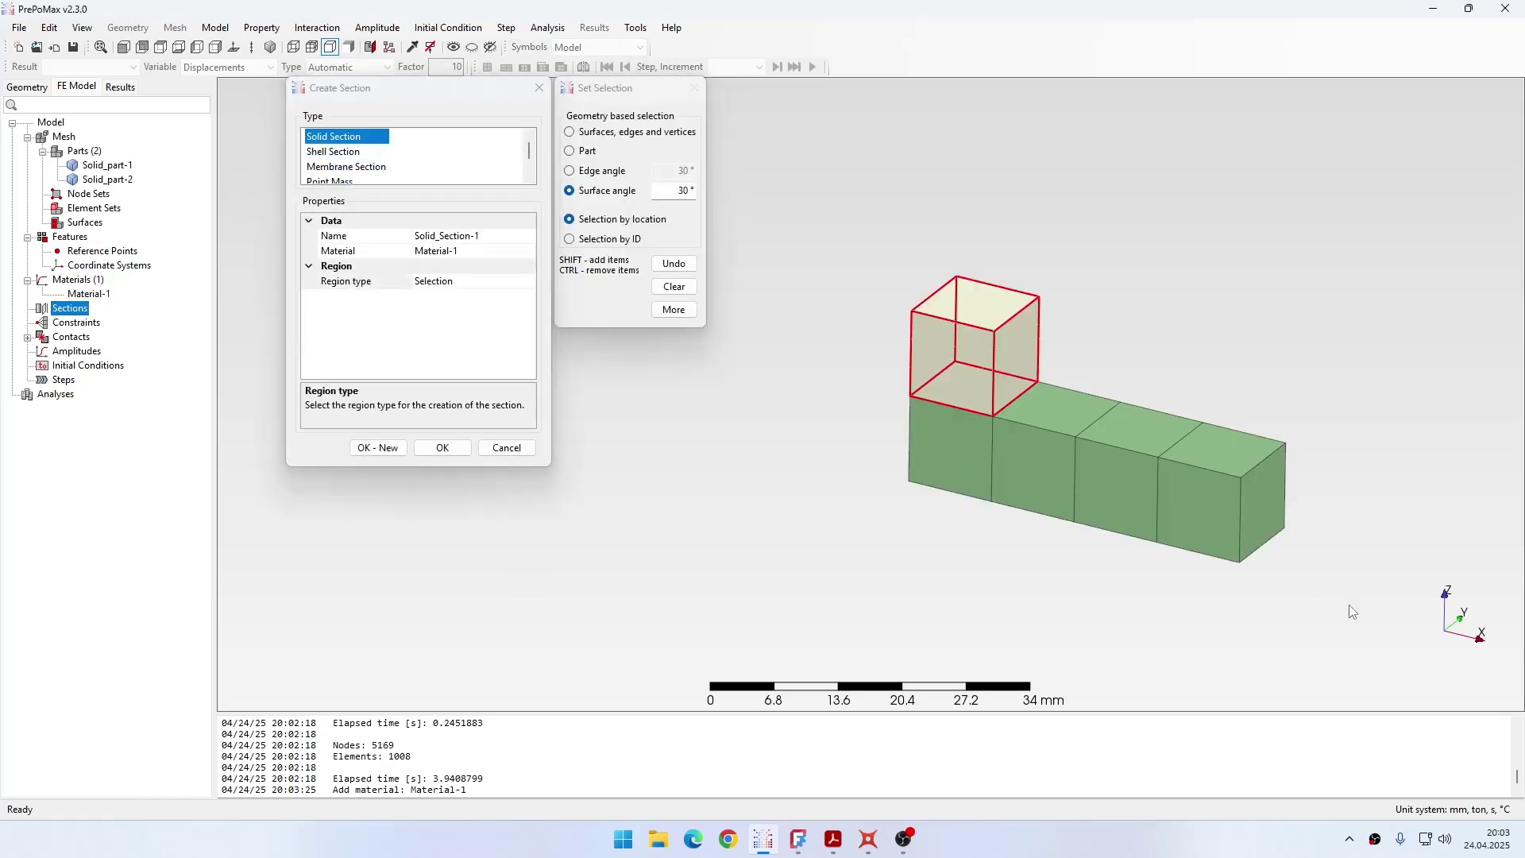
left_click(610, 133)
left_click_drag(874, 255, 1333, 582)
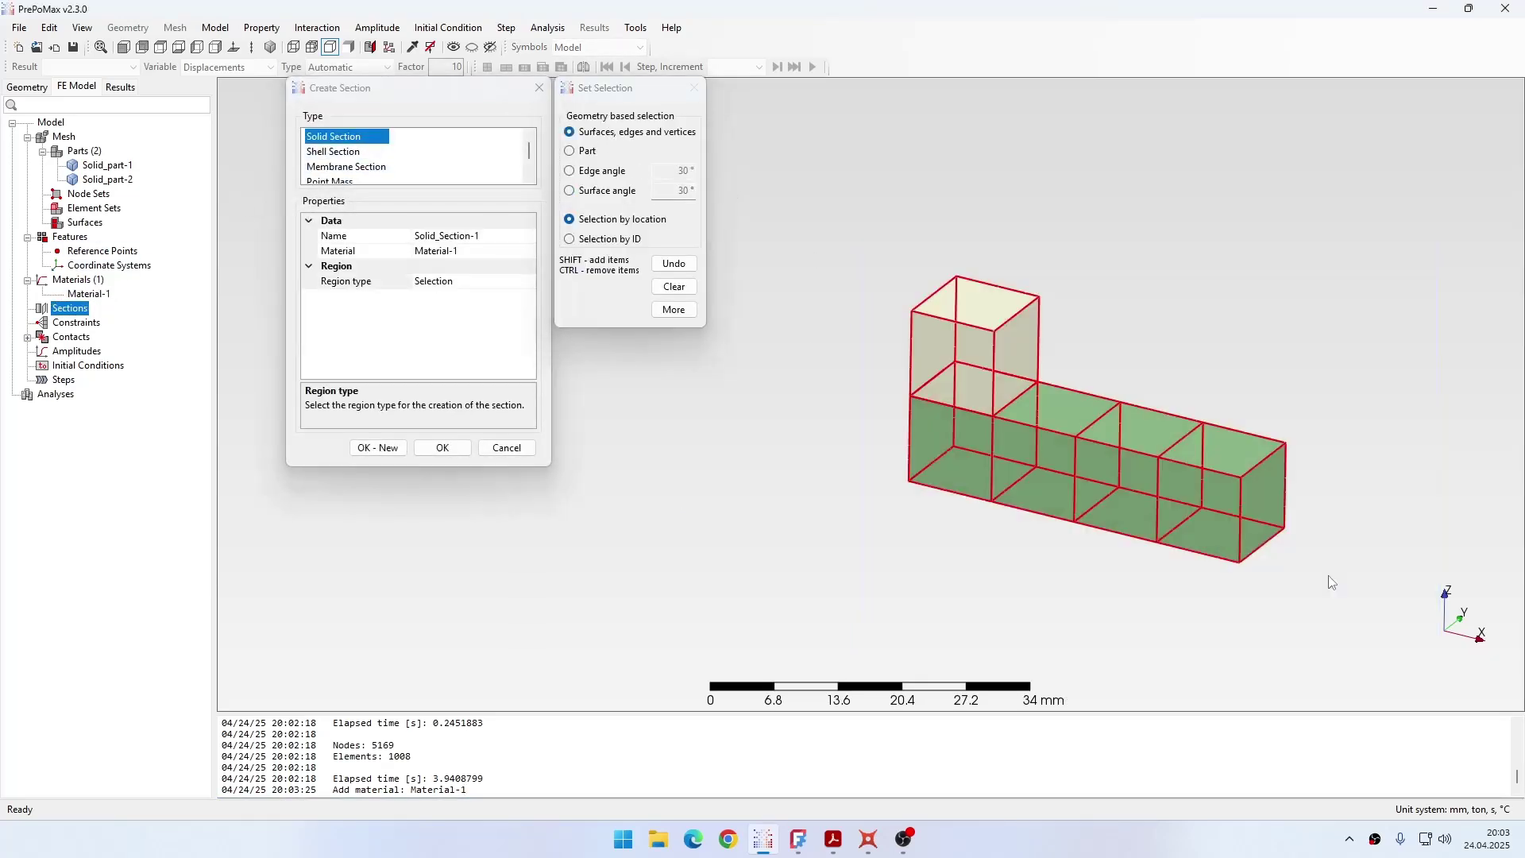
left_click(441, 447)
scroll(574, 454, "up", 2)
middle_click_drag(574, 454, 611, 455)
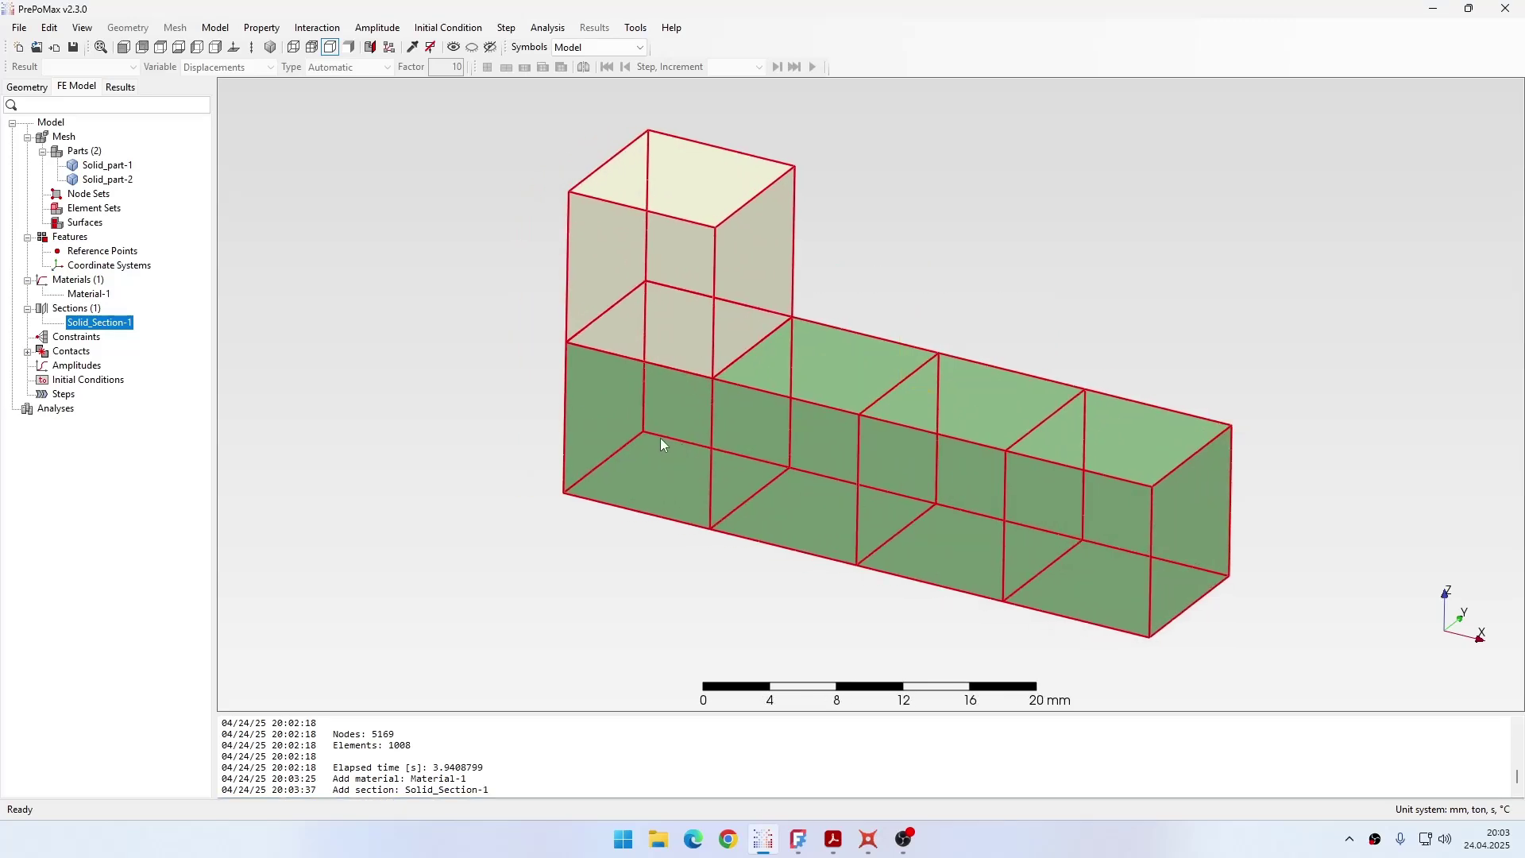
scroll(654, 394, "down", 1)
left_click(445, 420)
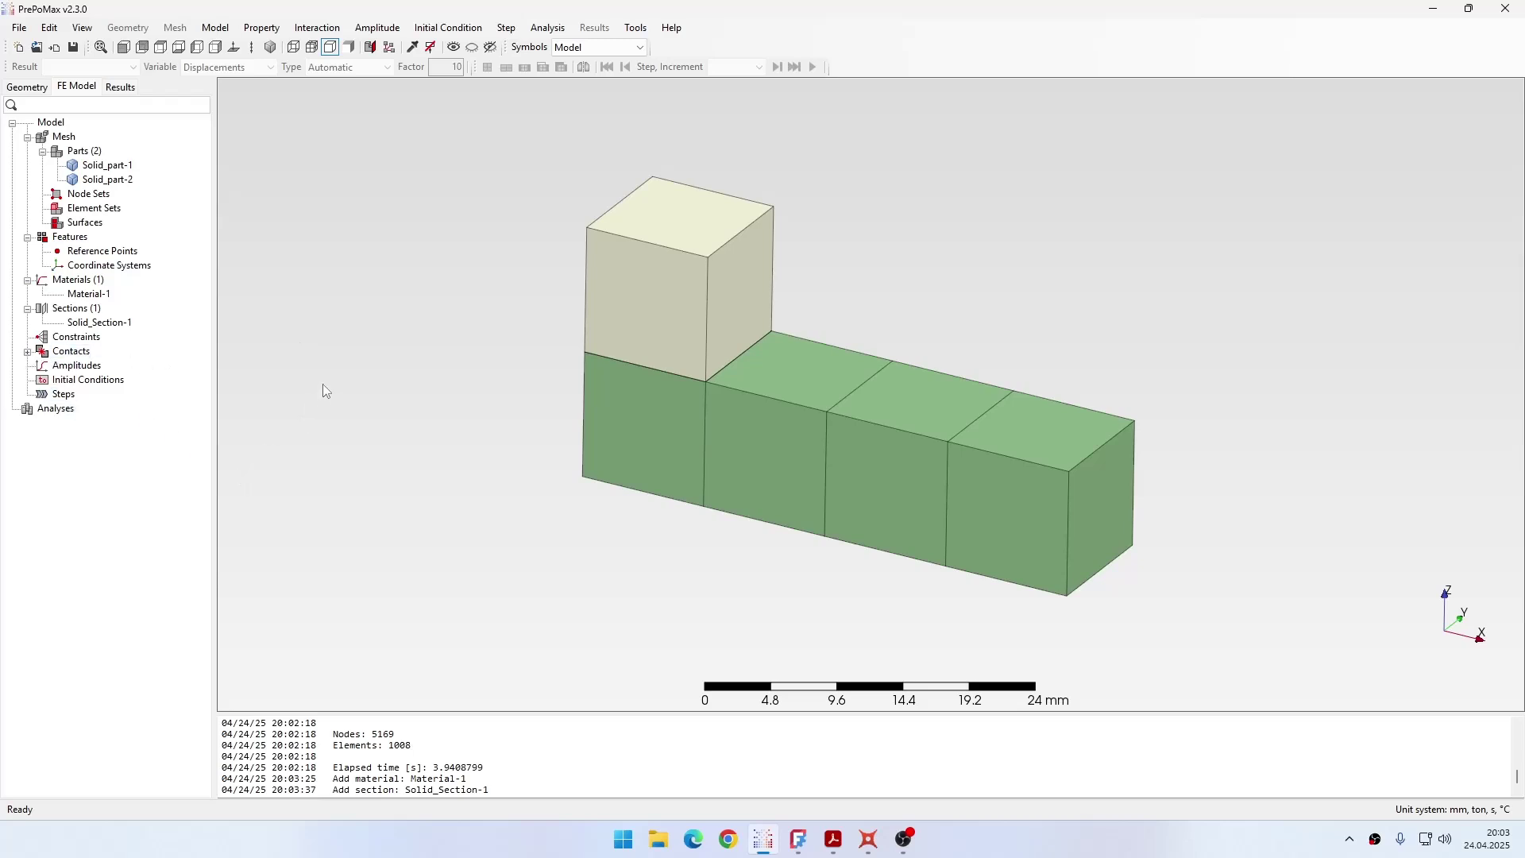
Edit the model properties and change the model type to Slip wear model
left_click(53, 123)
right_click(54, 123)
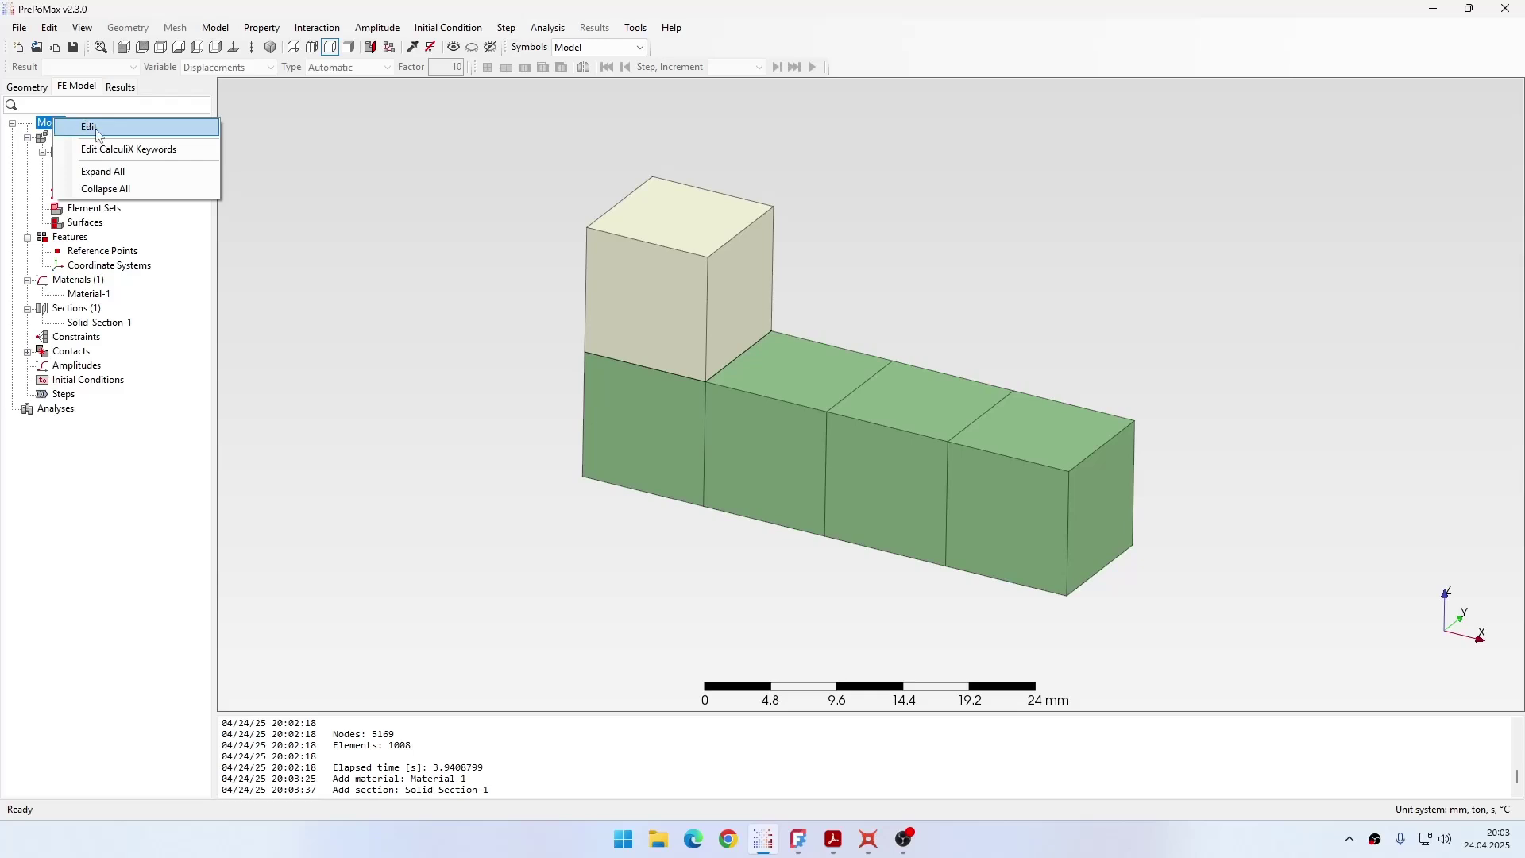
left_click(89, 127)
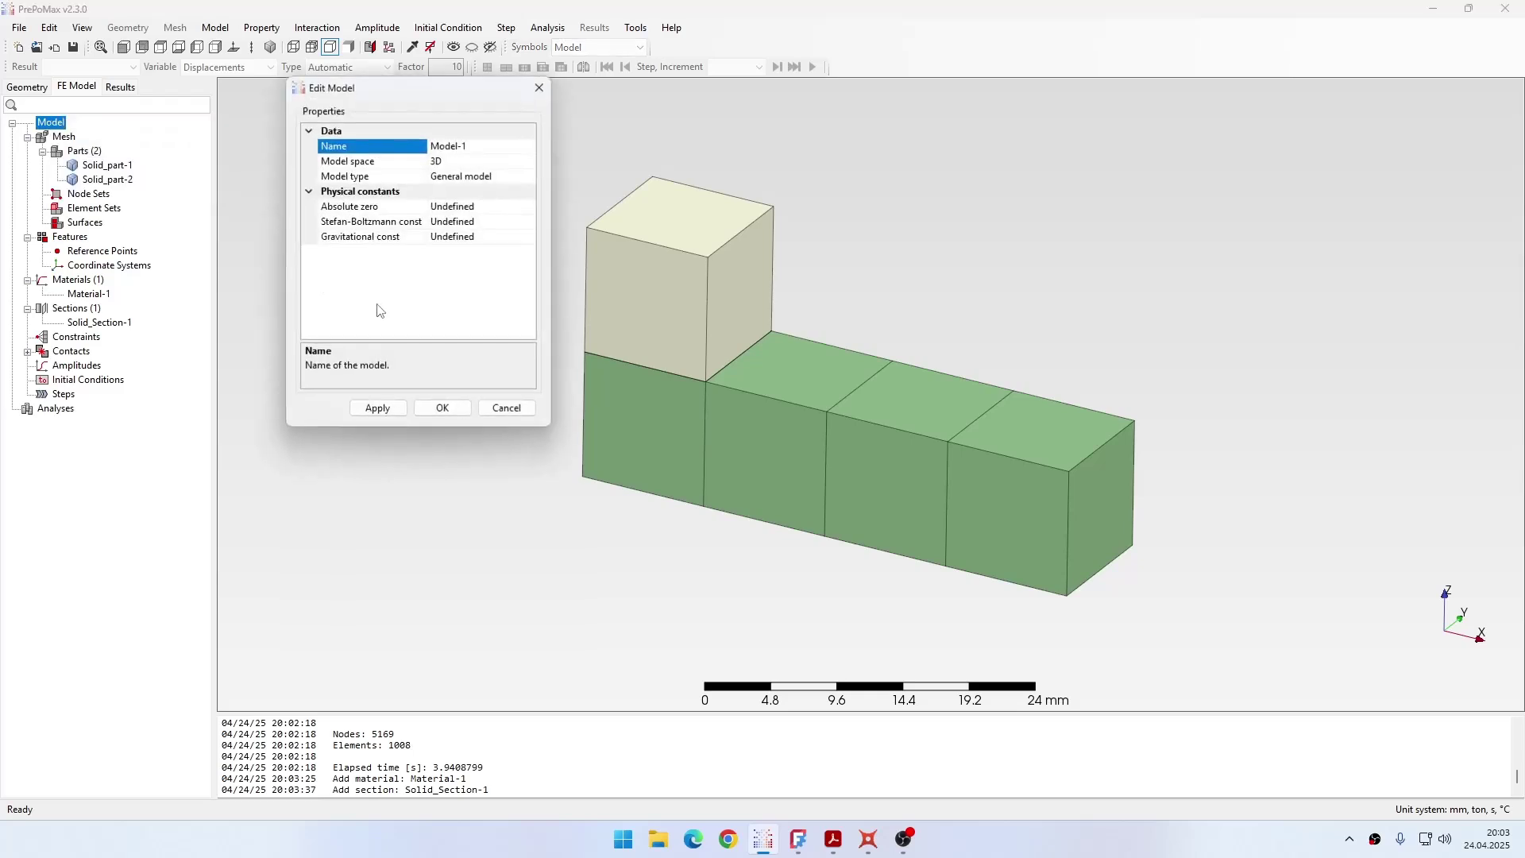
left_click(463, 176)
left_click(529, 176)
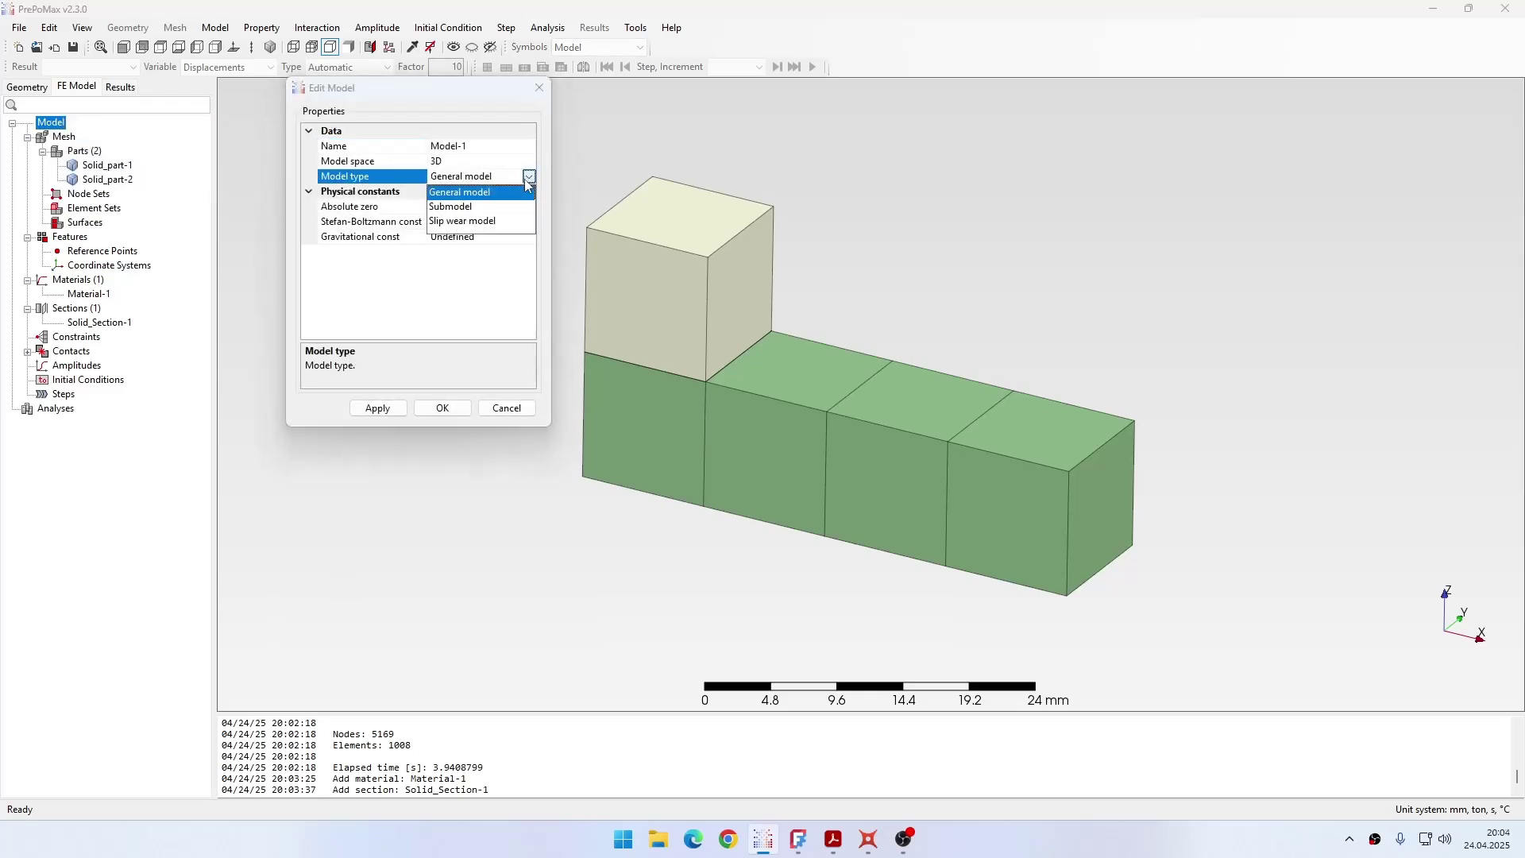
left_click(487, 223)
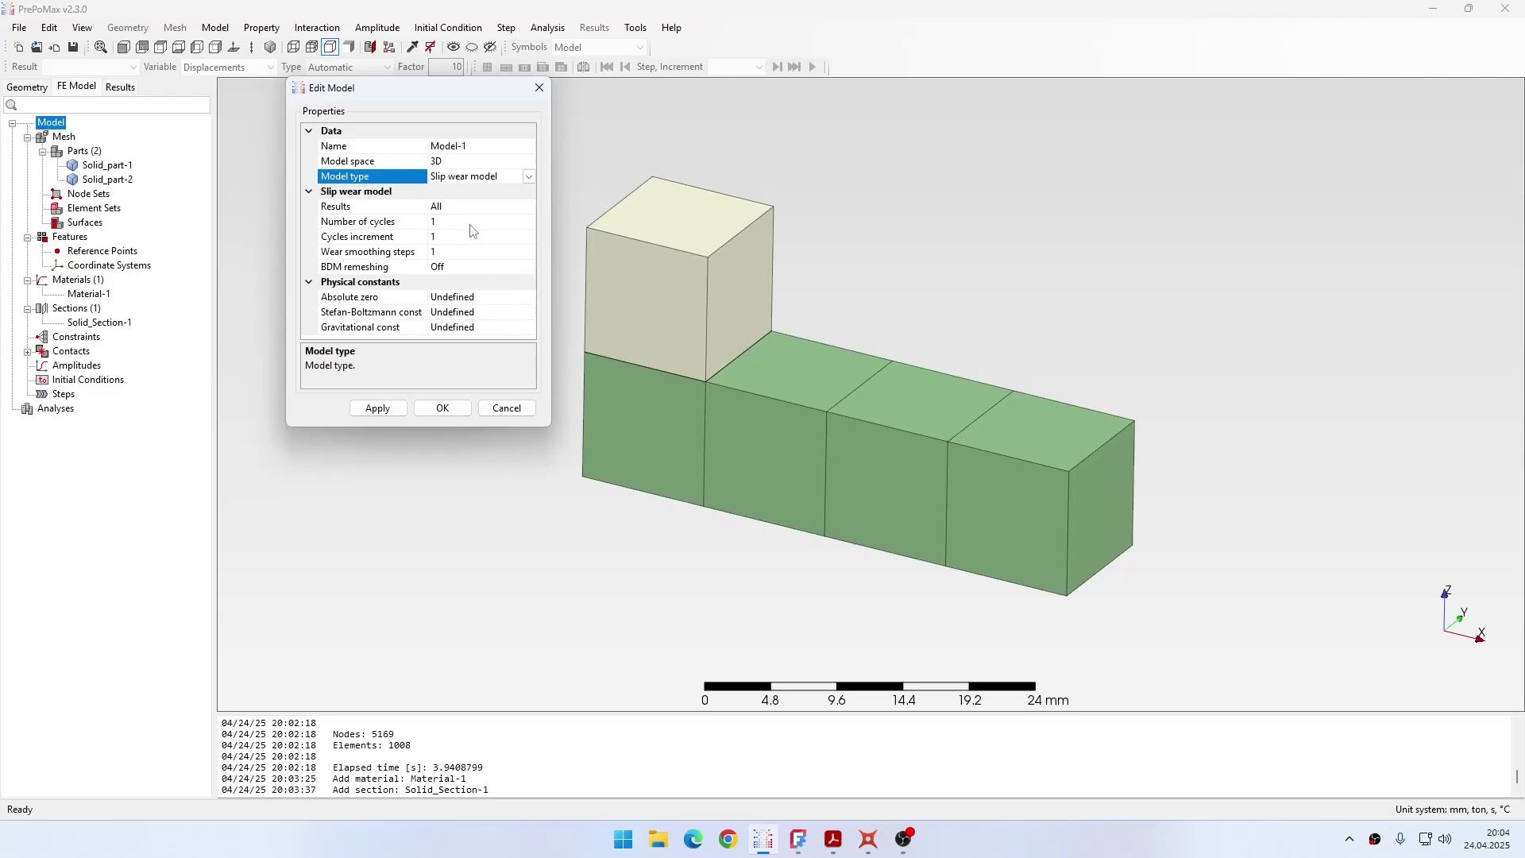
Set the wear smoothing steps to 0 and accept the model properties with 1 cycle, cycles increment 1 and BDM remeshing off
left_click(438, 223)
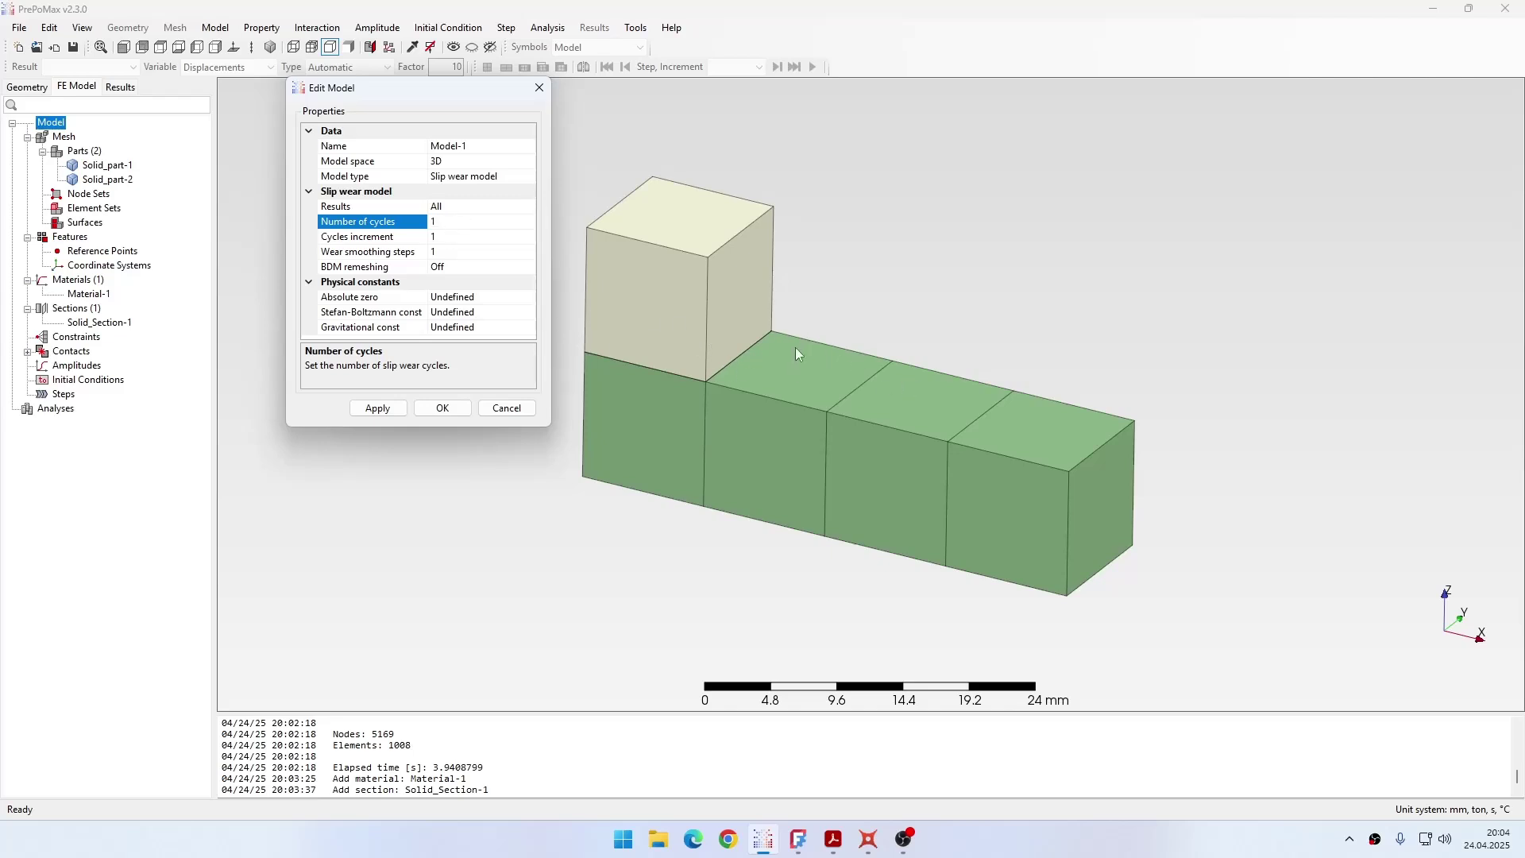
left_click(482, 238)
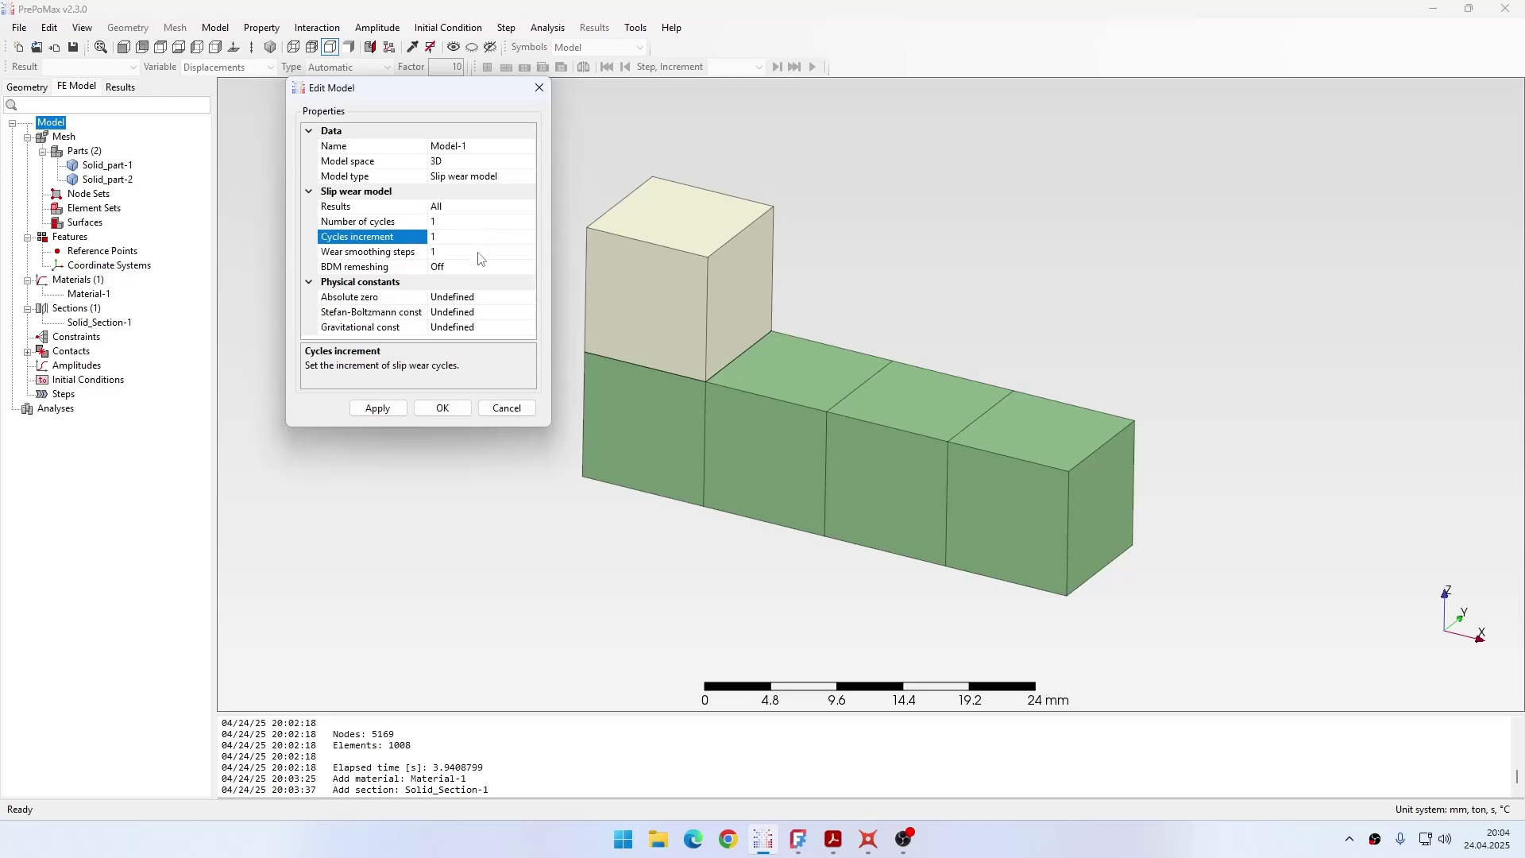
left_click(480, 253)
type("0")
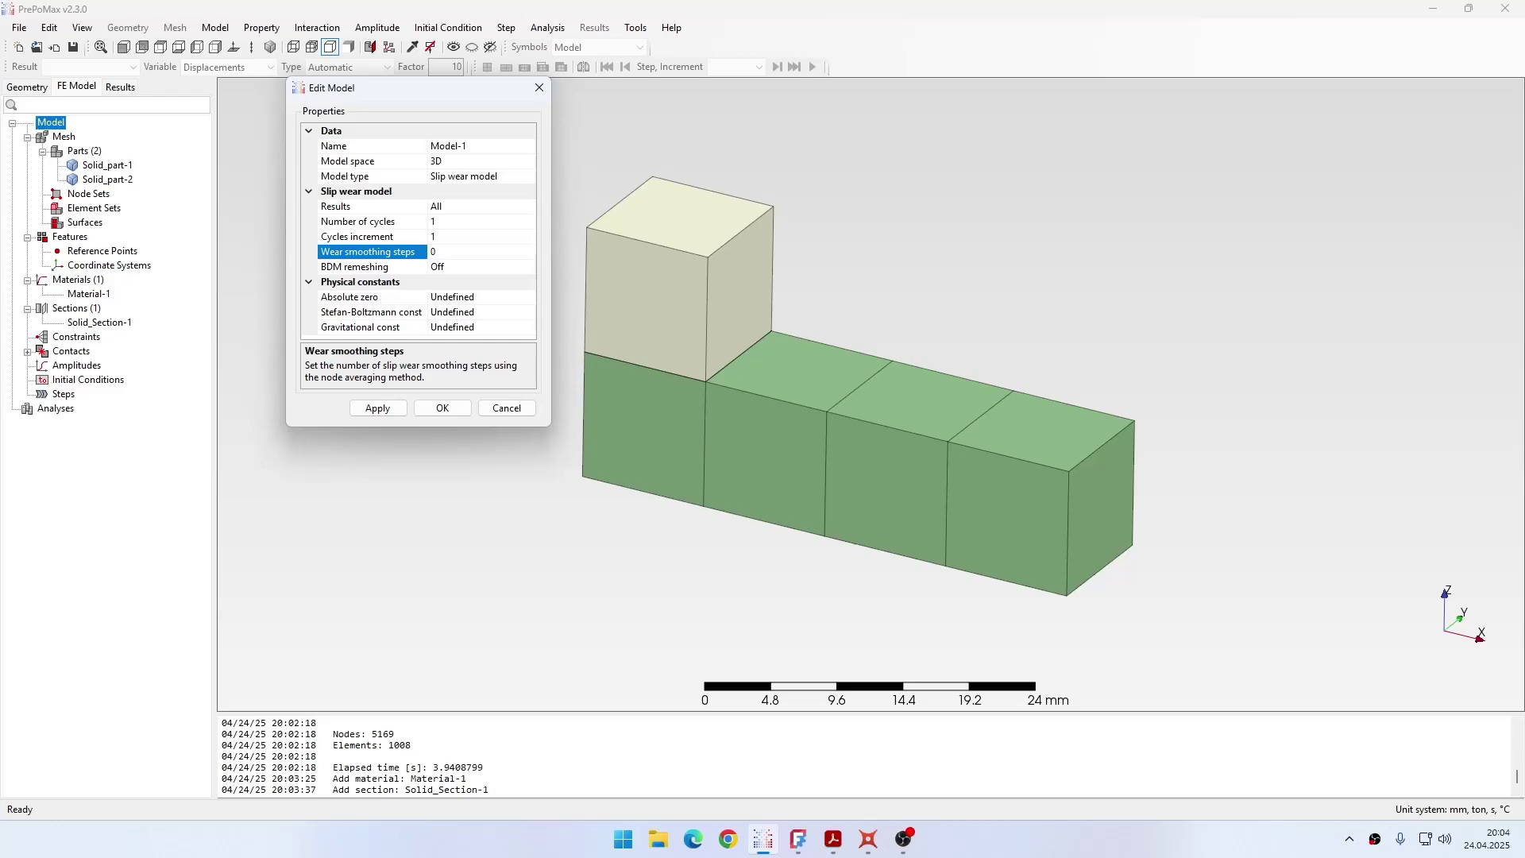
left_click(473, 270)
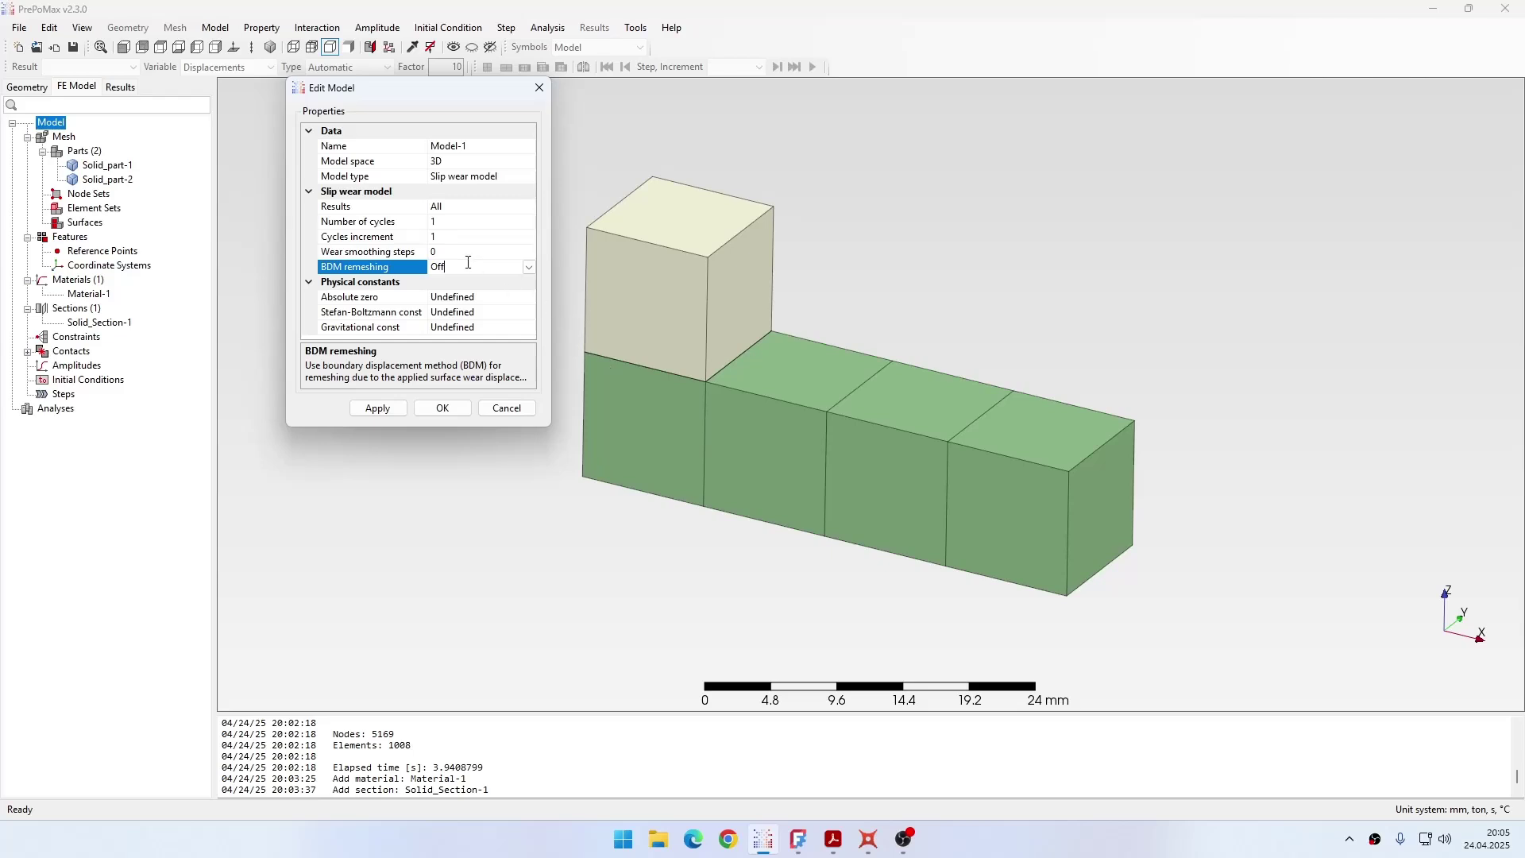
left_click(484, 237)
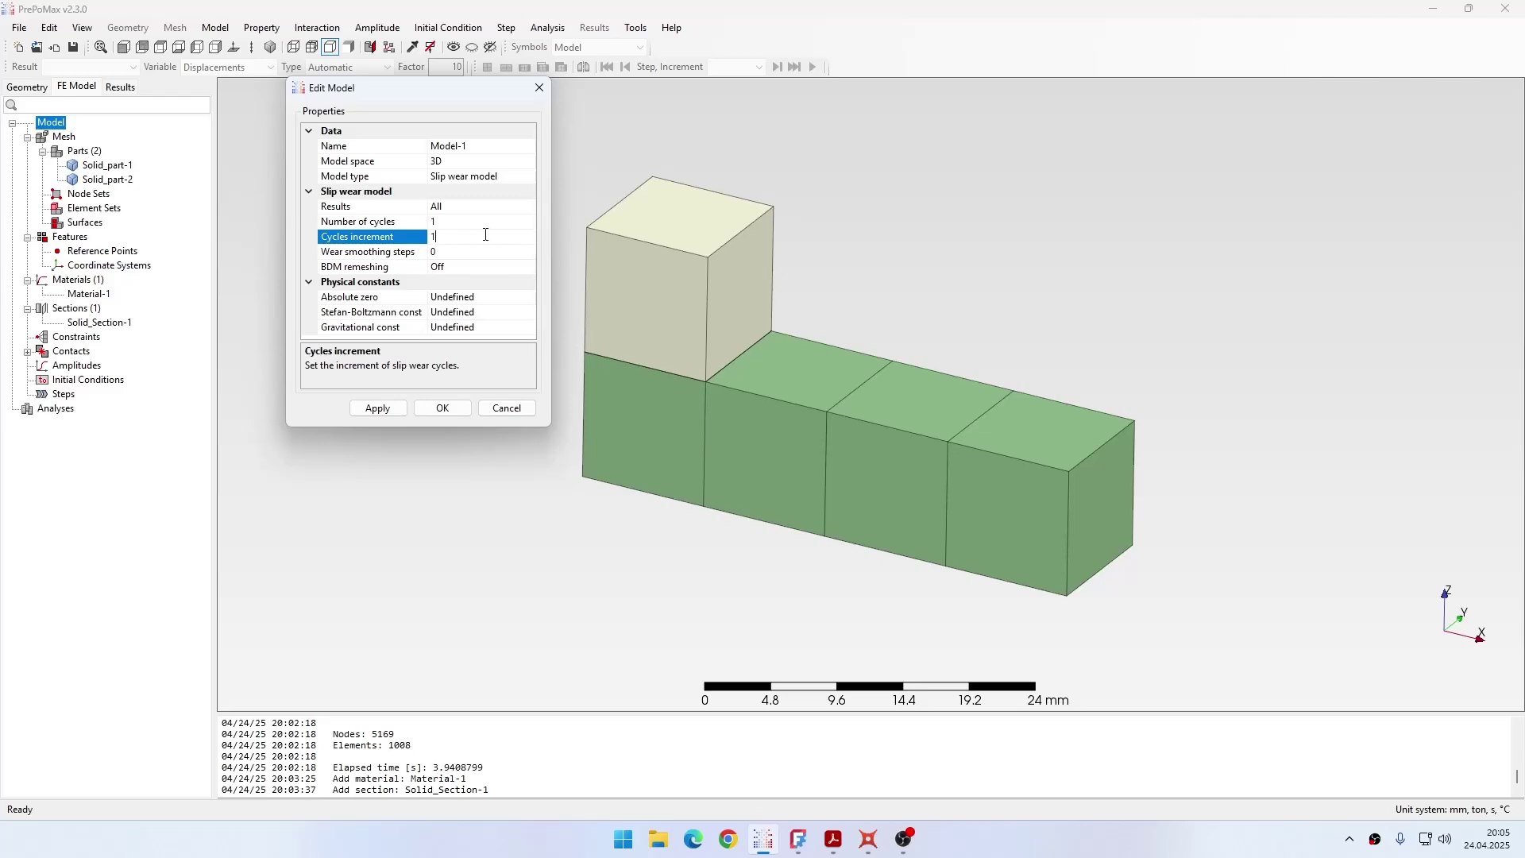
left_click(488, 224)
left_click(465, 415)
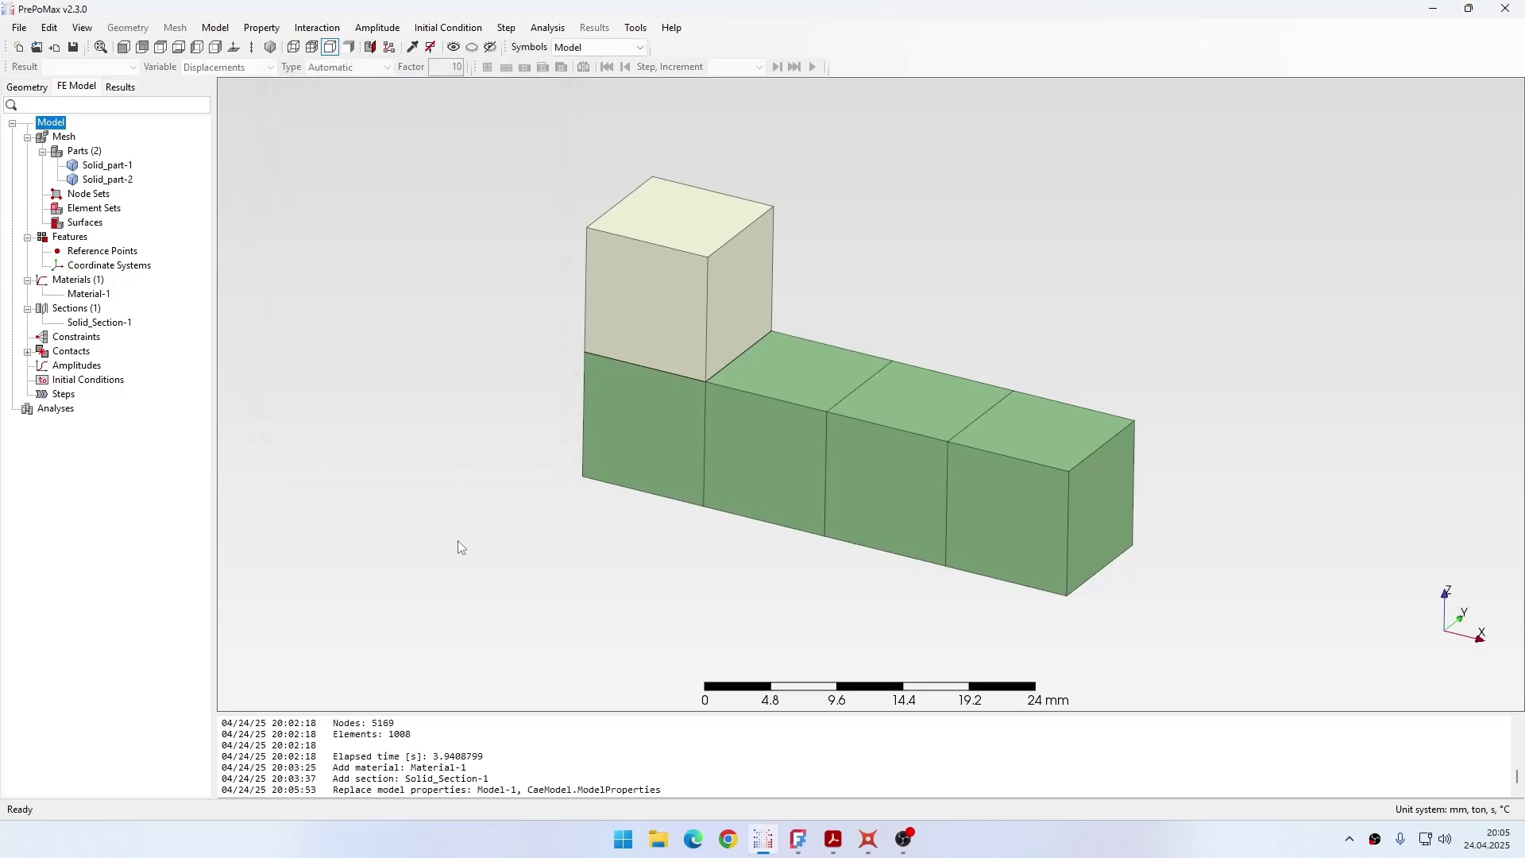
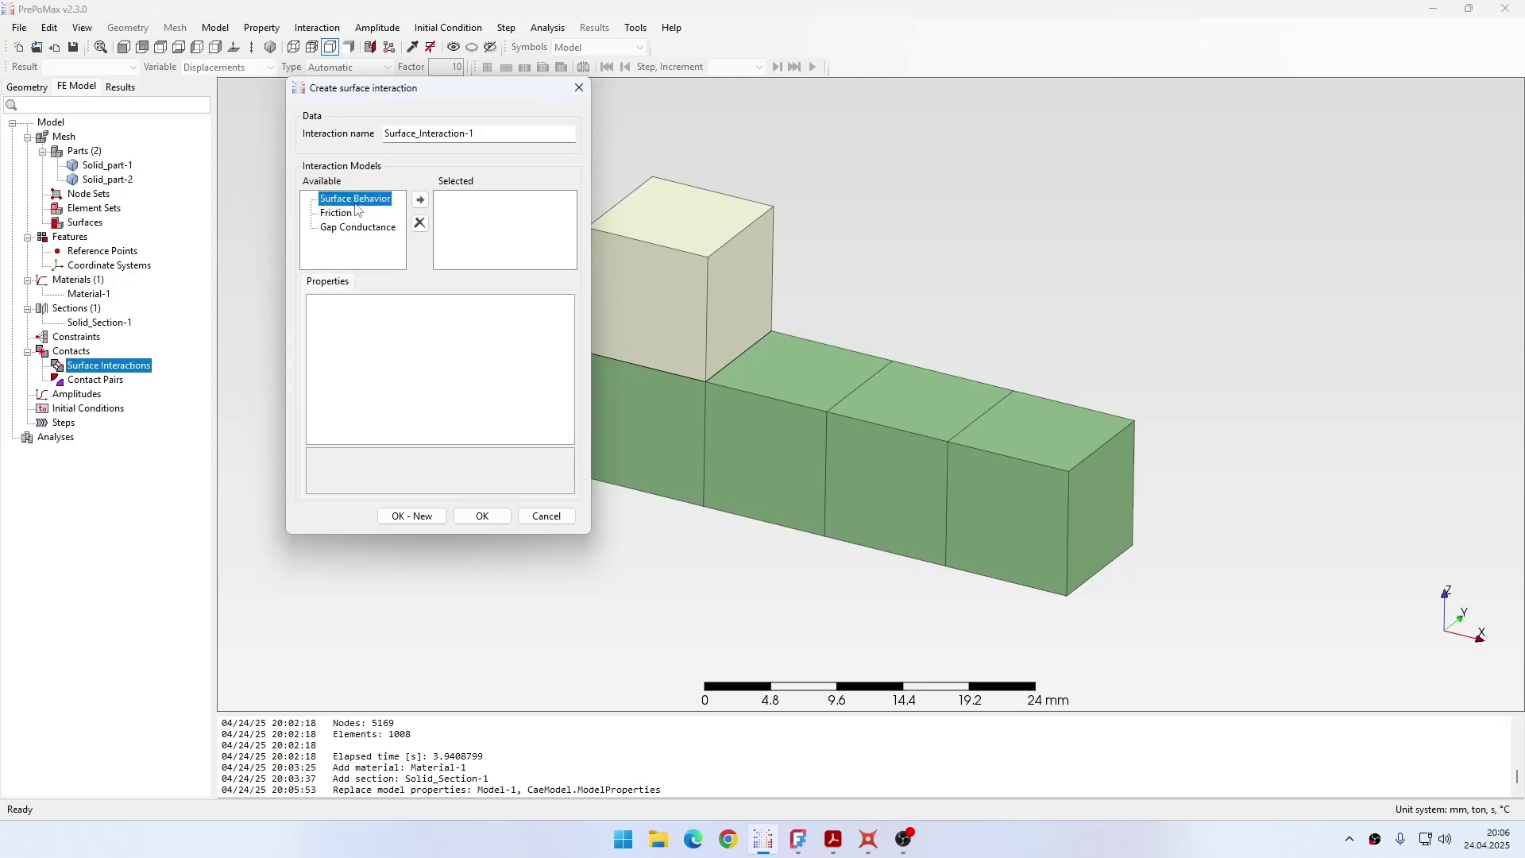
Add a Surface Behavior model of type Linear to the surface interaction and edit its pressure-overclosure slope K
left_click(420, 200)
left_click(465, 319)
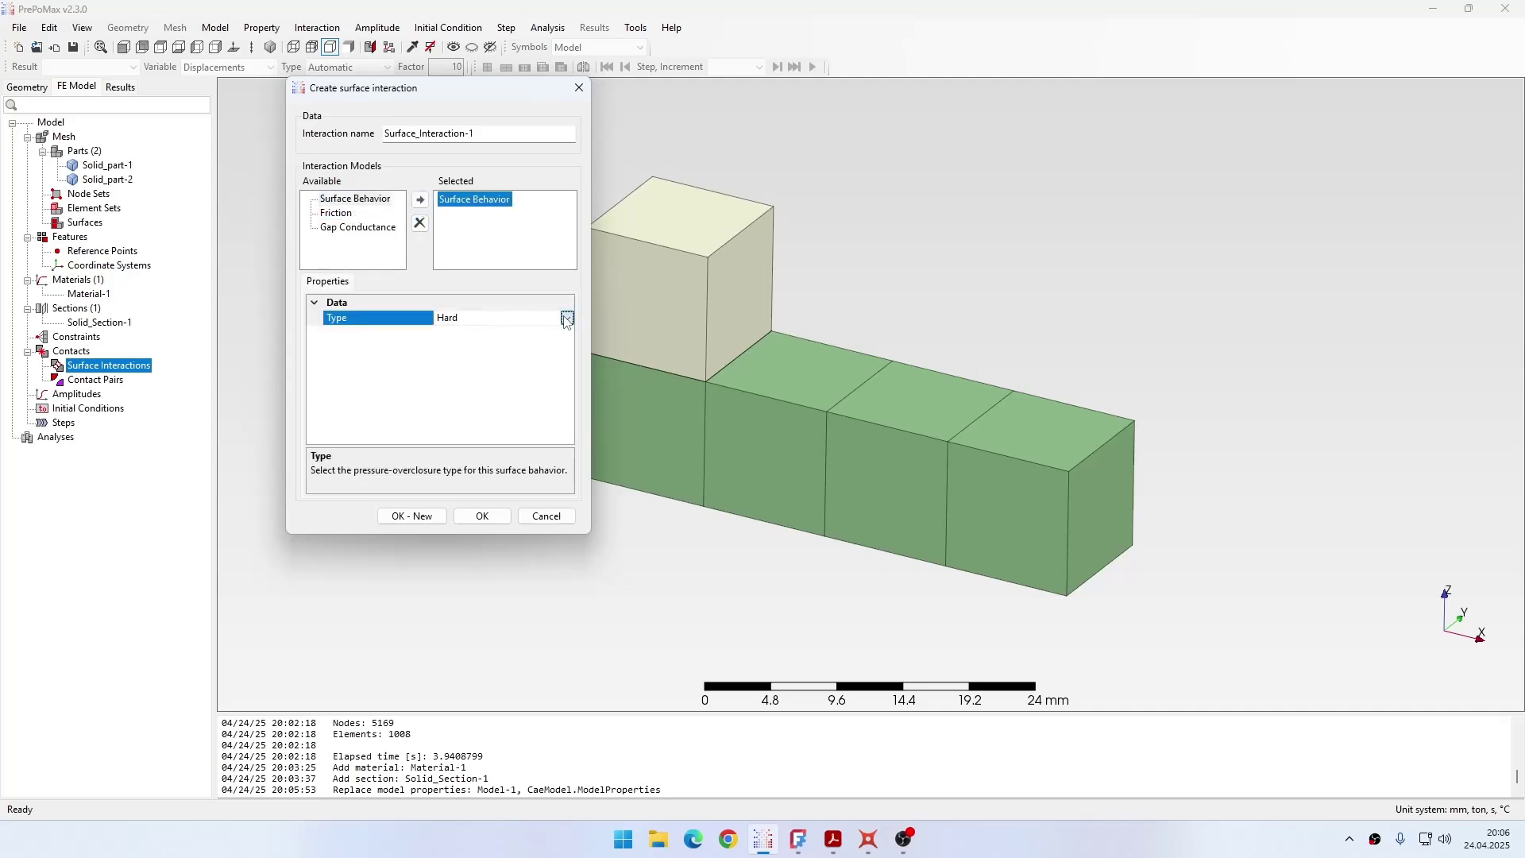
left_click(465, 320)
left_click(468, 347)
left_click(473, 333)
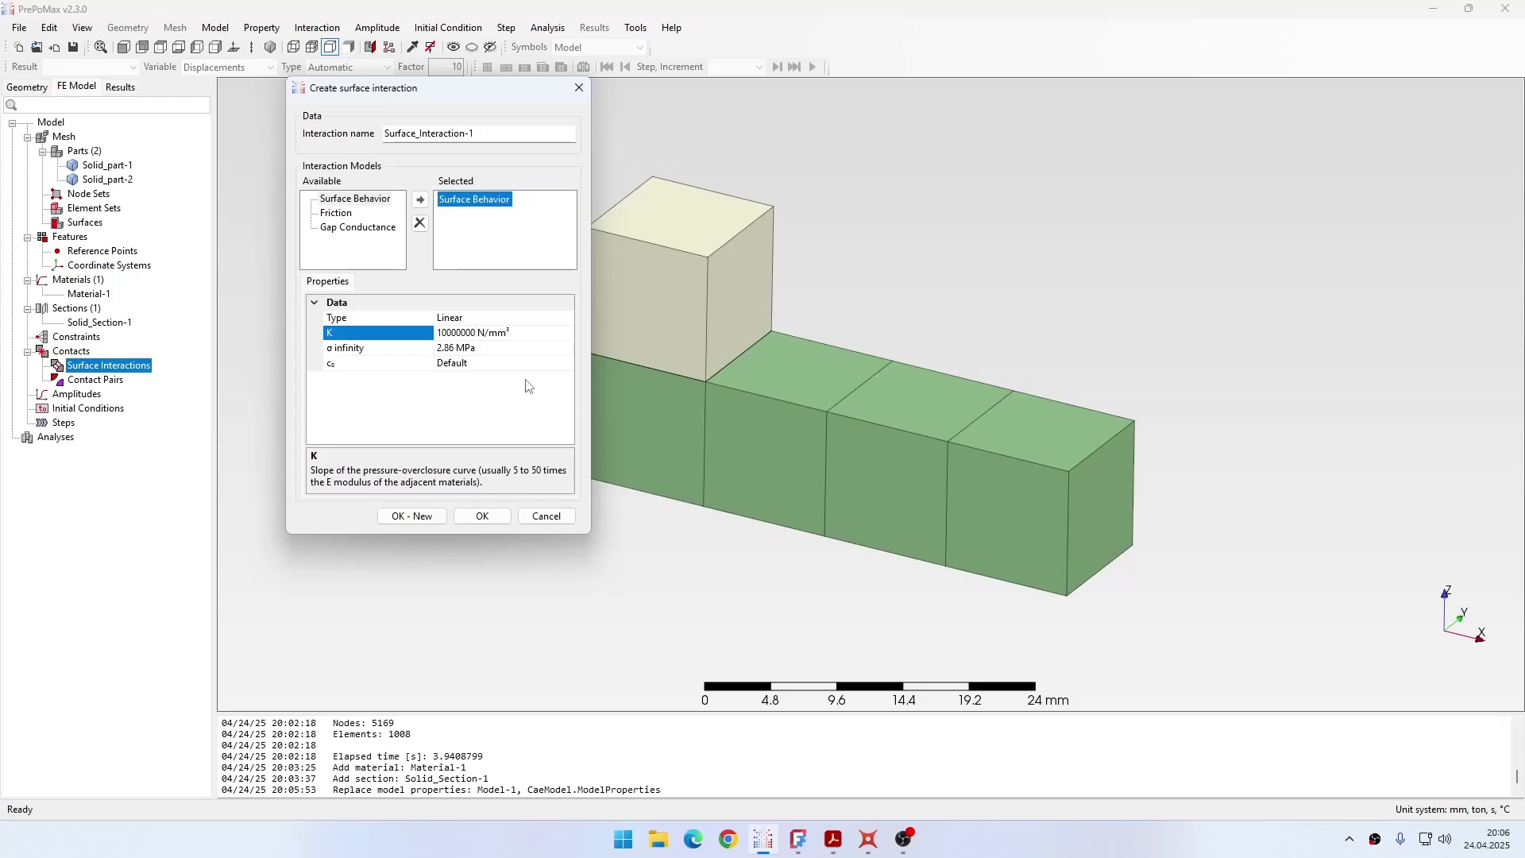
key("BackSpace")
key("BackSpace")
left_click_drag(466, 333, 452, 333)
Add a Friction model with a friction coefficient of 0.1 and create the surface interaction
left_click(335, 213)
left_click(420, 200)
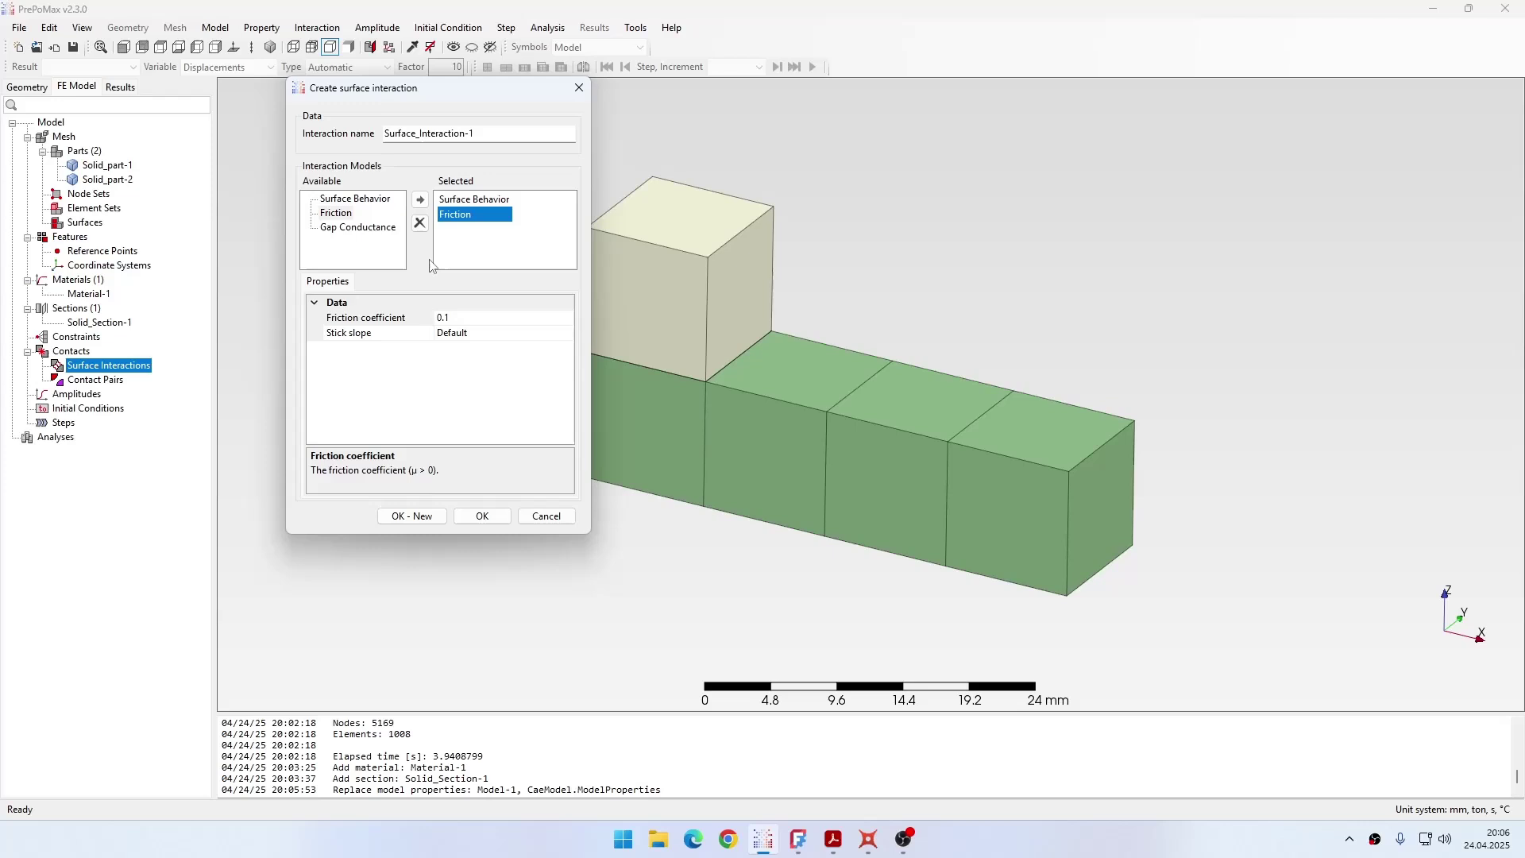
left_click(466, 318)
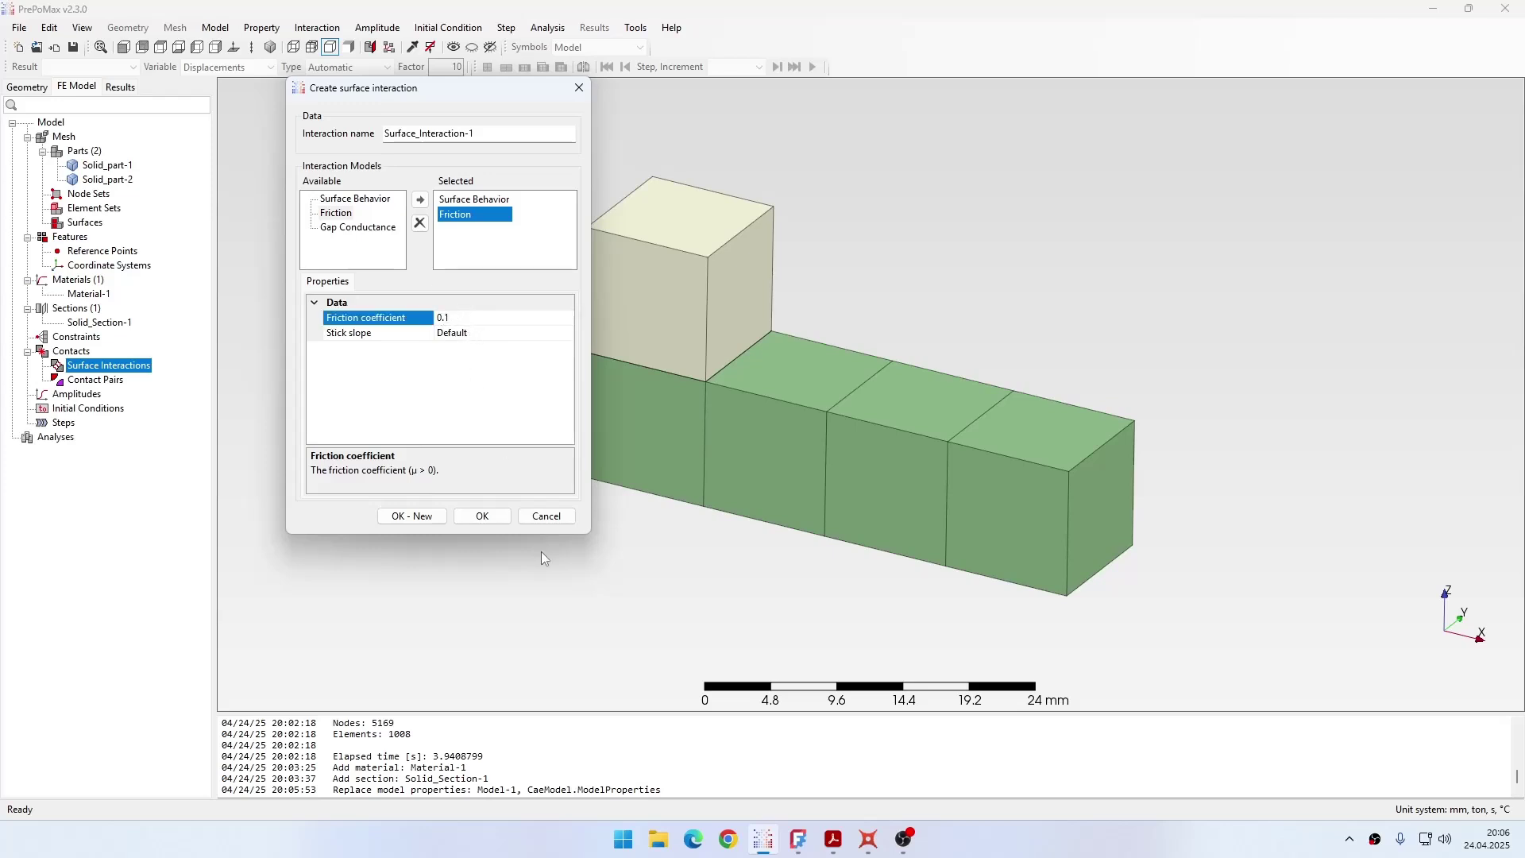
left_click(483, 516)
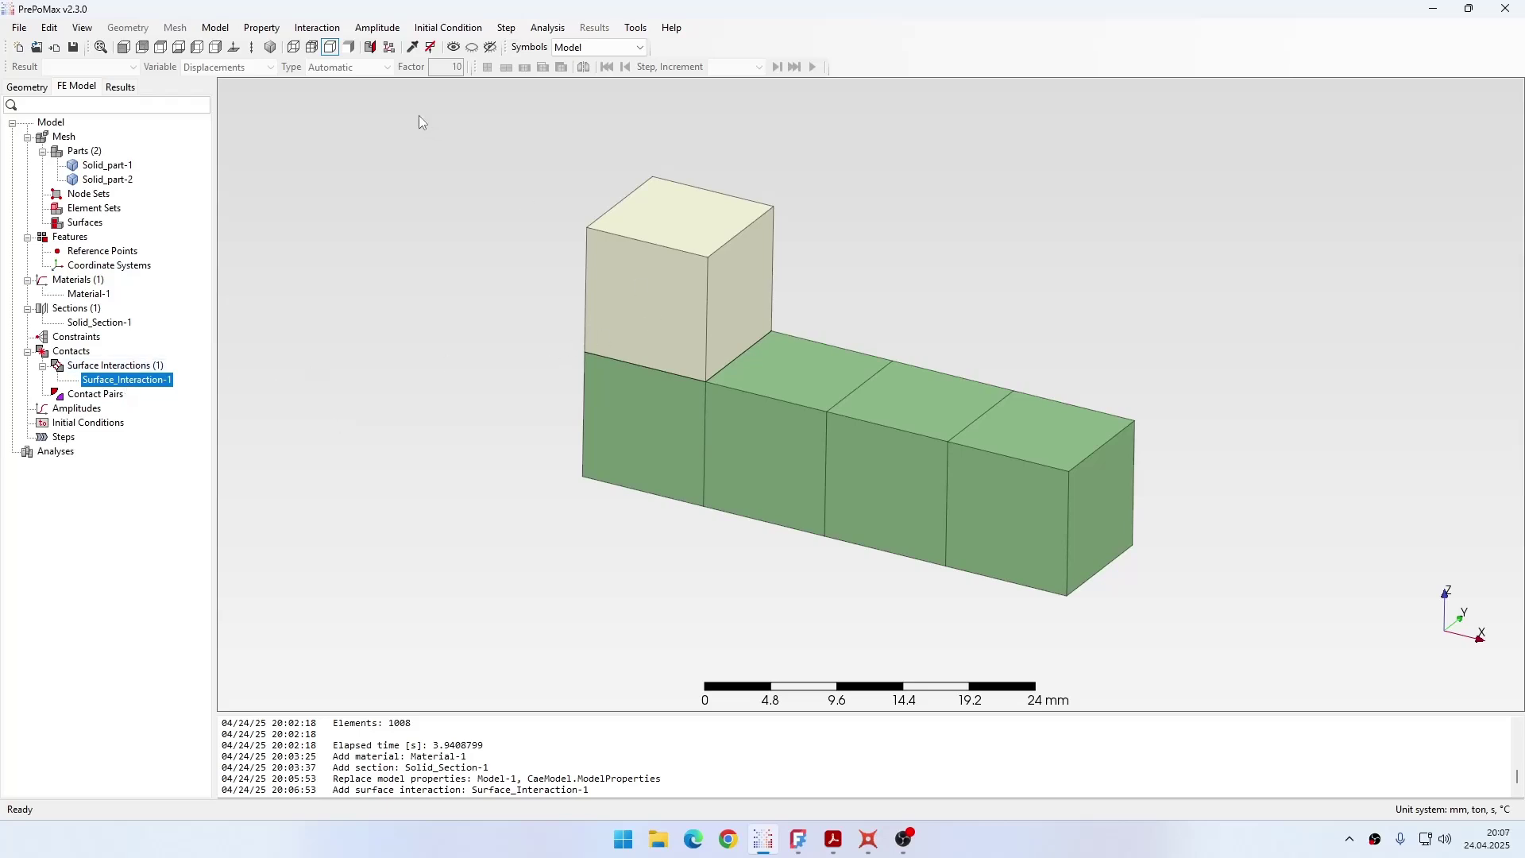
Display the parts in exploded view and define a surface-to-surface contact pair with the upper cube's bottom face as master region
left_click(389, 48)
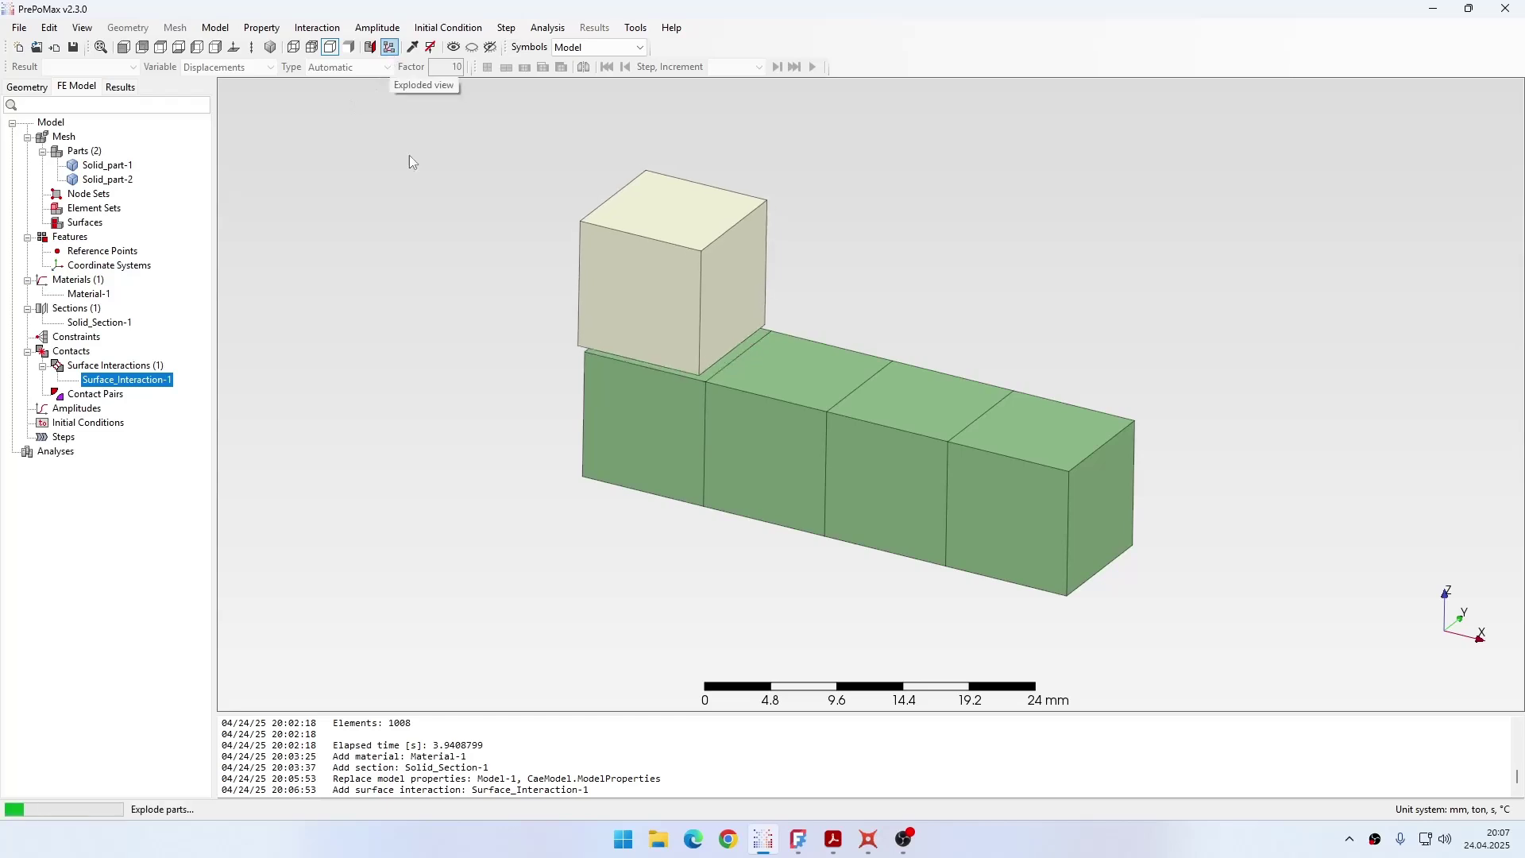
double_click(119, 396)
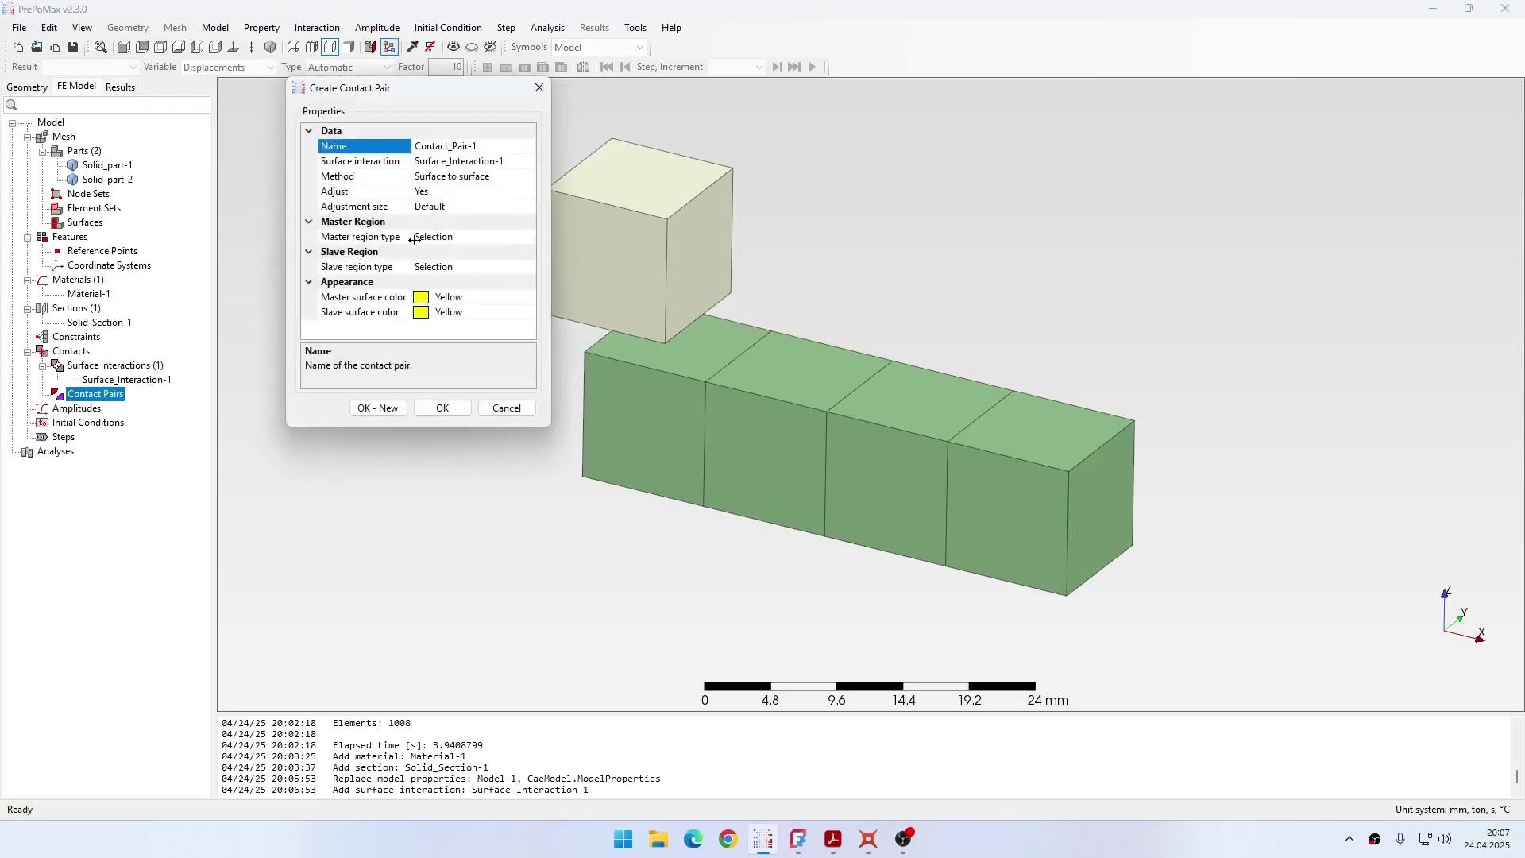
middle_click_drag(716, 450, 932, 493)
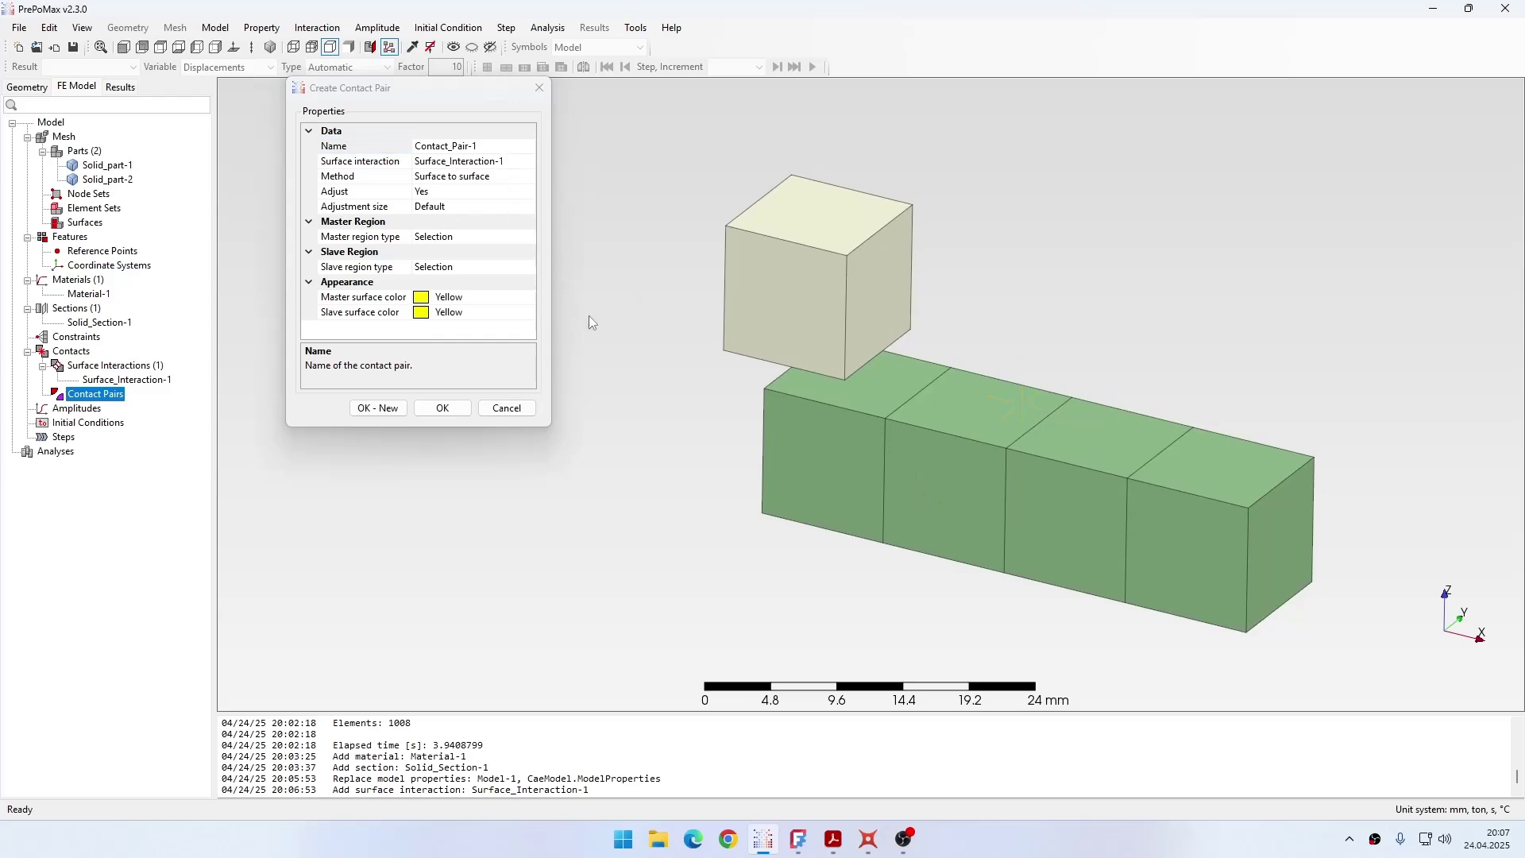
left_click(452, 237)
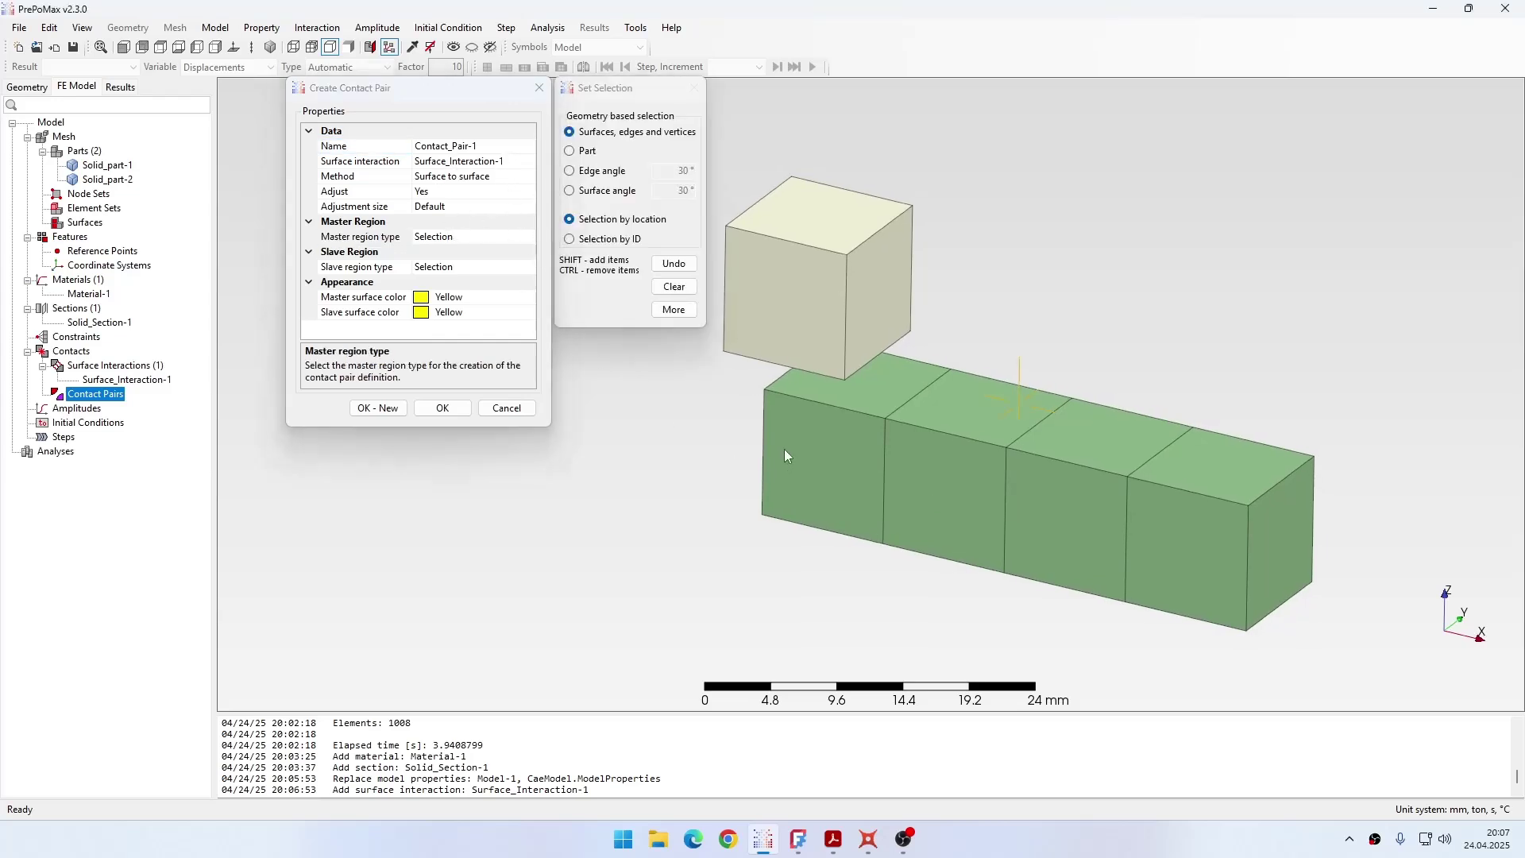
middle_click_drag(784, 450, 844, 382)
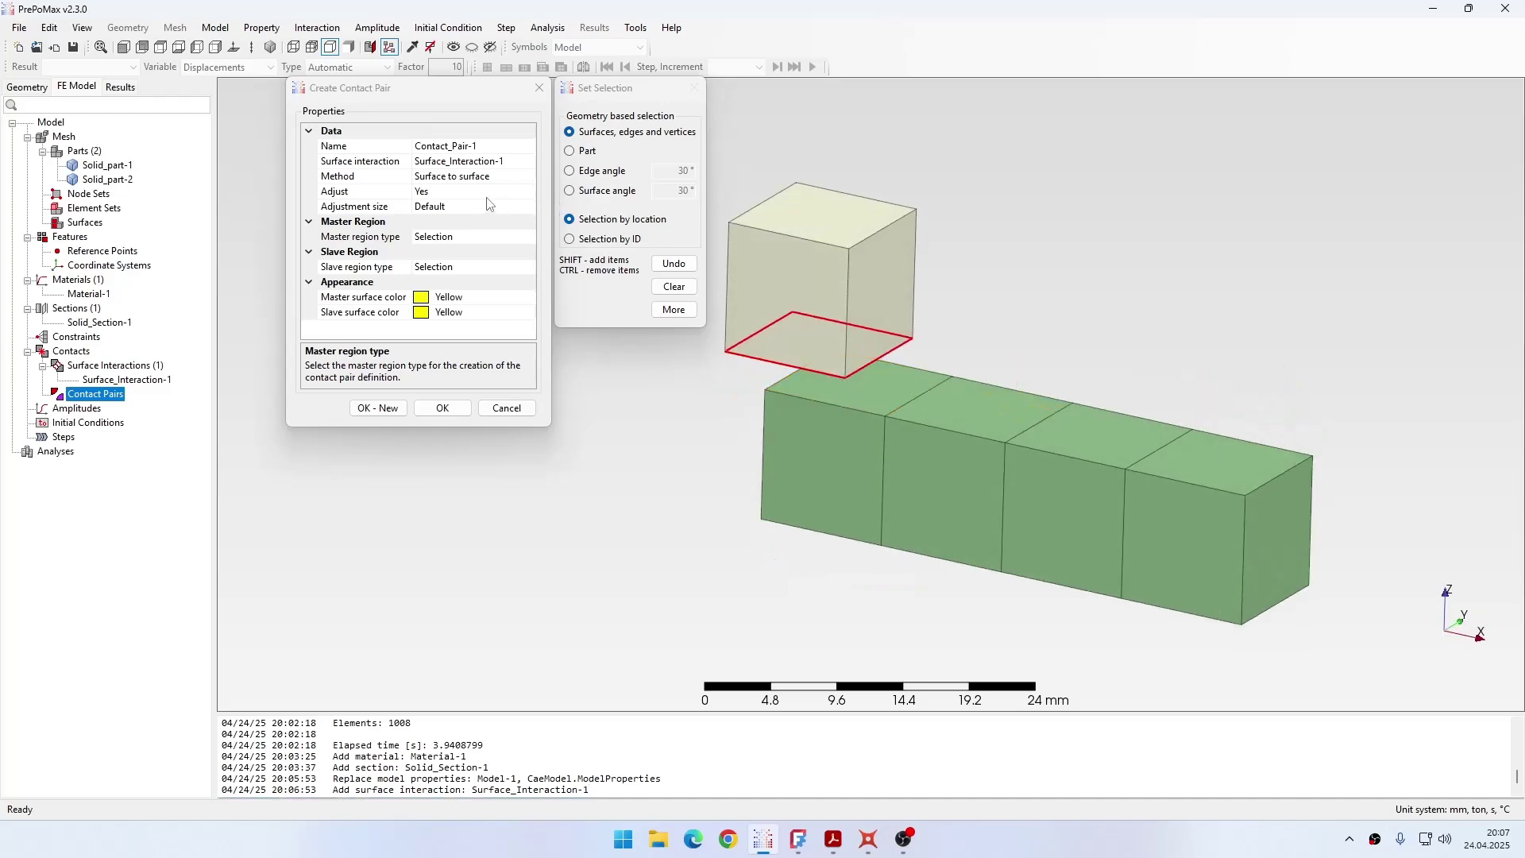
Complete the contact pair with the lower block's entire top side, selected by surface angle, as slave region and leave the exploded view
left_click(451, 267)
left_click(612, 190)
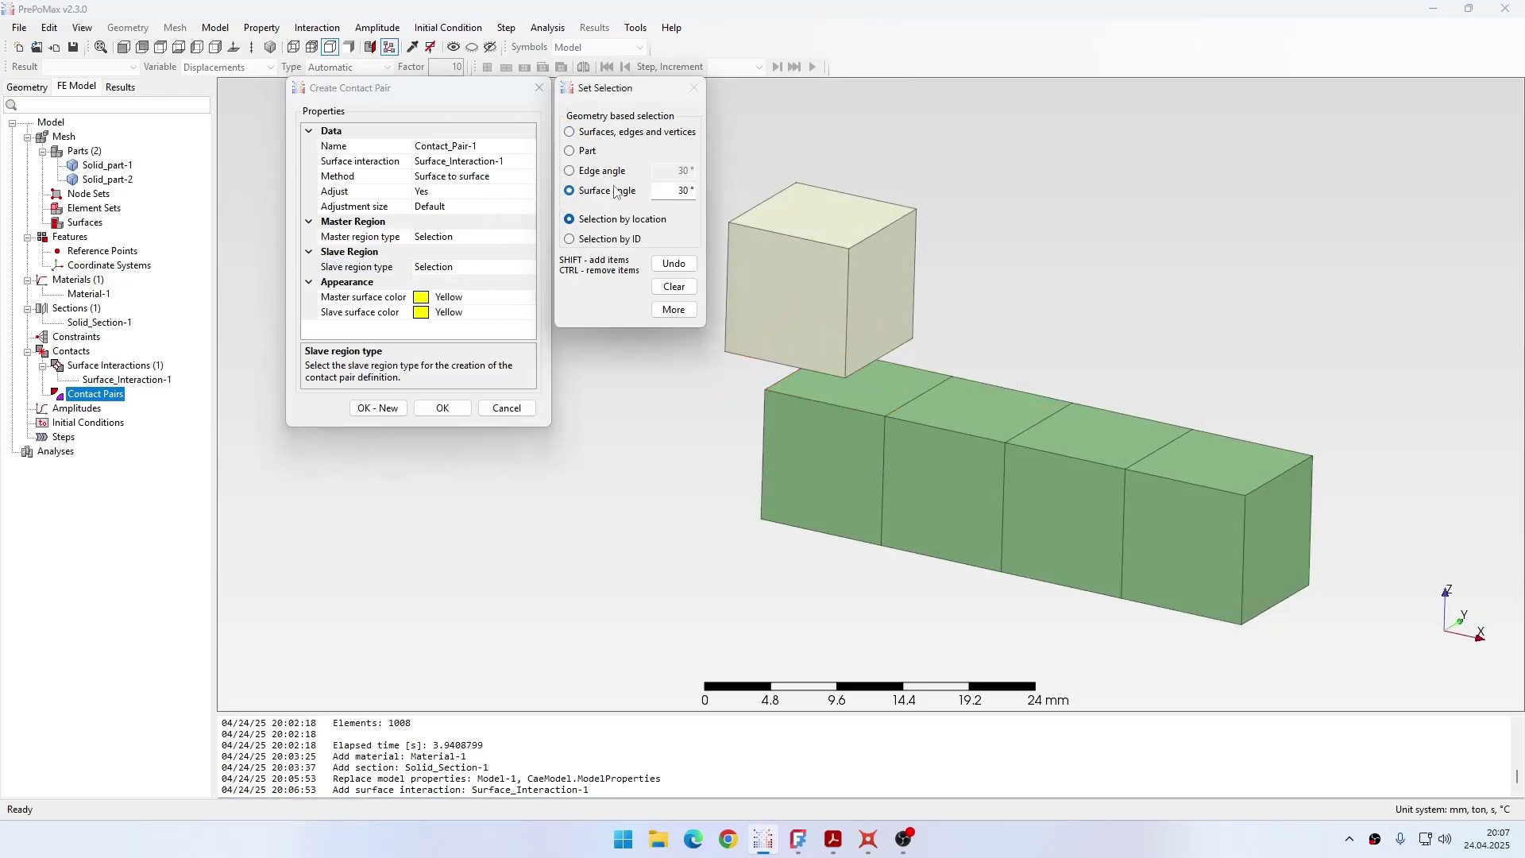
left_click(913, 401)
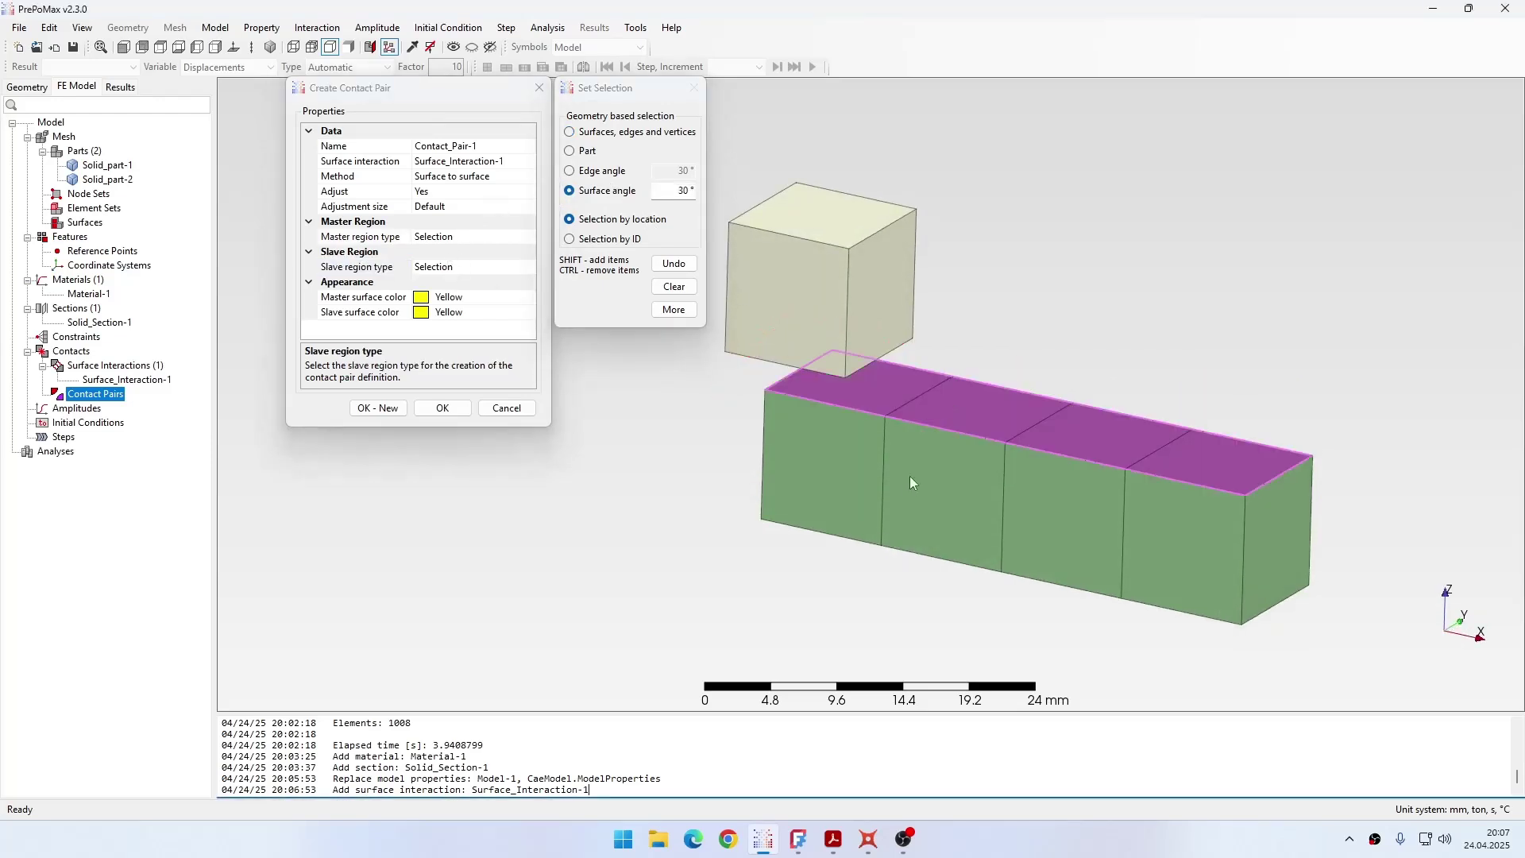
left_click(443, 408)
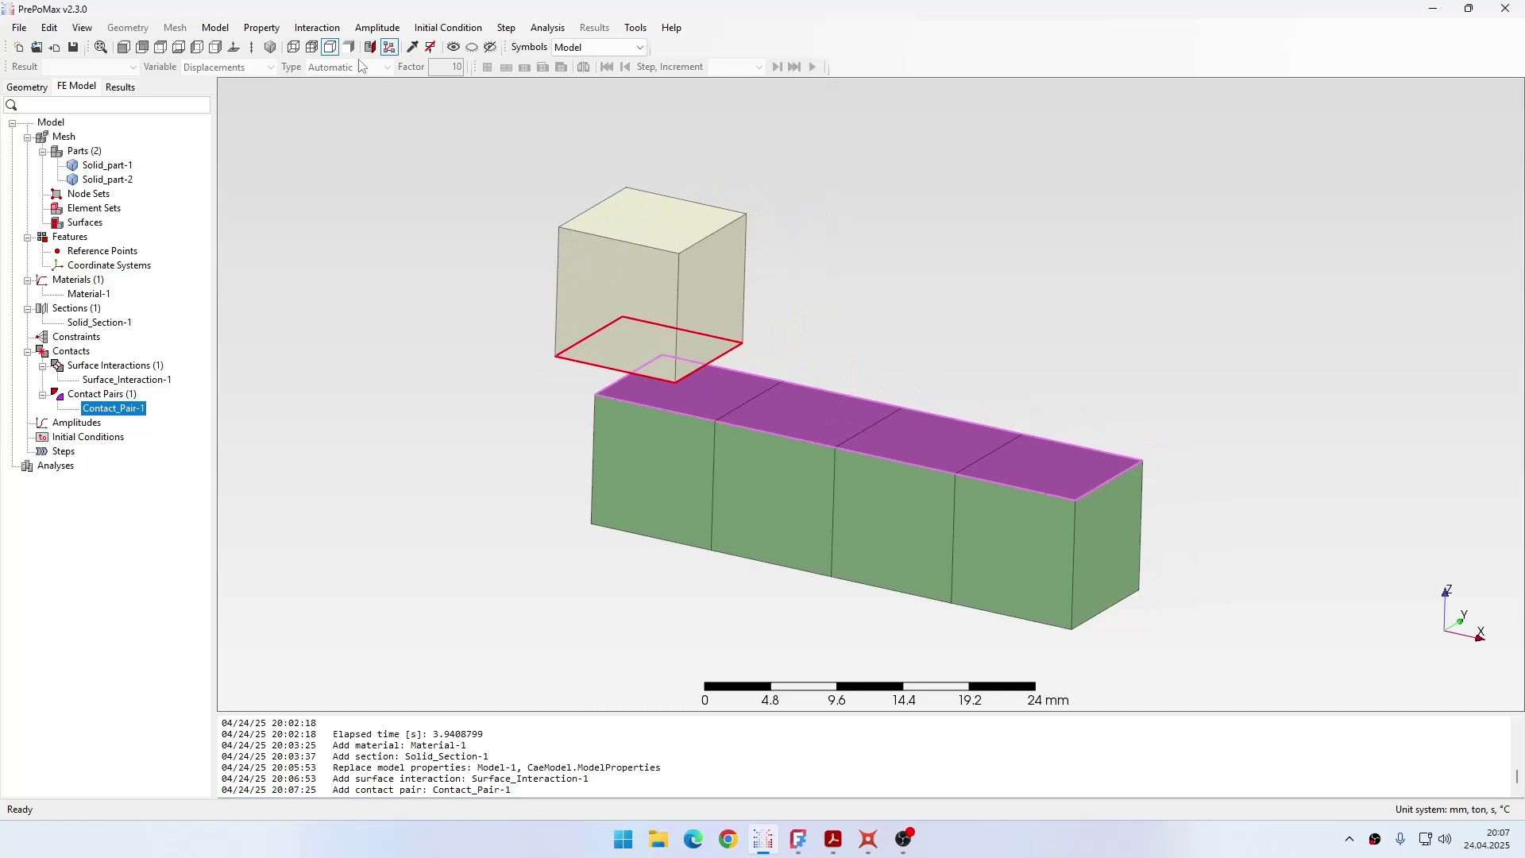
left_click(389, 47)
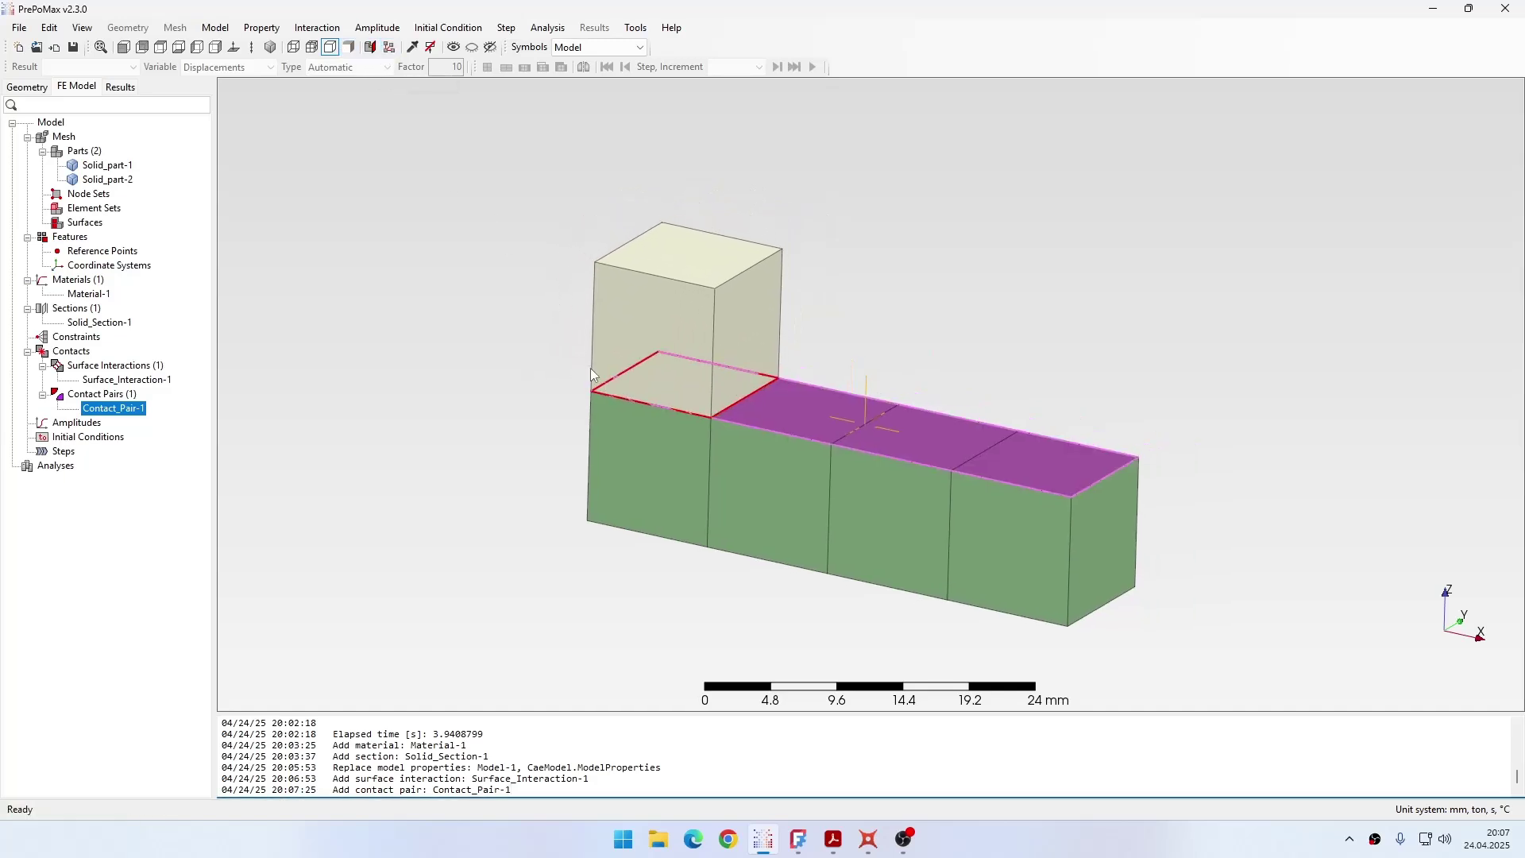
left_click(497, 384)
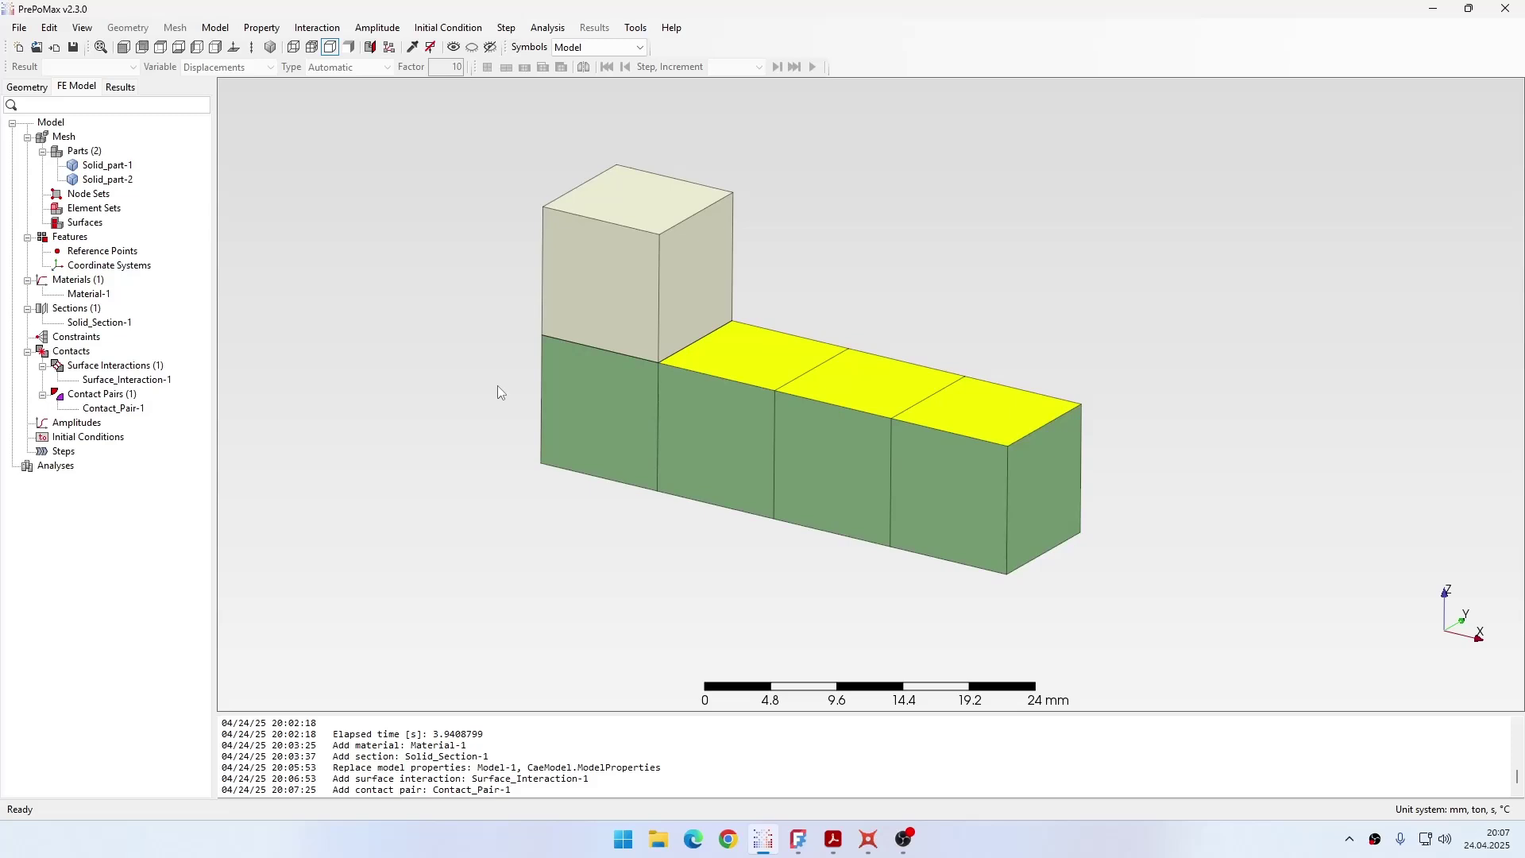
Create a Static Step with Nlgeom set to On
double_click(63, 452)
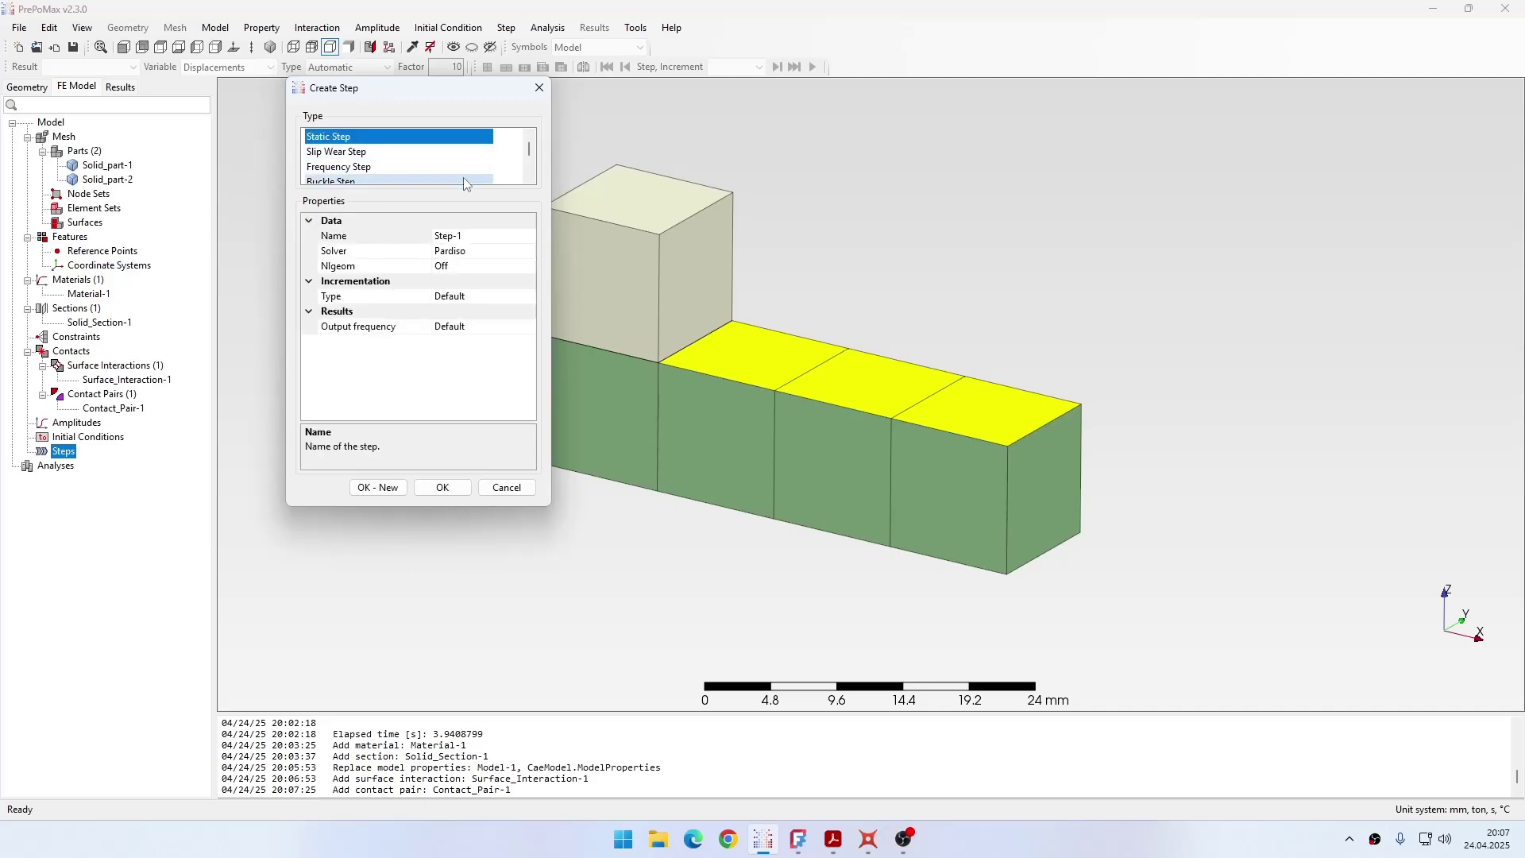
double_click(463, 267)
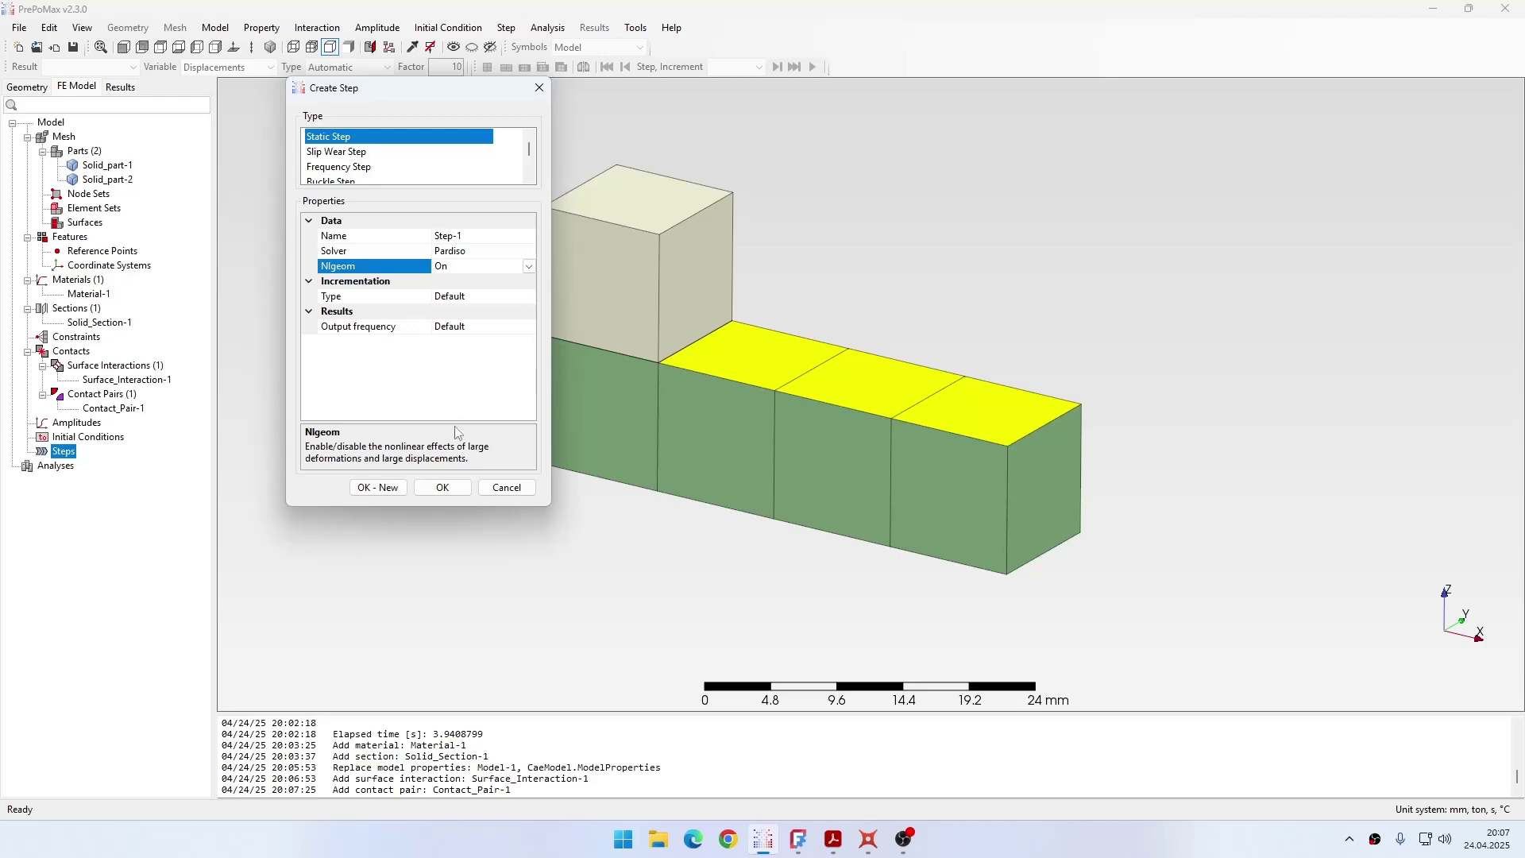
left_click(447, 488)
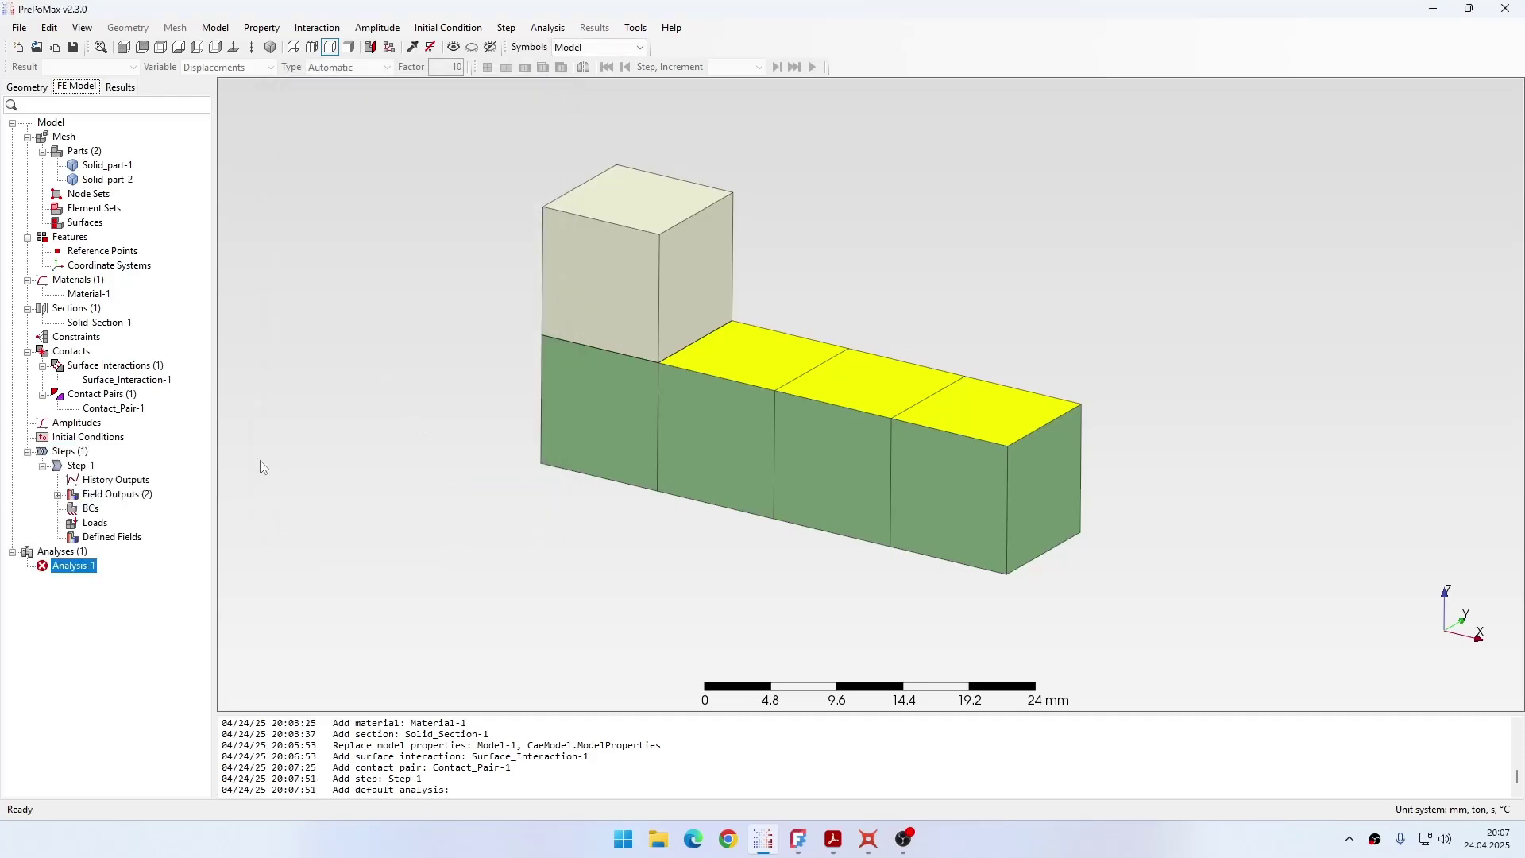
Create a Displacement/Rotation boundary condition on the upper cube's negative-X side face with U1 and U2 set to 0 mm
double_click(89, 509)
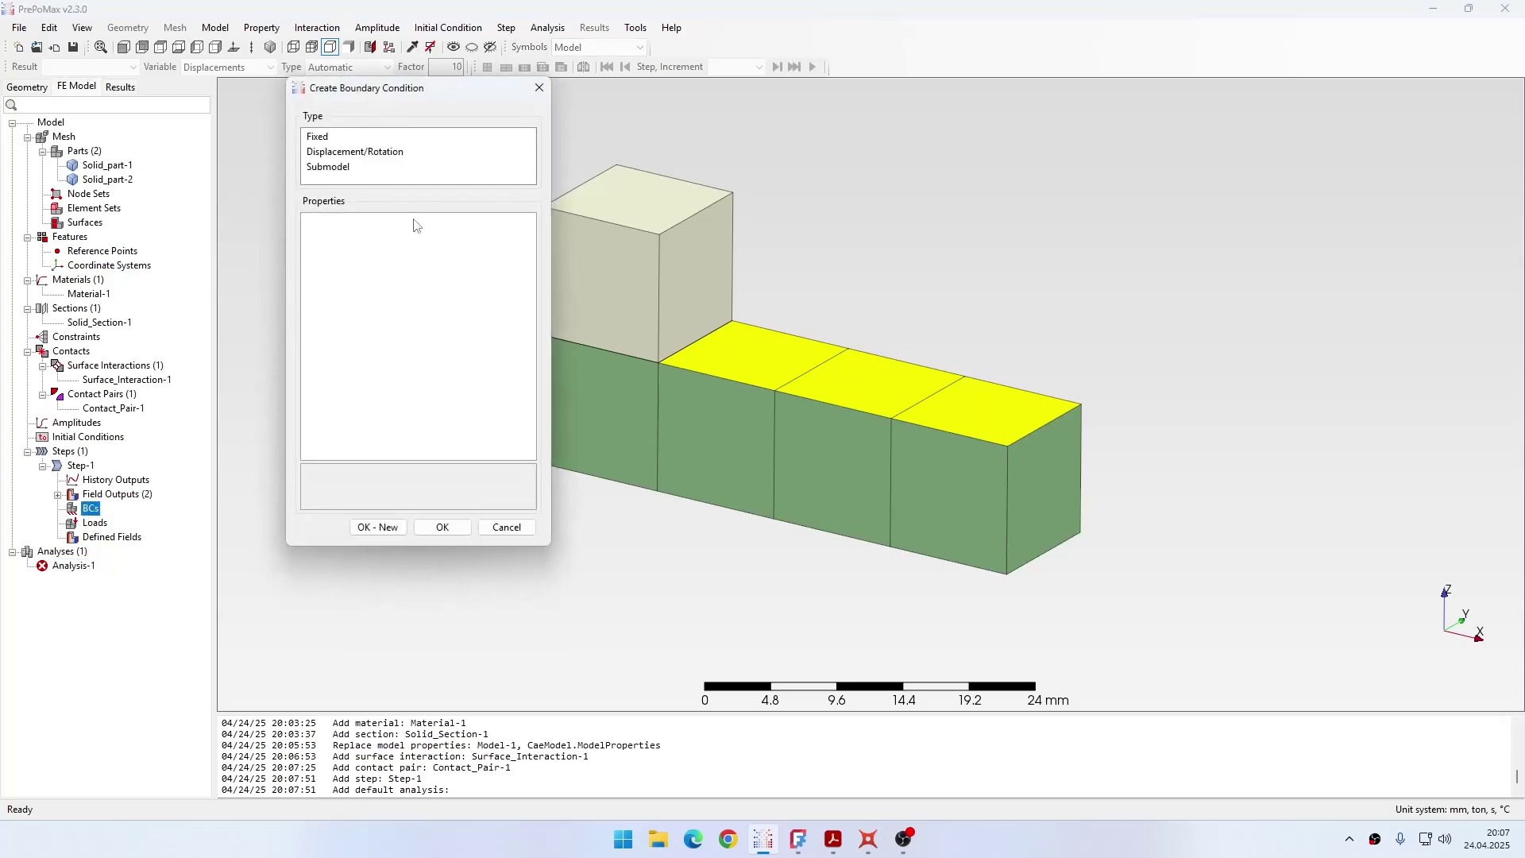
middle_click_drag(732, 378, 823, 386)
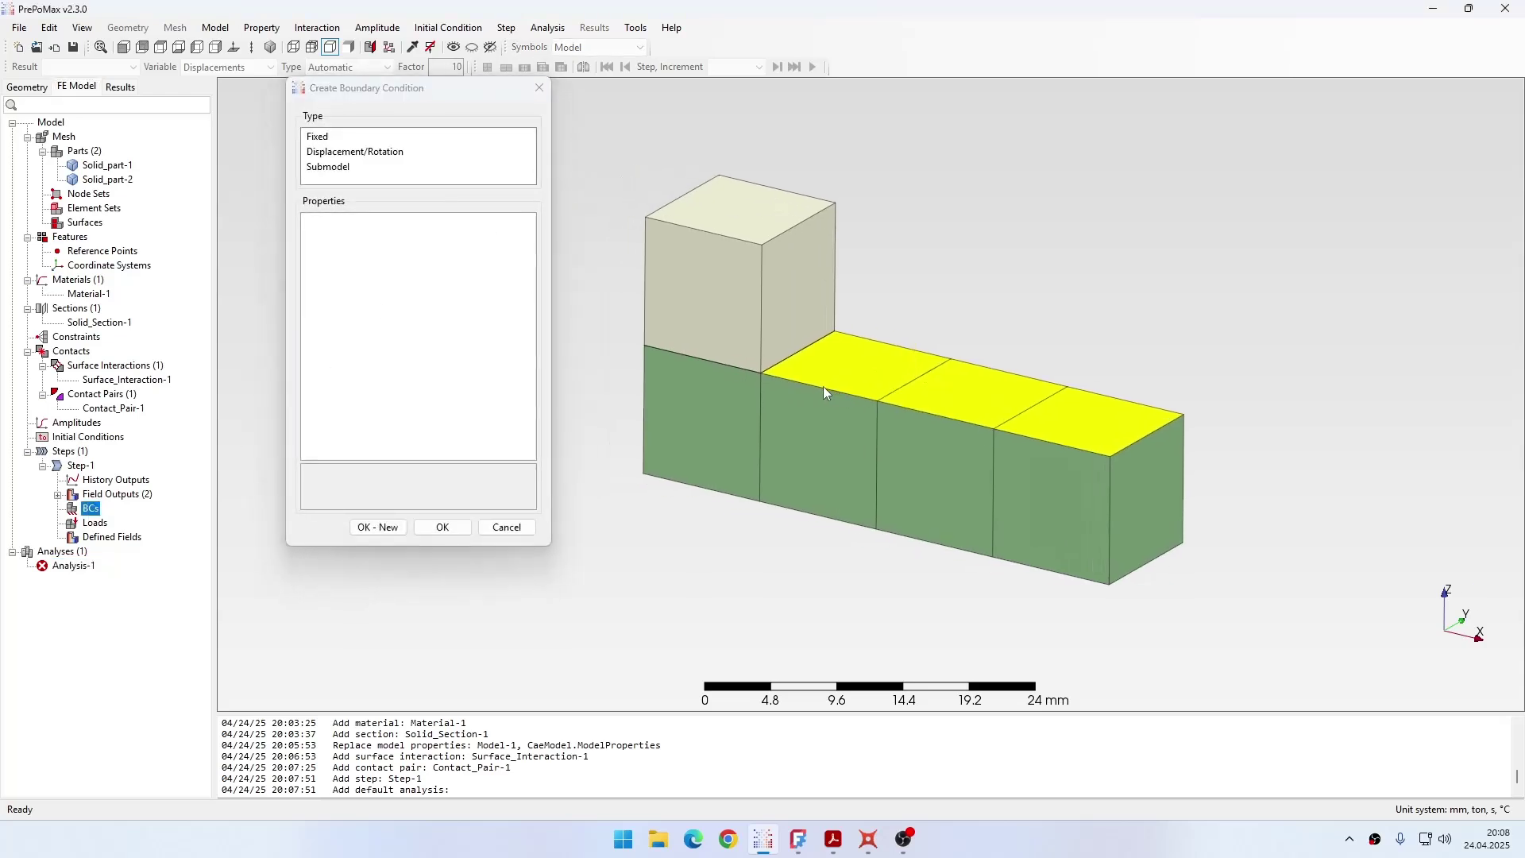
left_click(388, 156)
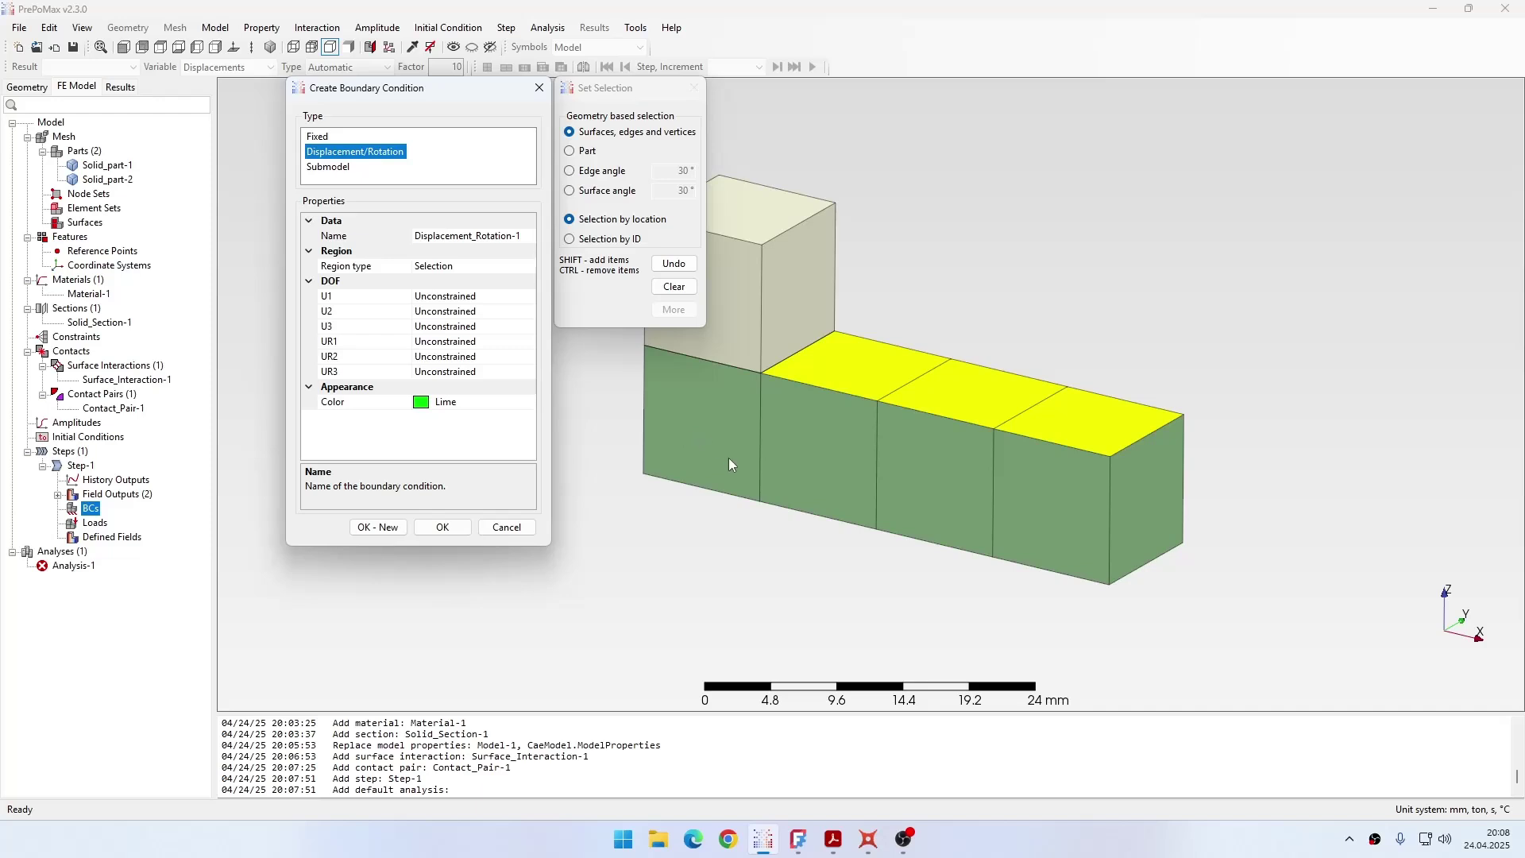
middle_click_drag(770, 484, 905, 468)
left_click(775, 308)
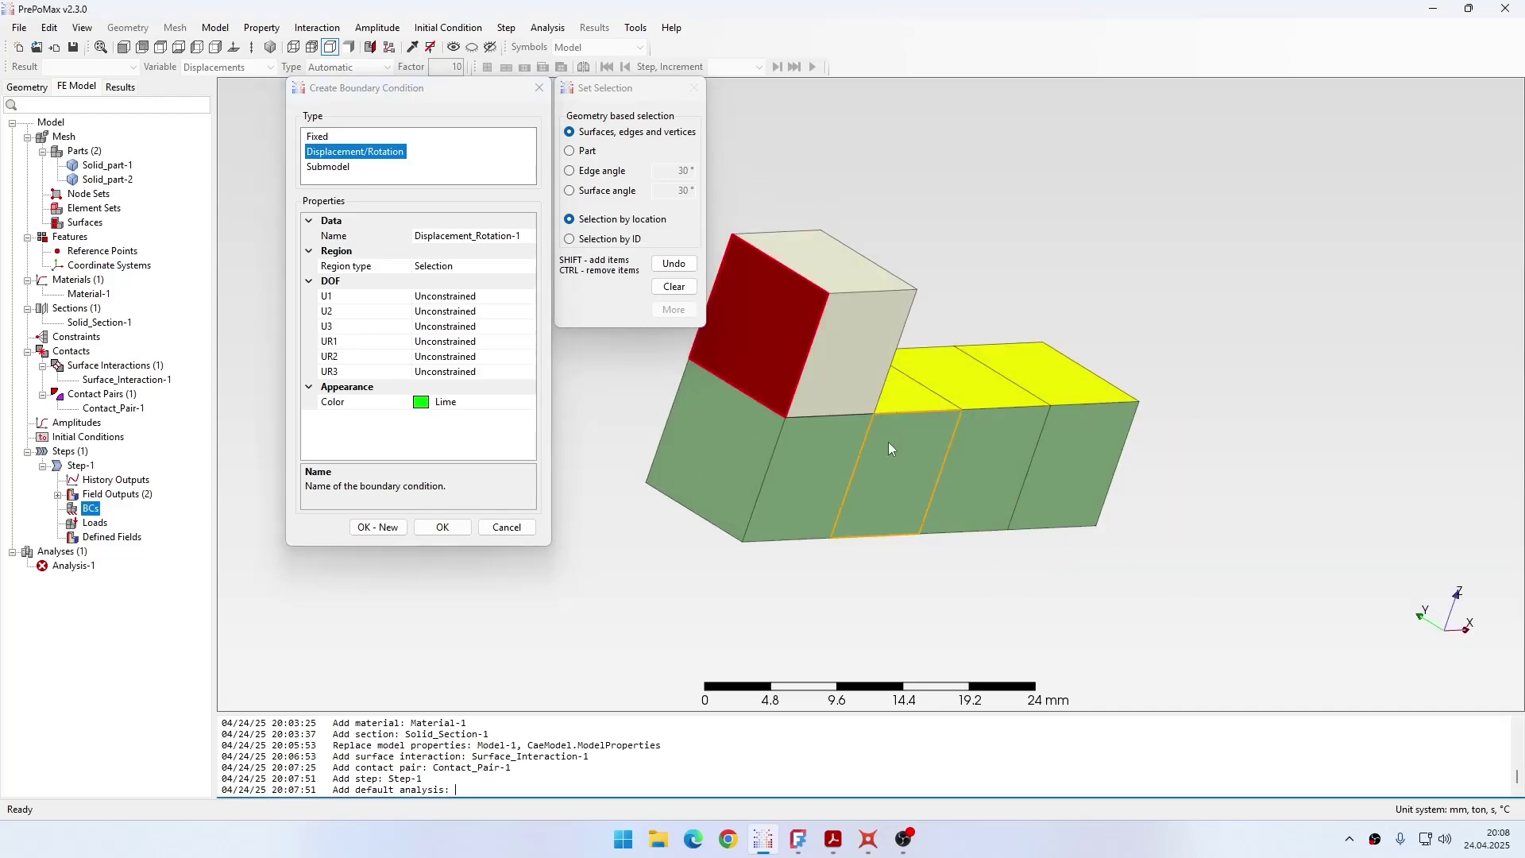
left_click(465, 294)
double_click(466, 293)
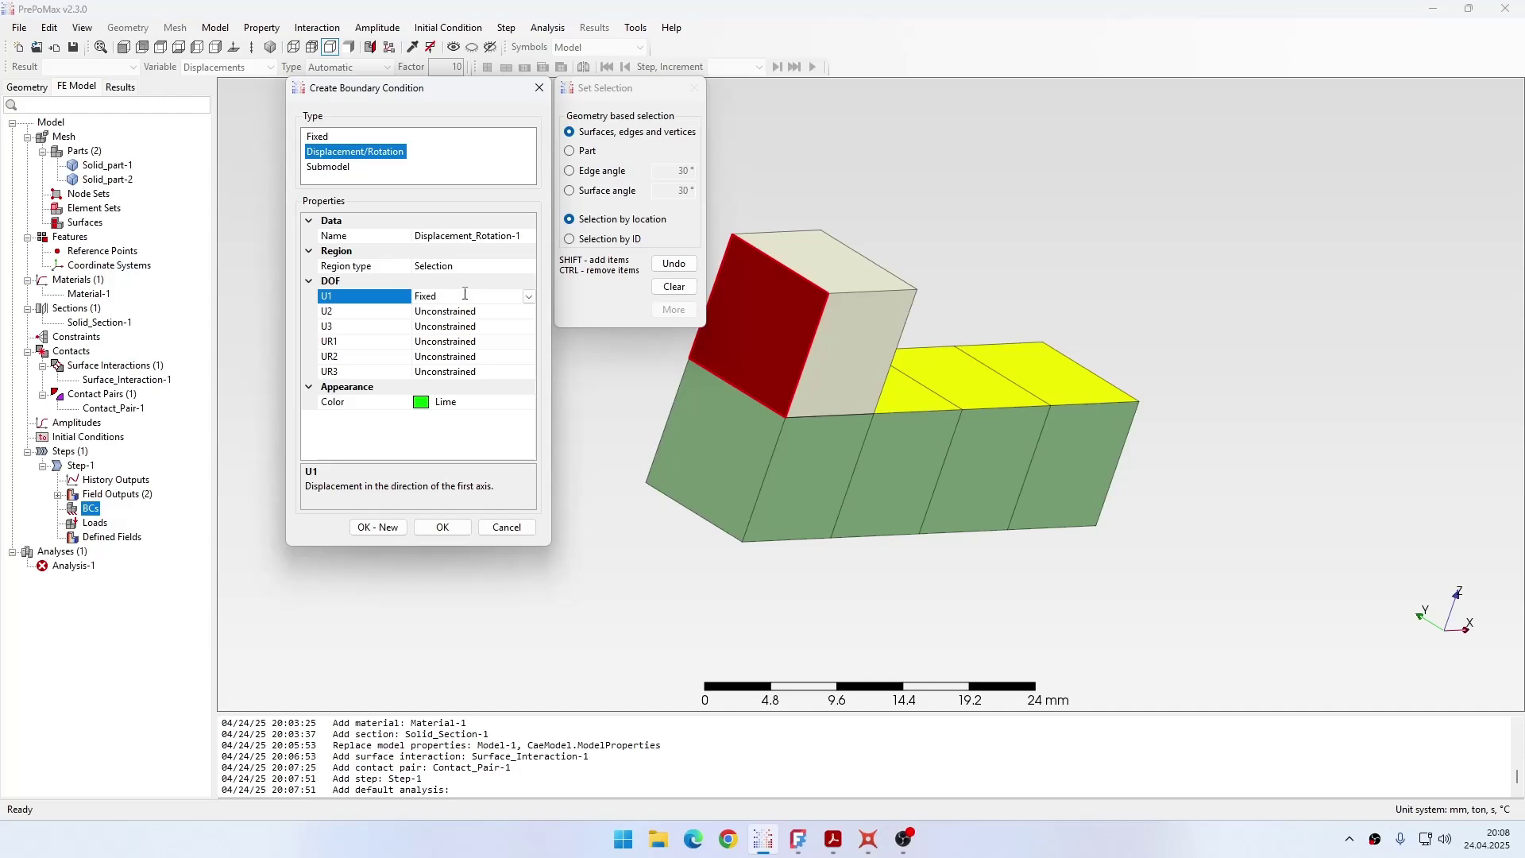
double_click(465, 294)
double_click(462, 314)
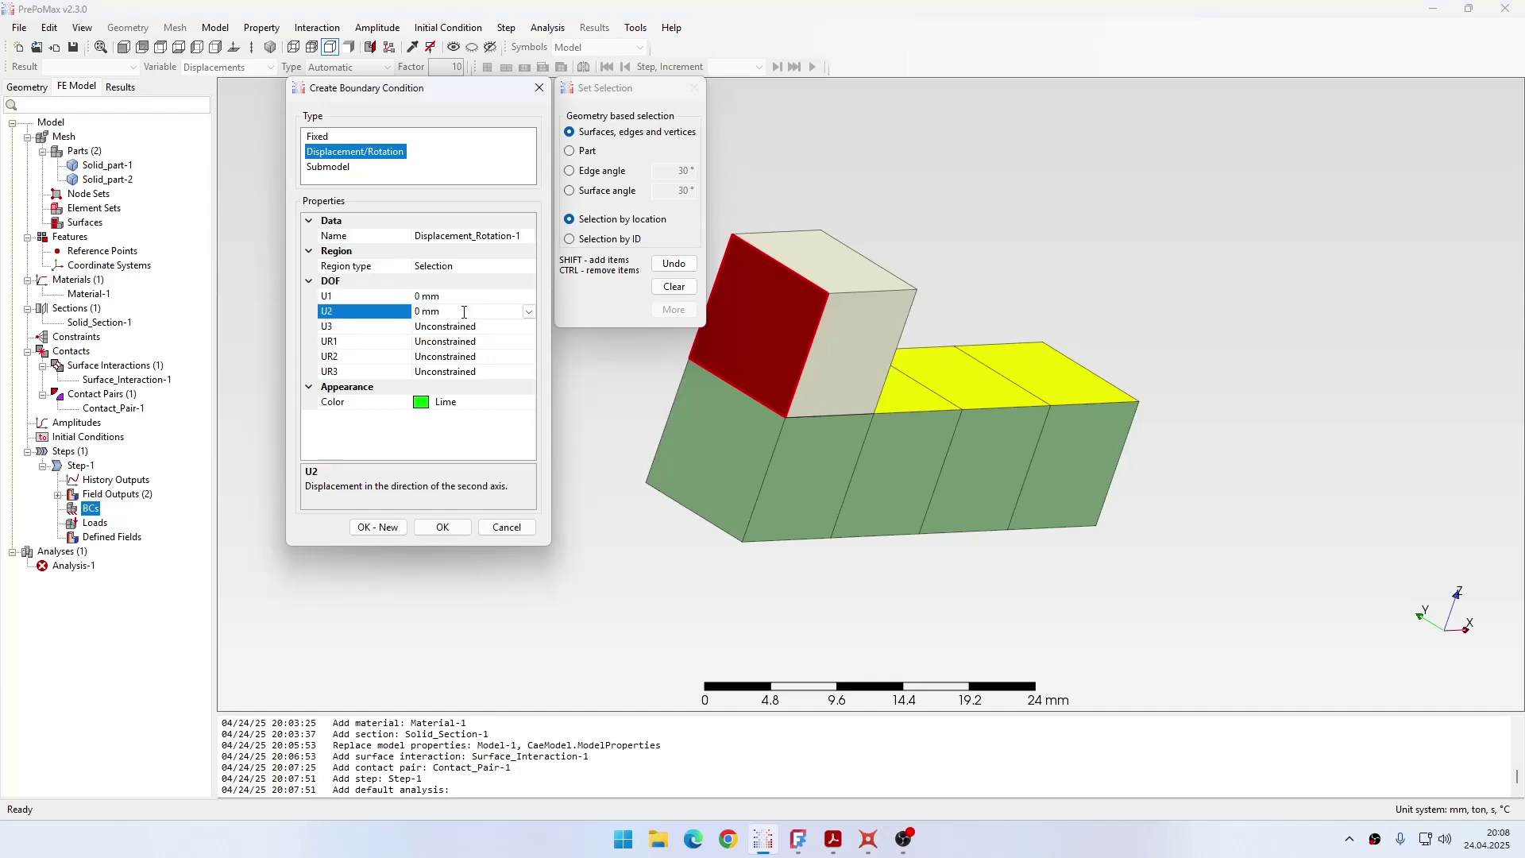
left_click(465, 327)
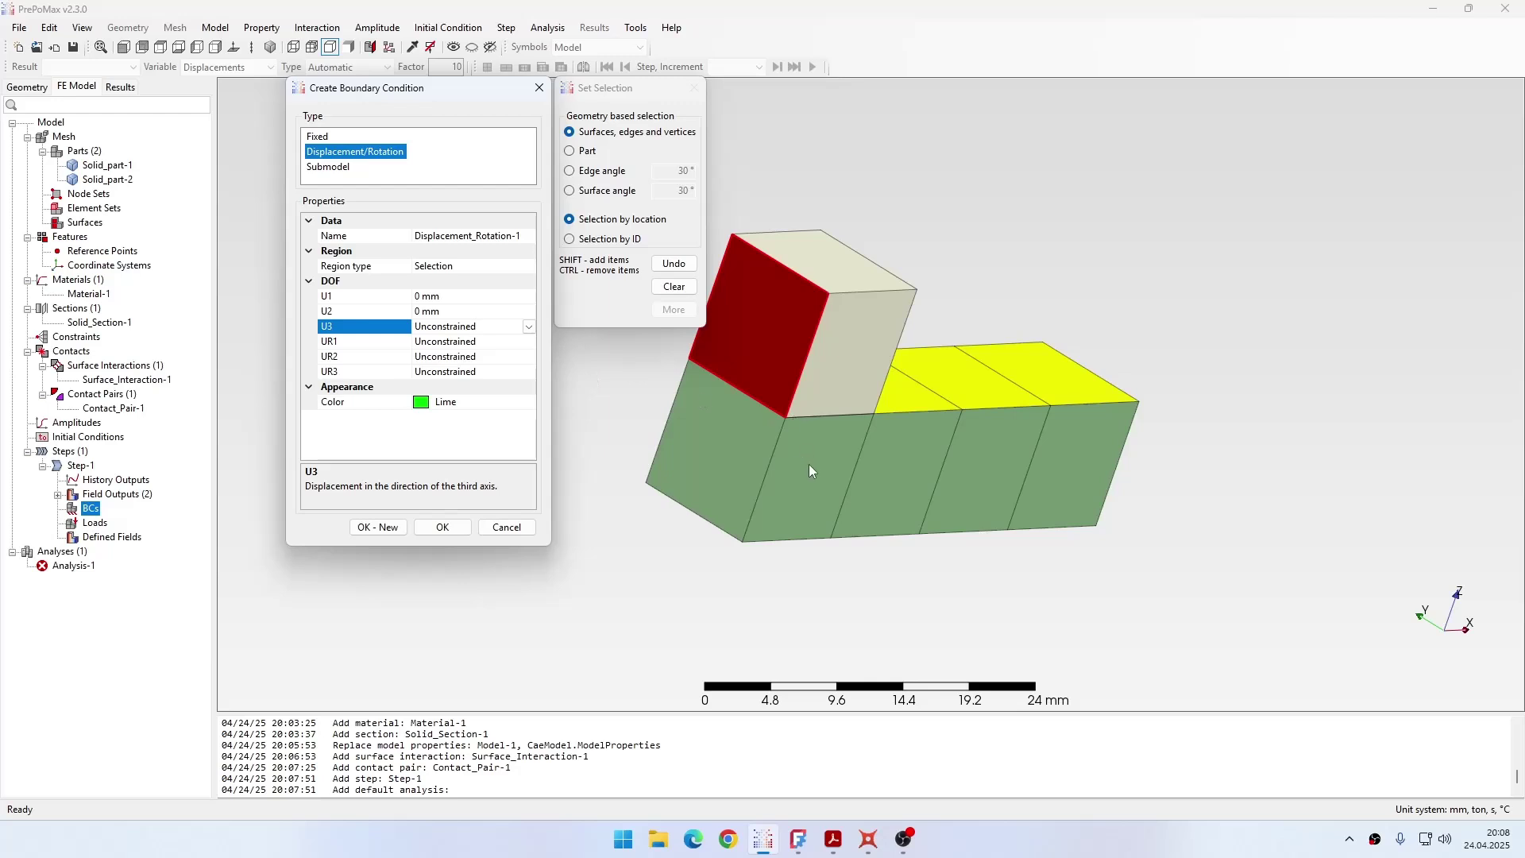
middle_click_drag(808, 463, 759, 453)
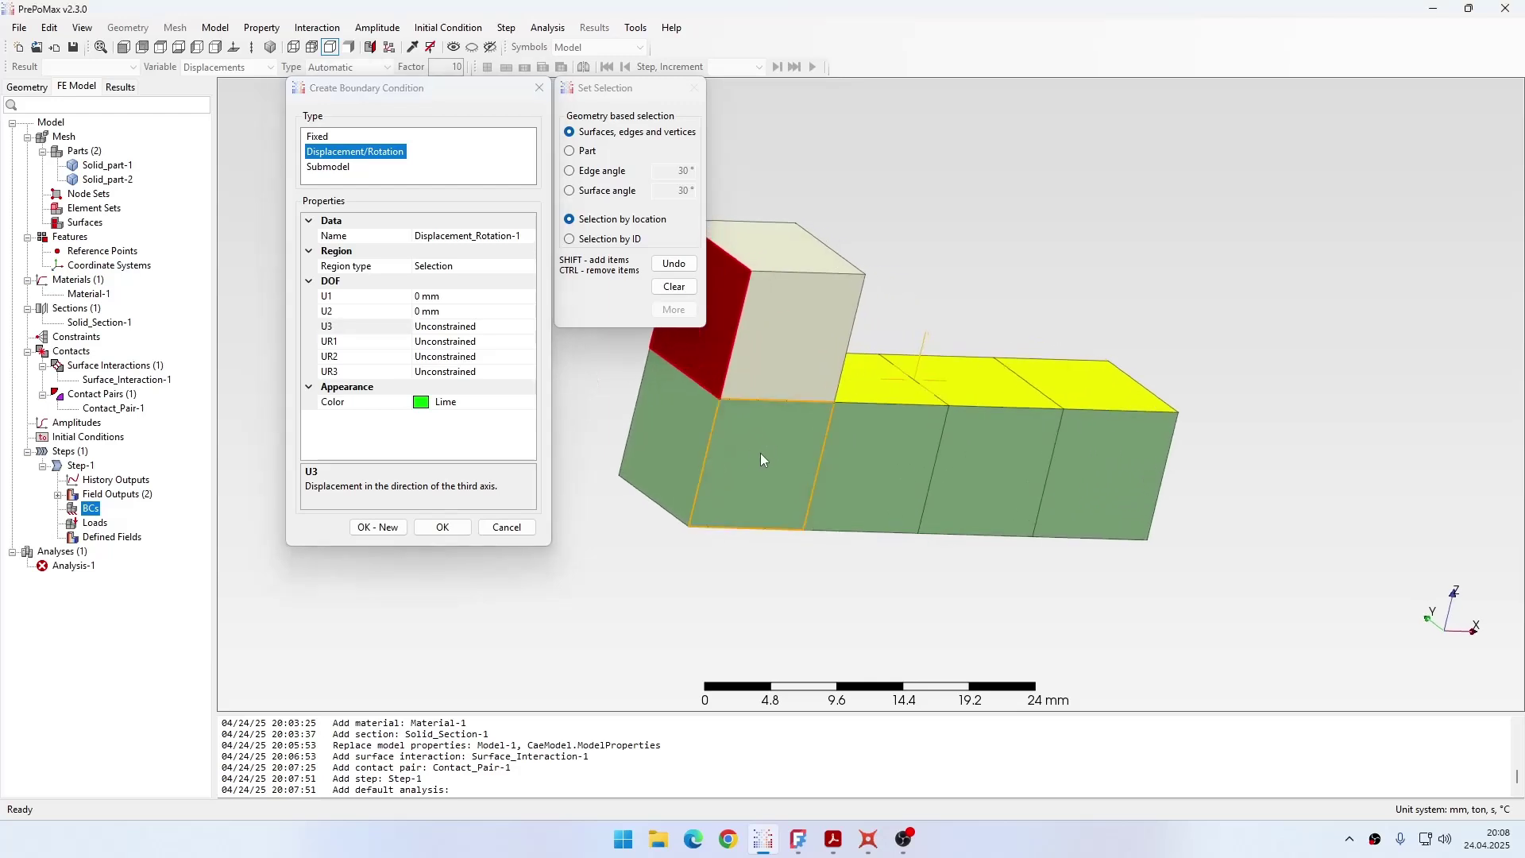
left_click(443, 528)
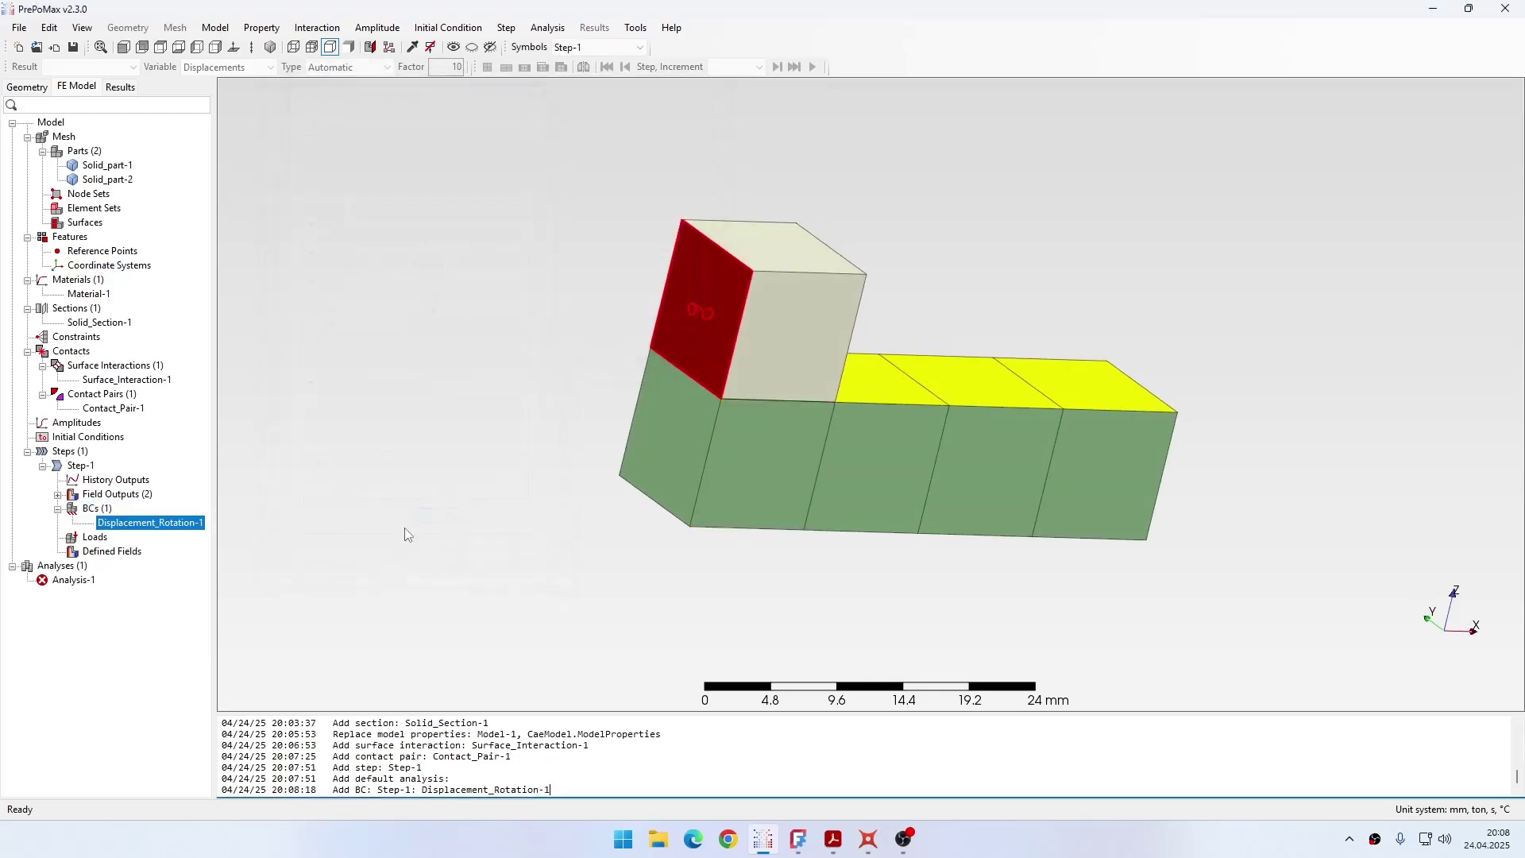
Create a Fixed boundary condition on the bottom face of the lower block
double_click(94, 509)
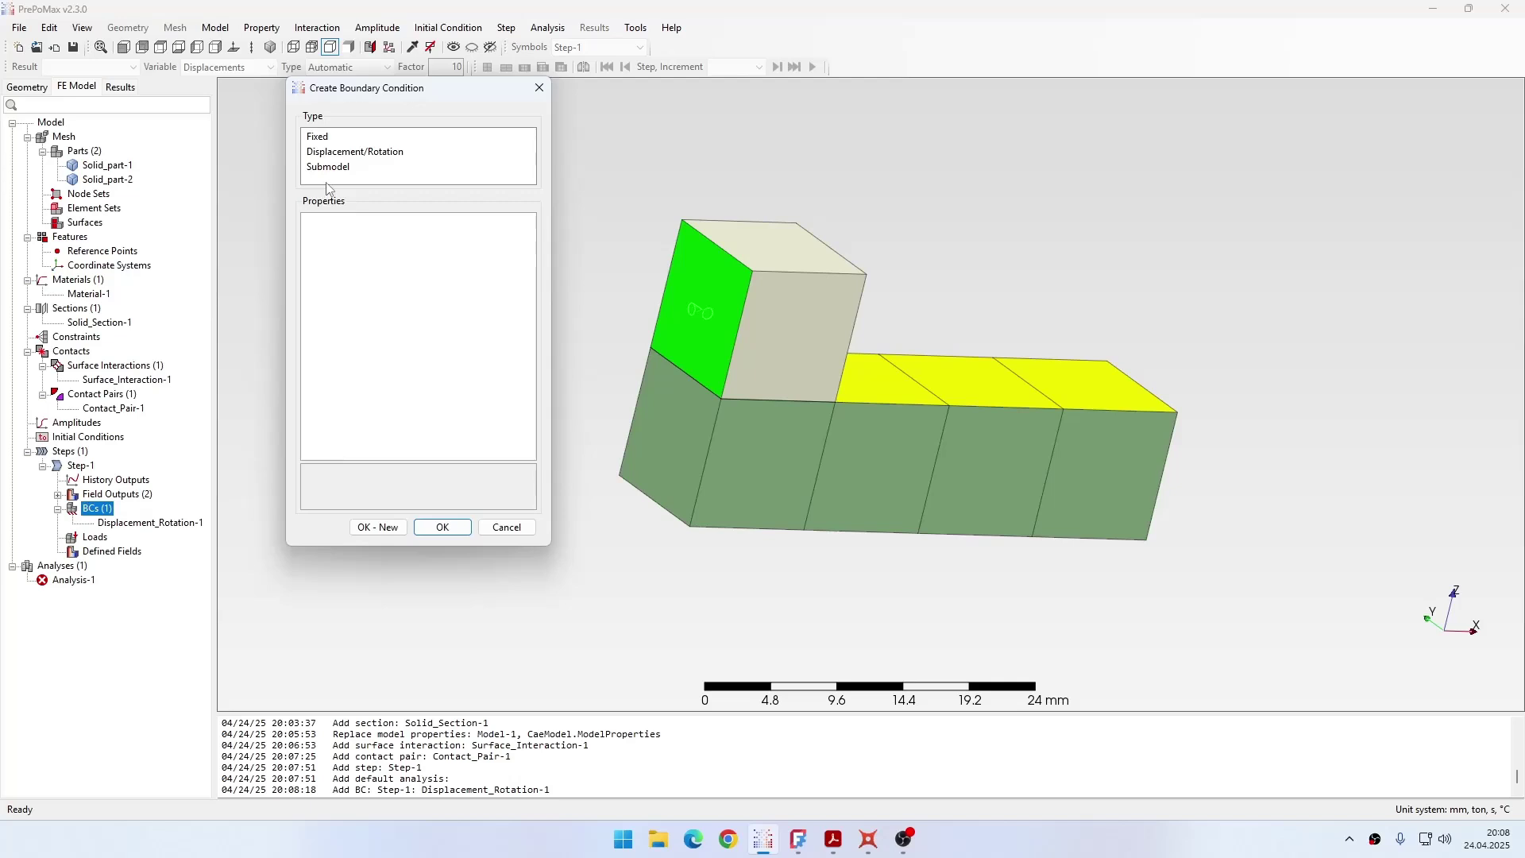
left_click(318, 136)
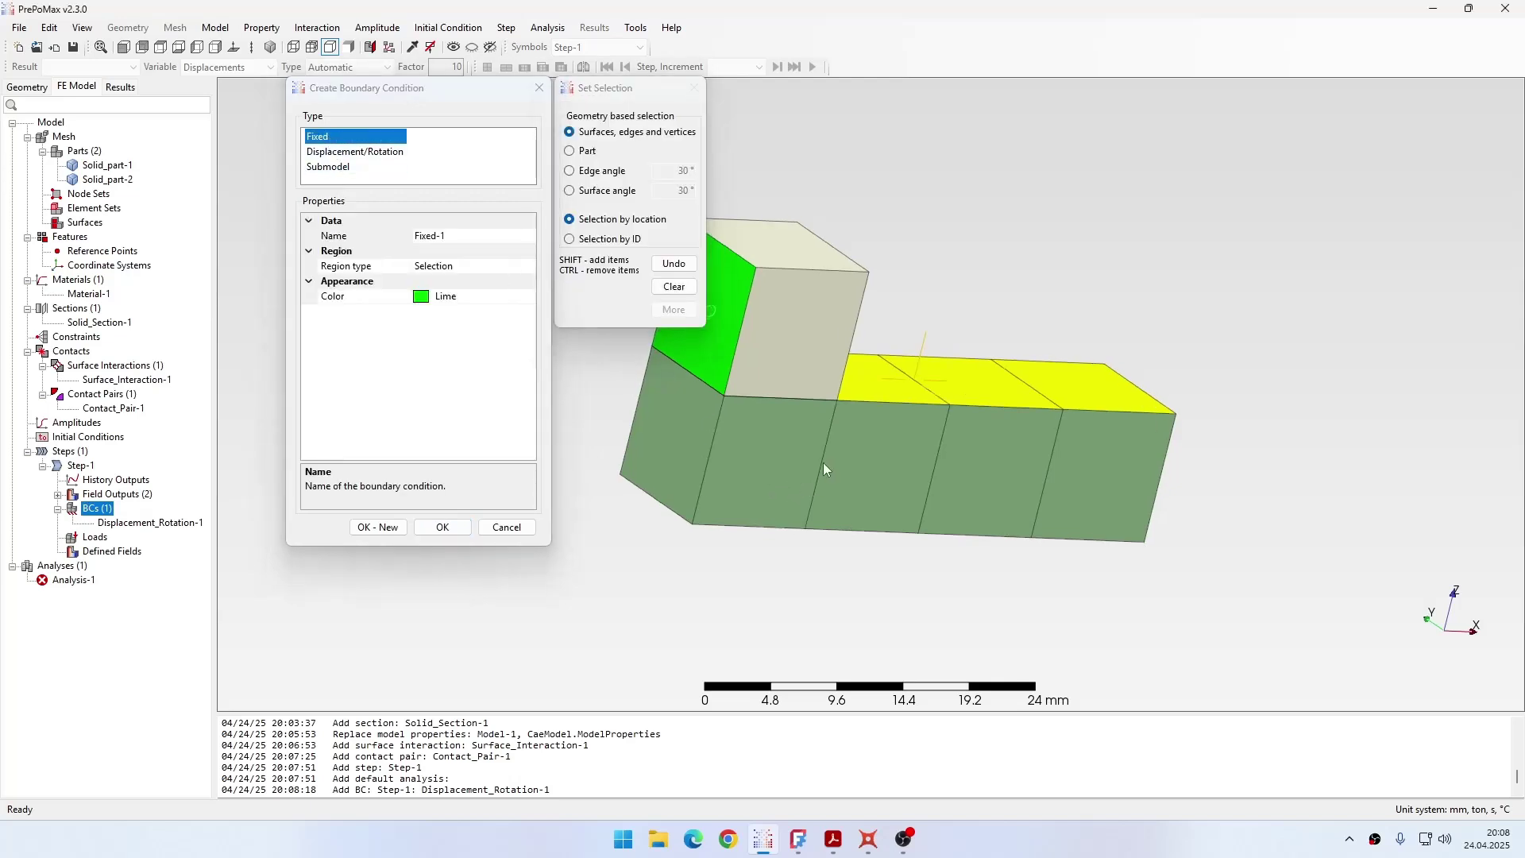
middle_click_drag(822, 462, 694, 337)
left_click(621, 192)
middle_click_drag(825, 373, 516, 570)
left_click(686, 433)
left_click(442, 527)
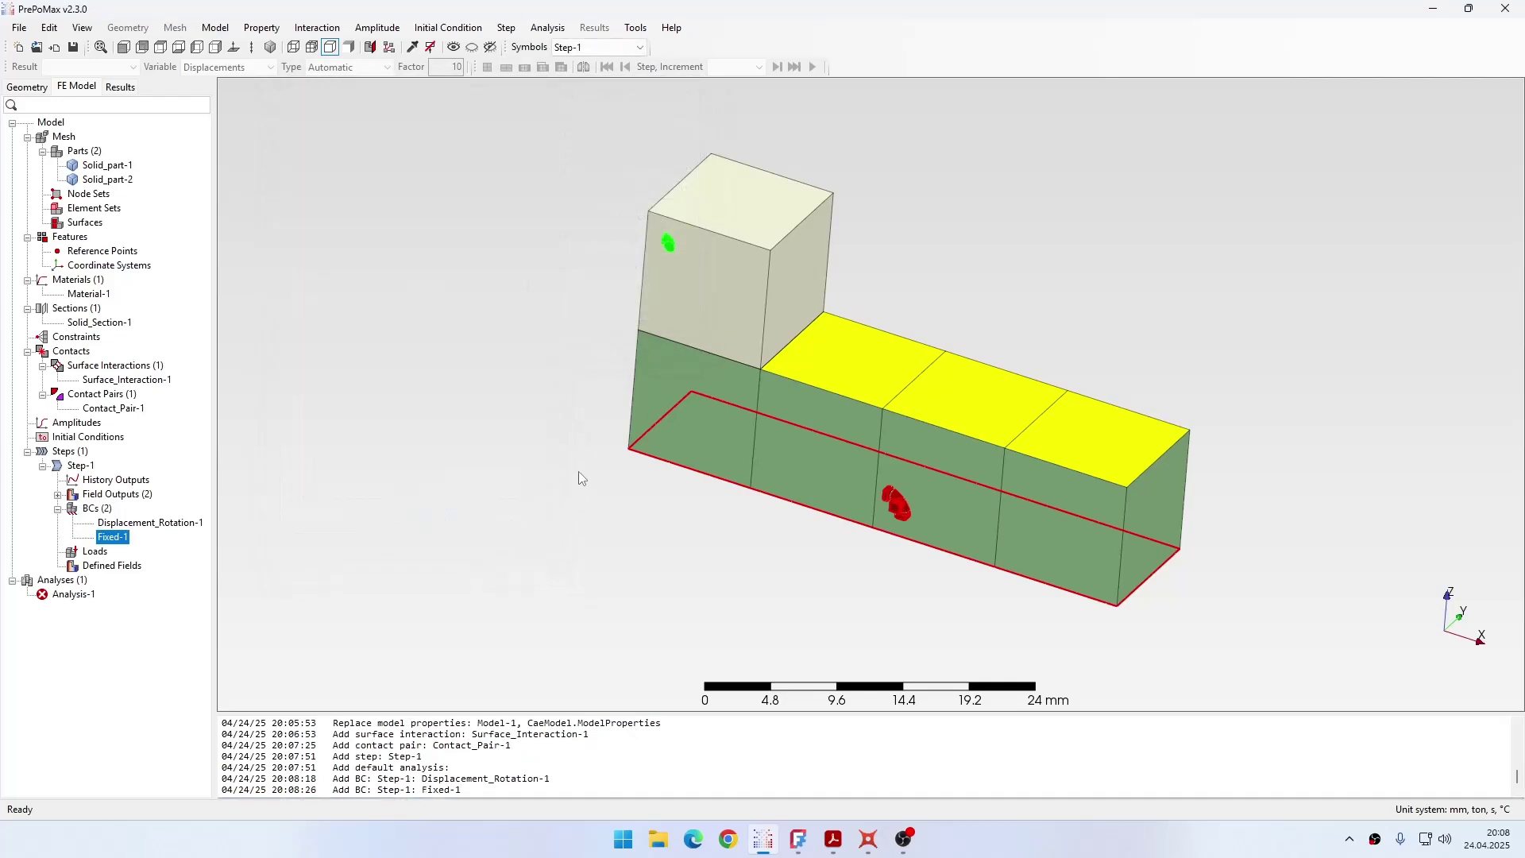
middle_click_drag(576, 469, 607, 427)
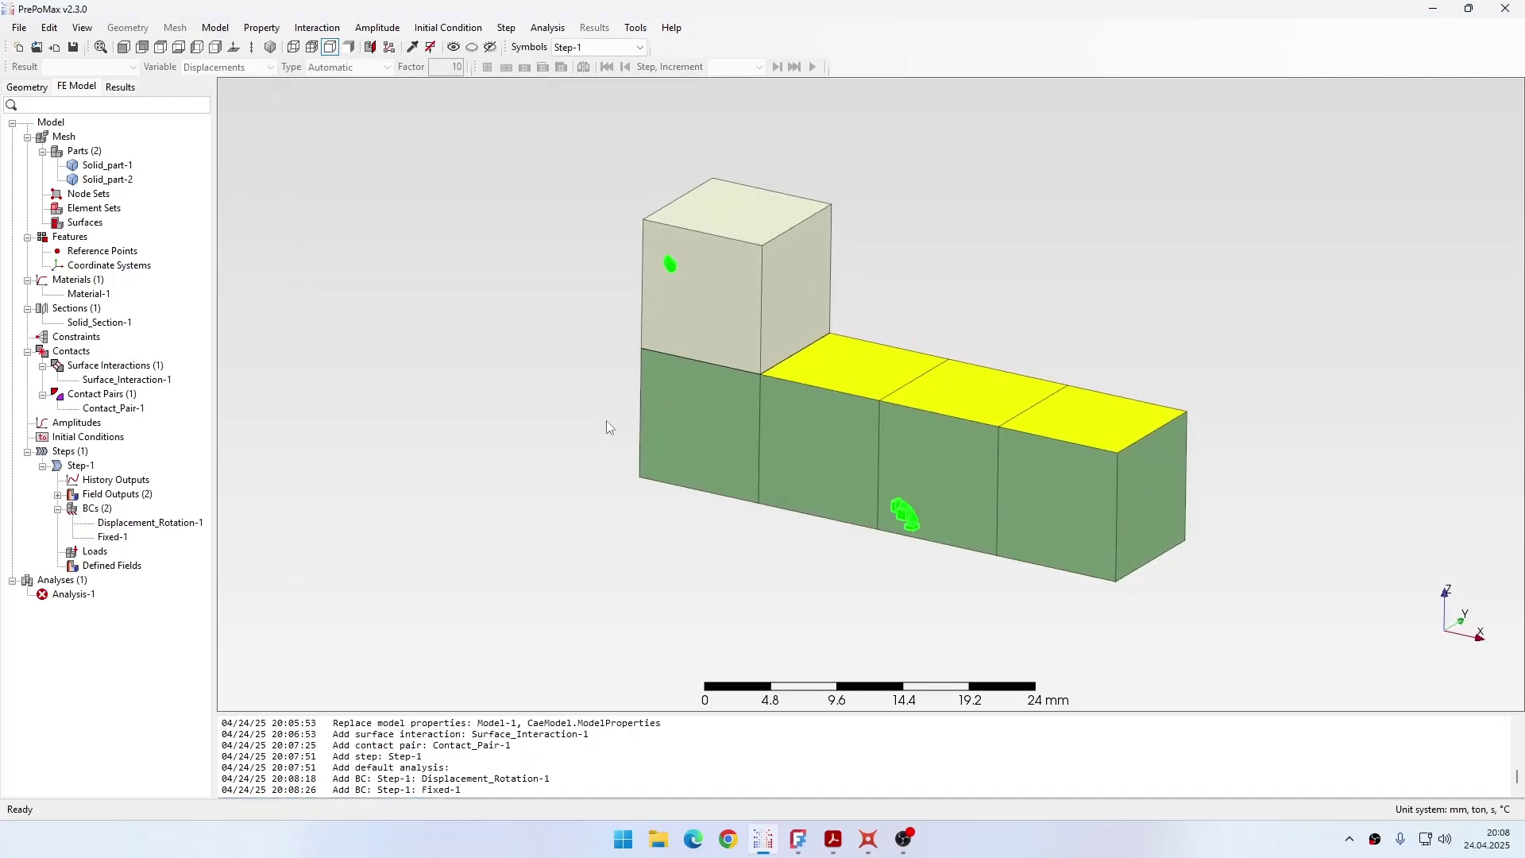
Apply a Uniform Pressure load with a magnitude of 1 MPa to the top face of the upper cube
left_click(98, 552)
double_click(99, 552)
scroll(365, 159, "down", 2)
scroll(366, 158, "up", 2)
left_click(369, 167)
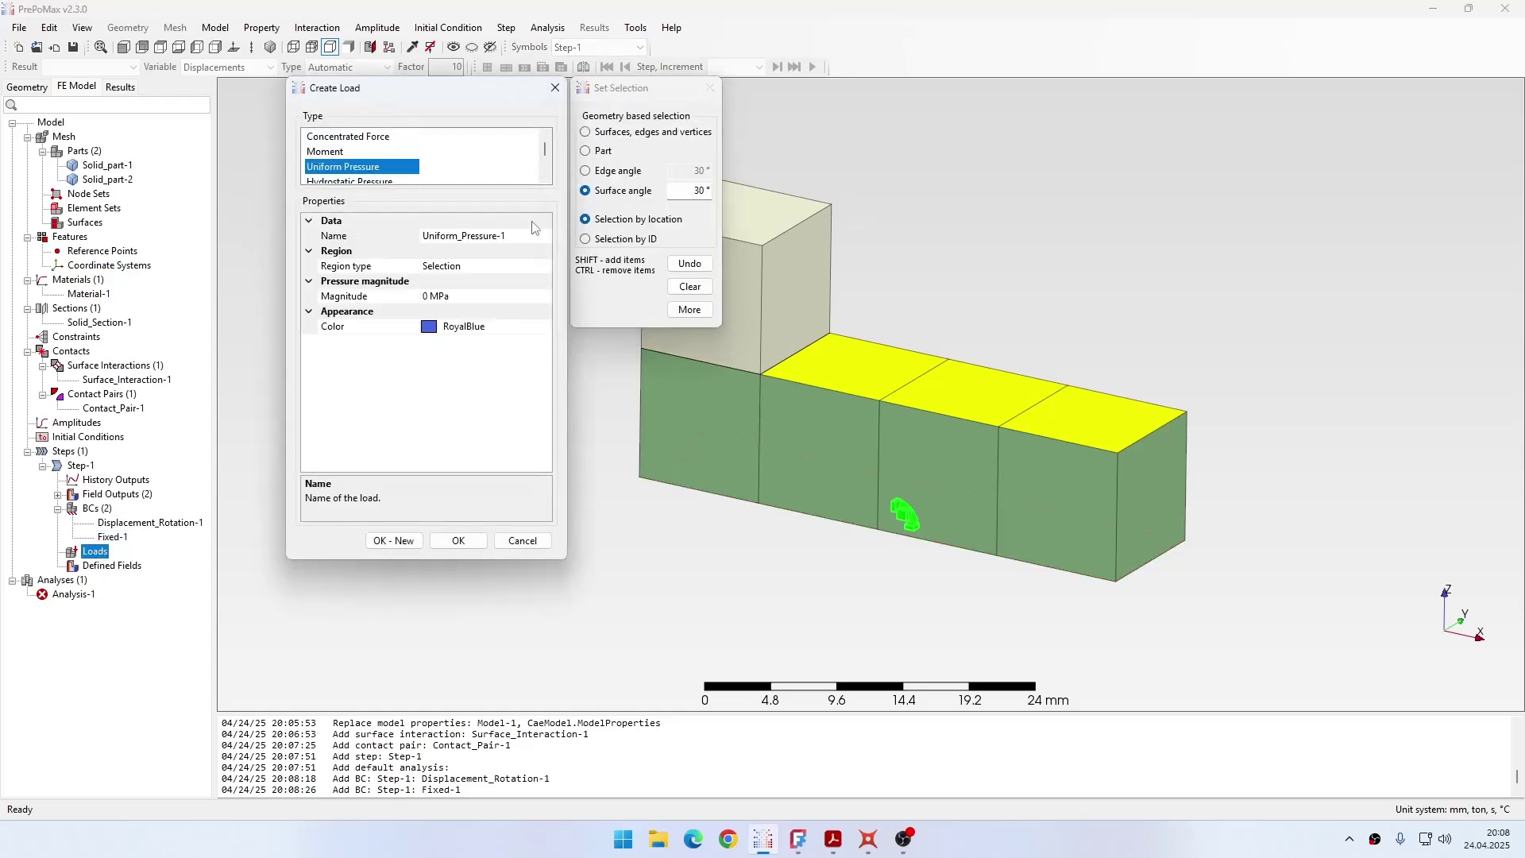
left_click(761, 211)
middle_click_drag(840, 383, 977, 417, "shift")
left_click(439, 298)
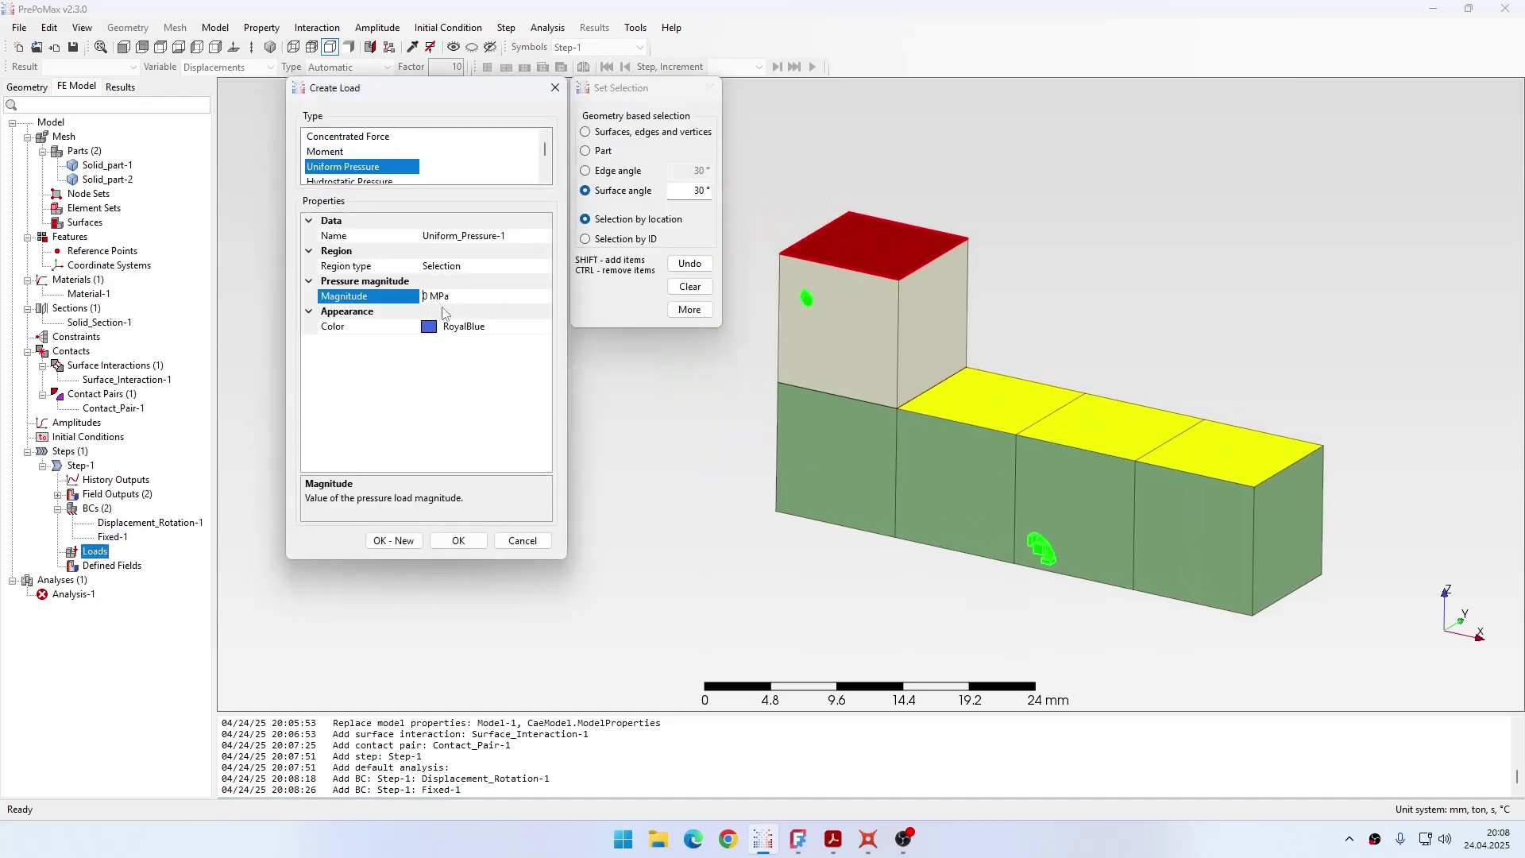
key("Delete")
type("1")
left_click(458, 540)
middle_click_drag(745, 476, 504, 470, "shift")
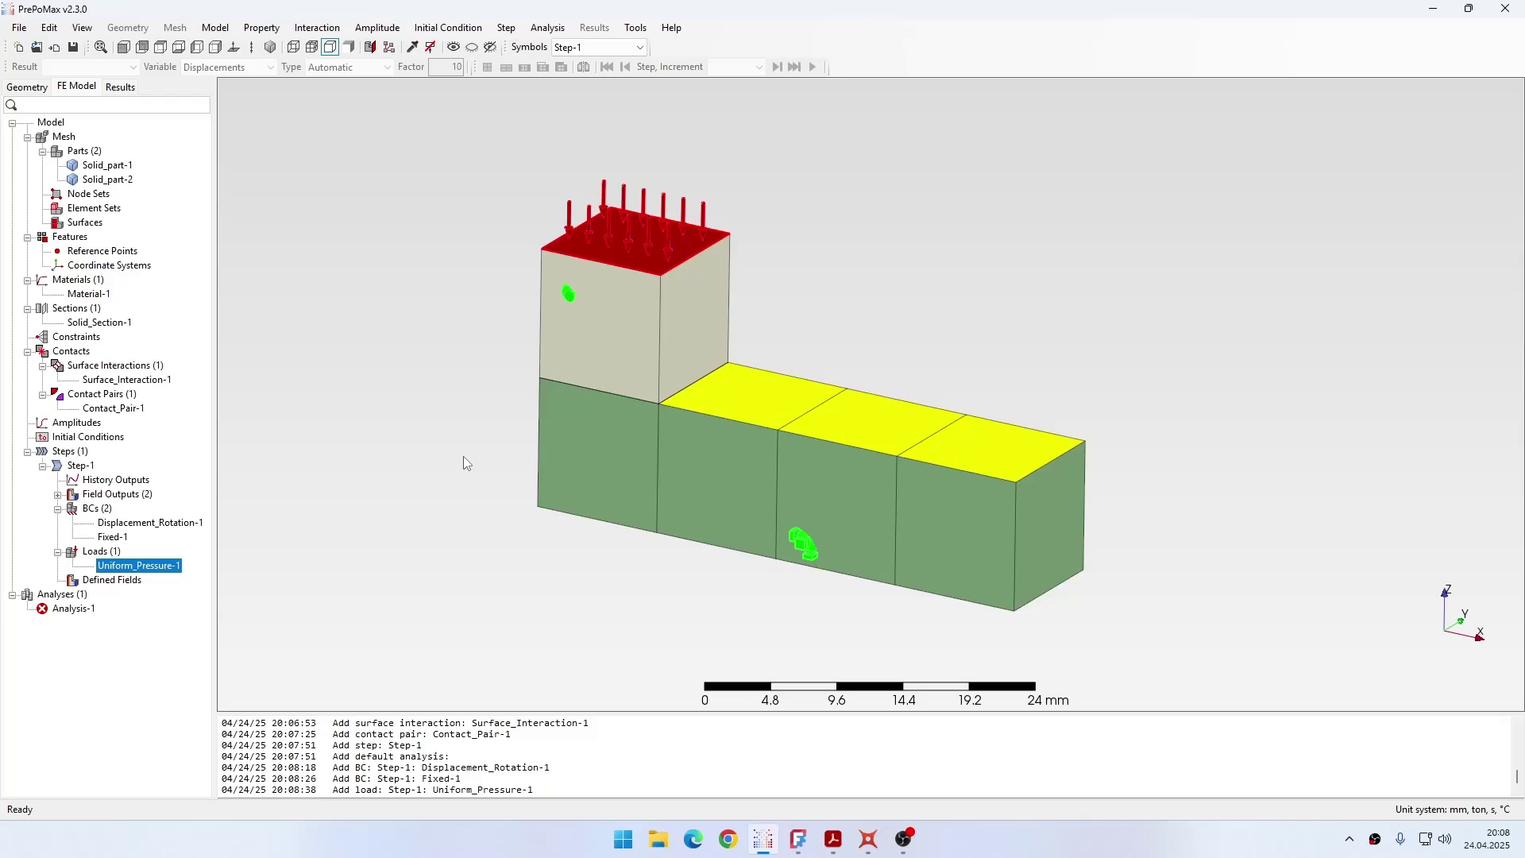
Add a Contact Output field output with the variables CDIS and CSTR to the static step
left_click(57, 495)
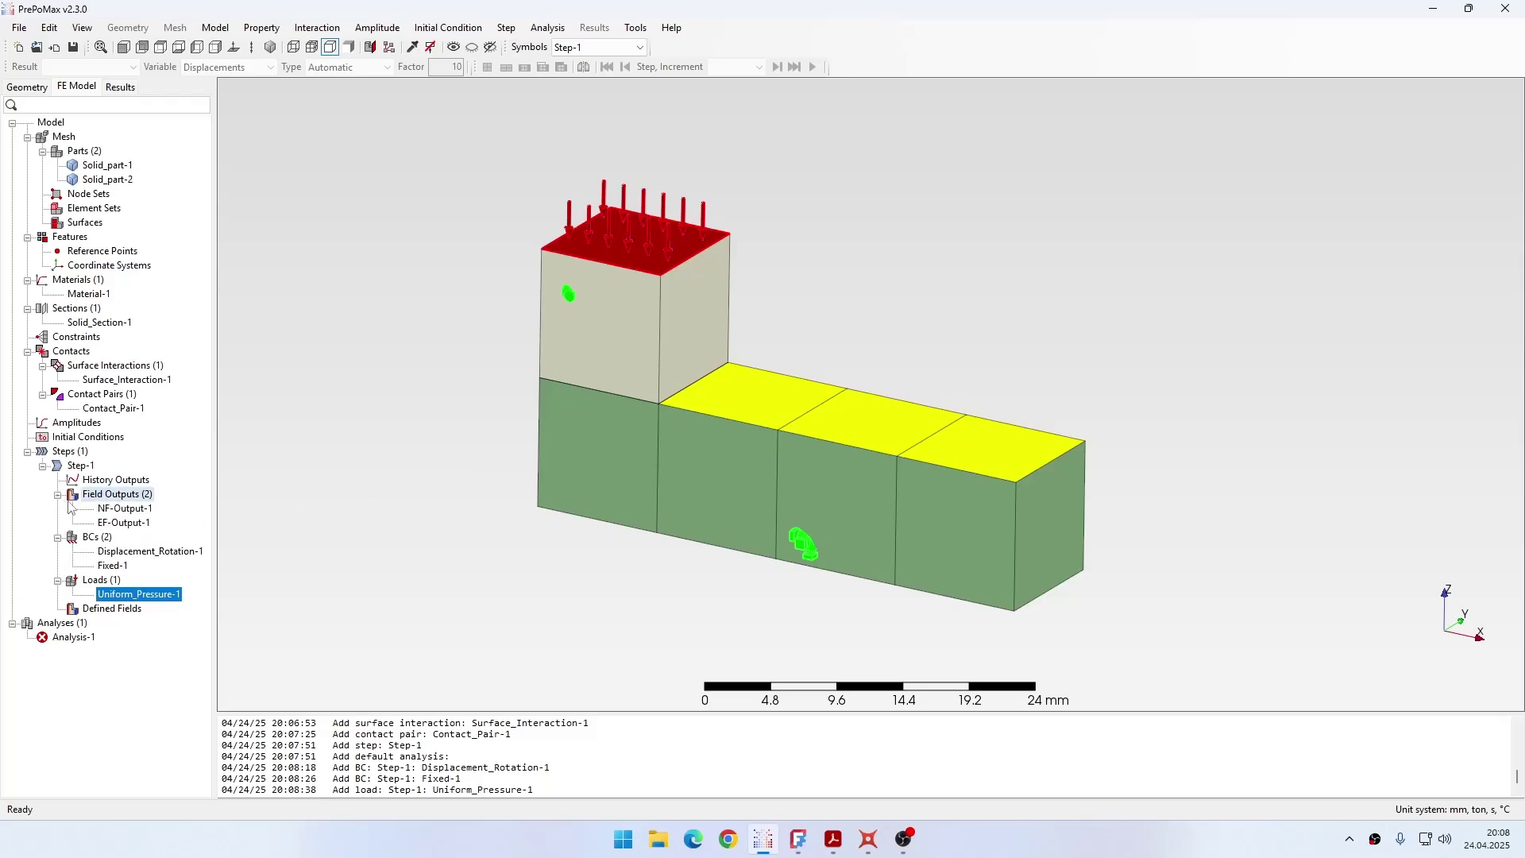
double_click(129, 495)
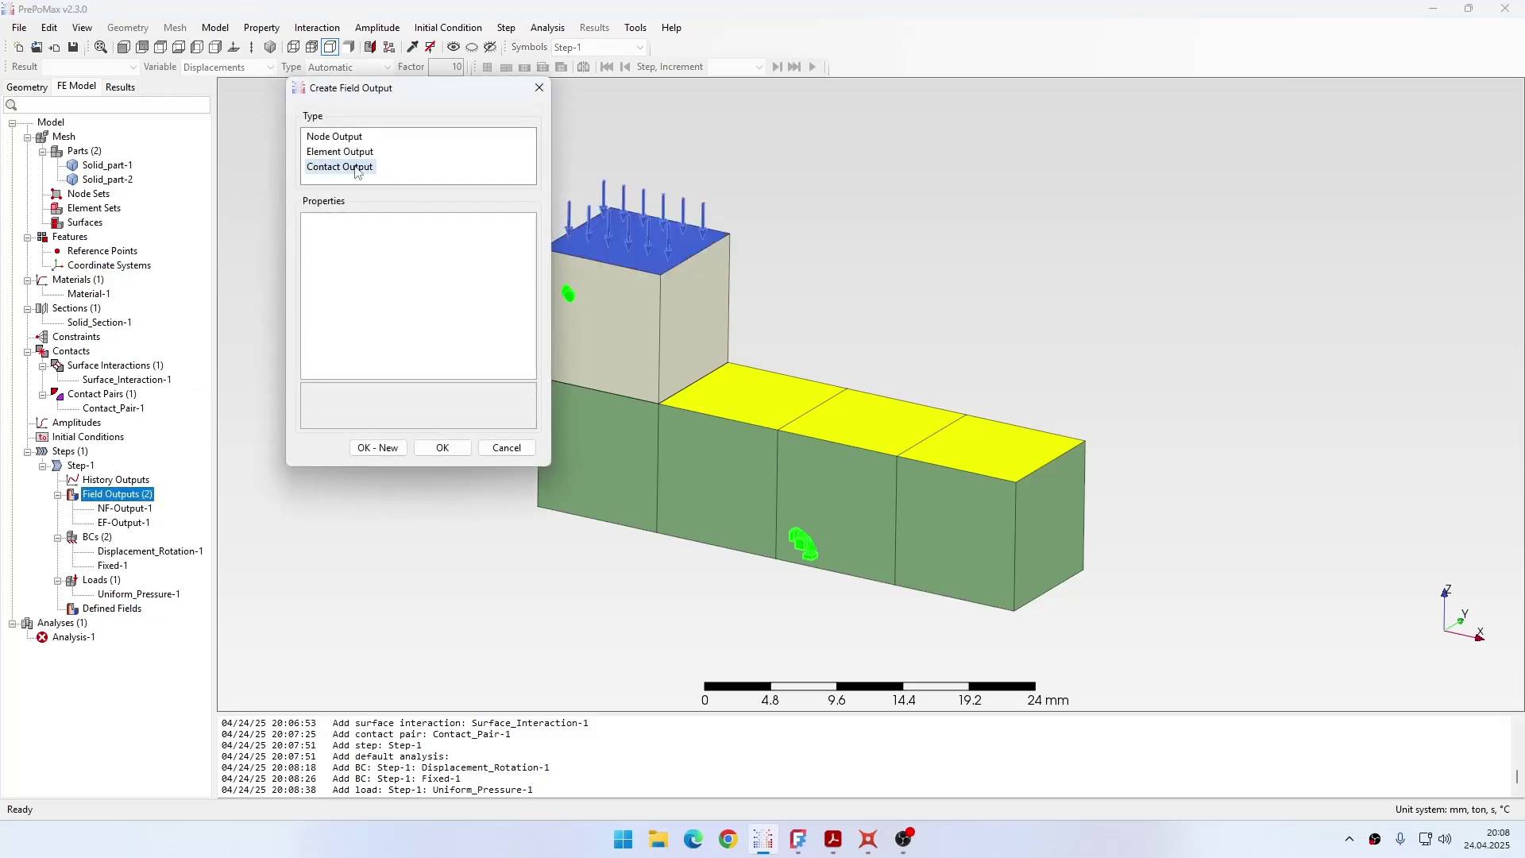
left_click(356, 171)
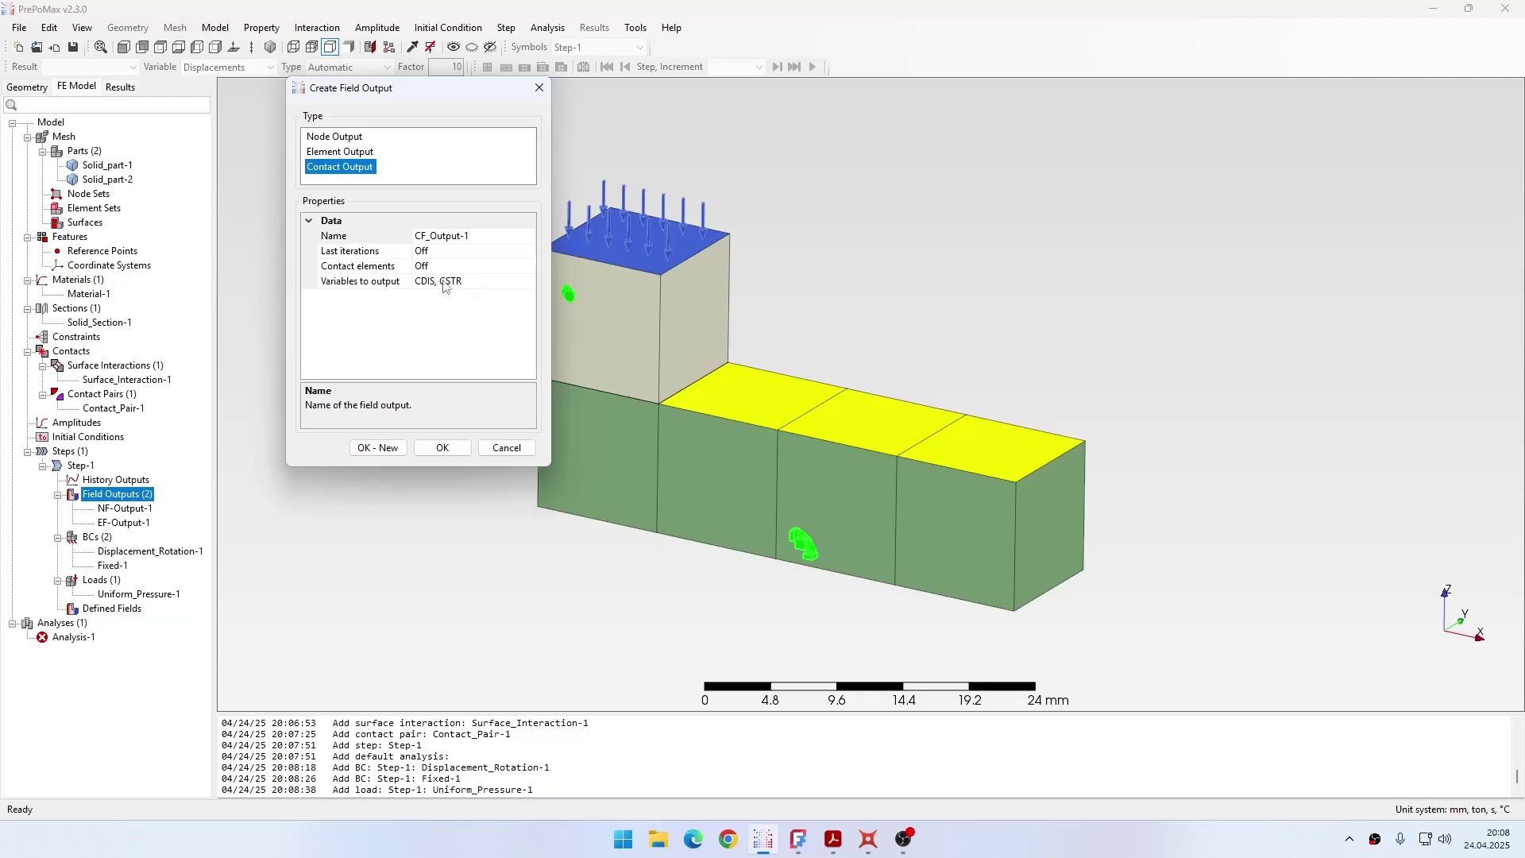
left_click(441, 446)
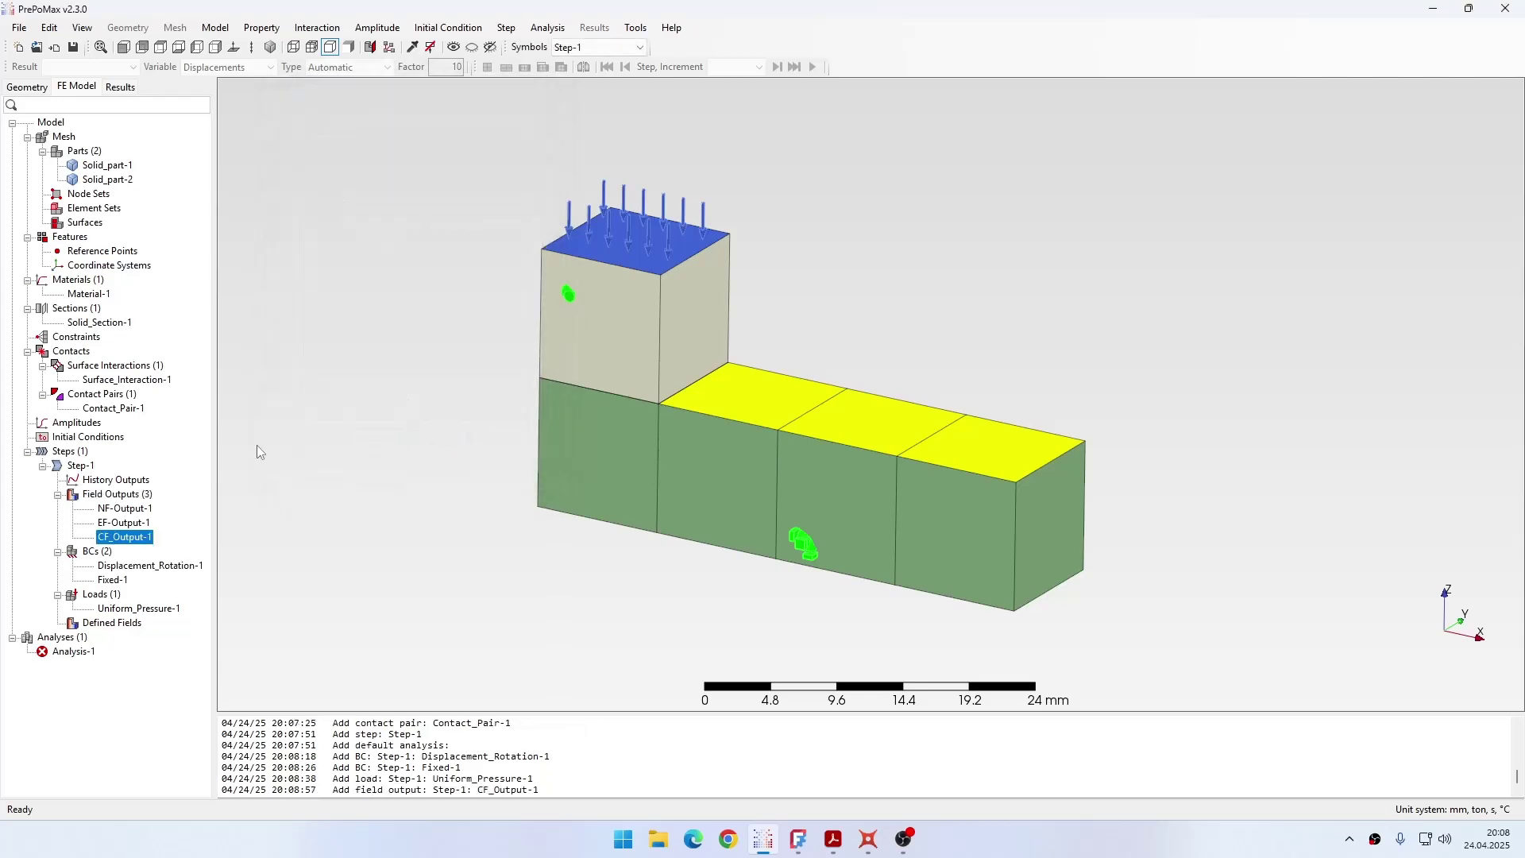
Add a Contact Output history output to the static step with CDIS as the only output variable
double_click(115, 480)
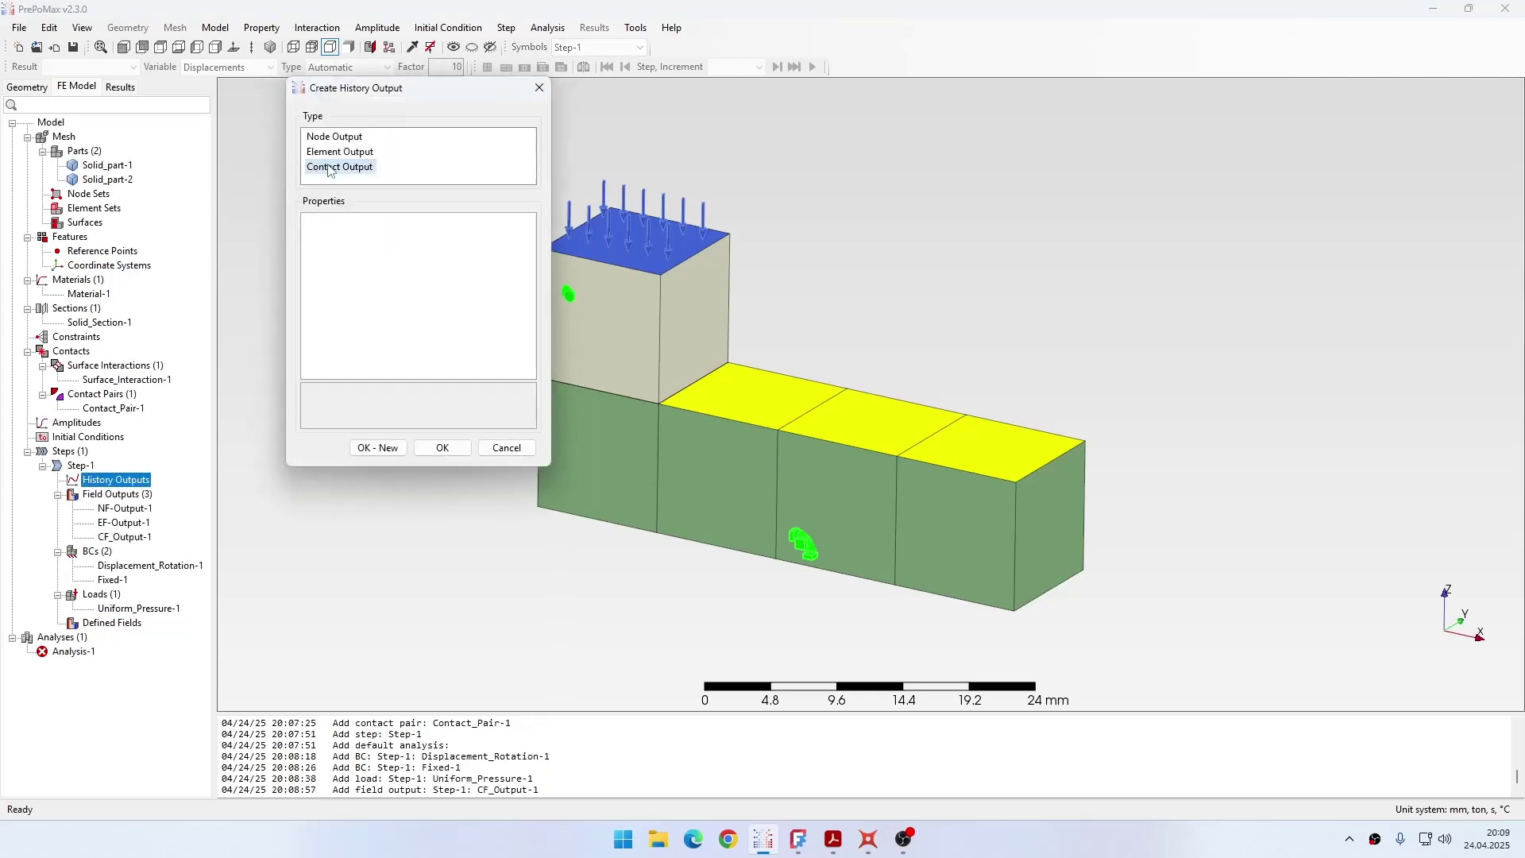
left_click(330, 171)
left_click(515, 251)
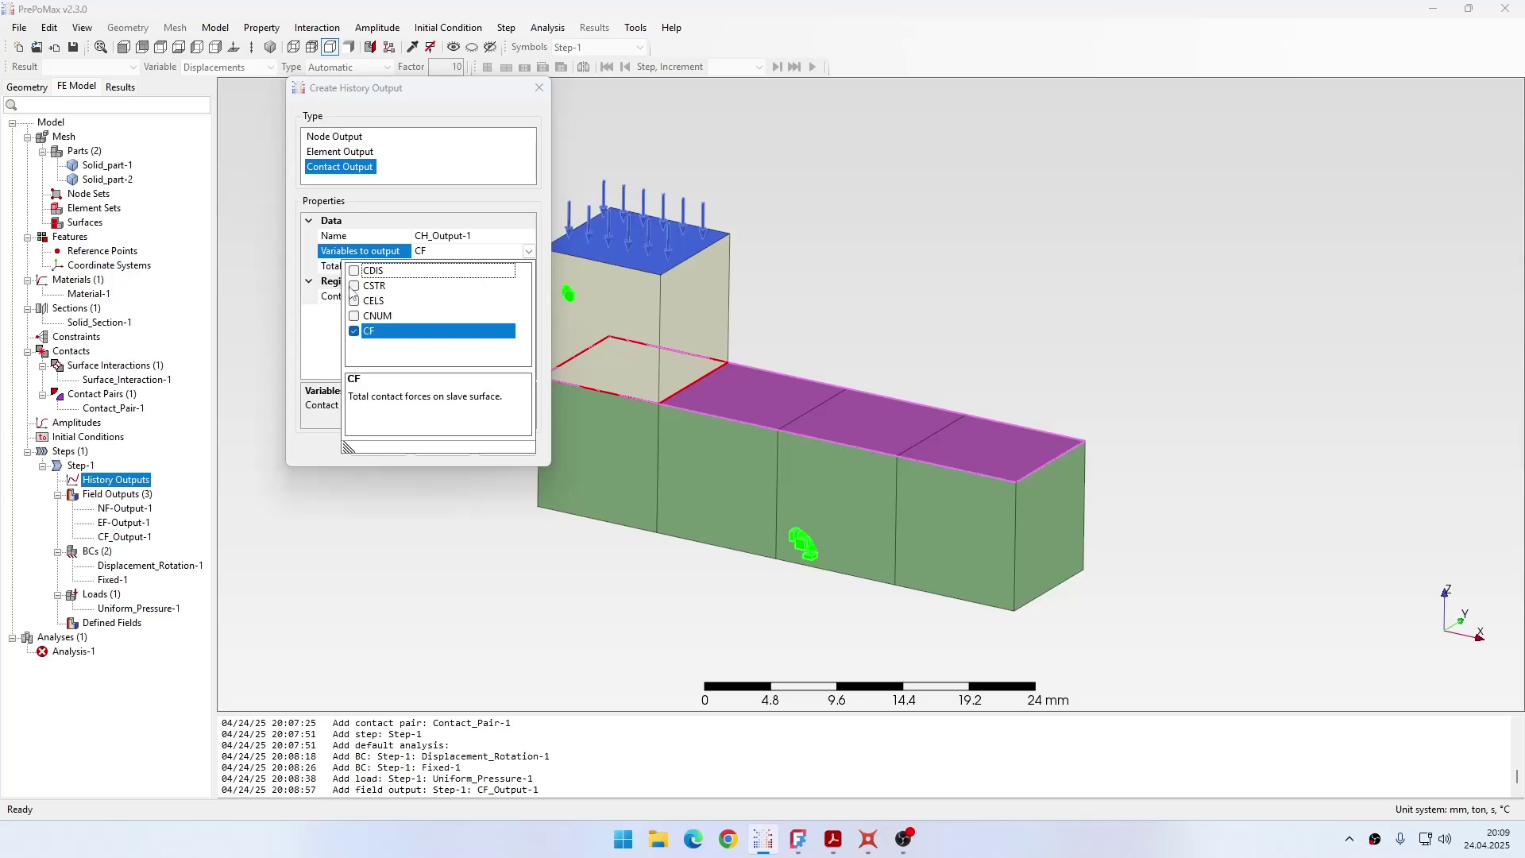
left_click(402, 272)
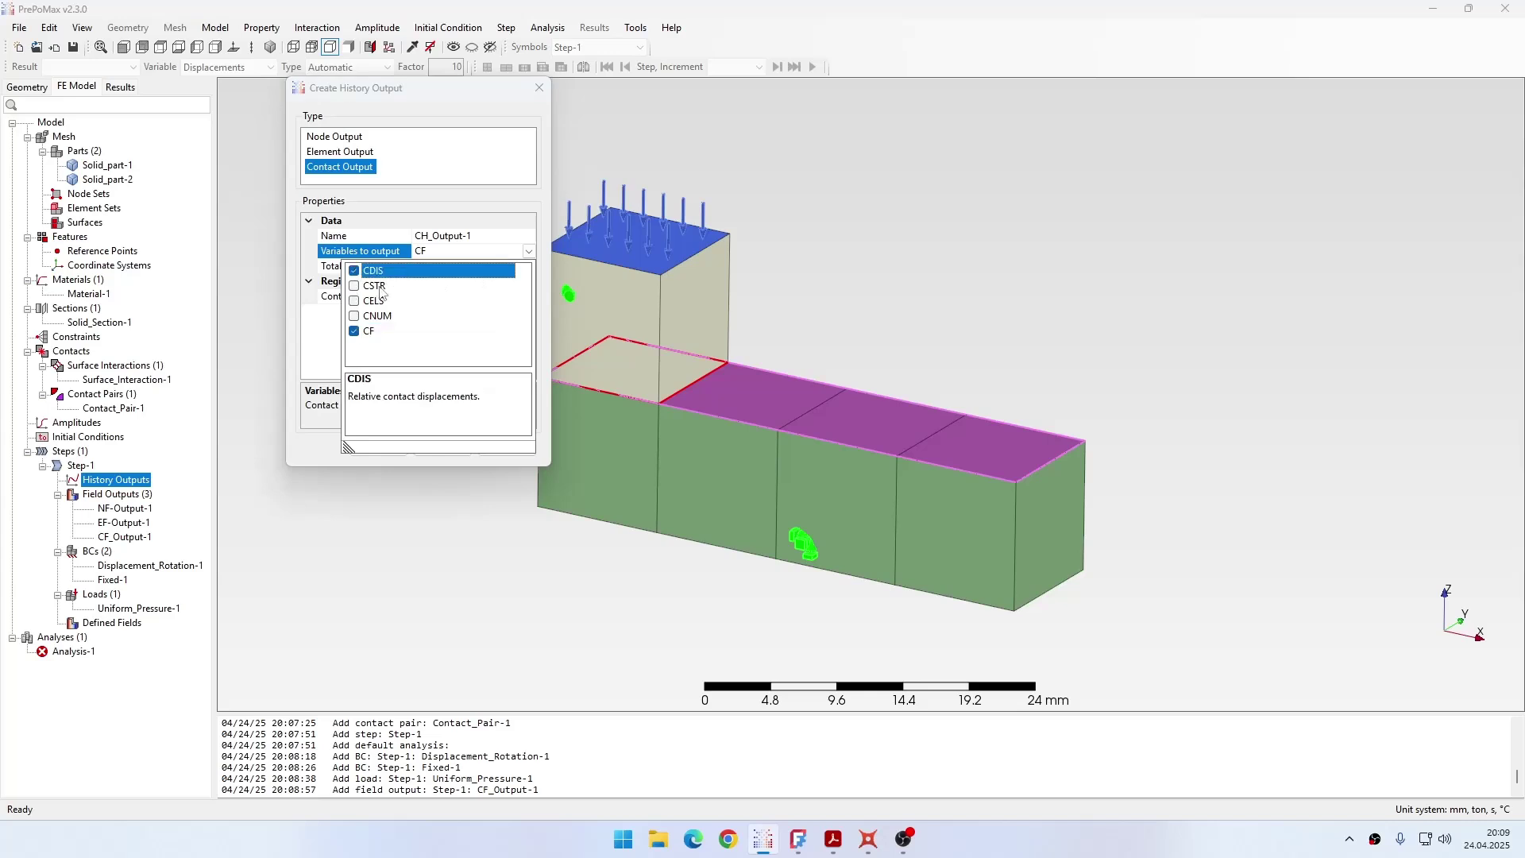
left_click(362, 332)
left_click(531, 255)
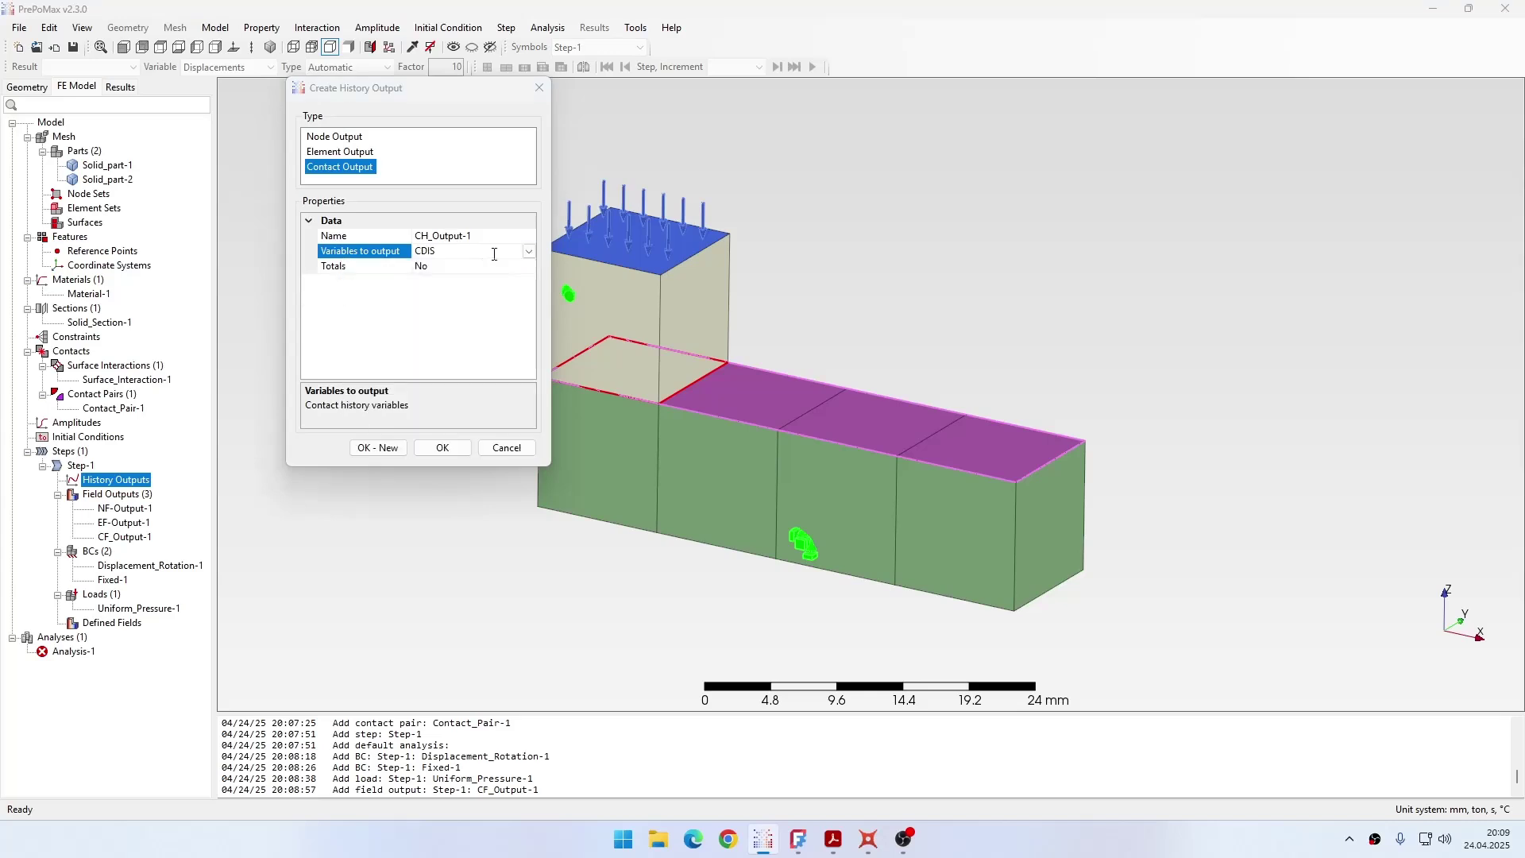
left_click(456, 450)
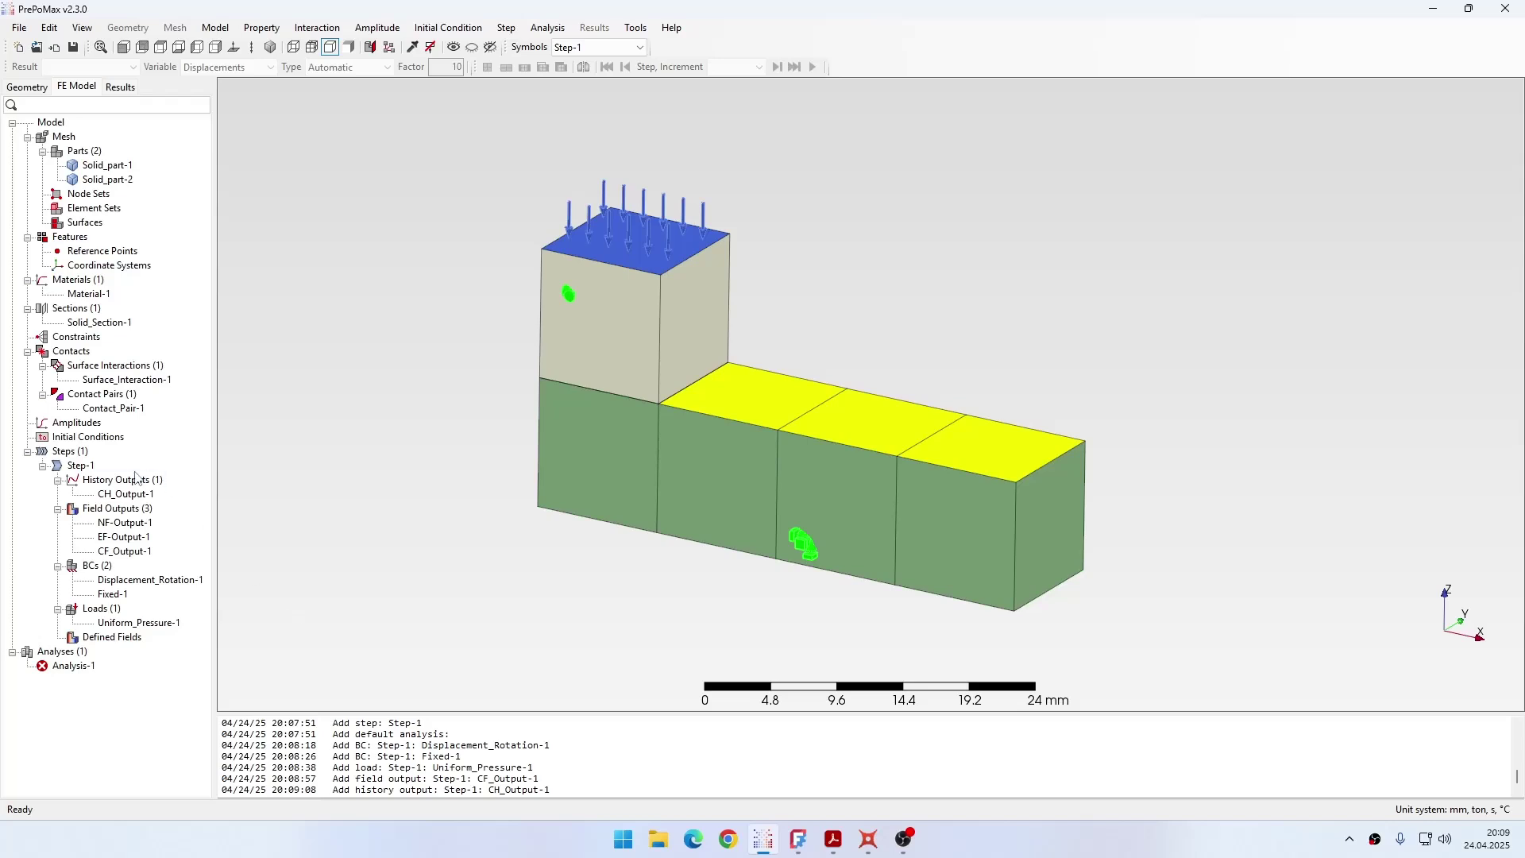
Create a Slip Wear Step with Automatic incrementation and a maximum time increment of 1 s
double_click(79, 453)
left_click(354, 156)
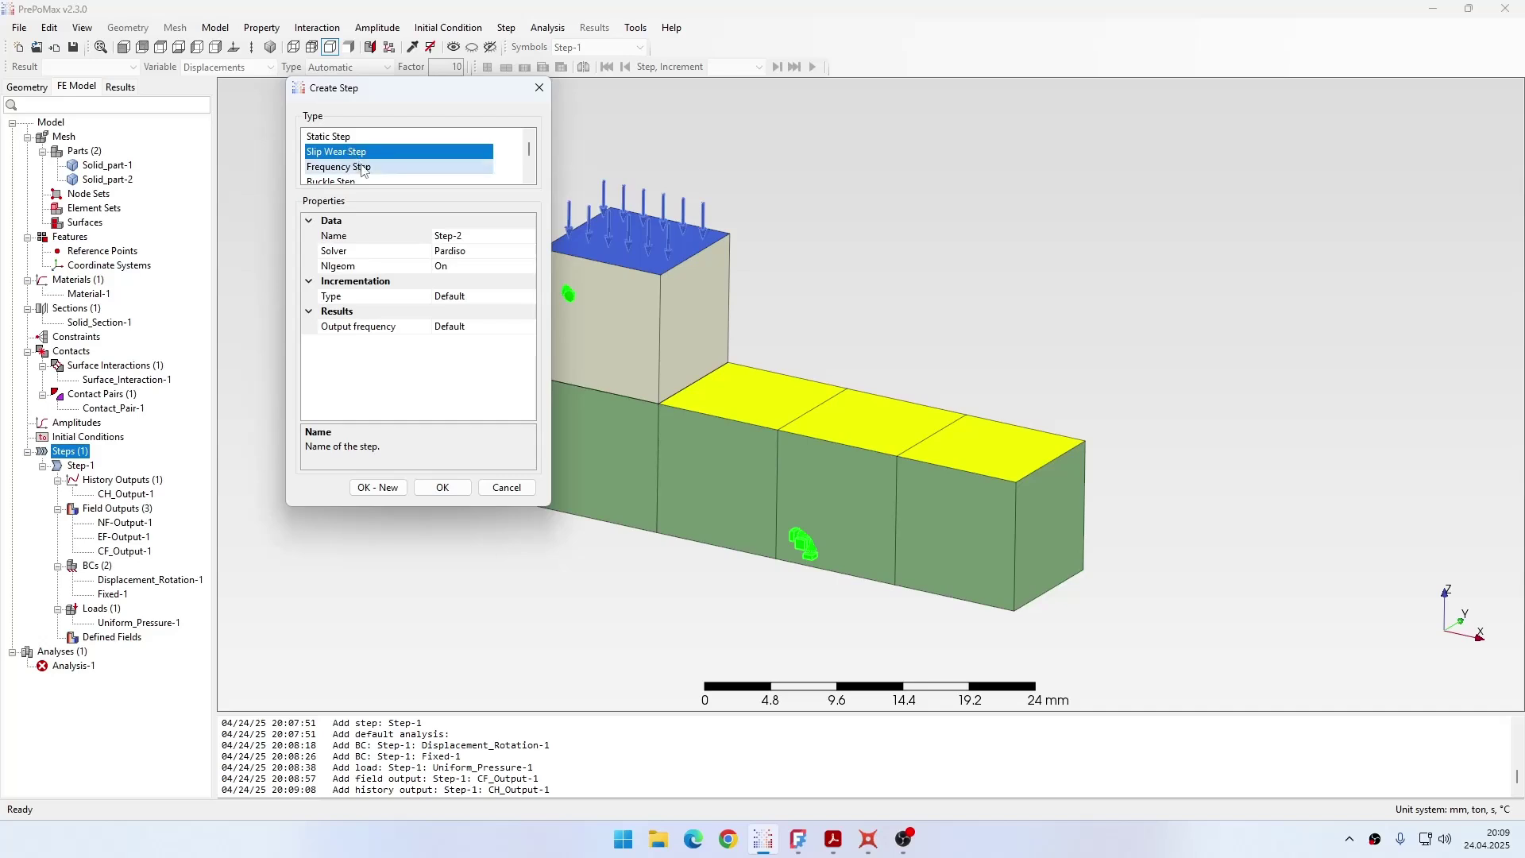
double_click(480, 297)
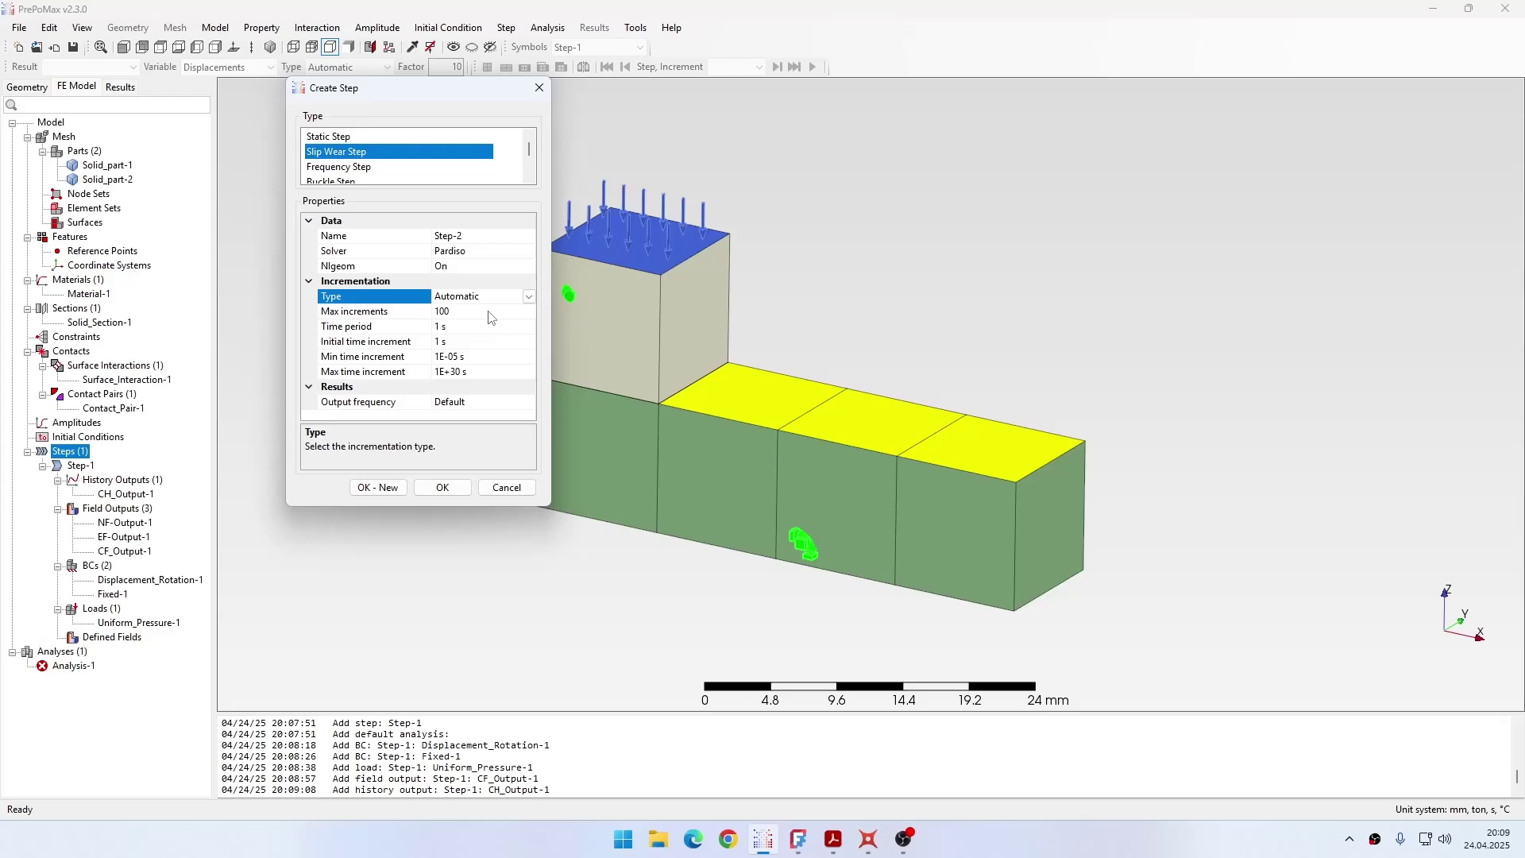
left_click(462, 341)
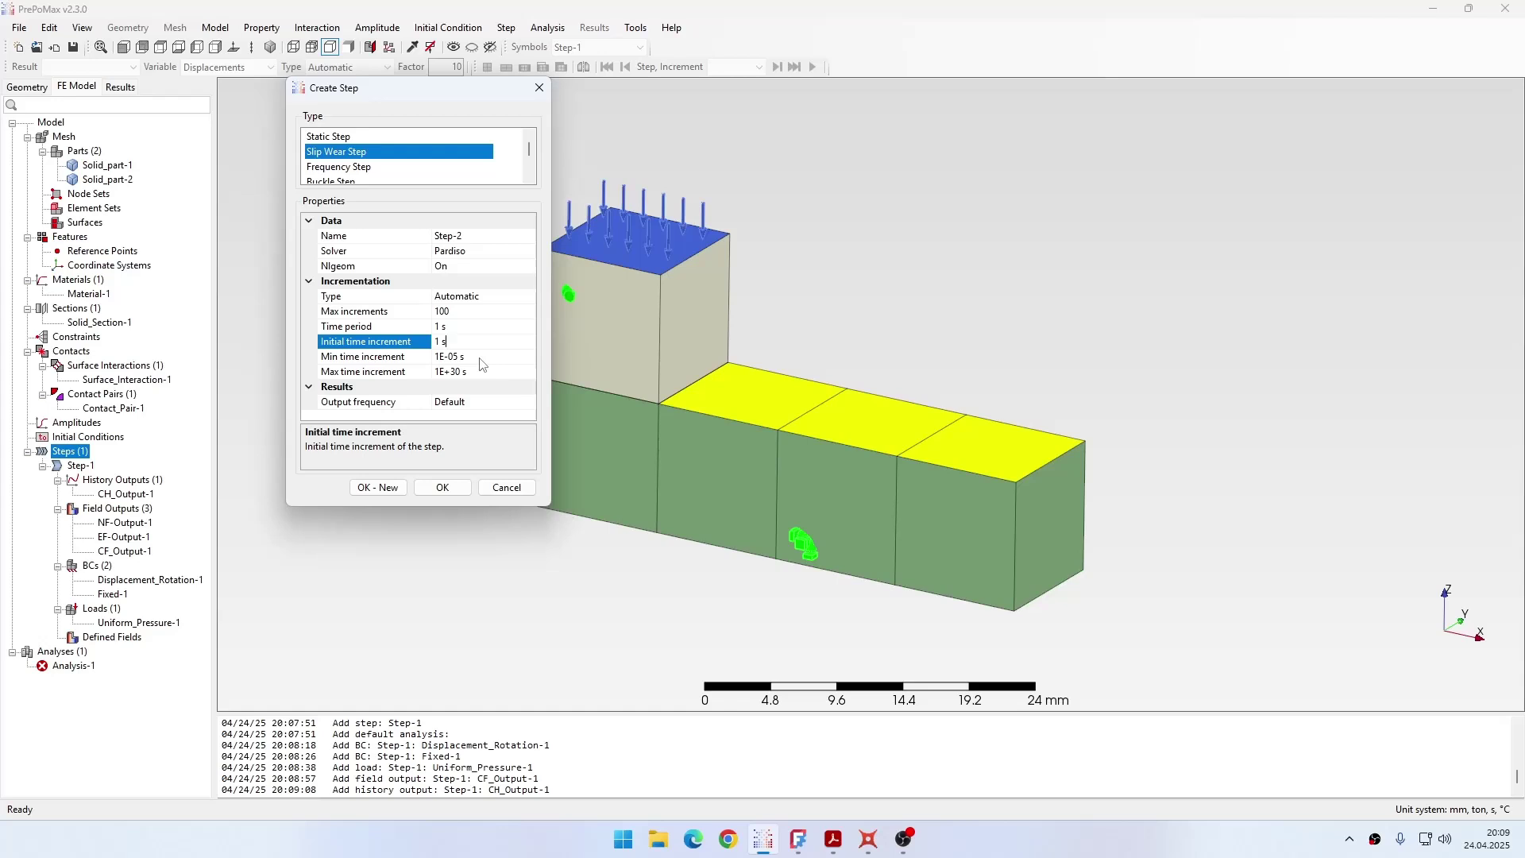
left_click(467, 372)
left_click_drag(467, 372, 442, 373)
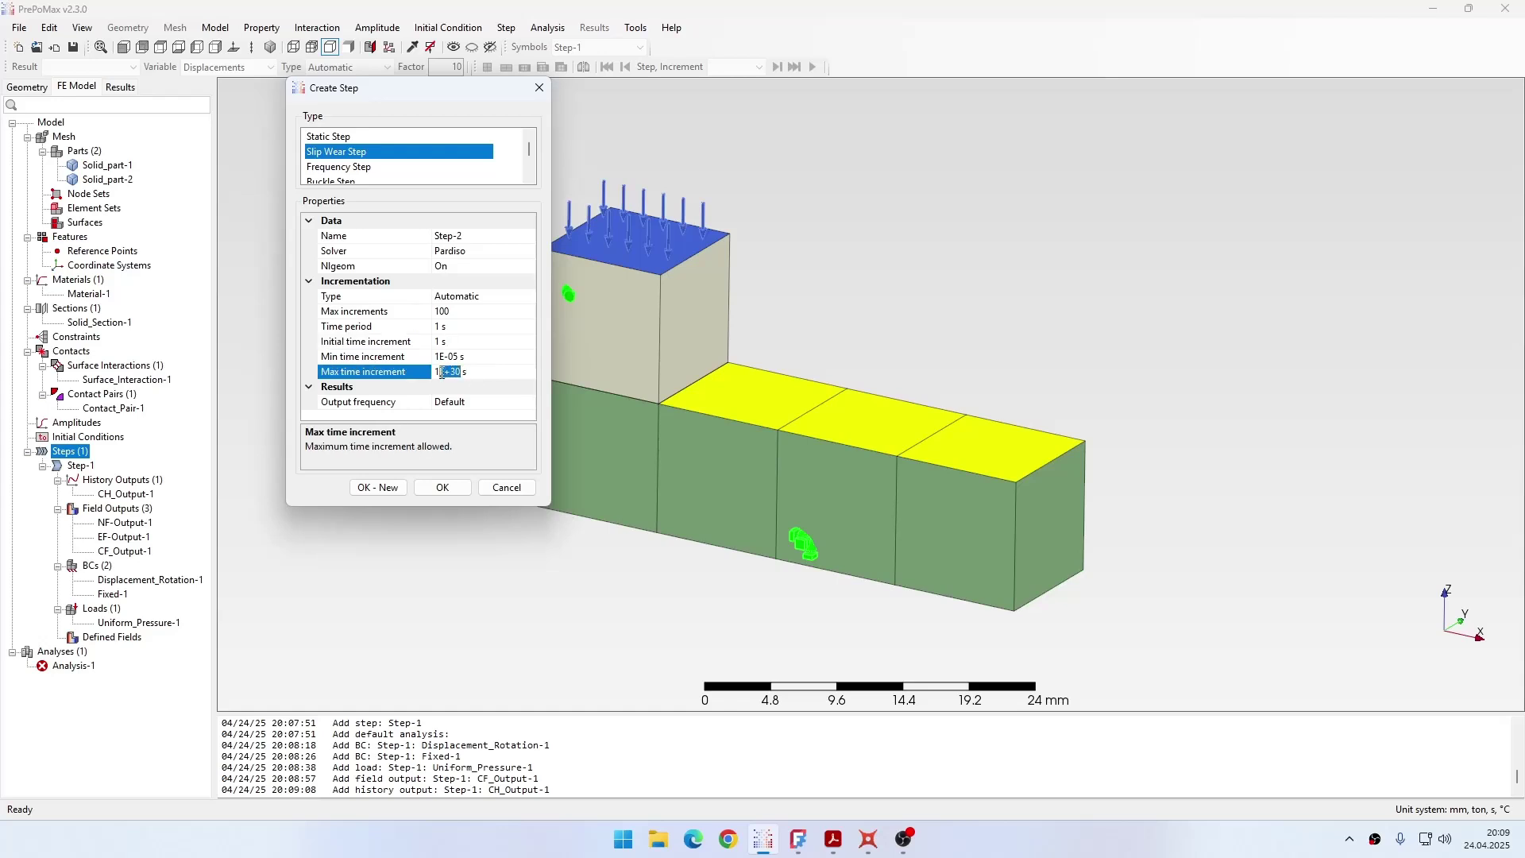
key("BackSpace")
left_click(478, 355)
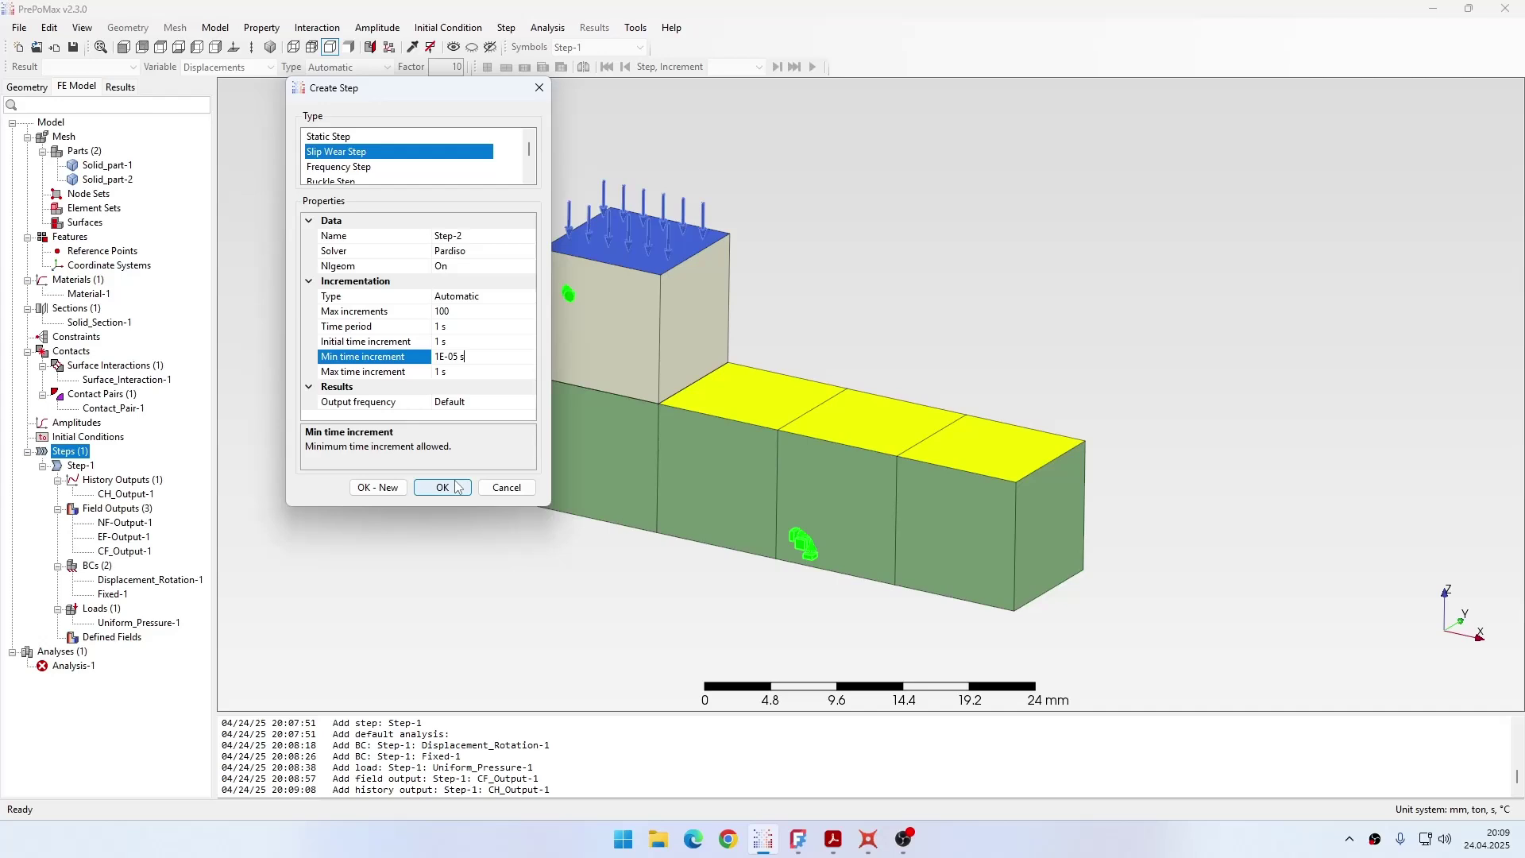
double_click(458, 358)
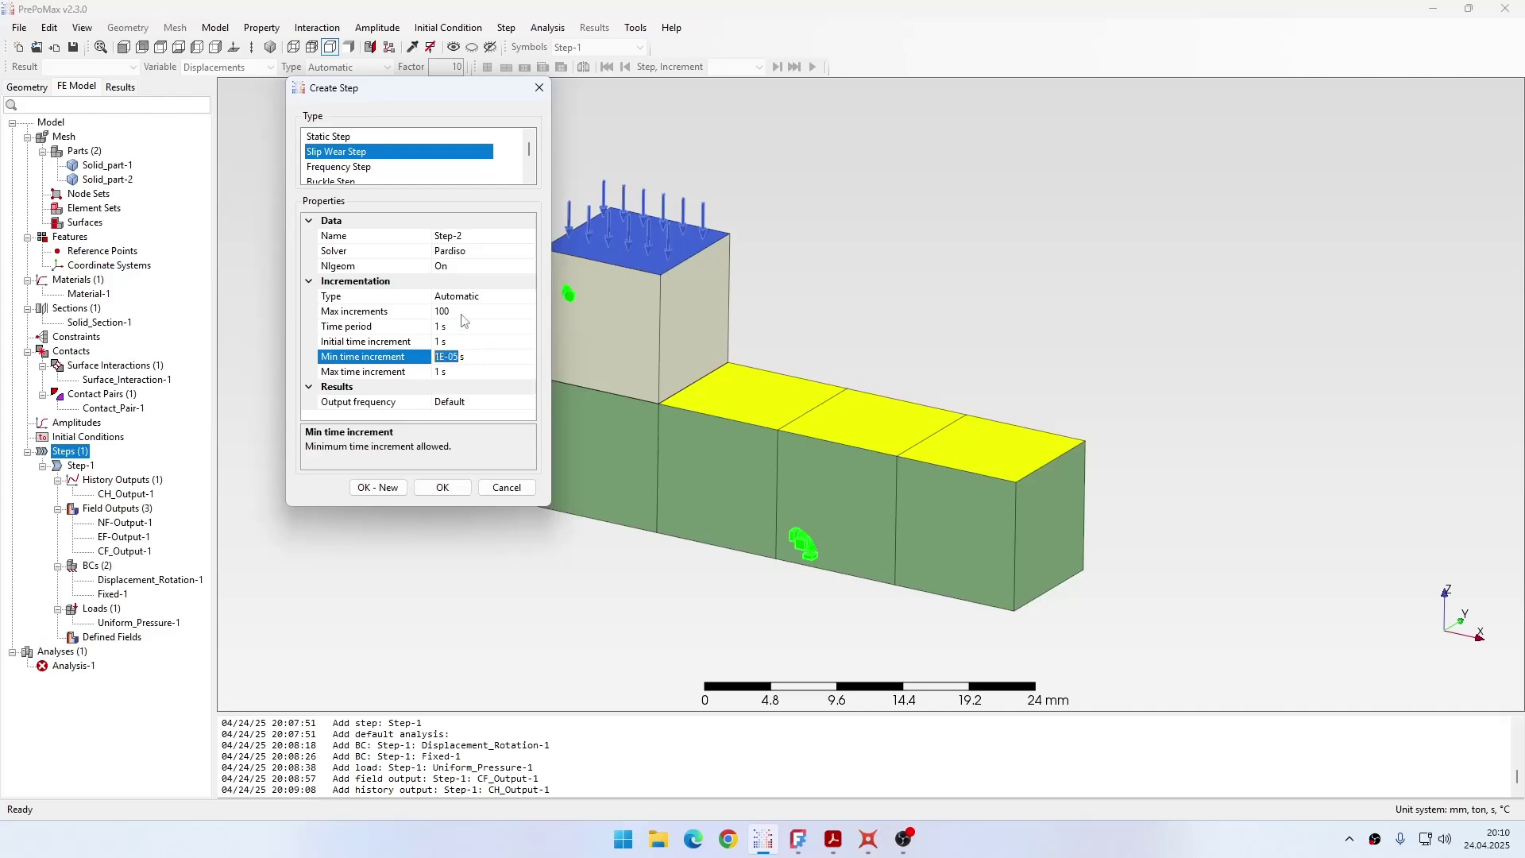
left_click(443, 488)
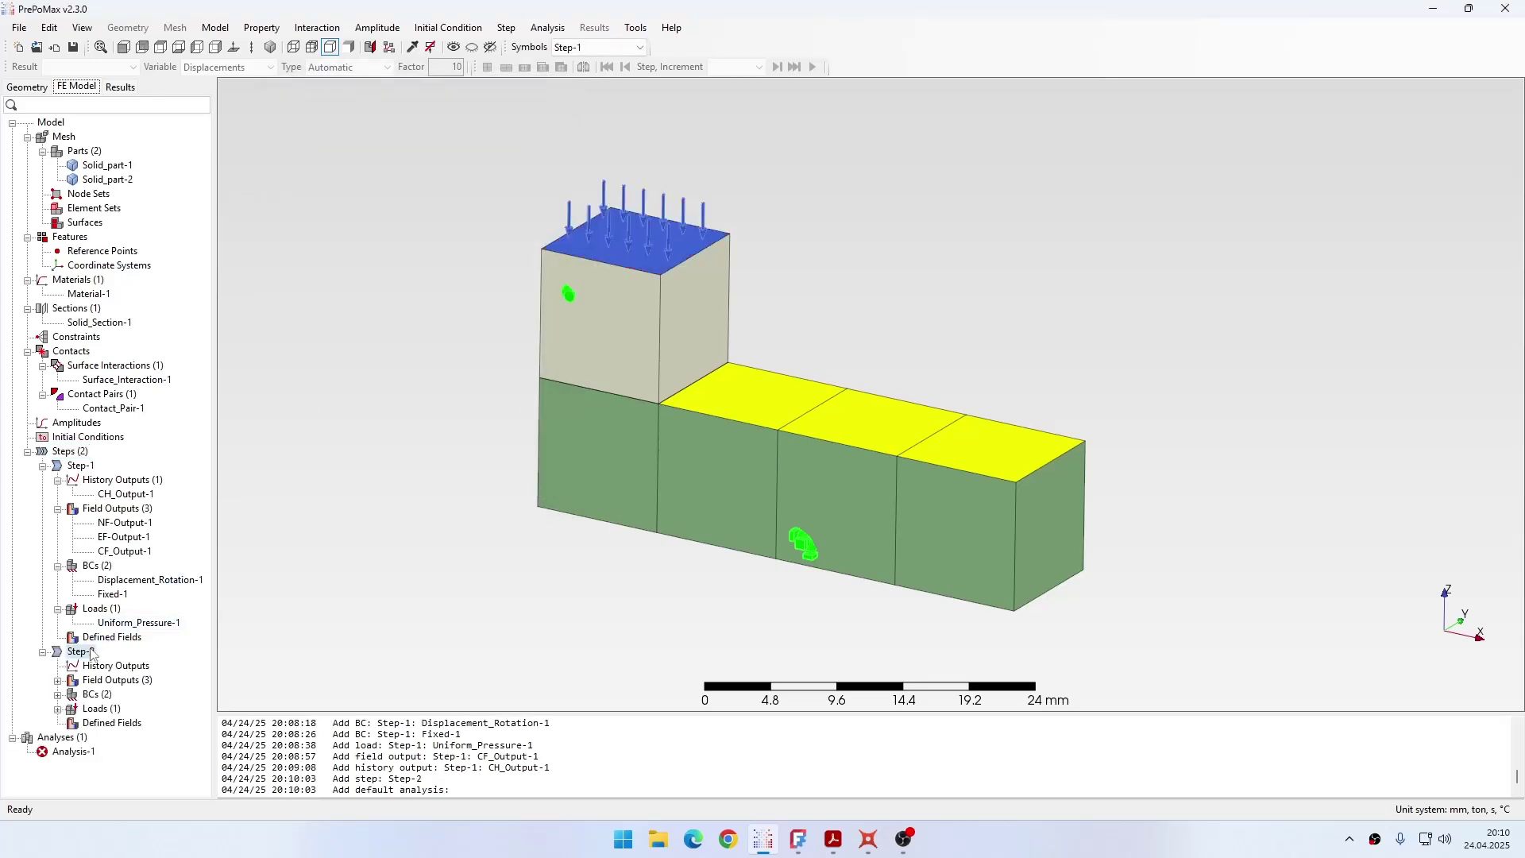
Review the supports and load of the slip wear step and set the upper cube's U1 displacement there to 10 mm
left_click(57, 694)
left_click(88, 723)
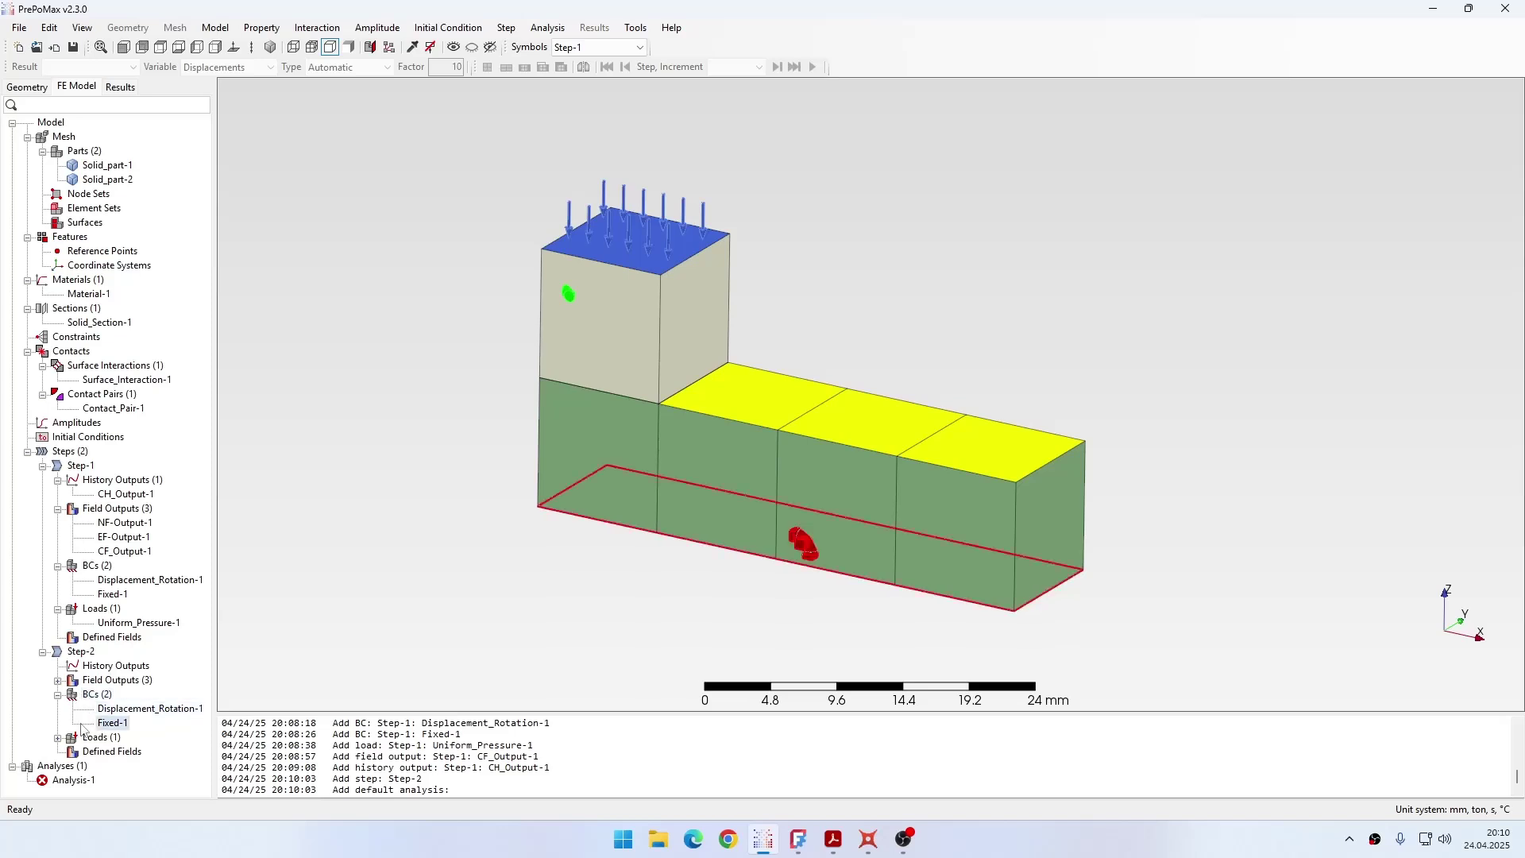
left_click(57, 737)
scroll(119, 683, "down", 1)
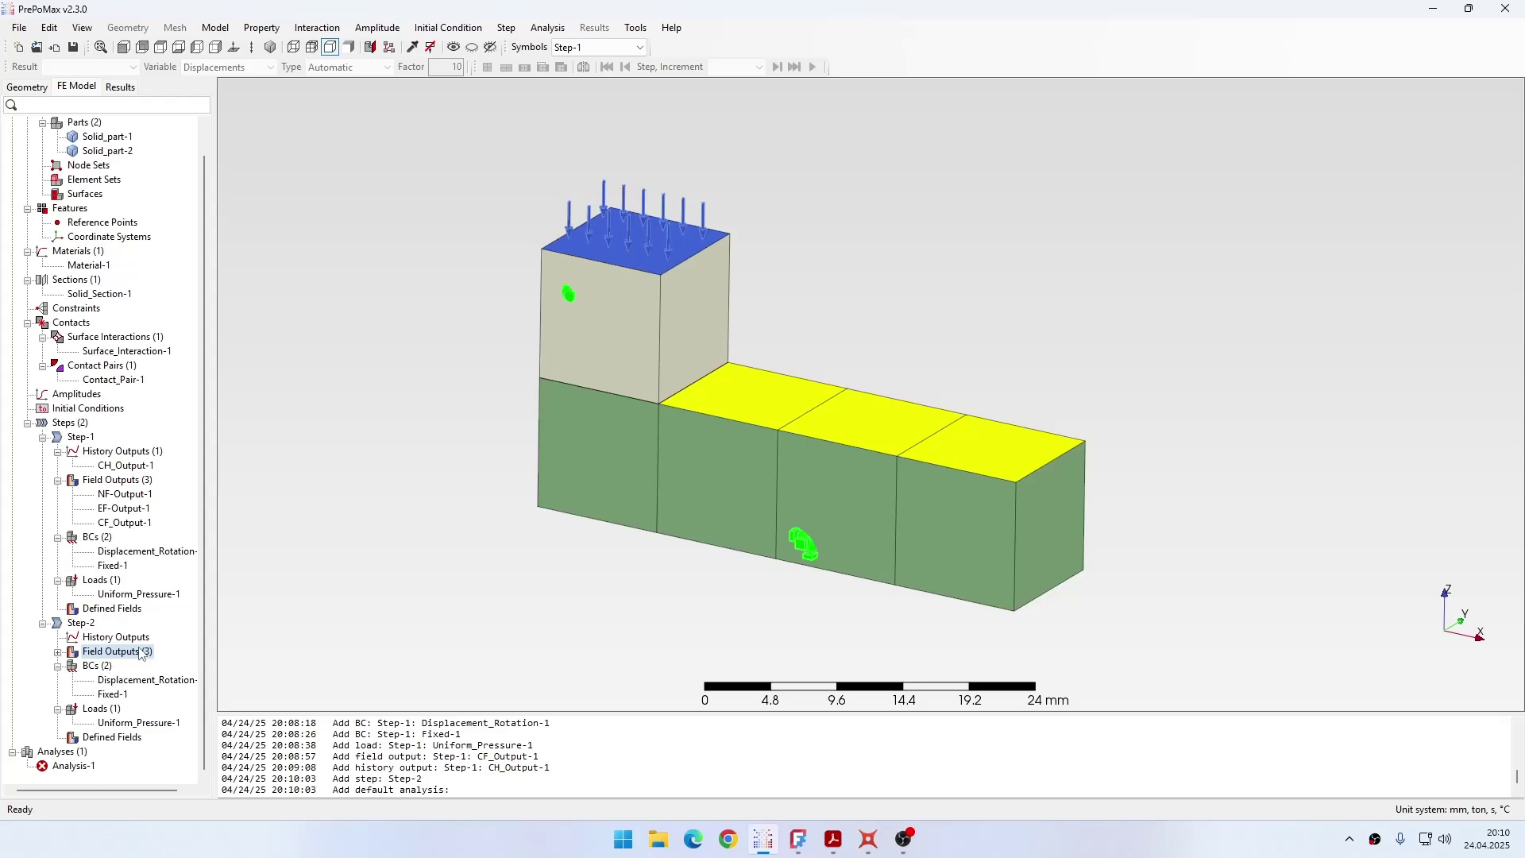
left_click(137, 723)
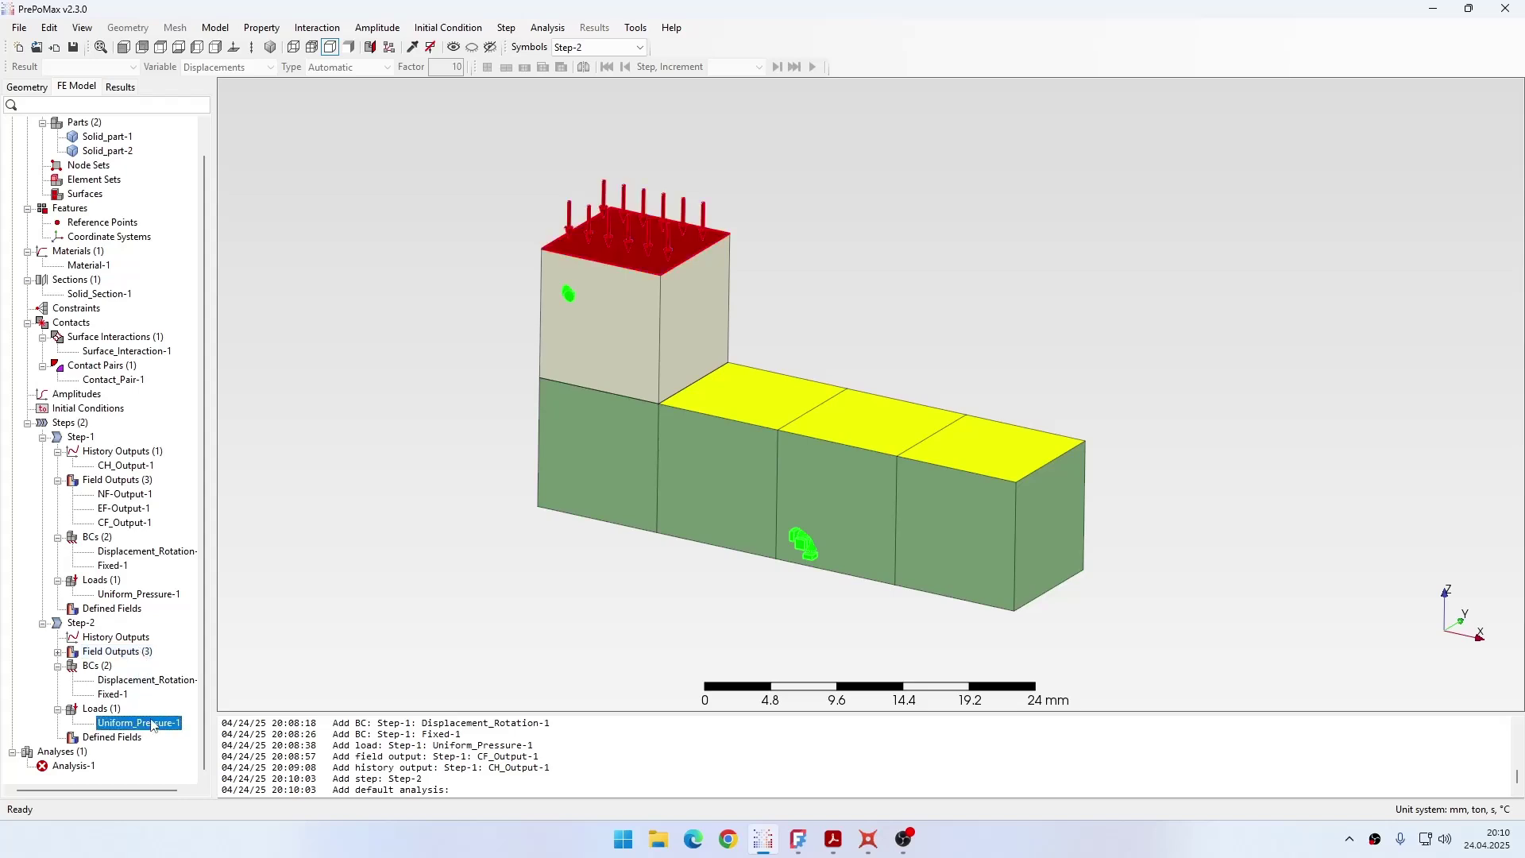
double_click(147, 680)
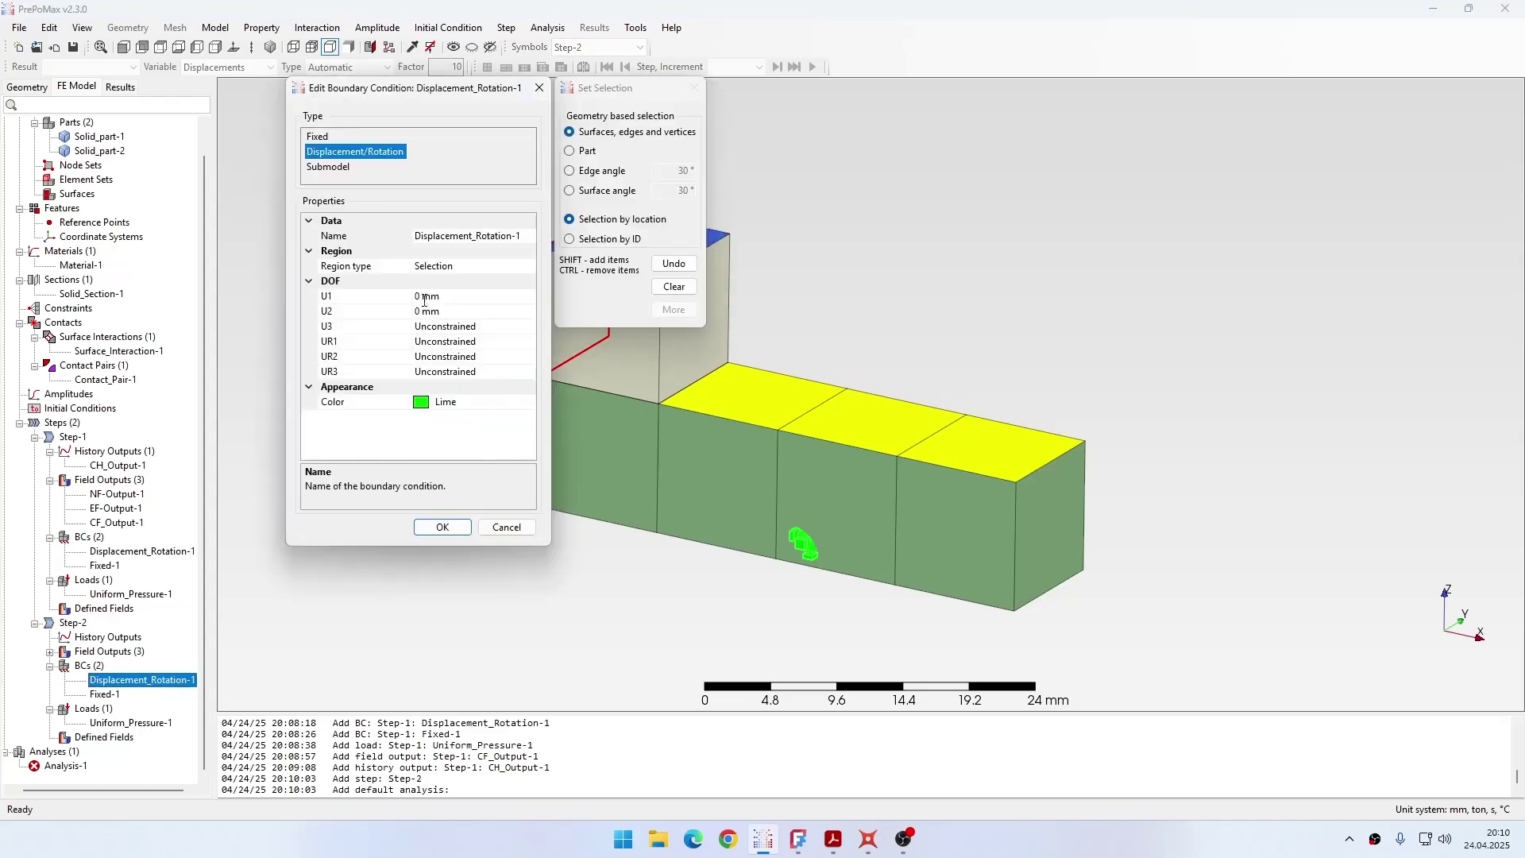
left_click(417, 297)
type("1")
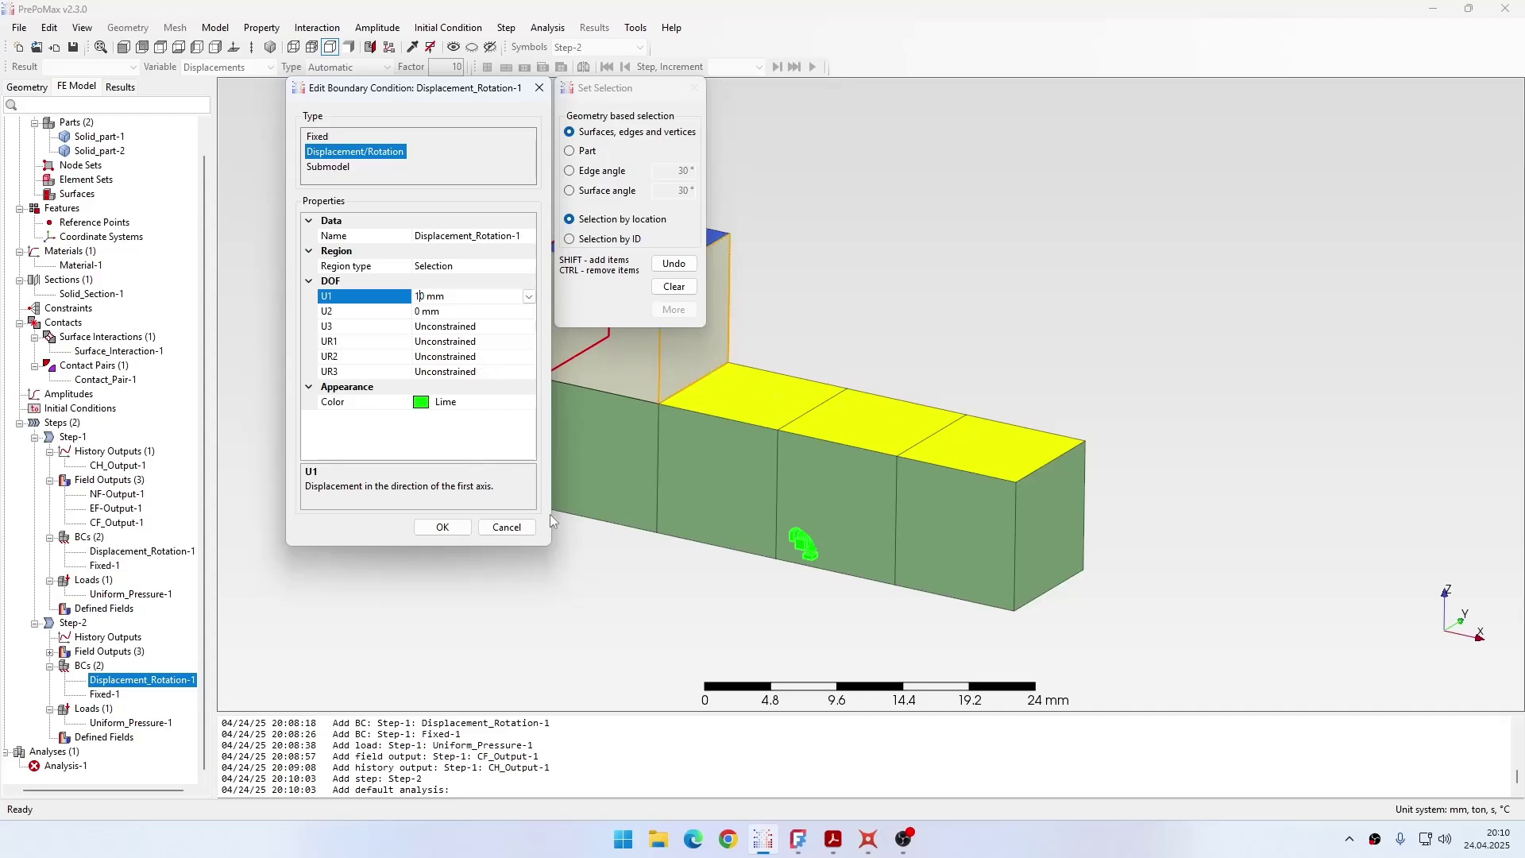
left_click(442, 527)
left_click(470, 455)
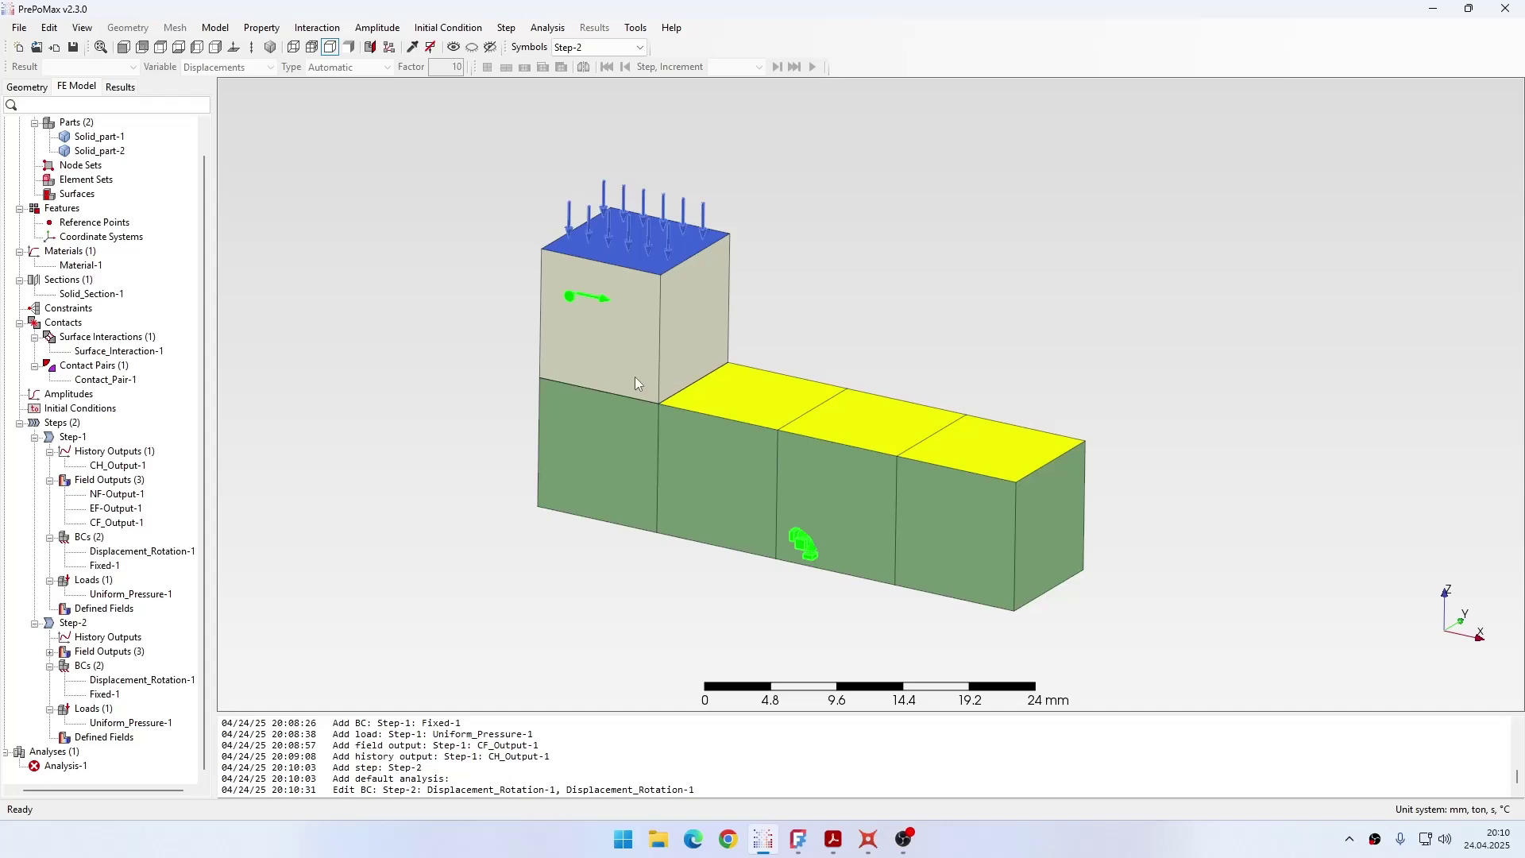
scroll(119, 422, "up", 1)
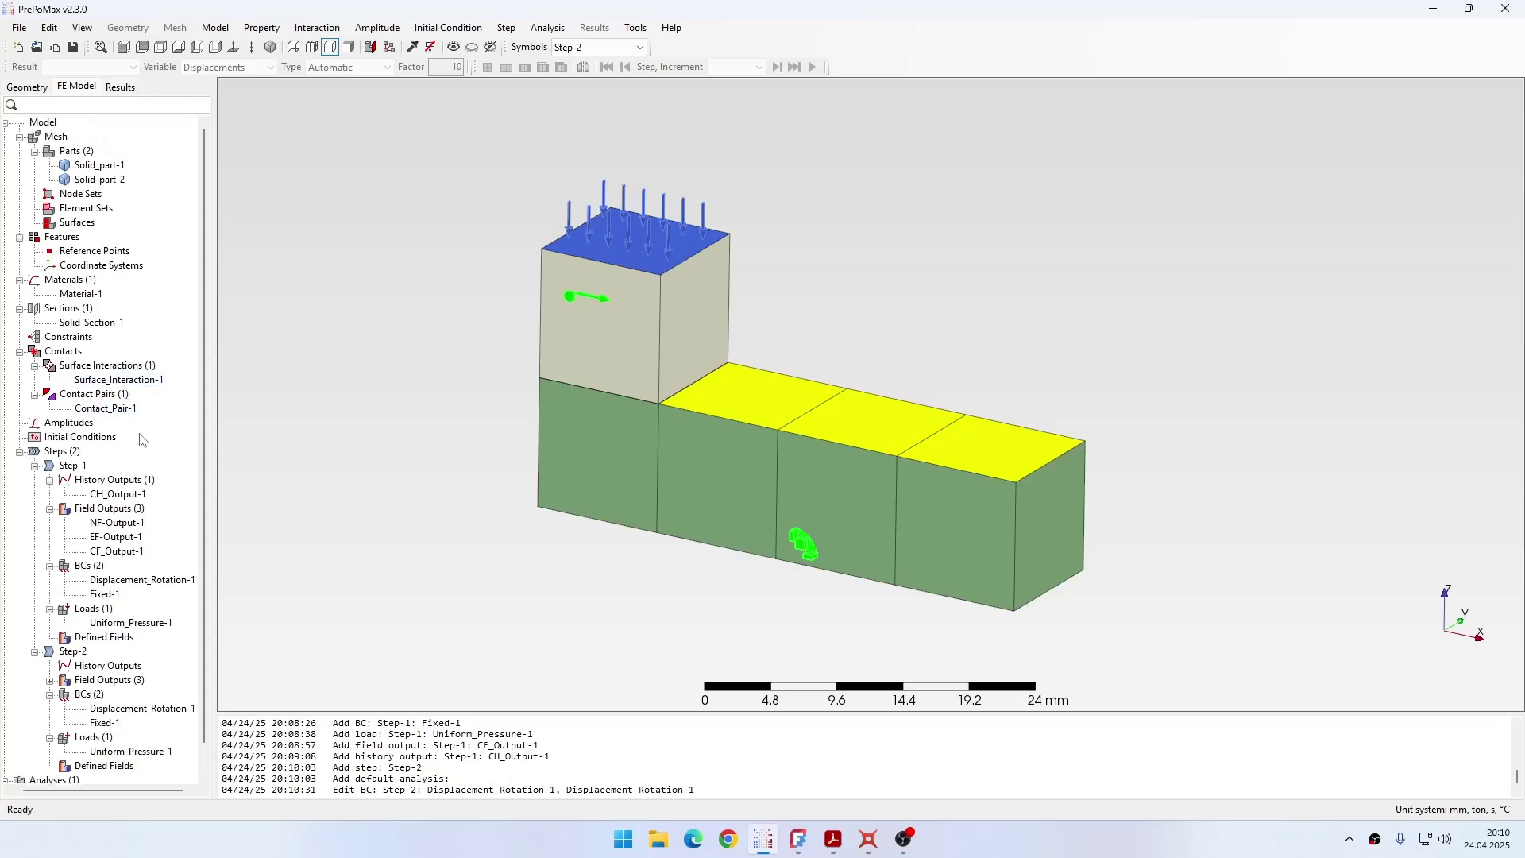
scroll(127, 746, "down", 1)
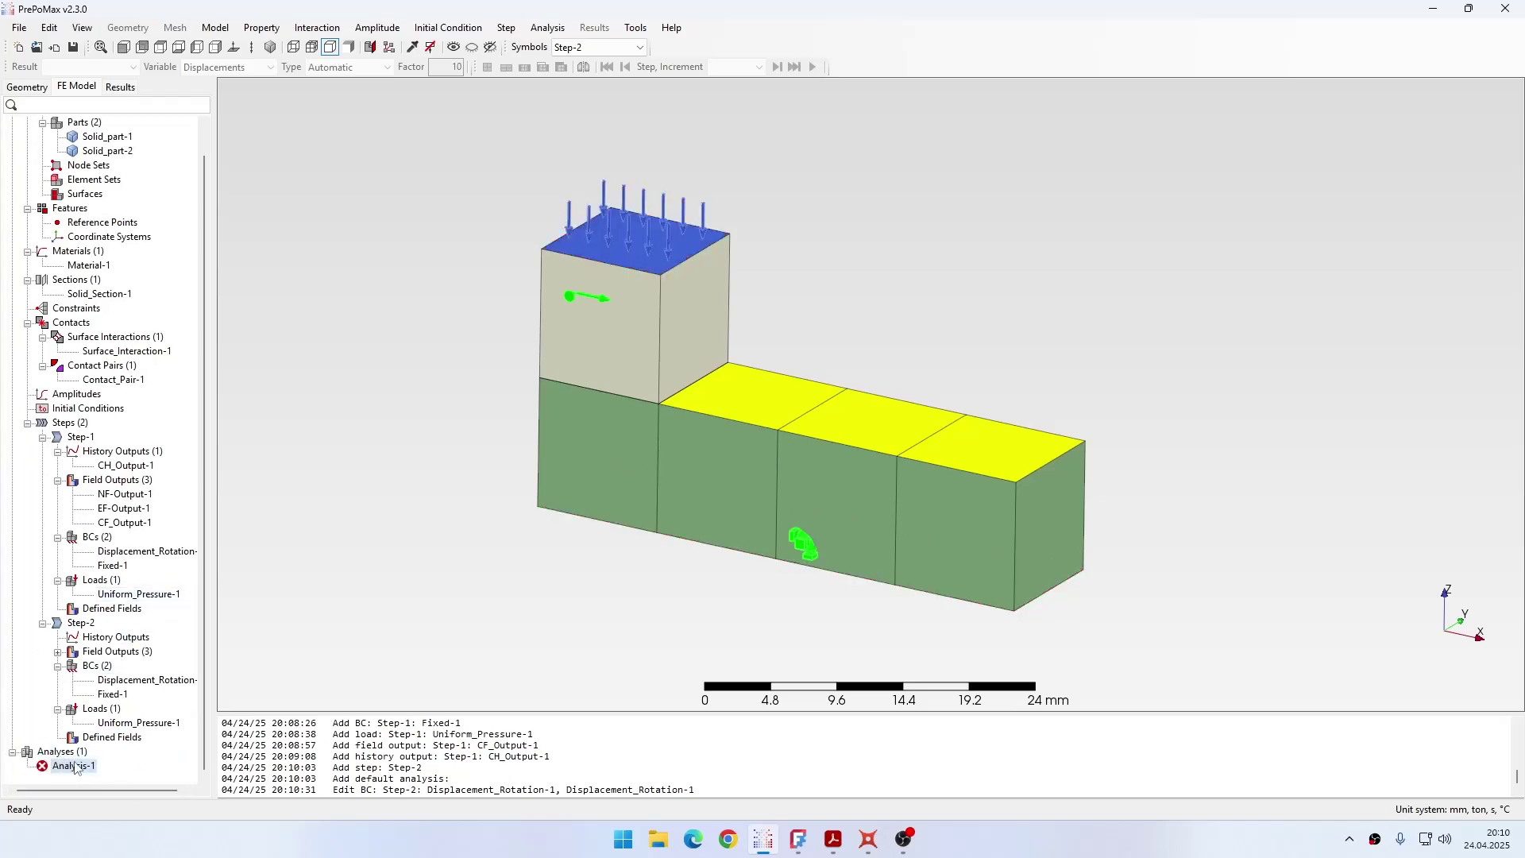
right_click(75, 766)
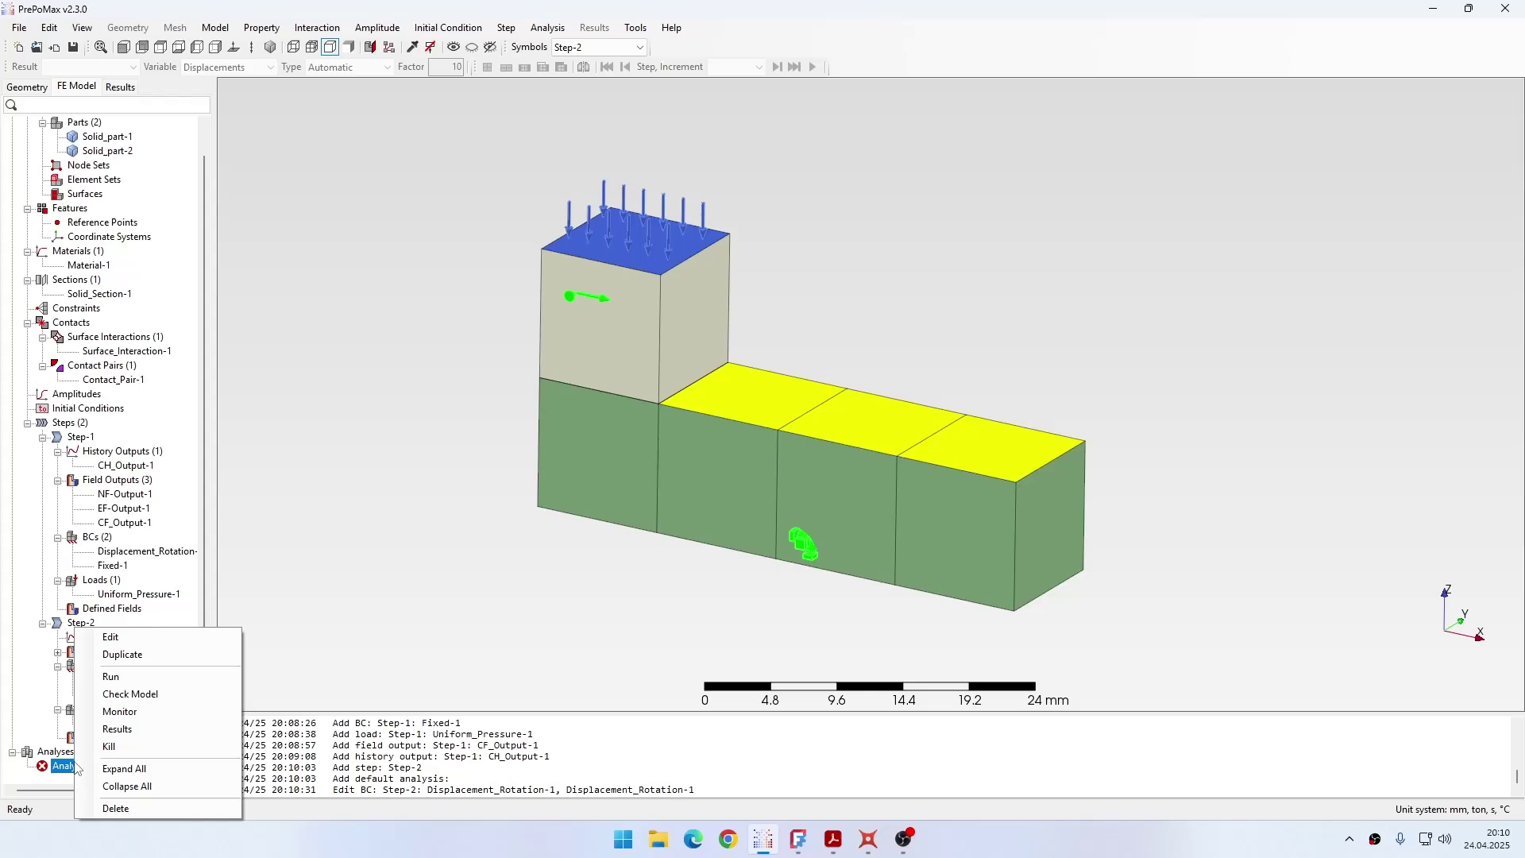
left_click(158, 683)
left_click(752, 453)
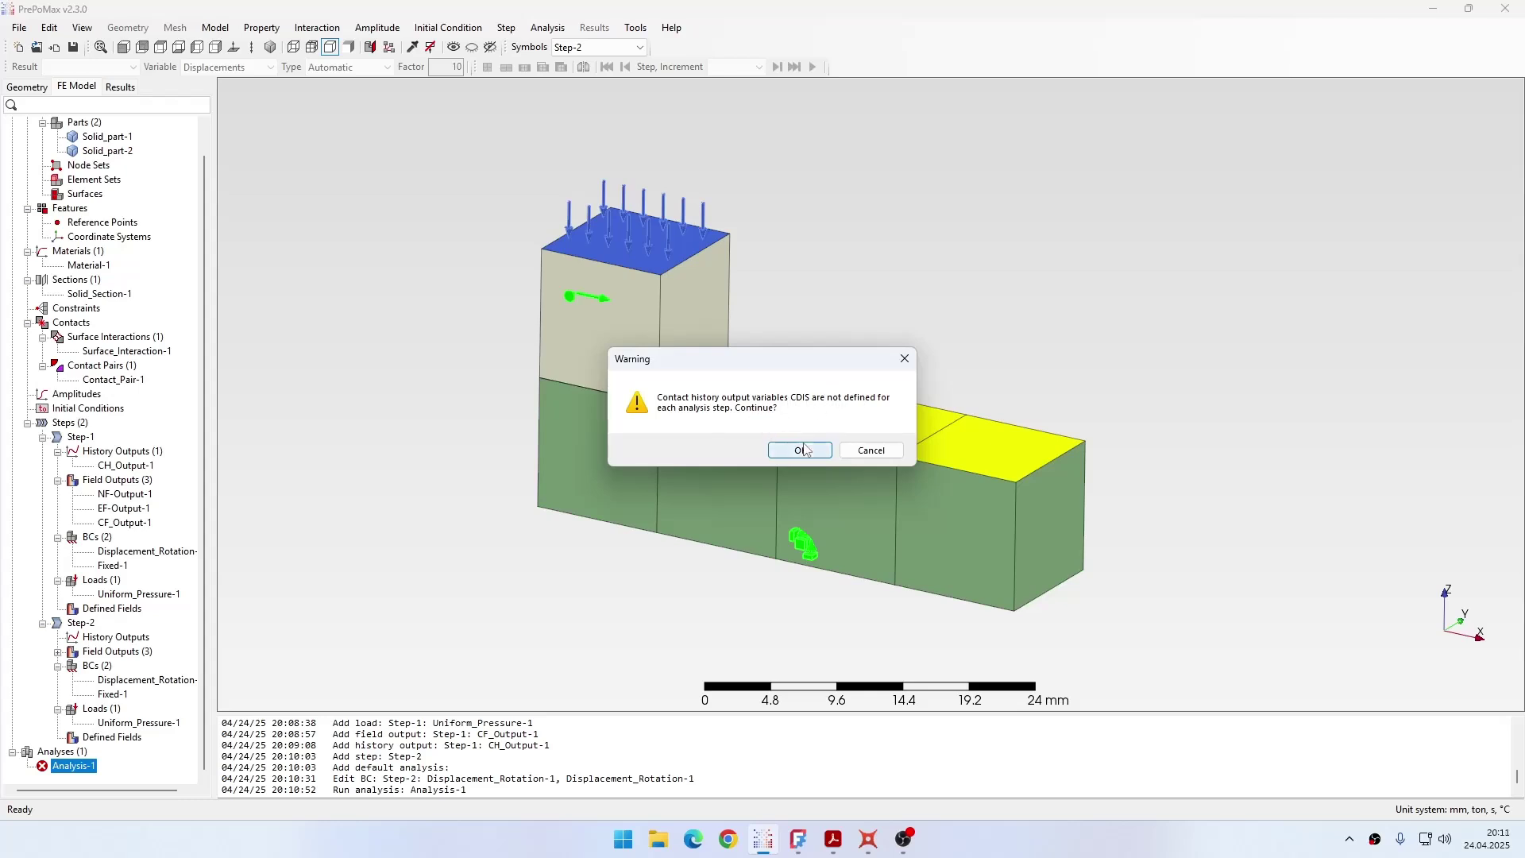
left_click(871, 450)
Propagate the static step's contact history output to the slip wear step and check the slip wear step's field outputs
left_click(125, 466)
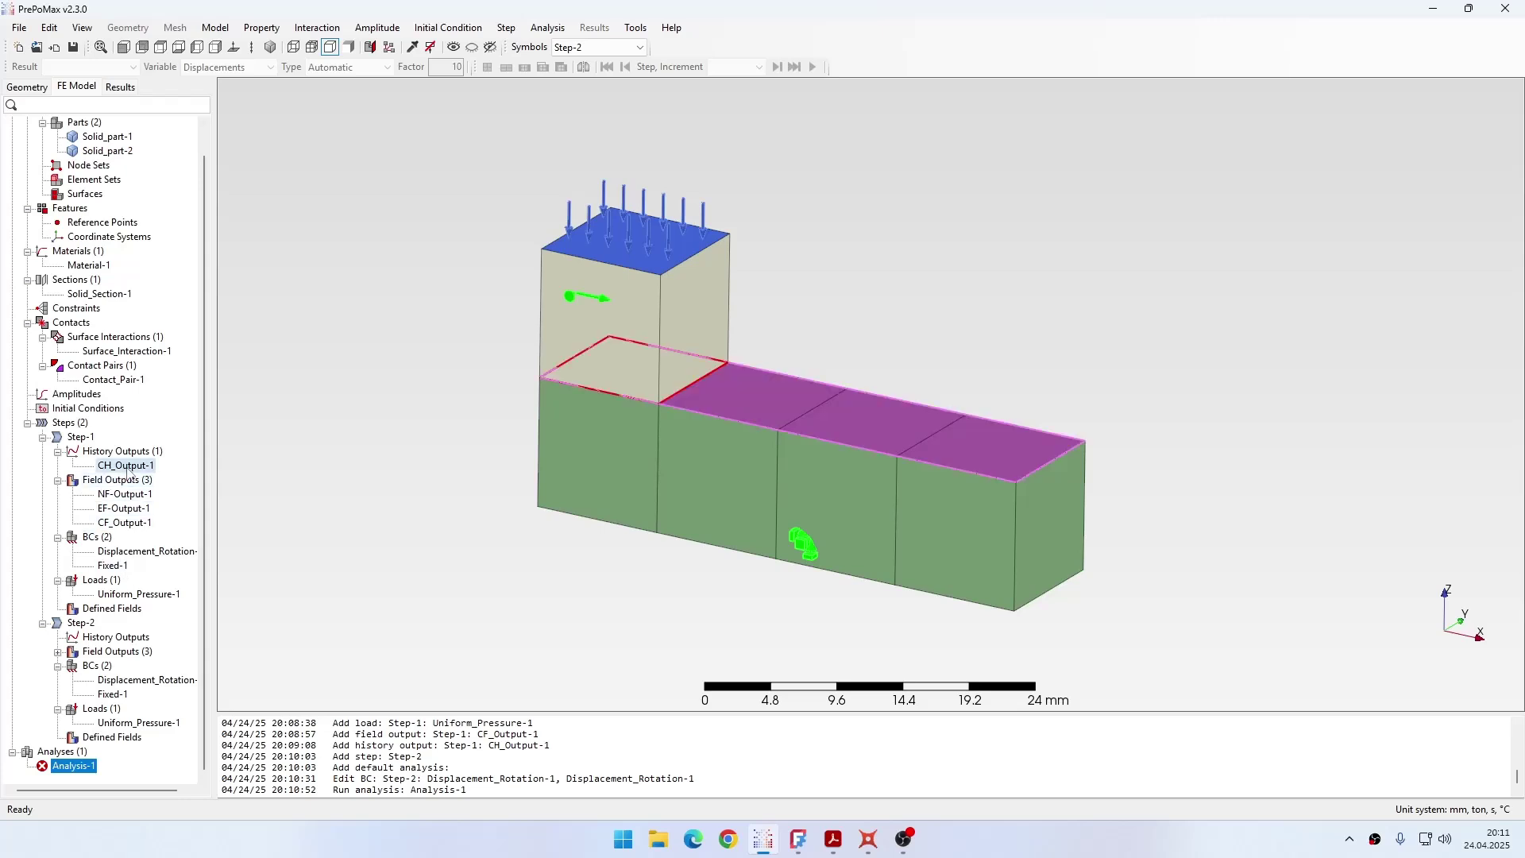
right_click(126, 466)
left_click(223, 517)
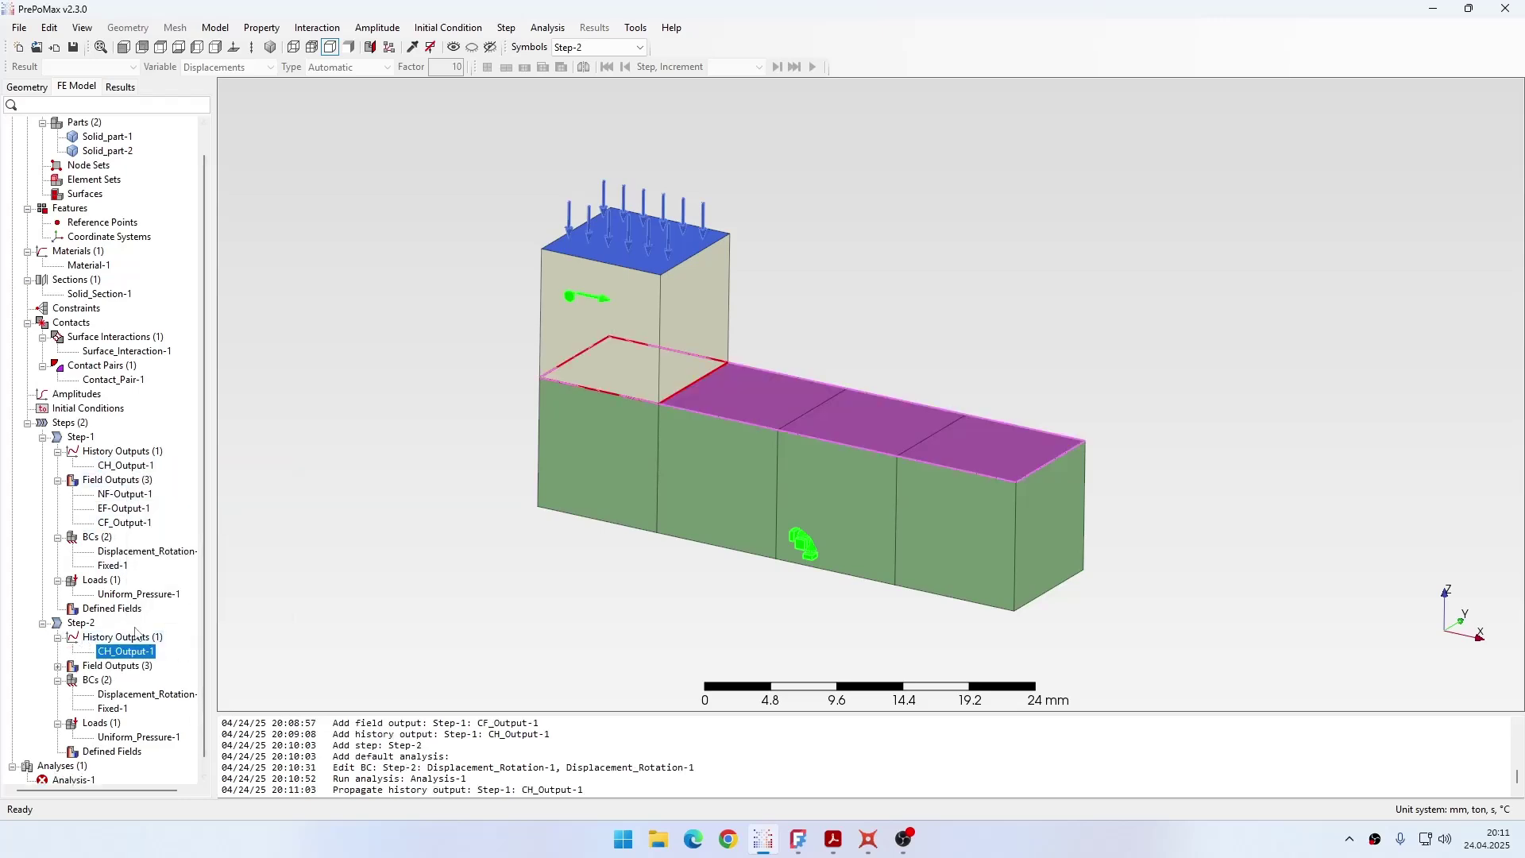
left_click(308, 592)
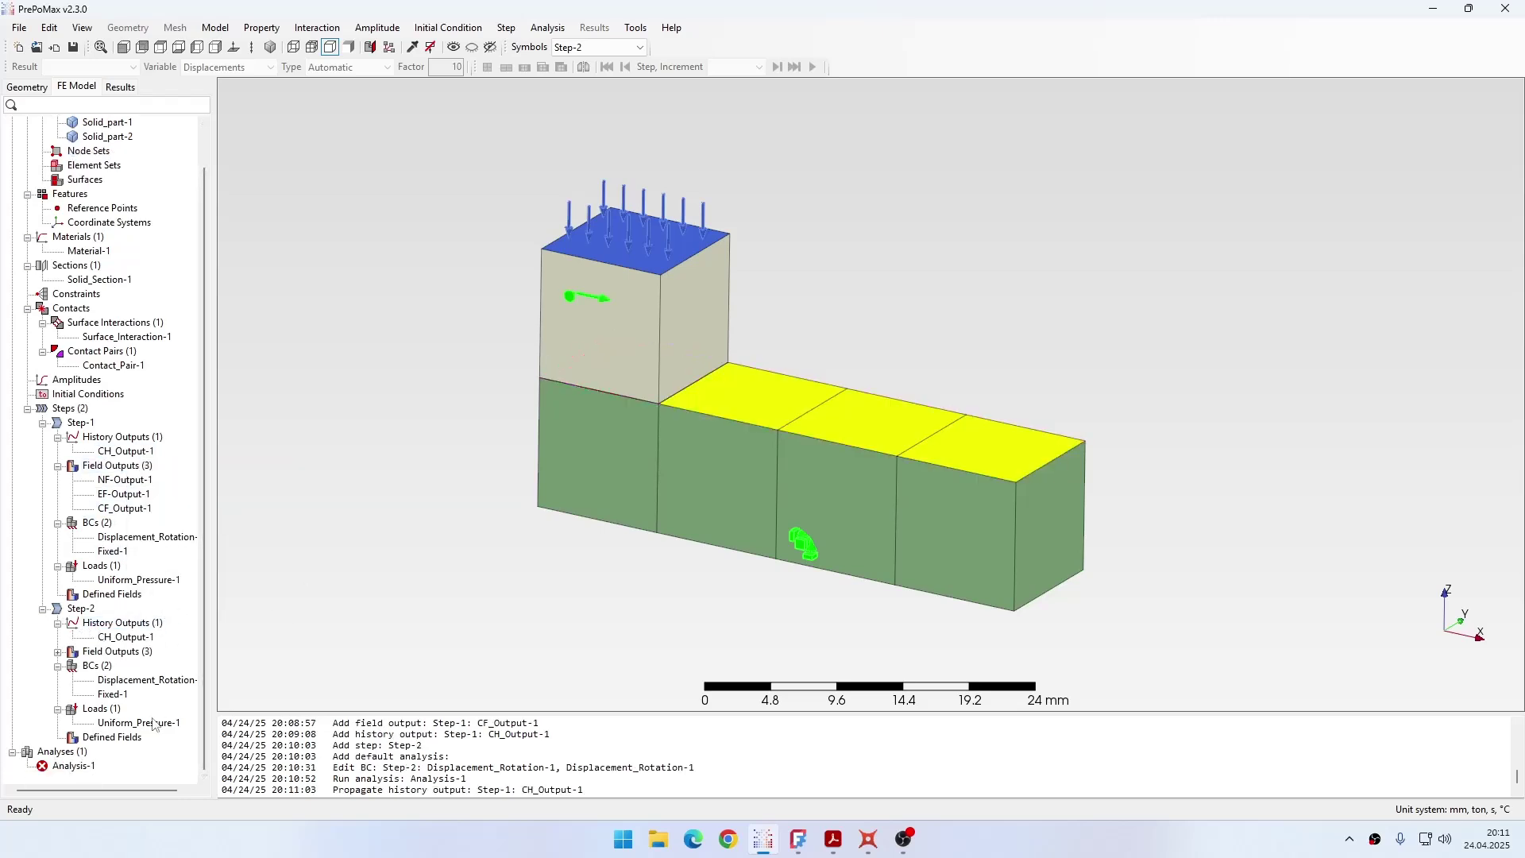
left_click(111, 651)
left_click(57, 651)
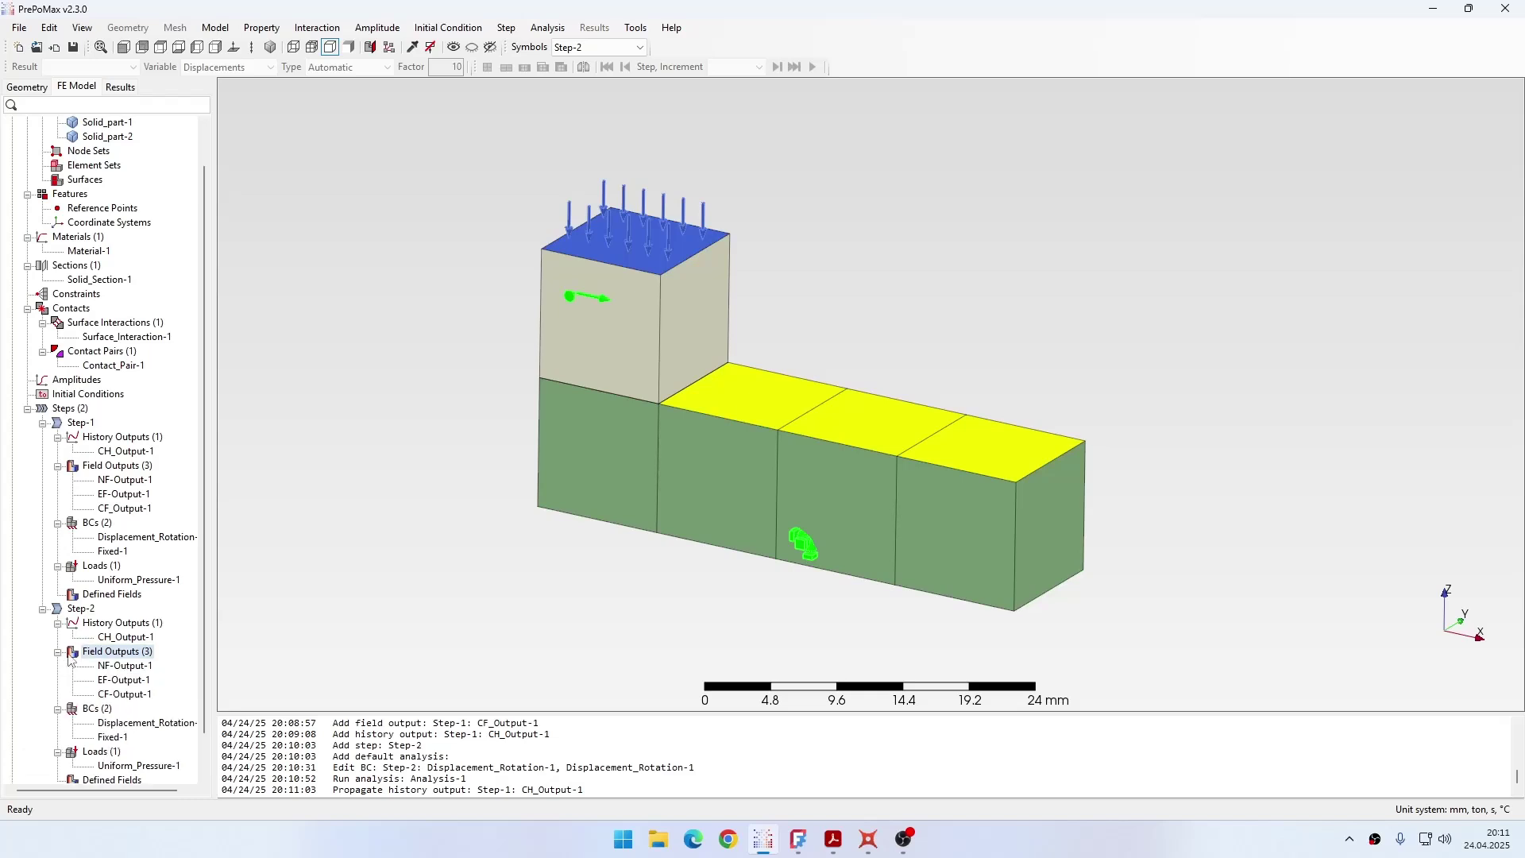
left_click(125, 694)
left_click(111, 651)
left_click(57, 651)
Run Analysis-1 and open its results once the solver finishes
right_click(76, 765)
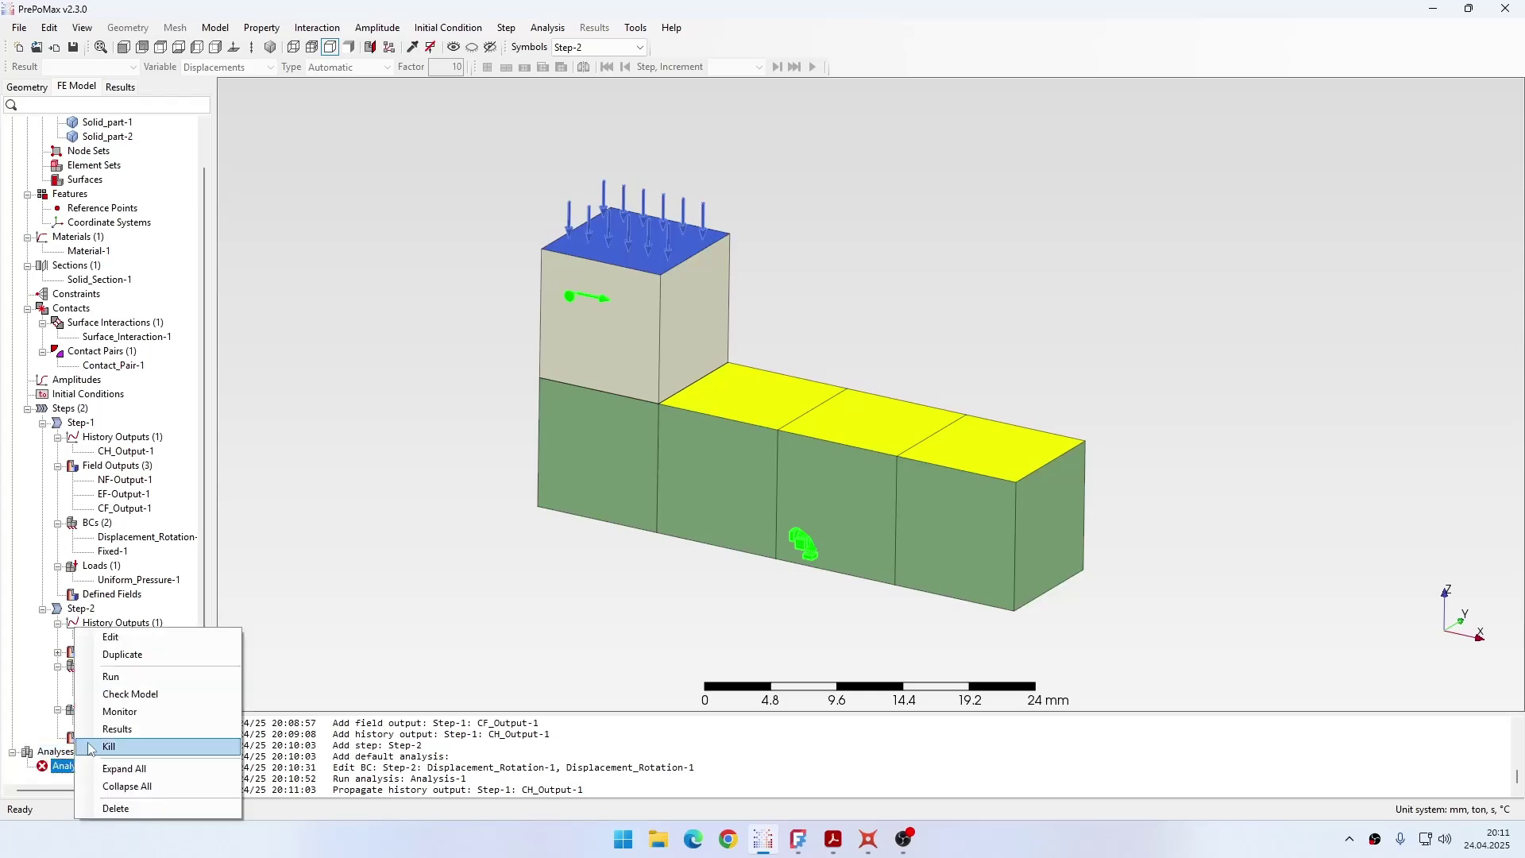
left_click(111, 677)
left_click(749, 450)
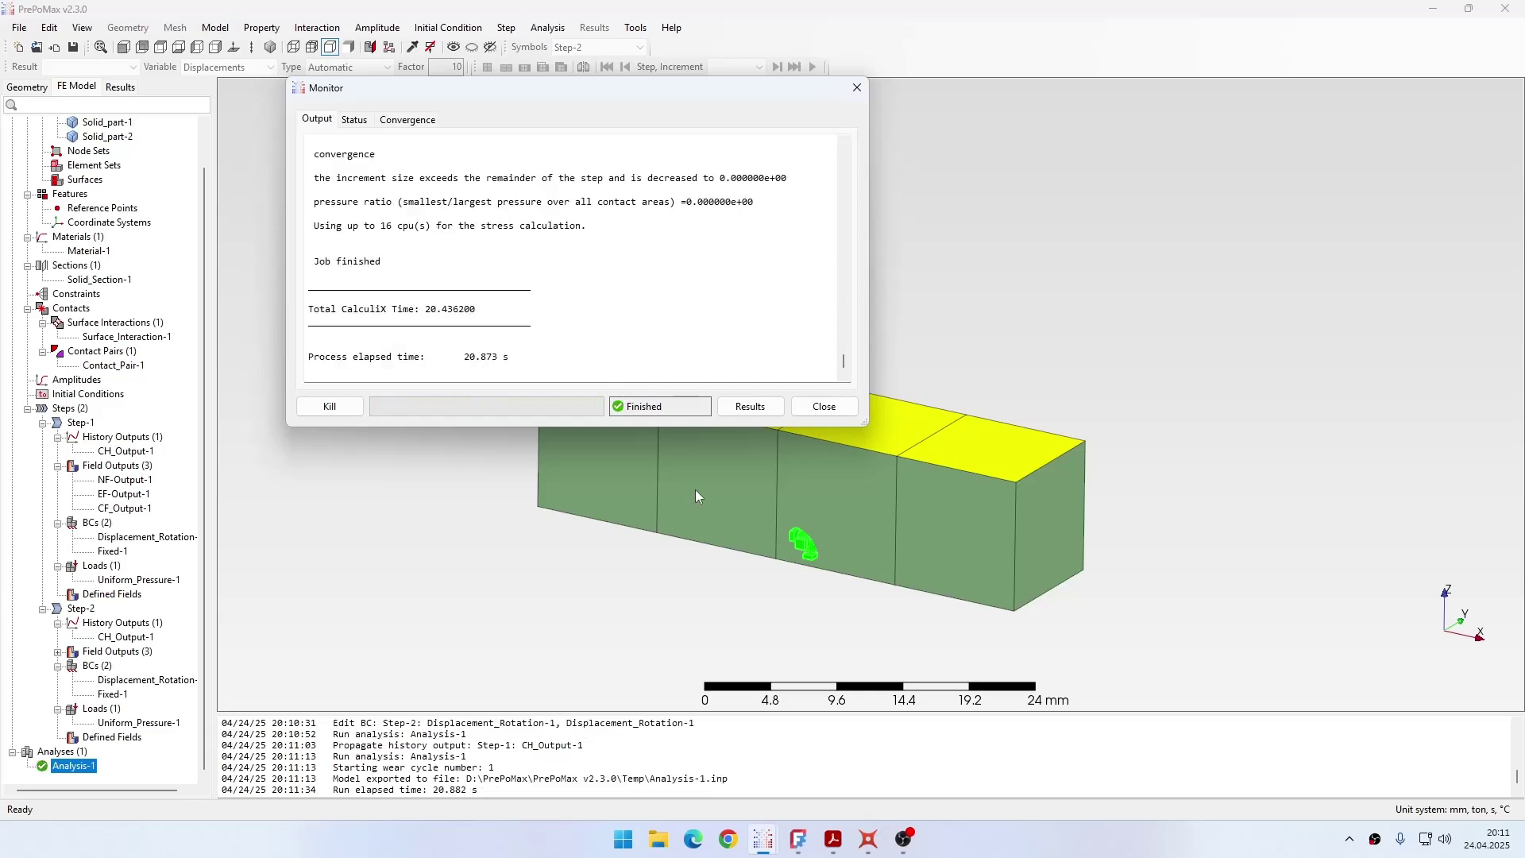
left_click(749, 406)
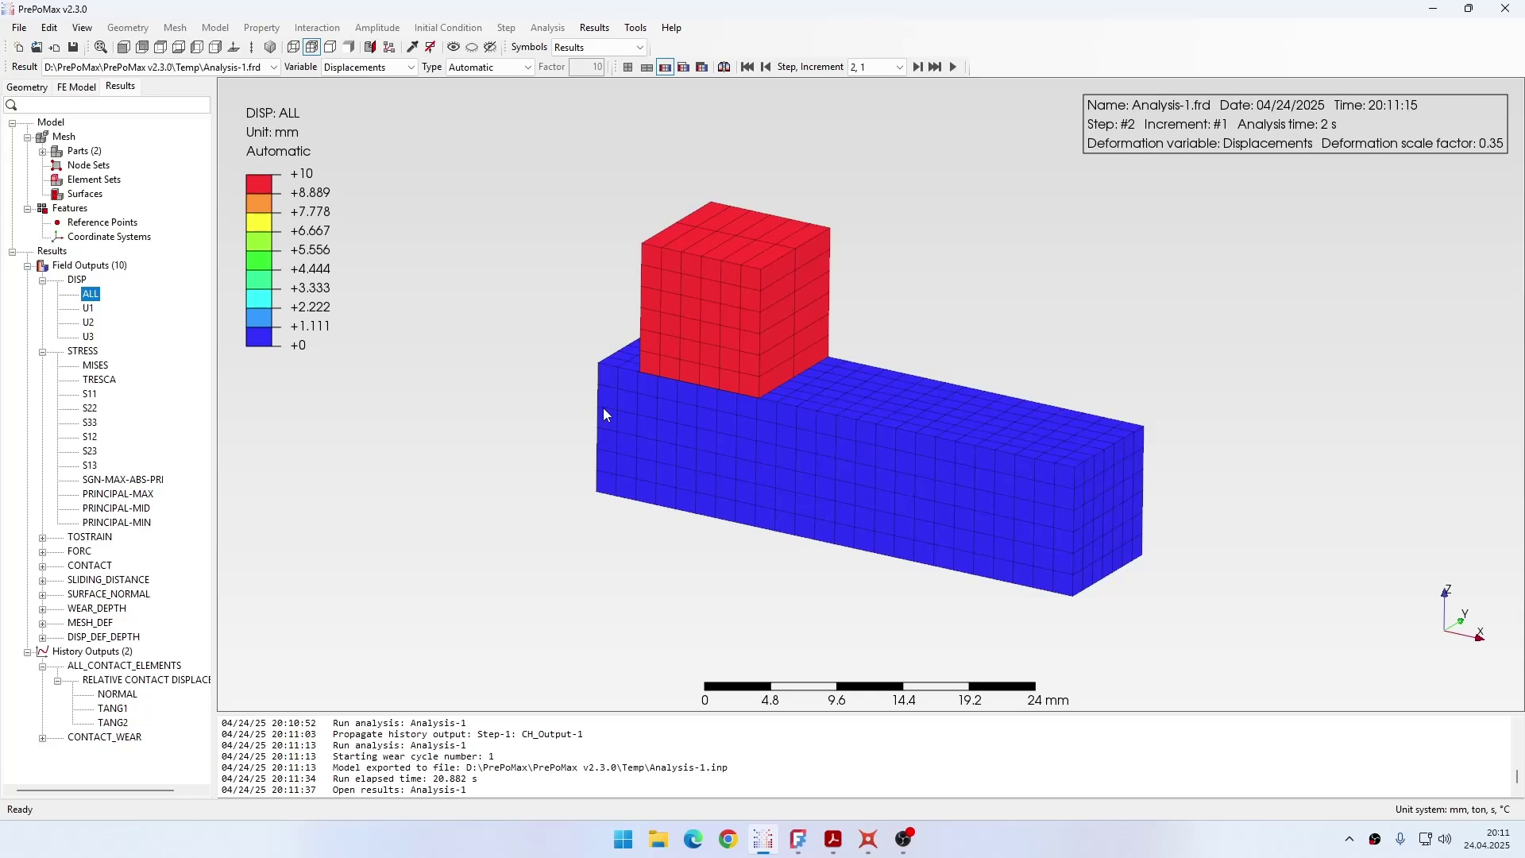
Set the deformation display of the results to True scale
left_click(516, 67)
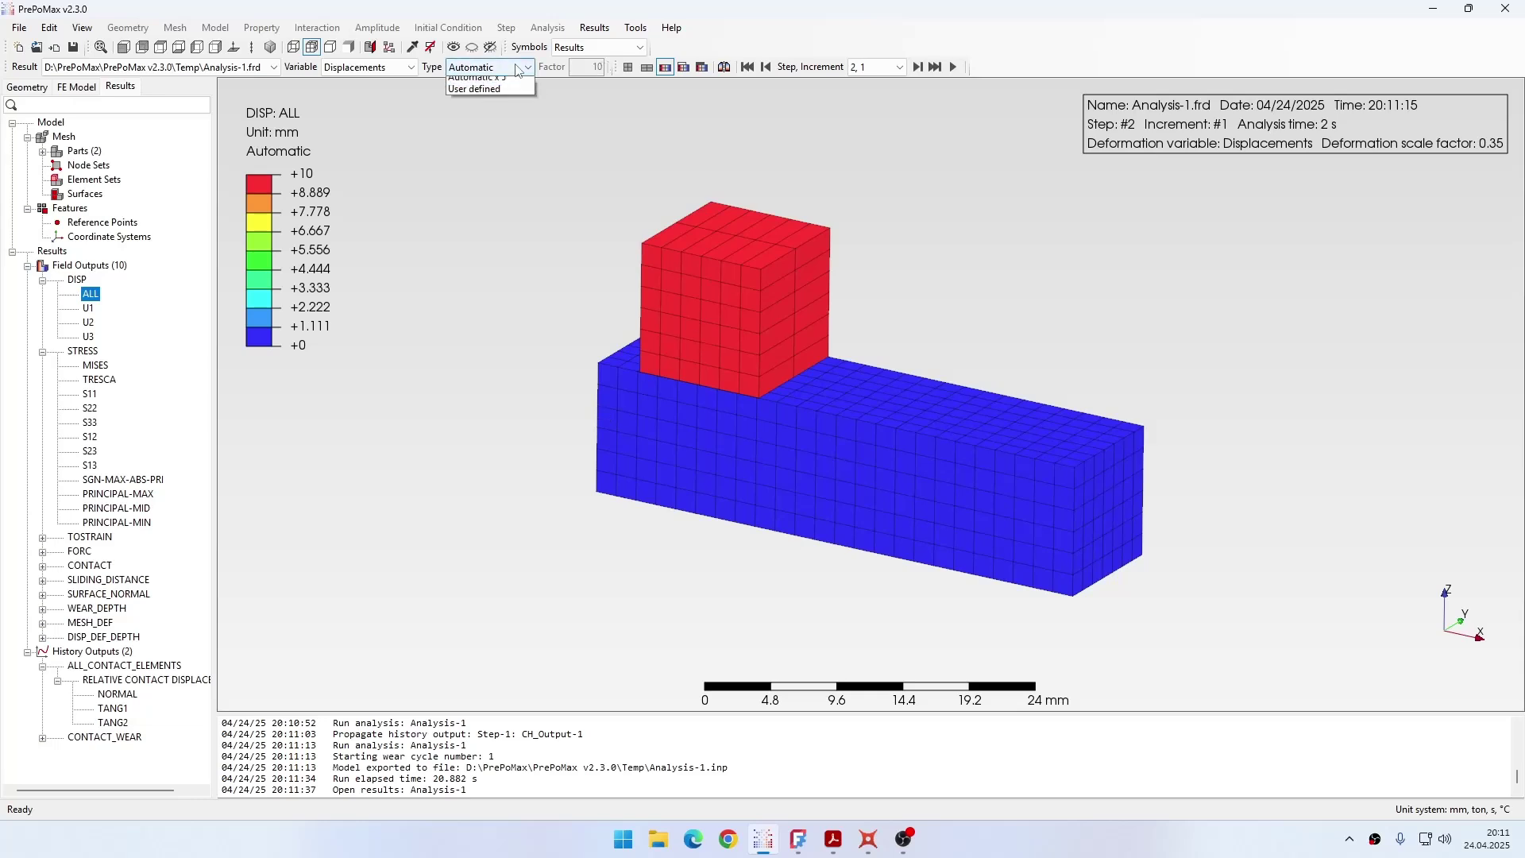
left_click(498, 94)
scroll(755, 385, "up", 2)
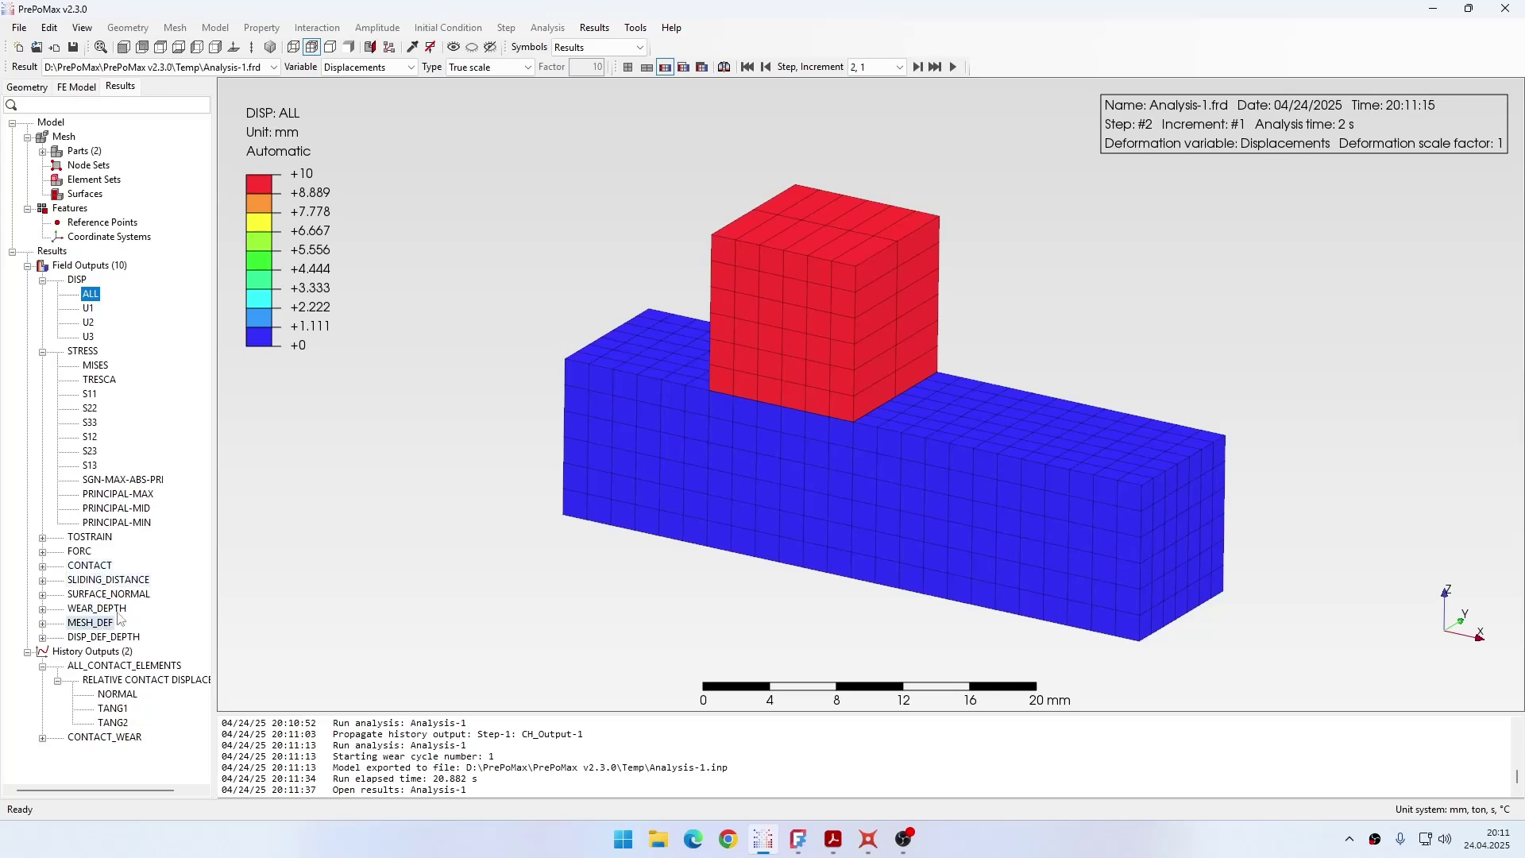
Display the contact pressure CPRESS on the model, followed by the overall SLIDING_DISTANCE field
left_click(42, 665)
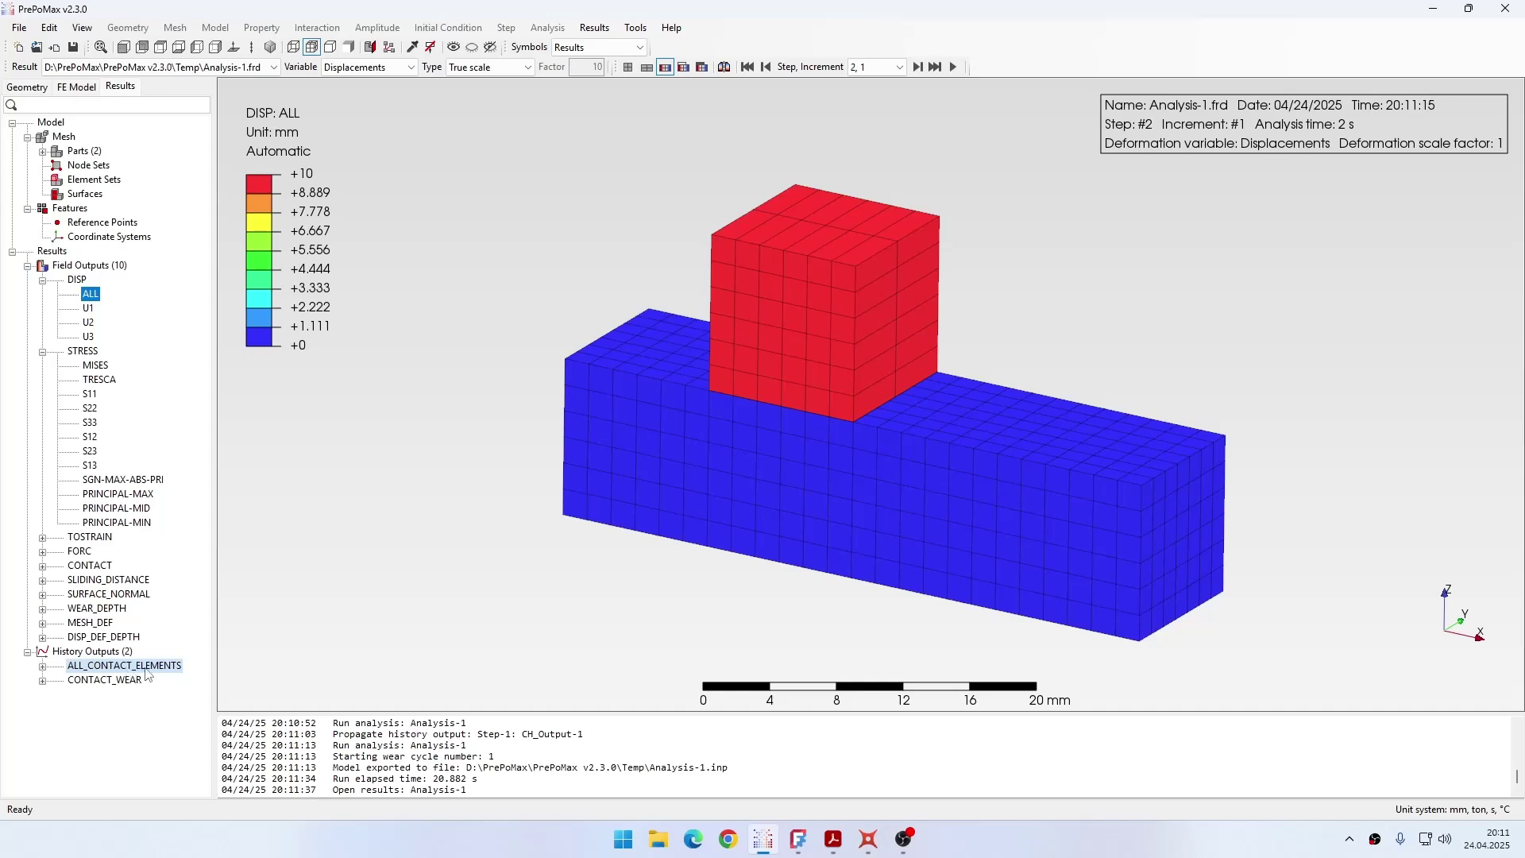
left_click(43, 566)
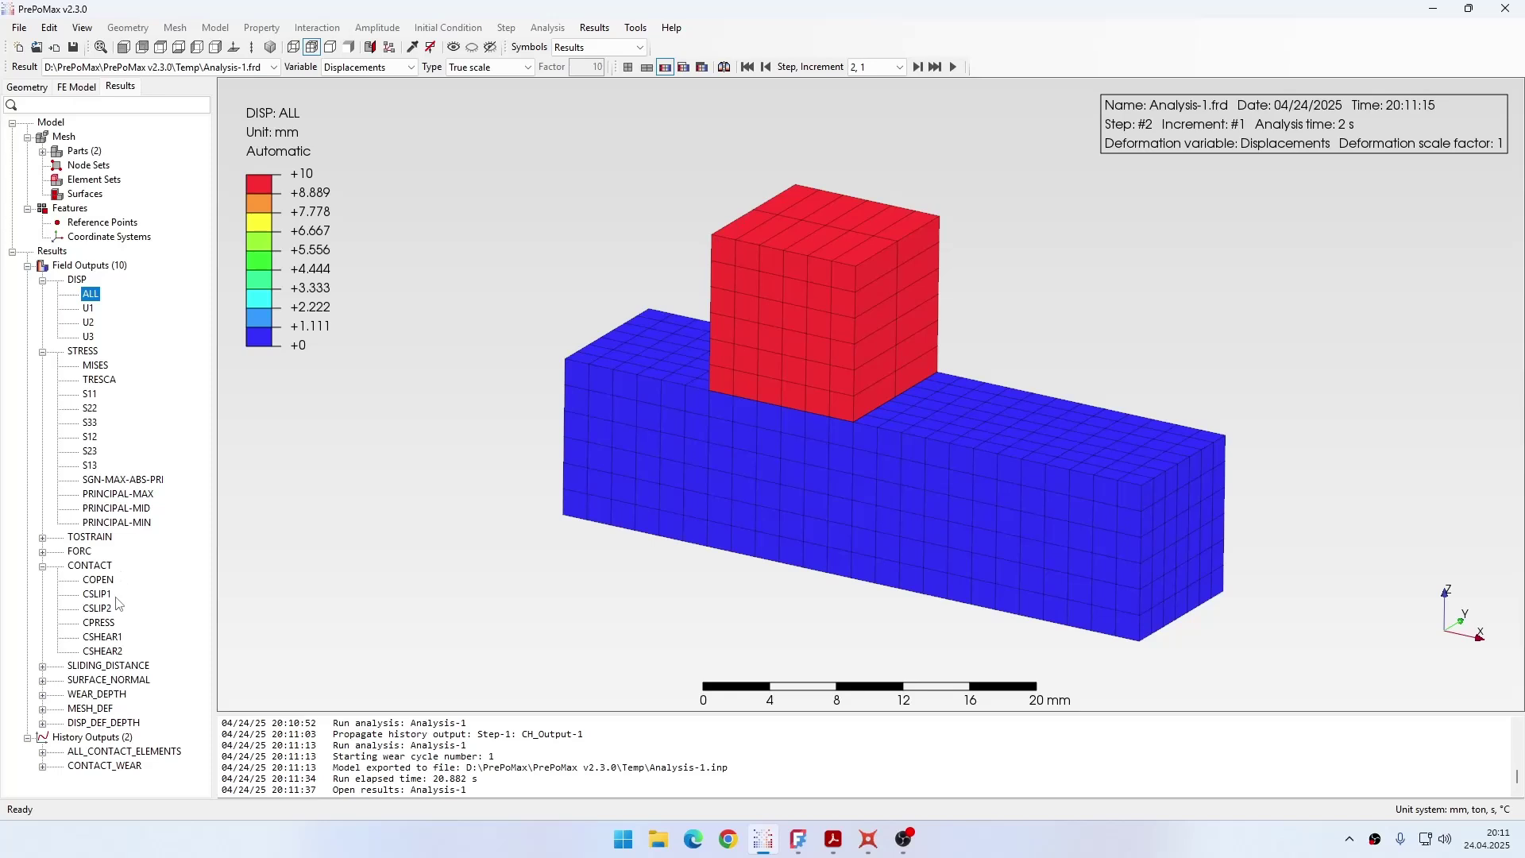
left_click(111, 623)
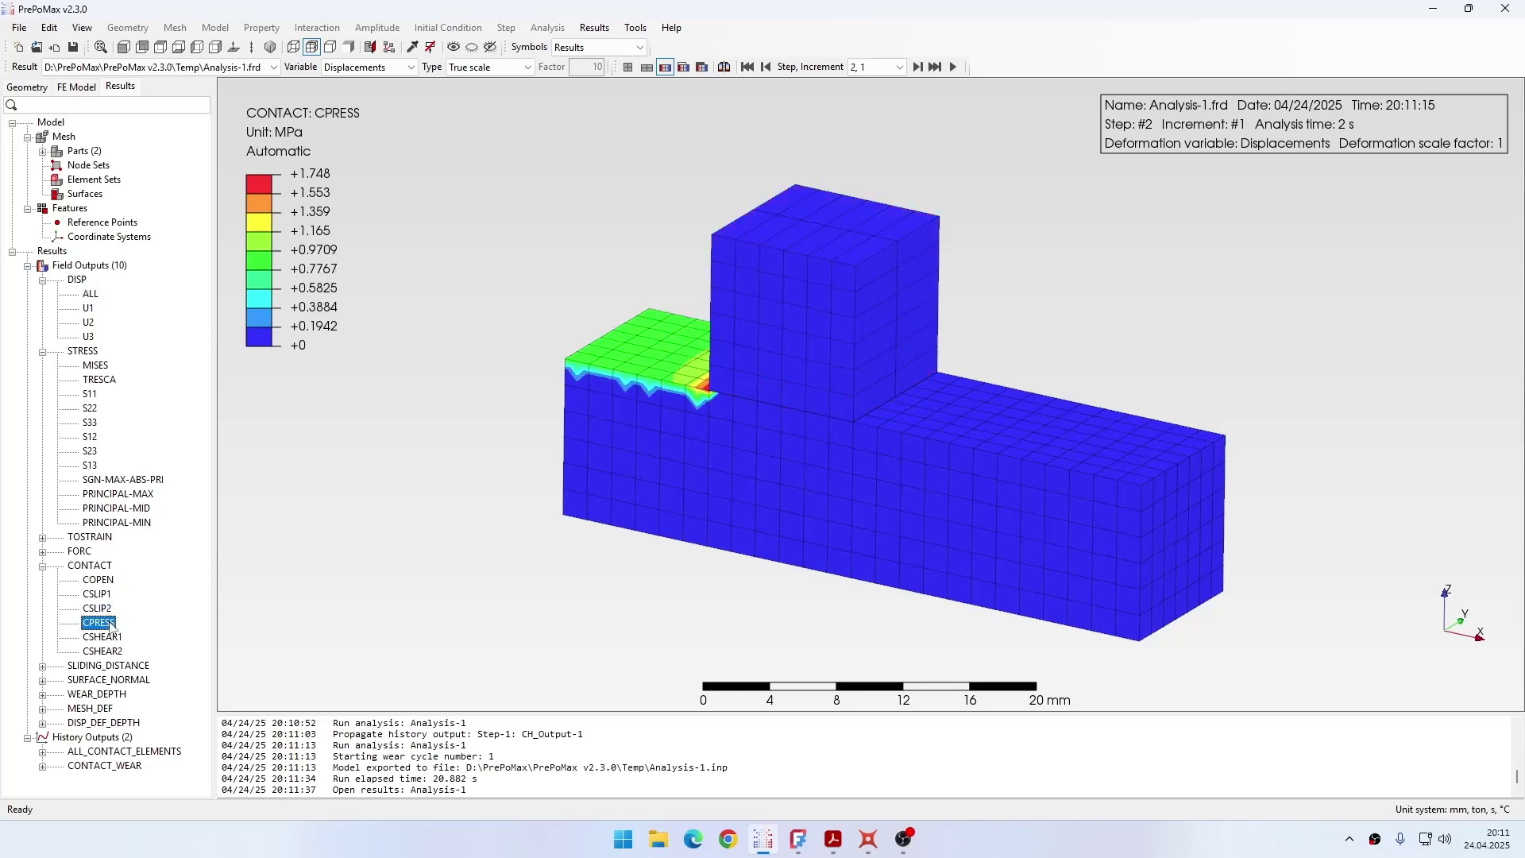
left_click(43, 667)
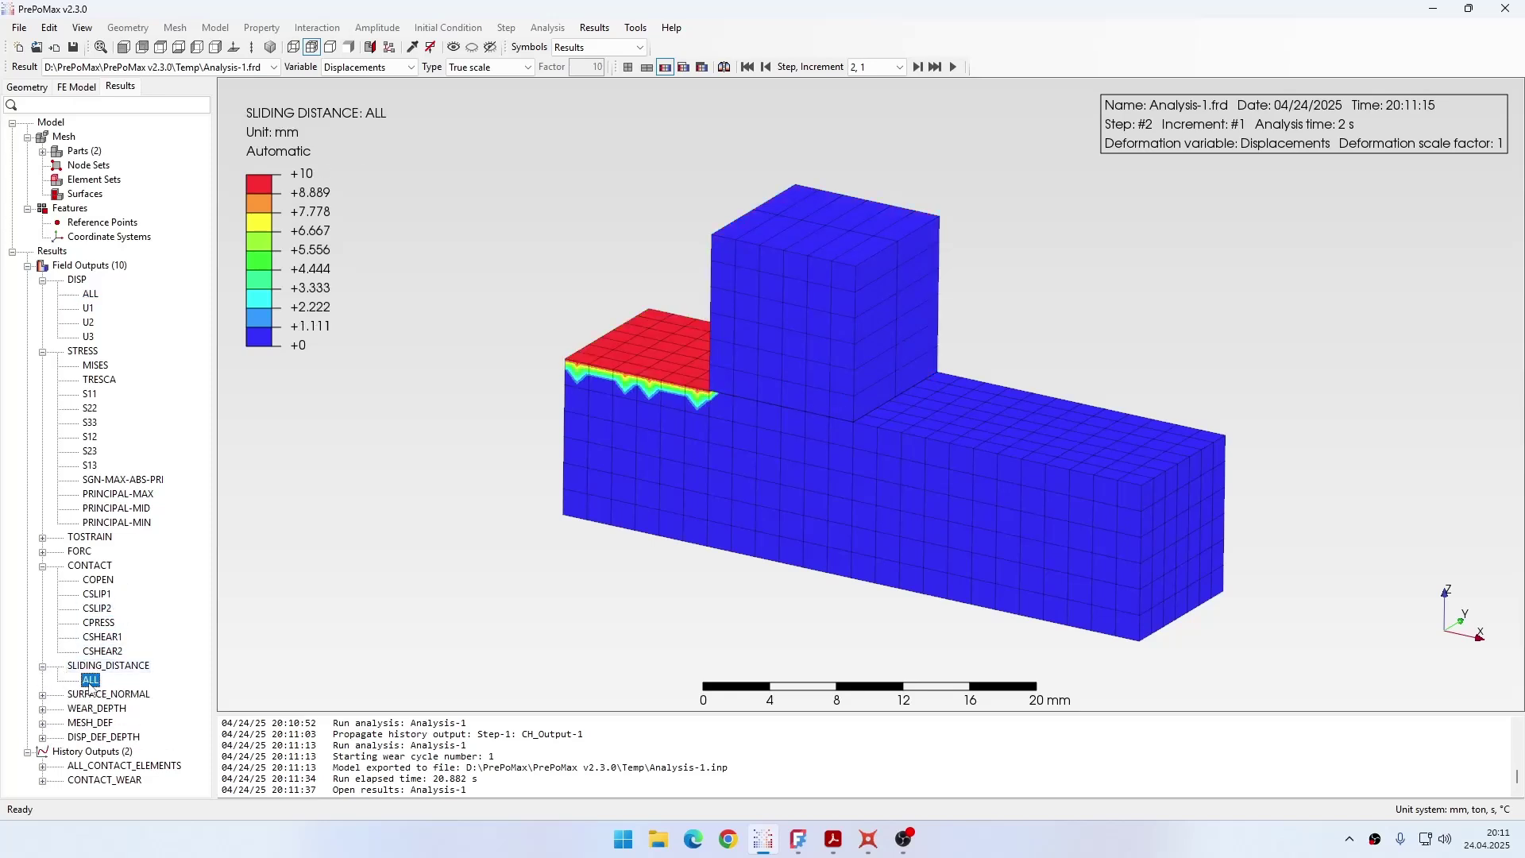
Display the overall WEAR_DEPTH field on the model
left_click(43, 709)
scroll(101, 705, "down", 1)
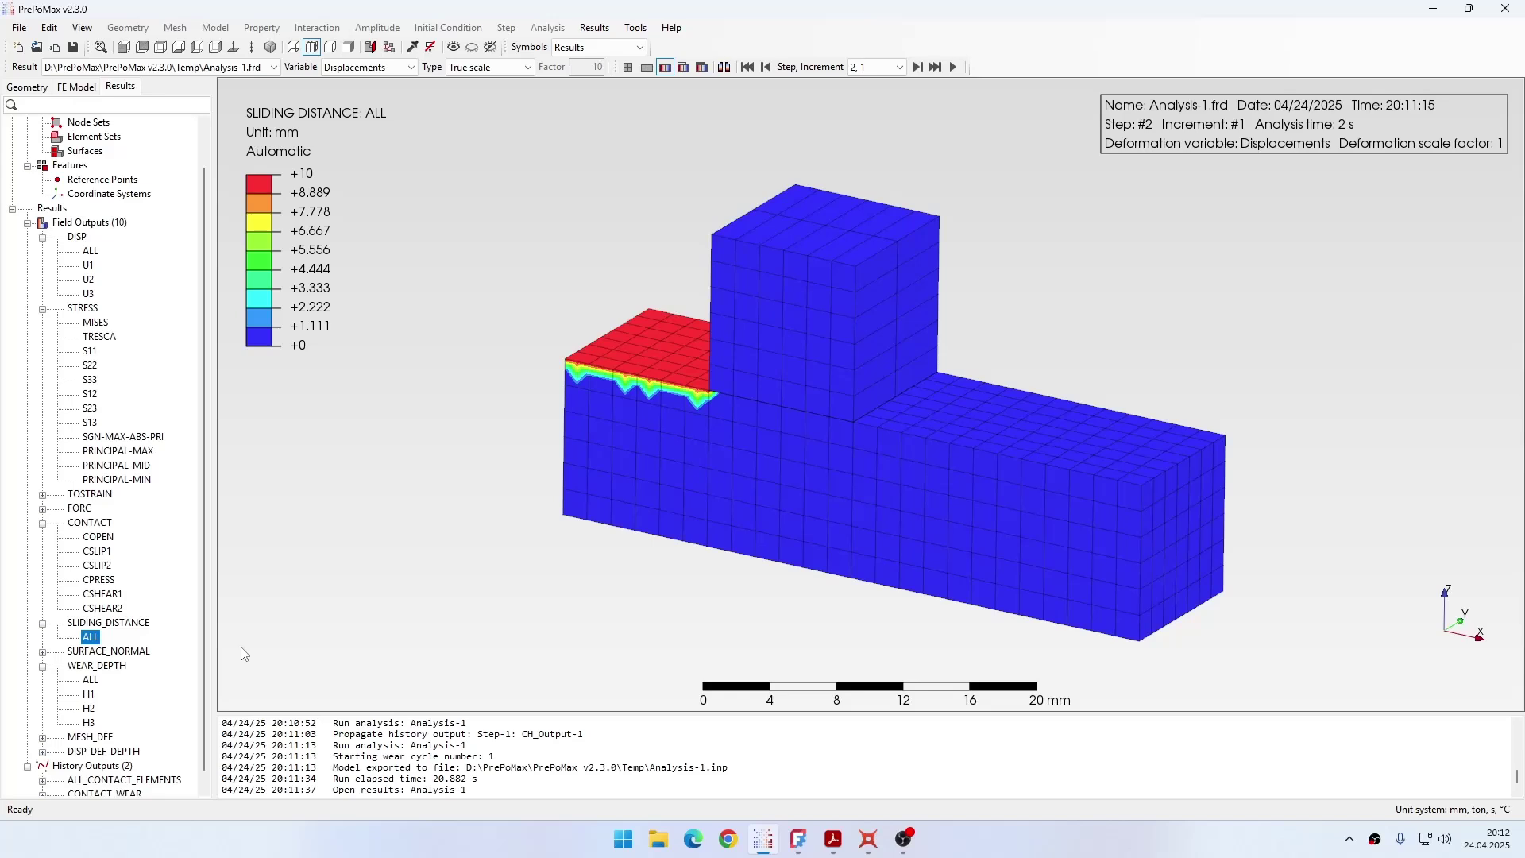
left_click(521, 603)
left_click(90, 680)
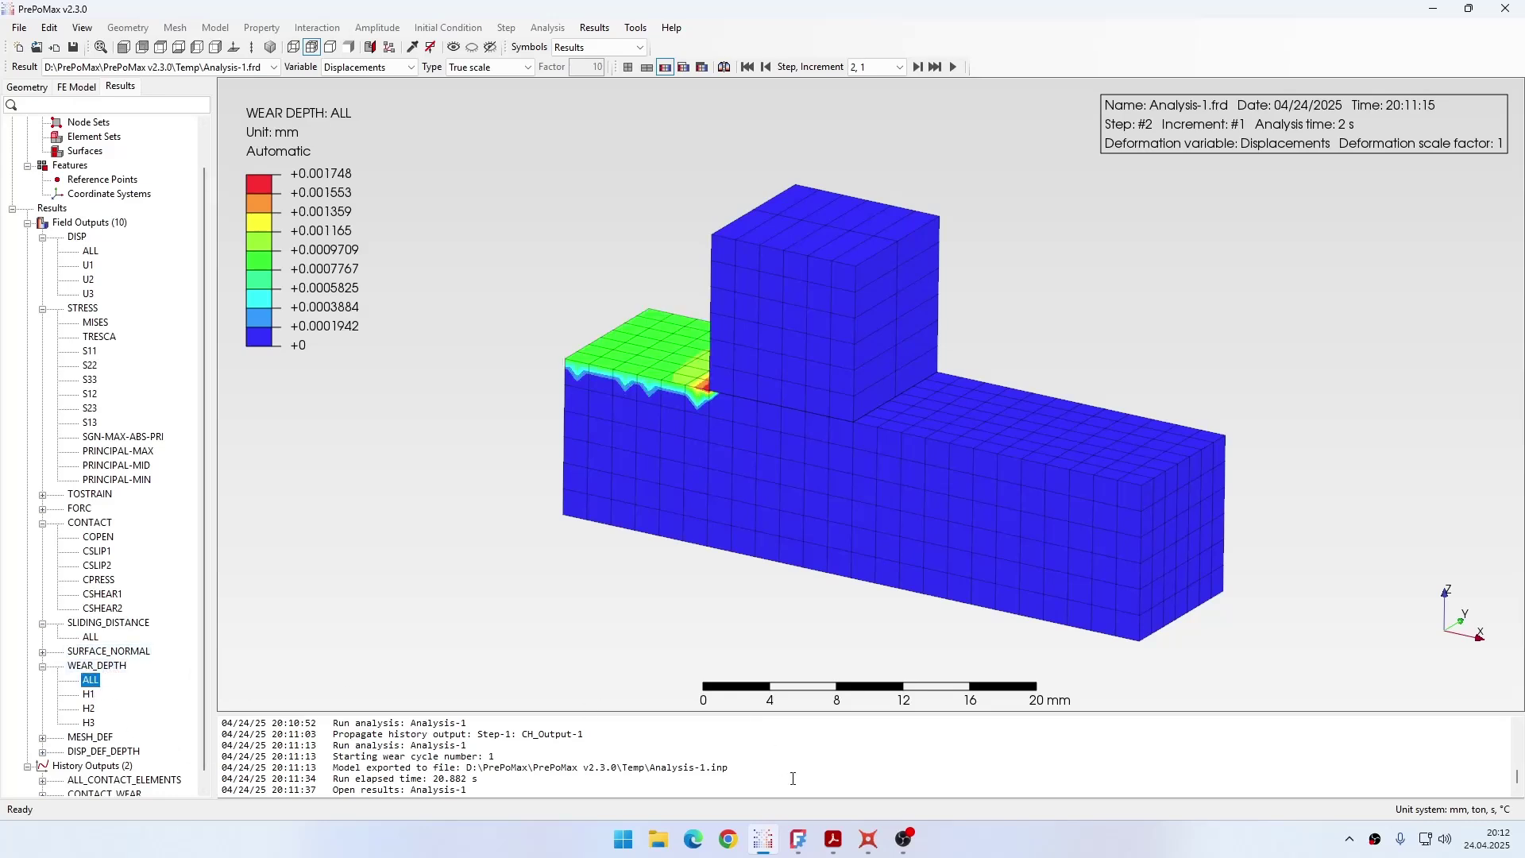
Switch to the PrePoMax manual in the PDF reader and examine the Archard wear model description, its equations and its references
left_click(832, 837)
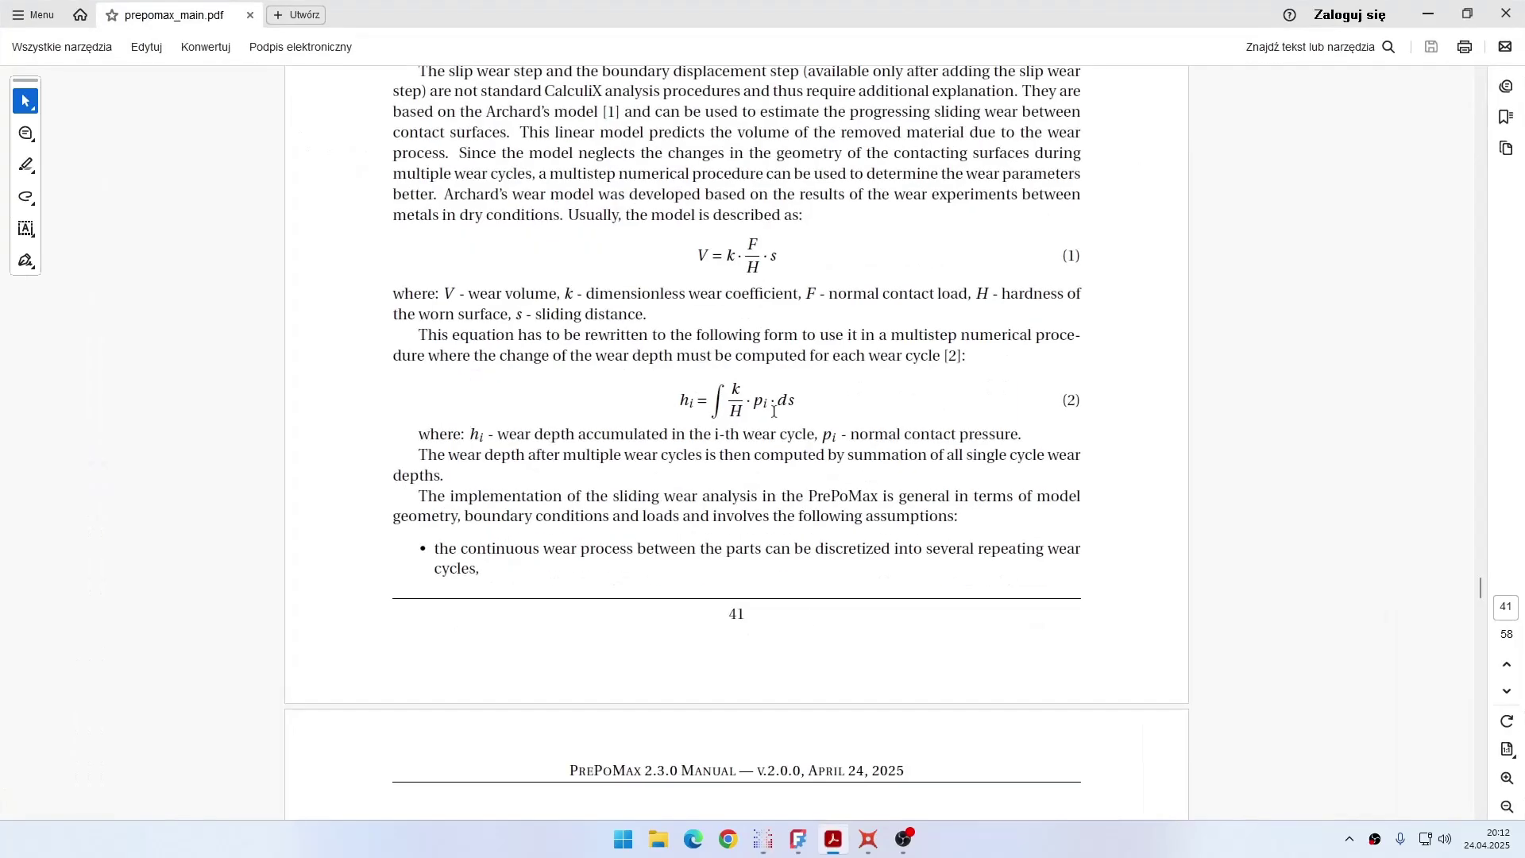
scroll(810, 288, "up", 3, "ctrl")
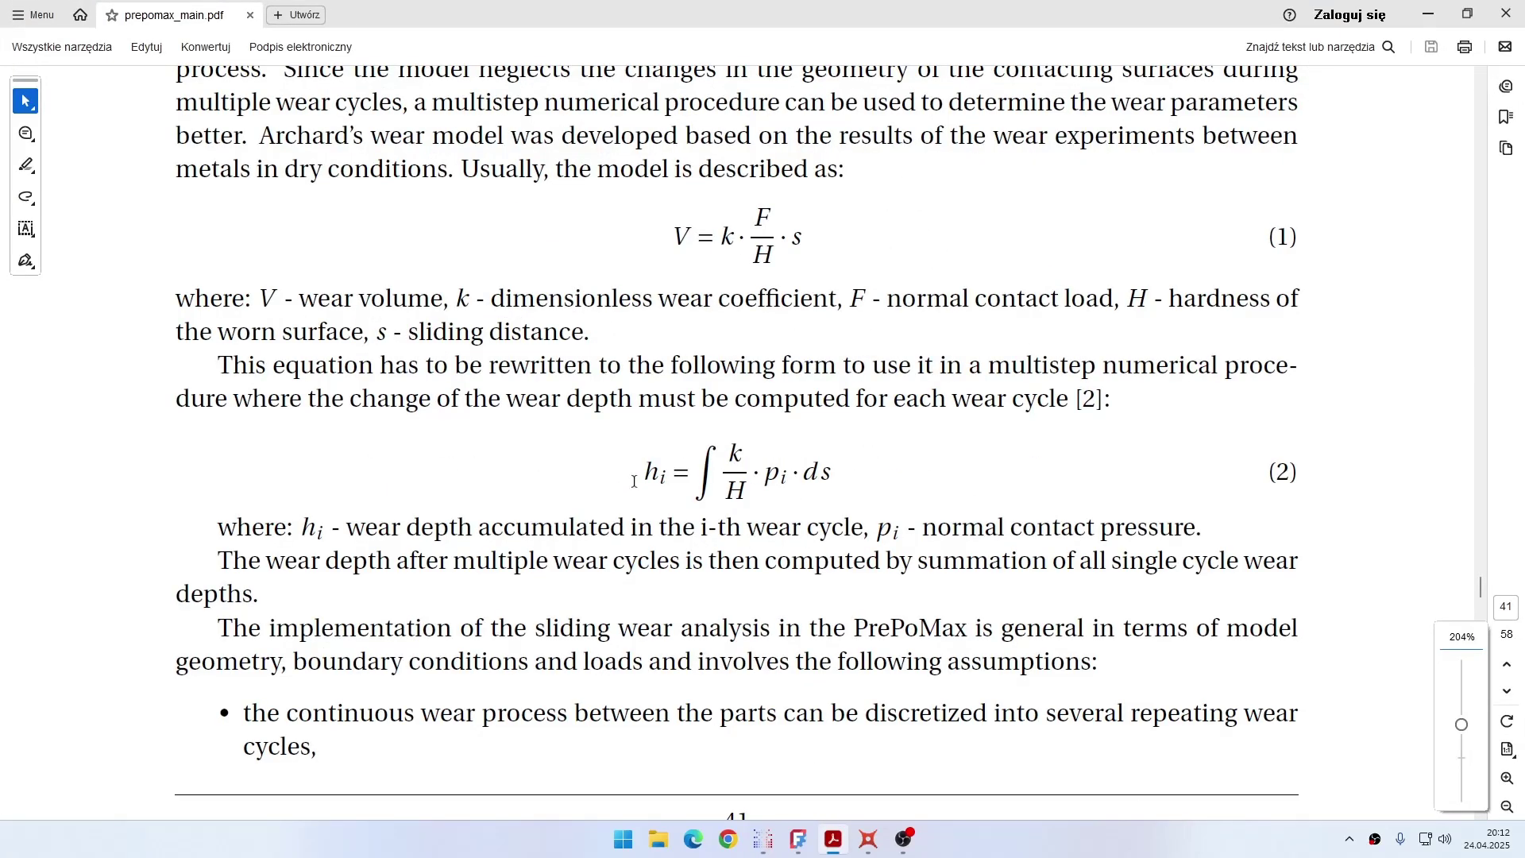
scroll(635, 481, "up", 3)
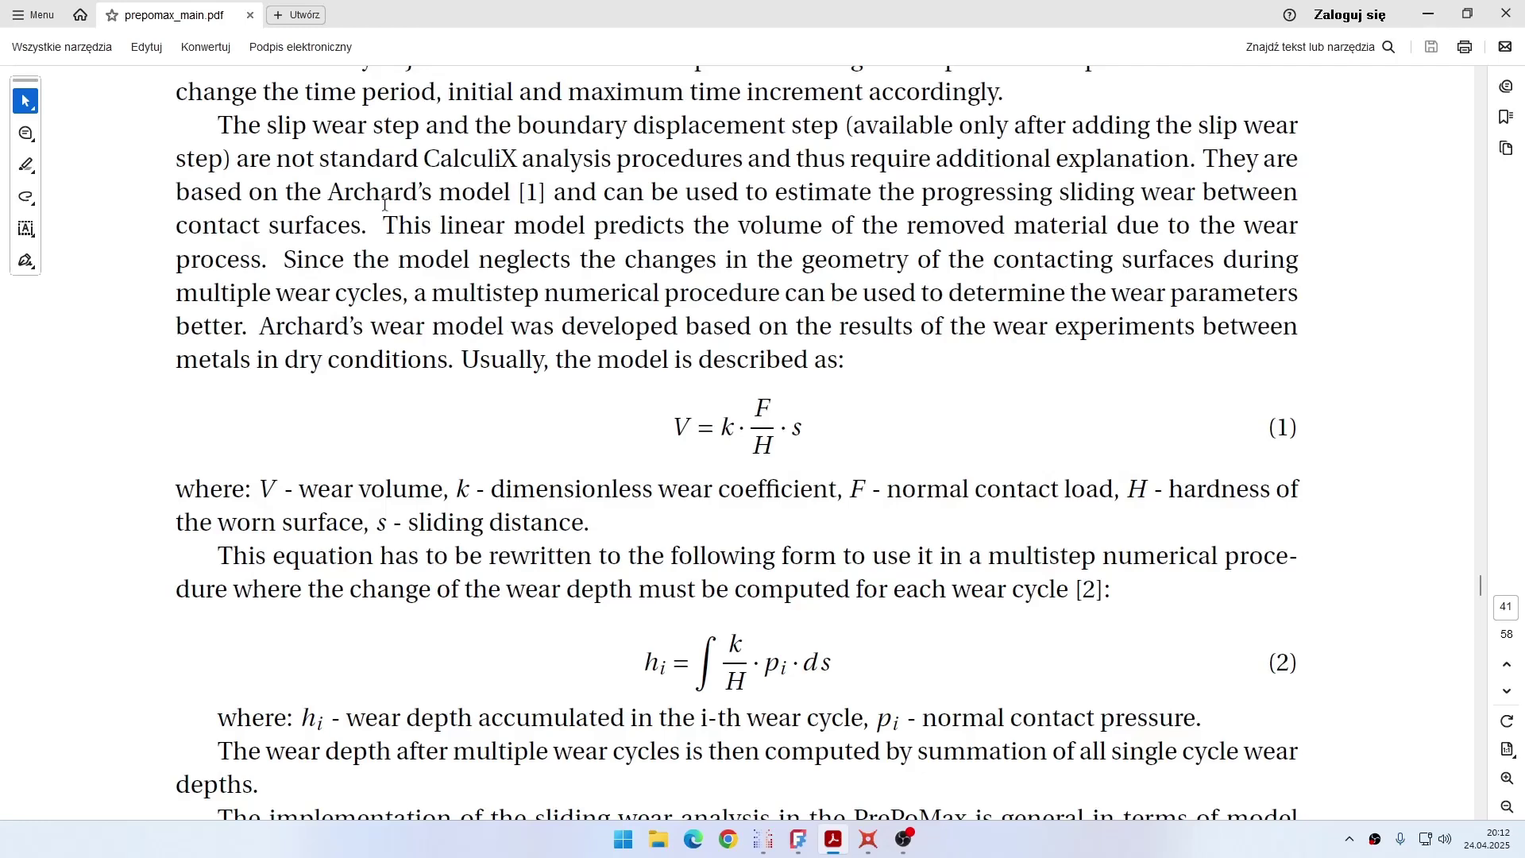
left_click_drag(332, 192, 510, 194)
left_click(596, 425)
scroll(845, 338, "down", 2)
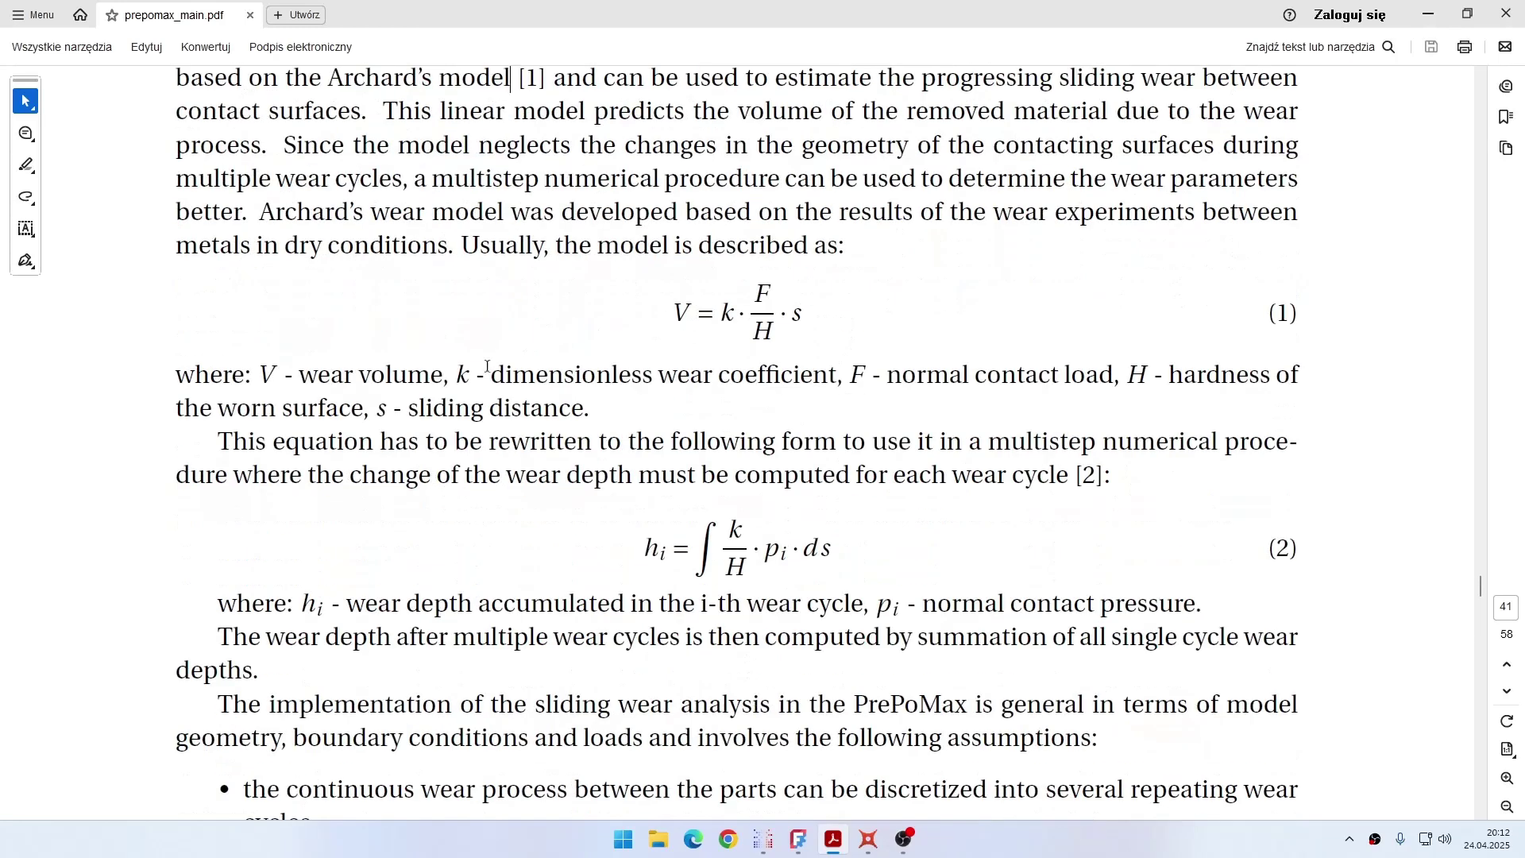
left_click_drag(1069, 476, 1102, 476)
scroll(631, 478, "down", 12)
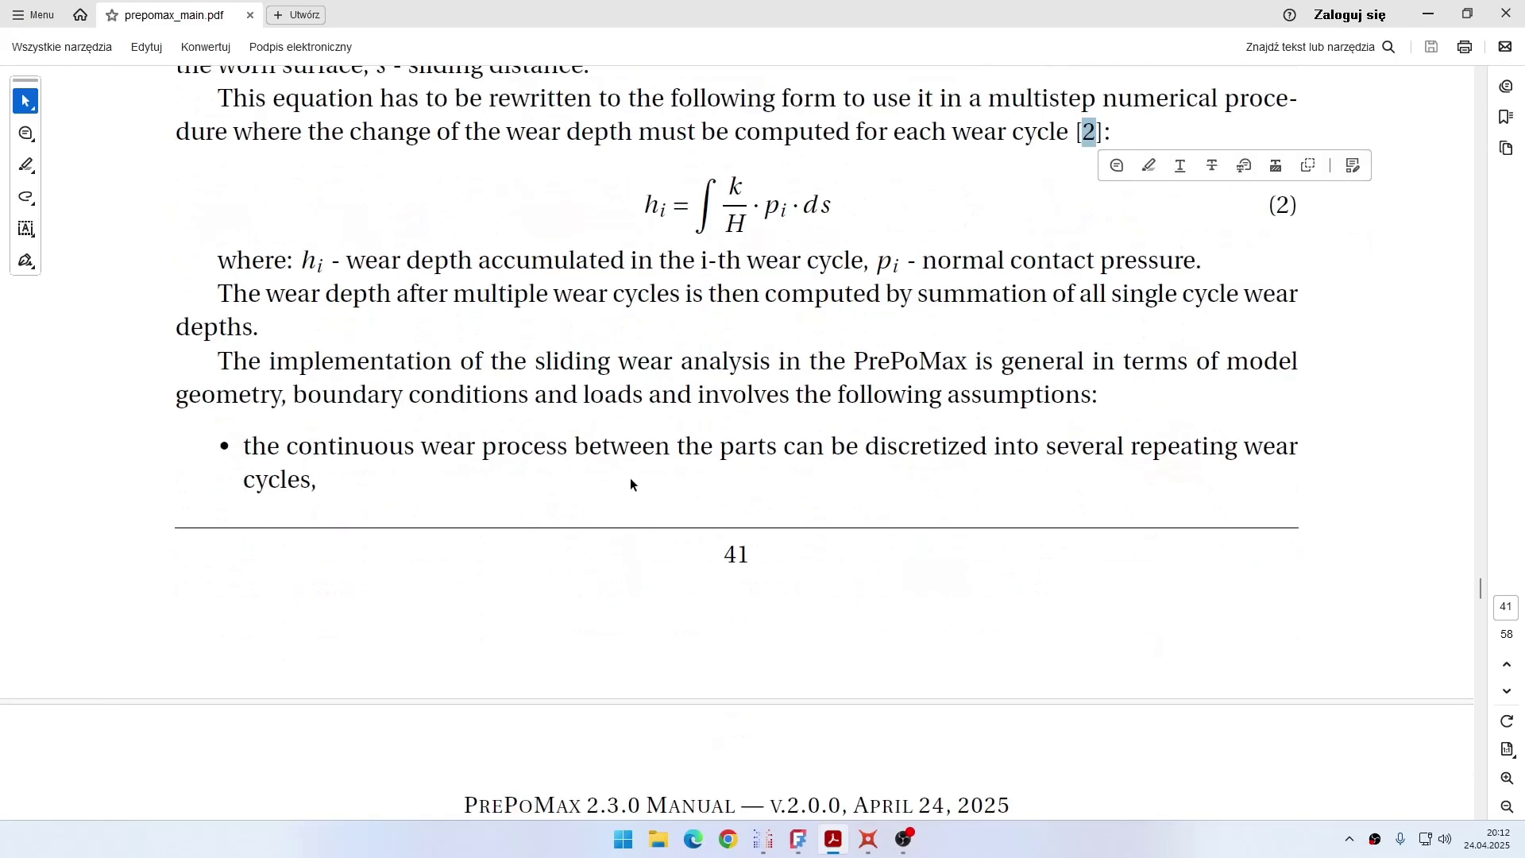
scroll(449, 476, "down", 14)
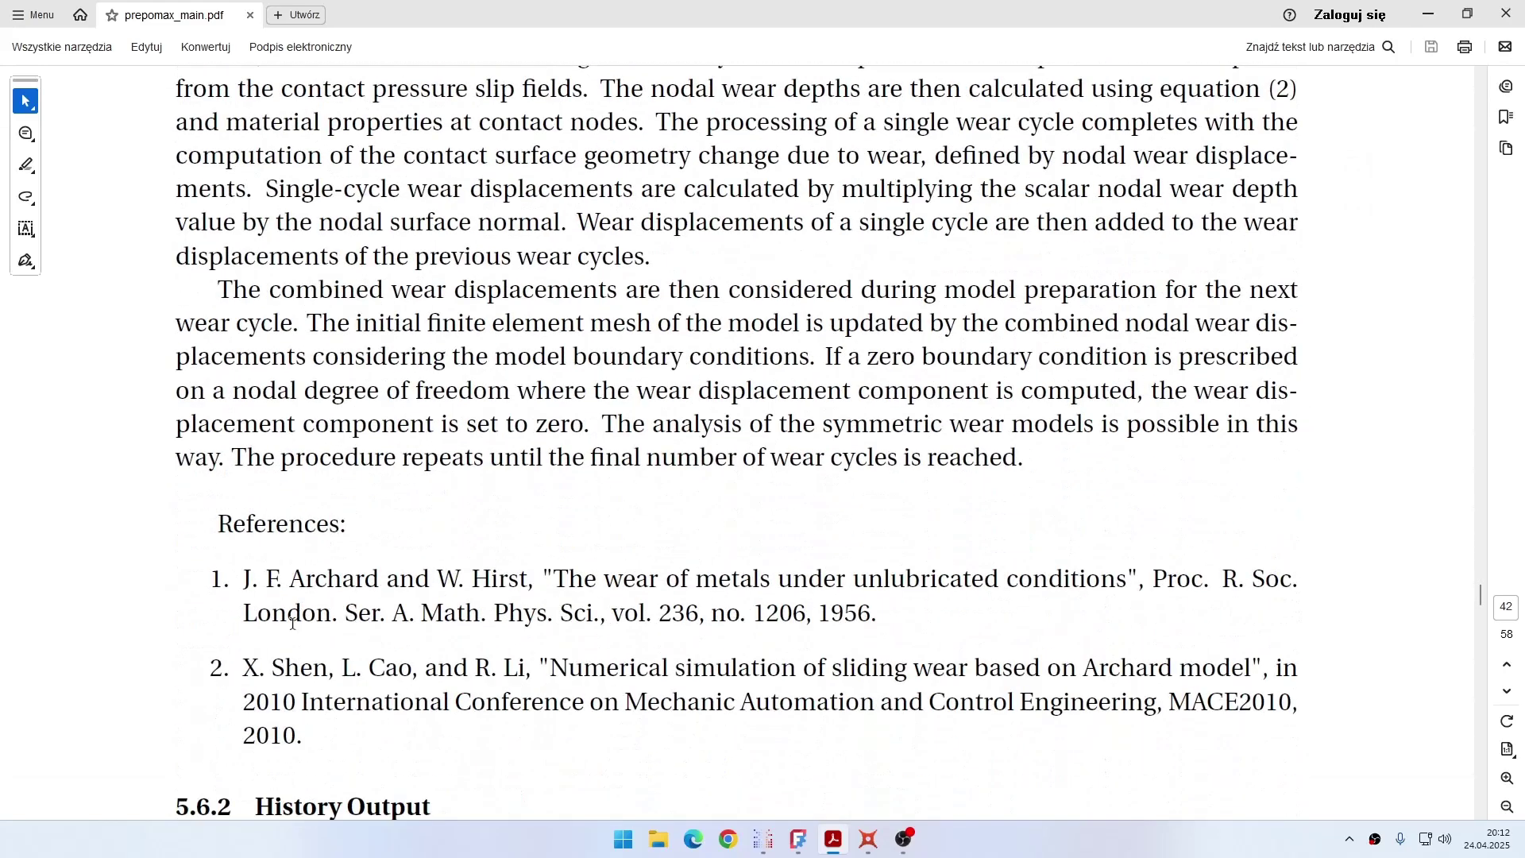
Return to wear depth equation (2) in the manual, magnify it and highlight its wear coefficient k
scroll(378, 675, "up", 20)
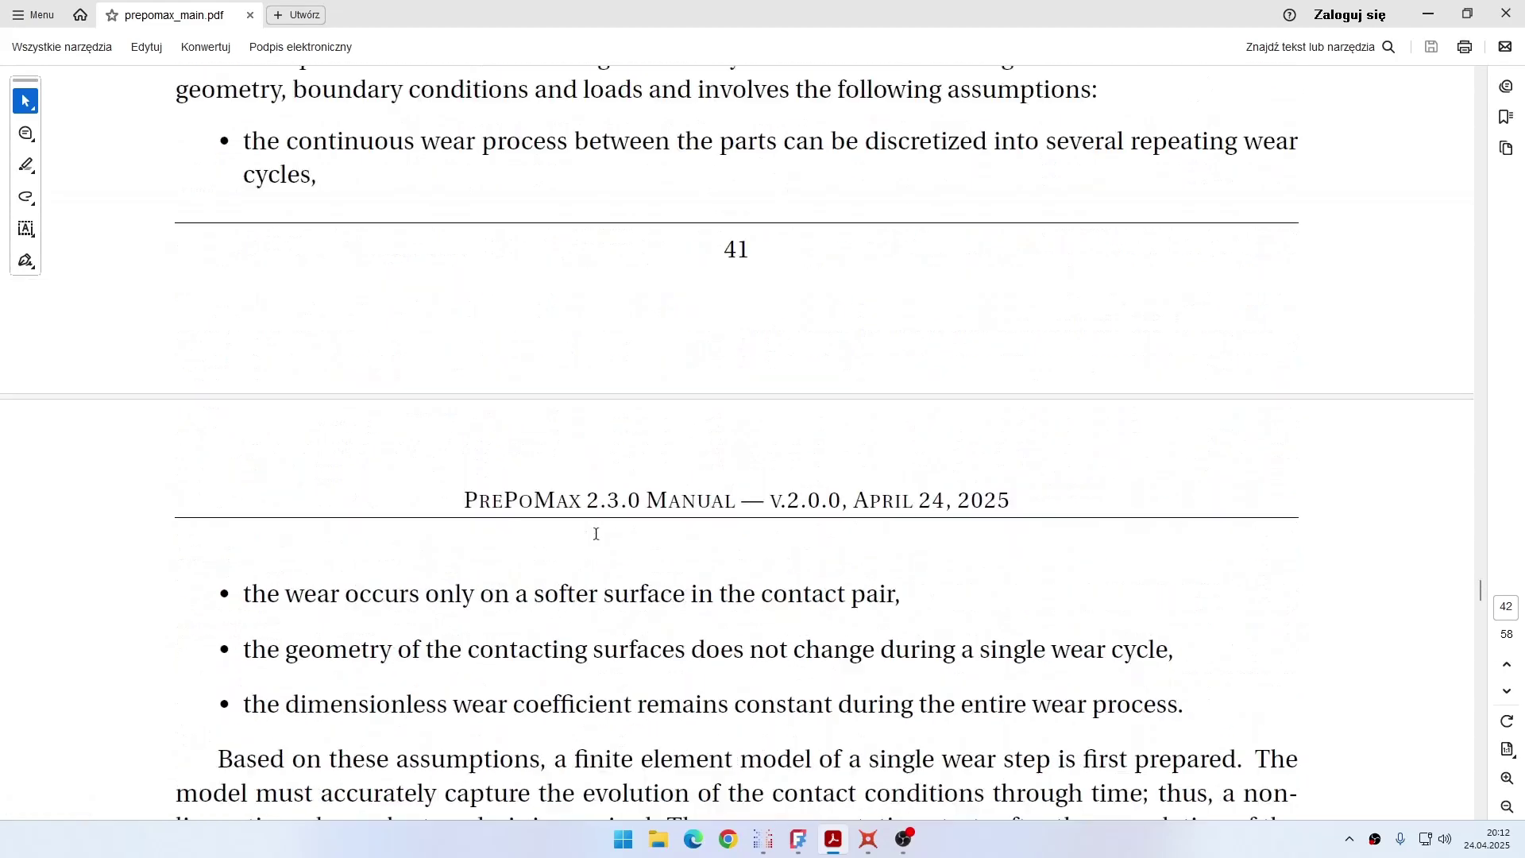
scroll(579, 528, "up", 2)
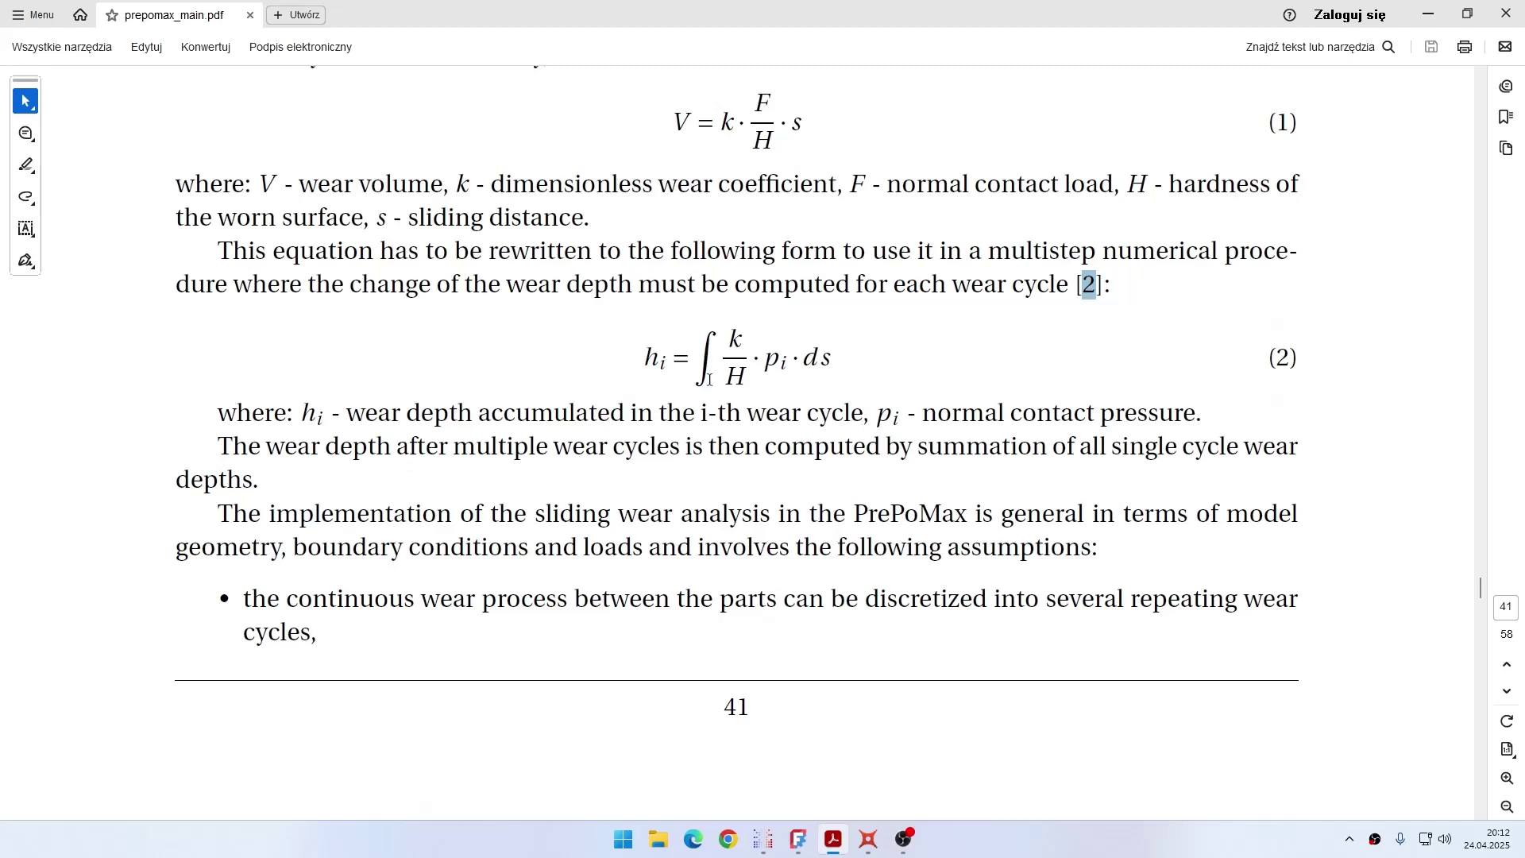
scroll(757, 375, "up", 3, "ctrl")
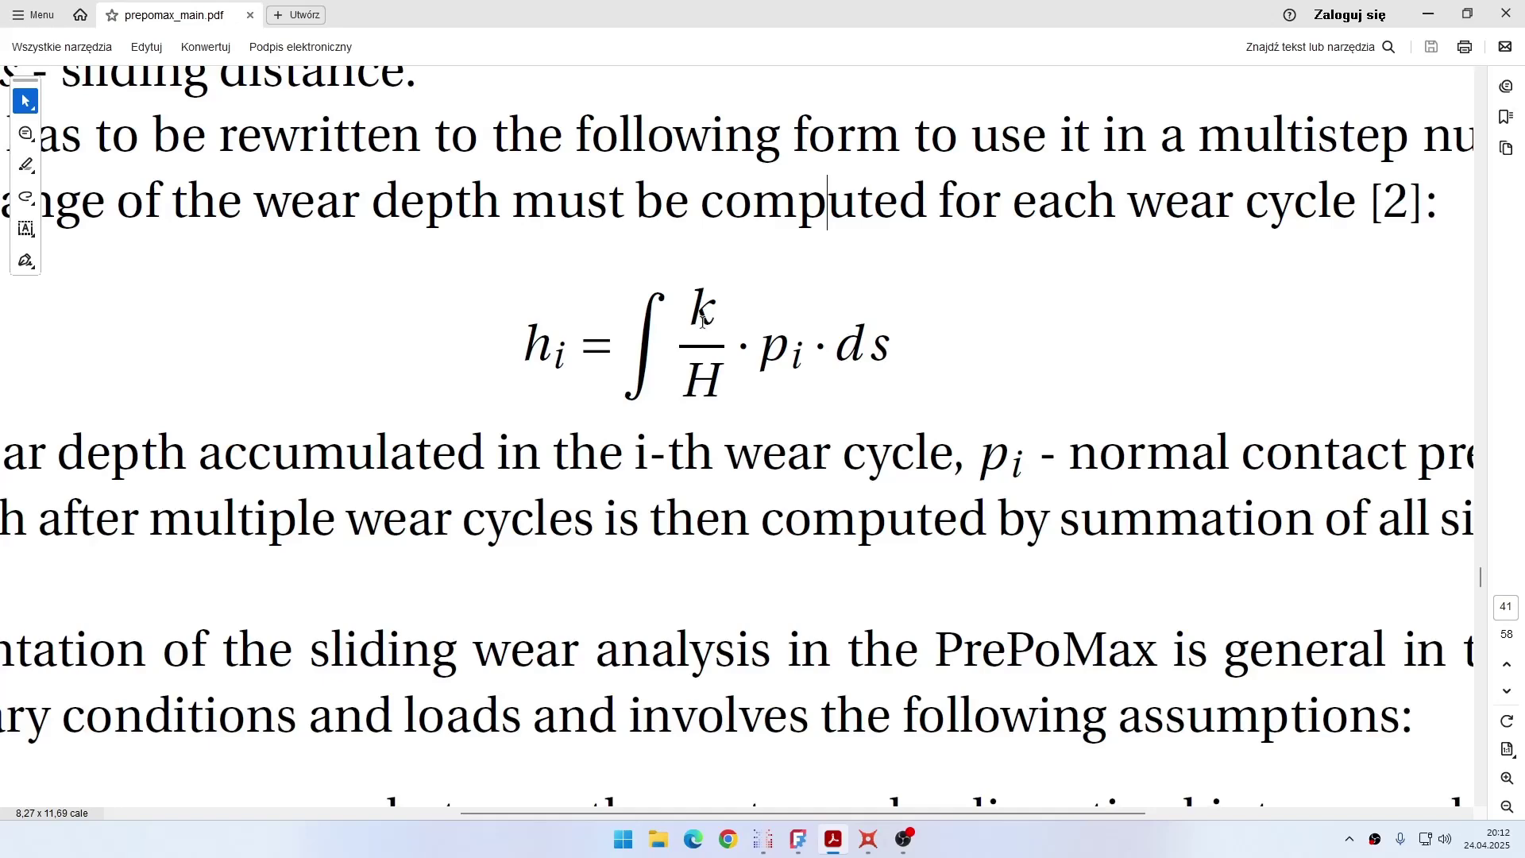
double_click(699, 304)
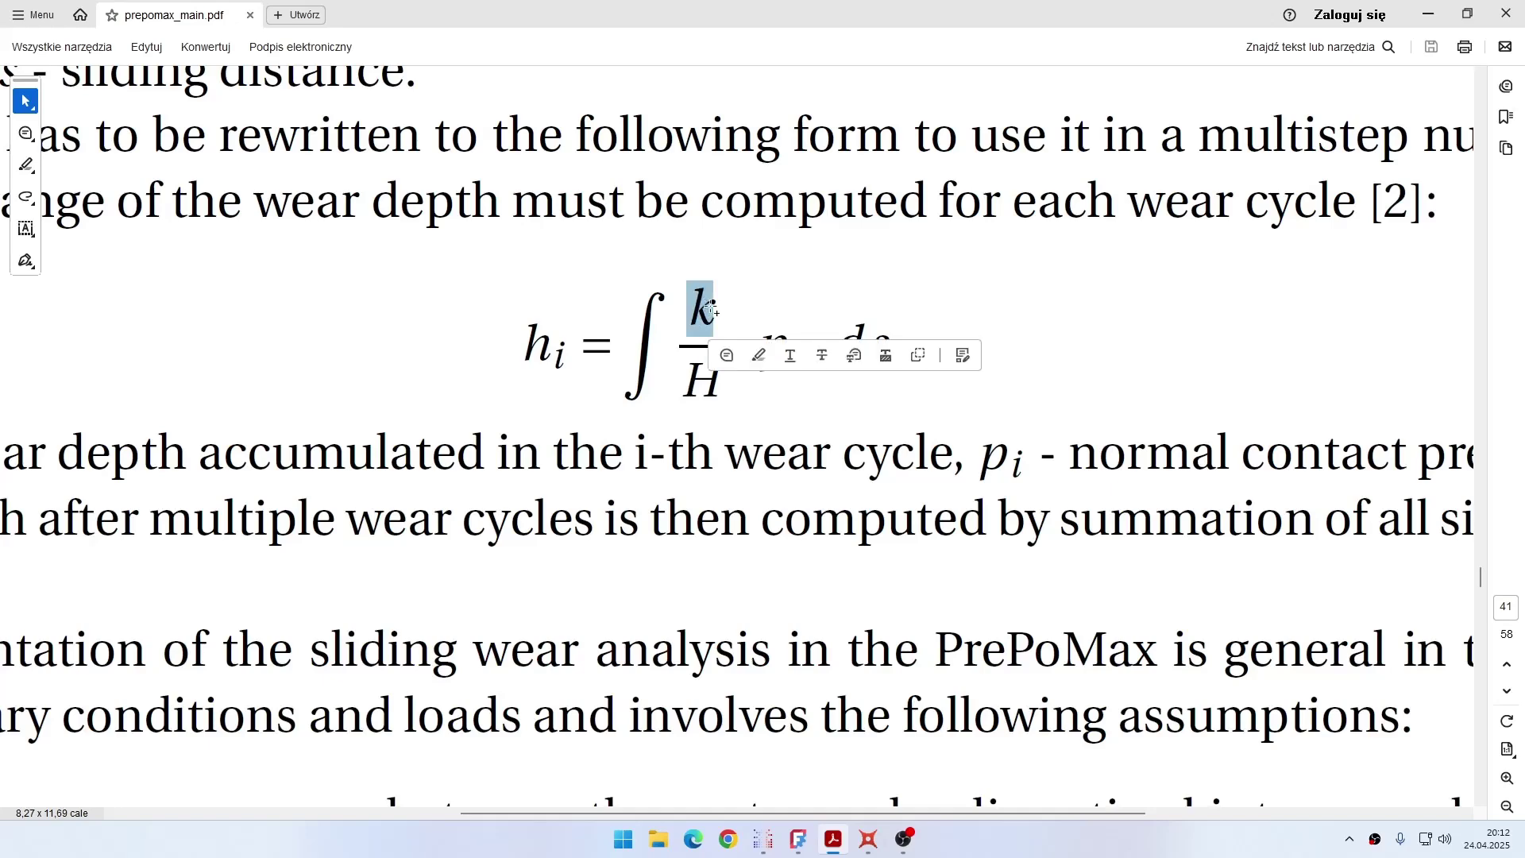
Examine wear depth equation (2) in the manual, highlighting its hardness H, contact pressure p, sliding distance s and wear depth h terms in turn
scroll(699, 310, "down", 1, "ctrl")
left_click(779, 282)
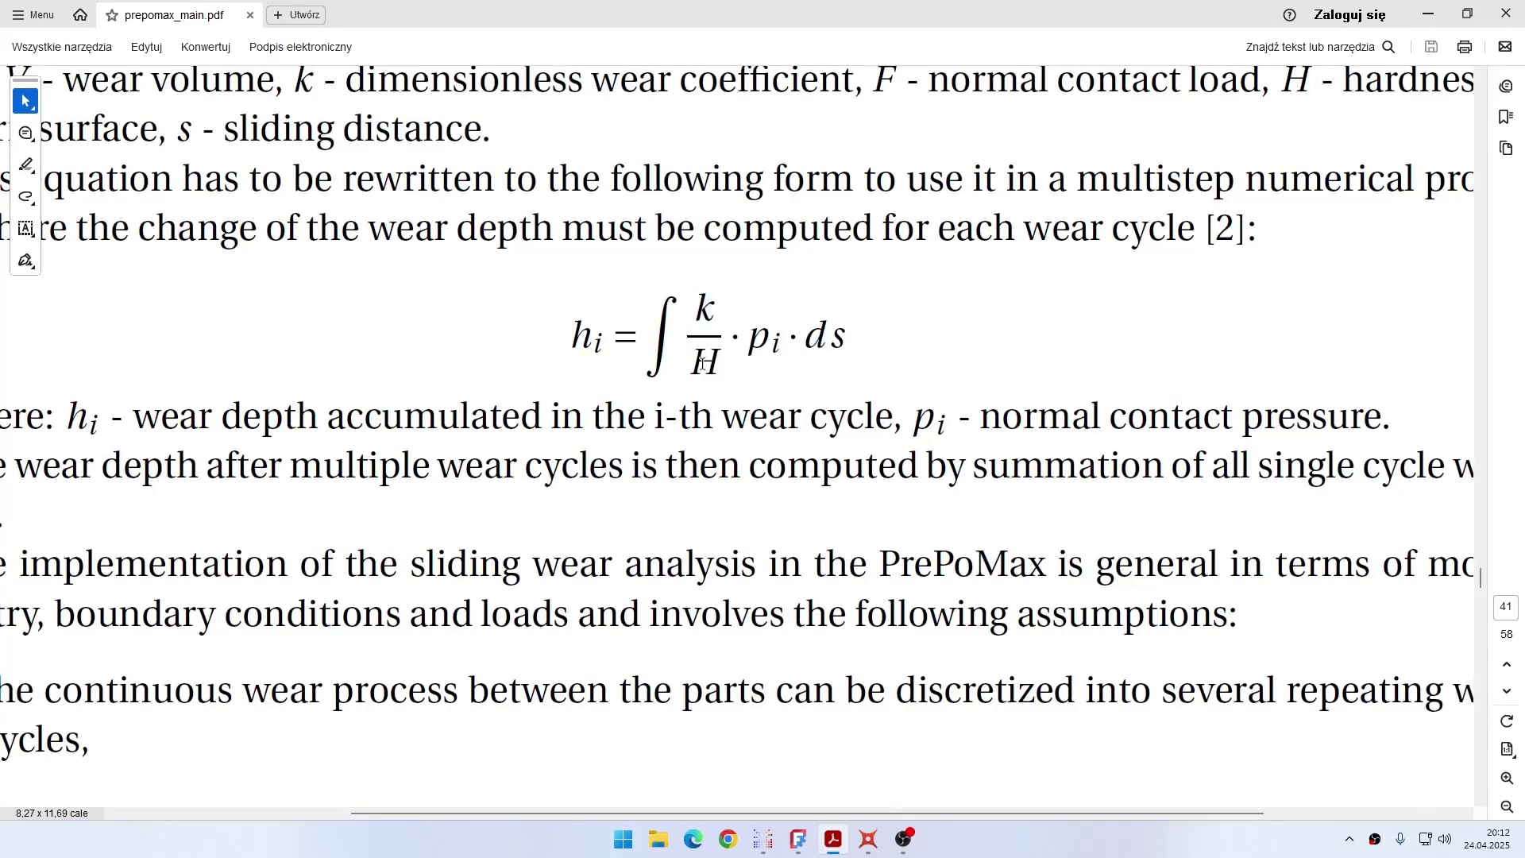
double_click(703, 361)
left_click(857, 257)
double_click(758, 338)
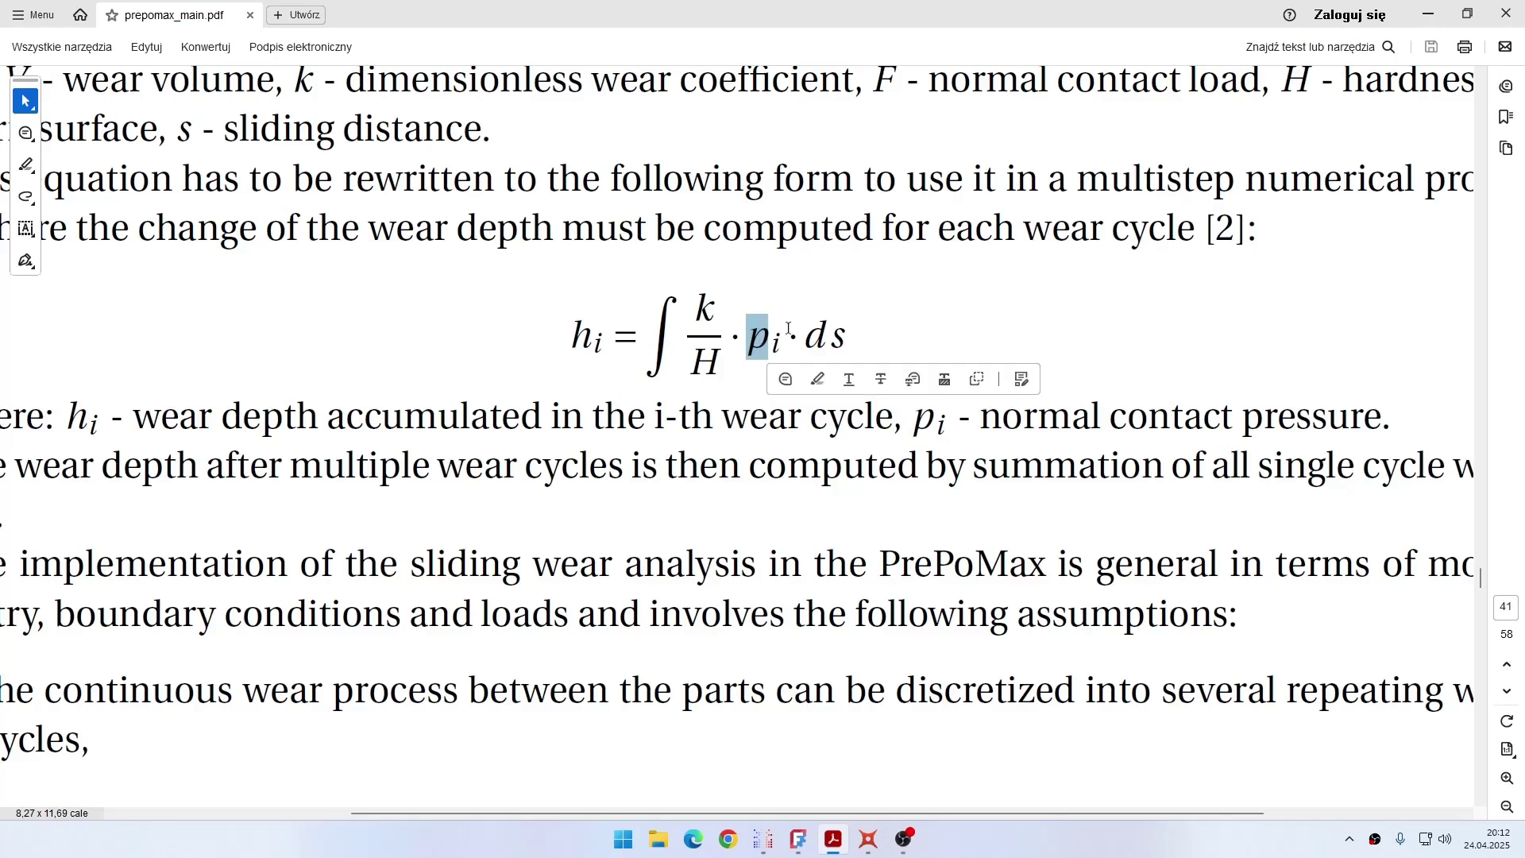
double_click(837, 335)
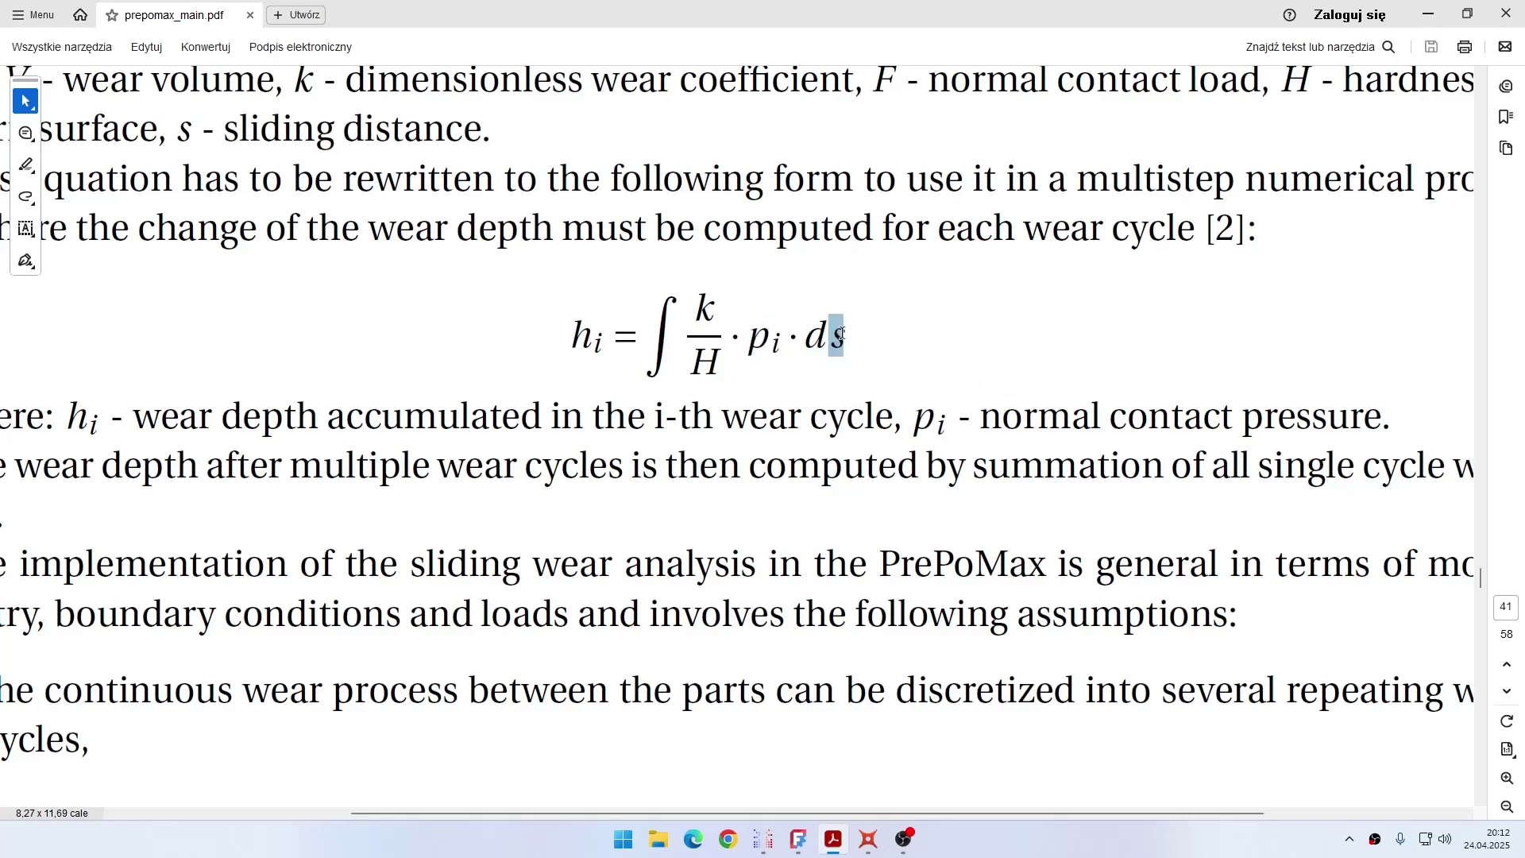
left_click(899, 251)
left_click_drag(592, 333, 565, 330)
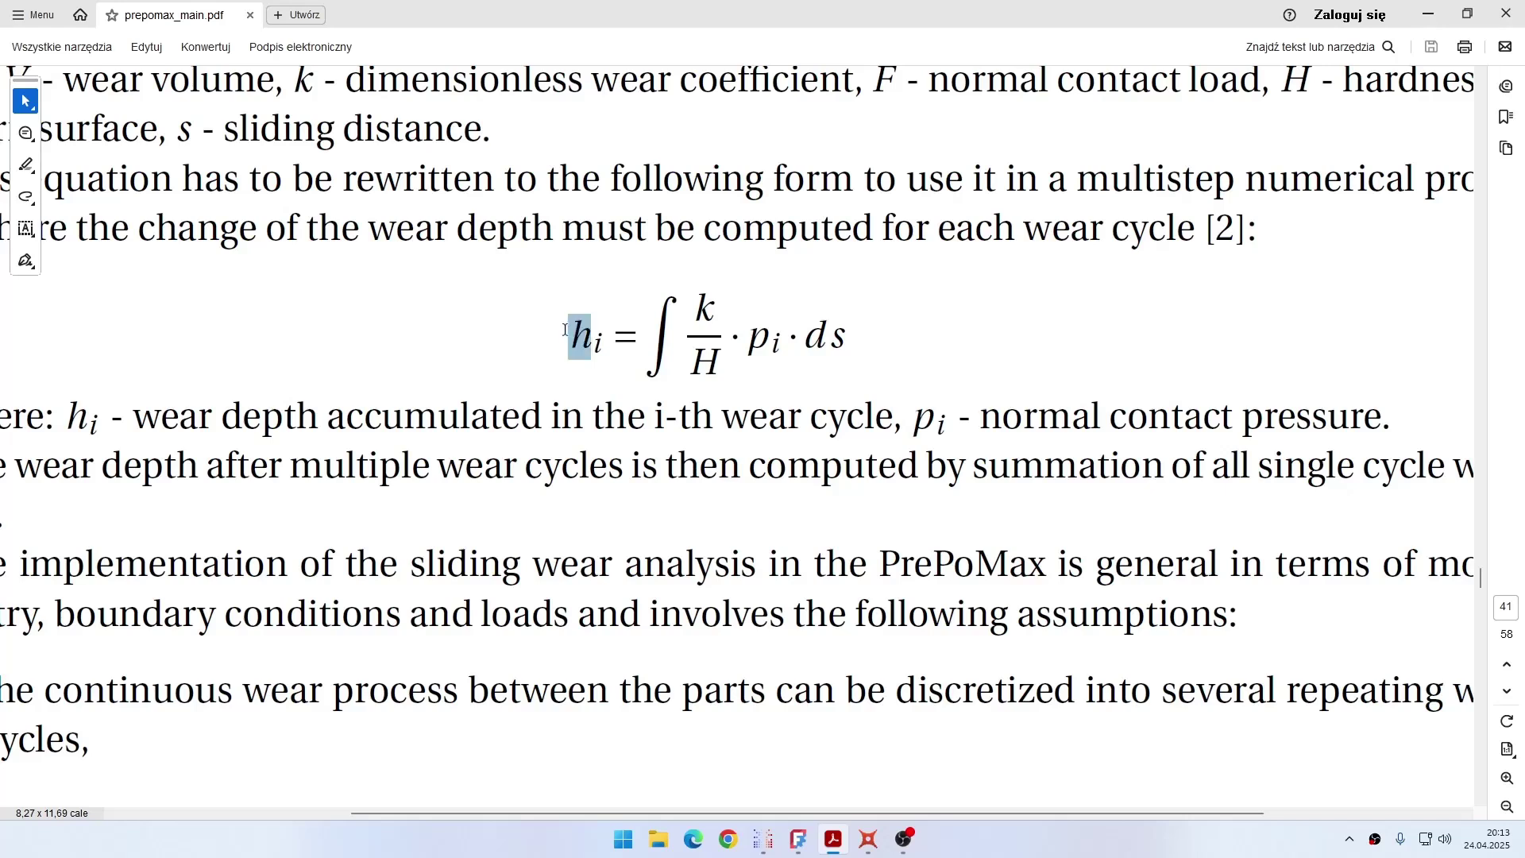
left_click(814, 238)
scroll(846, 350, "down", 2, "ctrl")
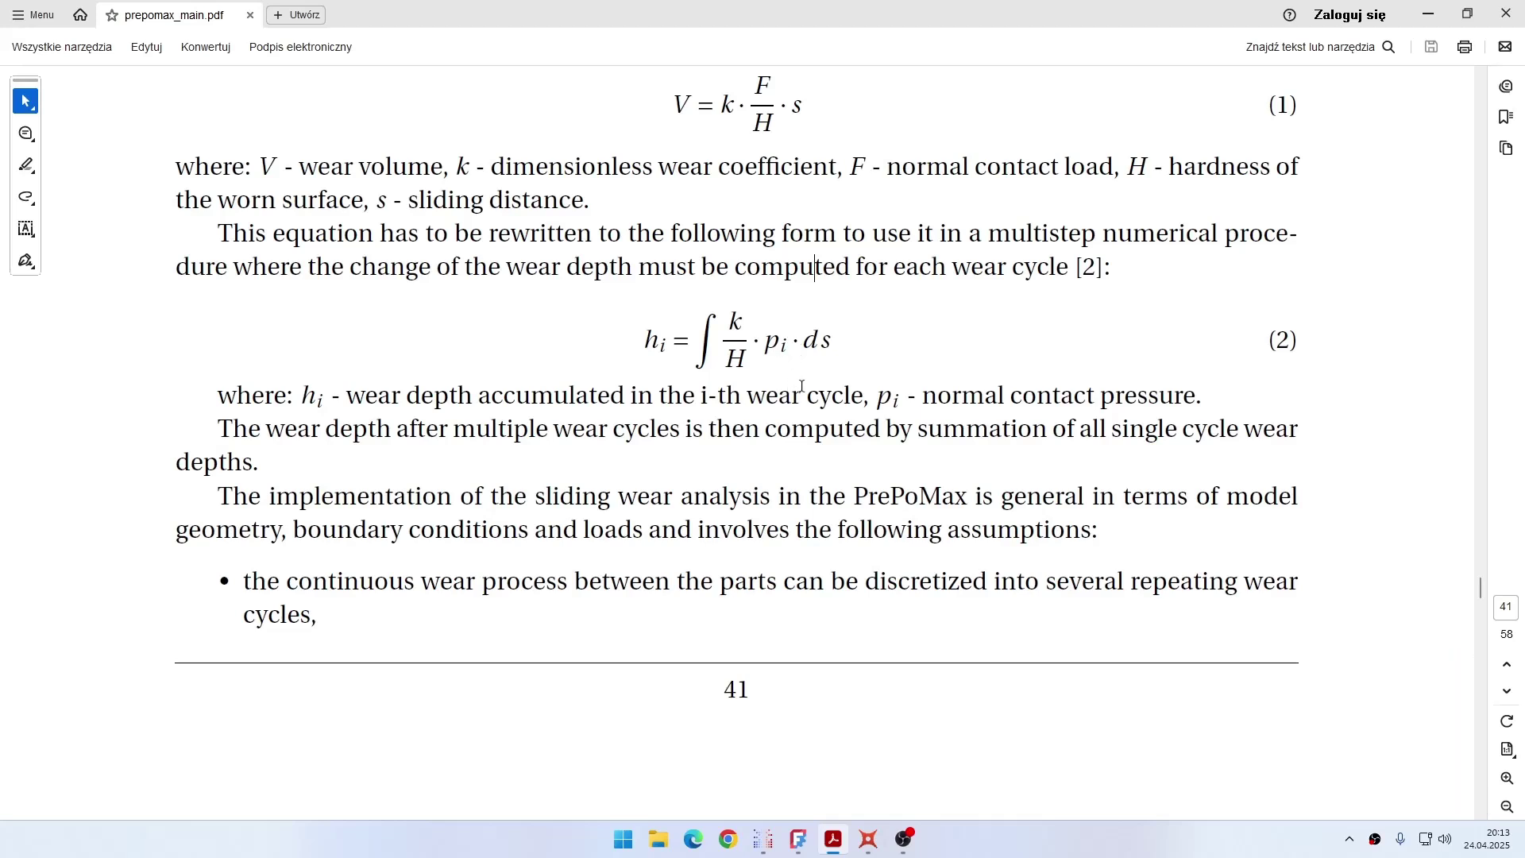
Switch to PrePoMax and display the contact pressure CPRESS, with the block's contact surface in close view
mouse_move(763, 839)
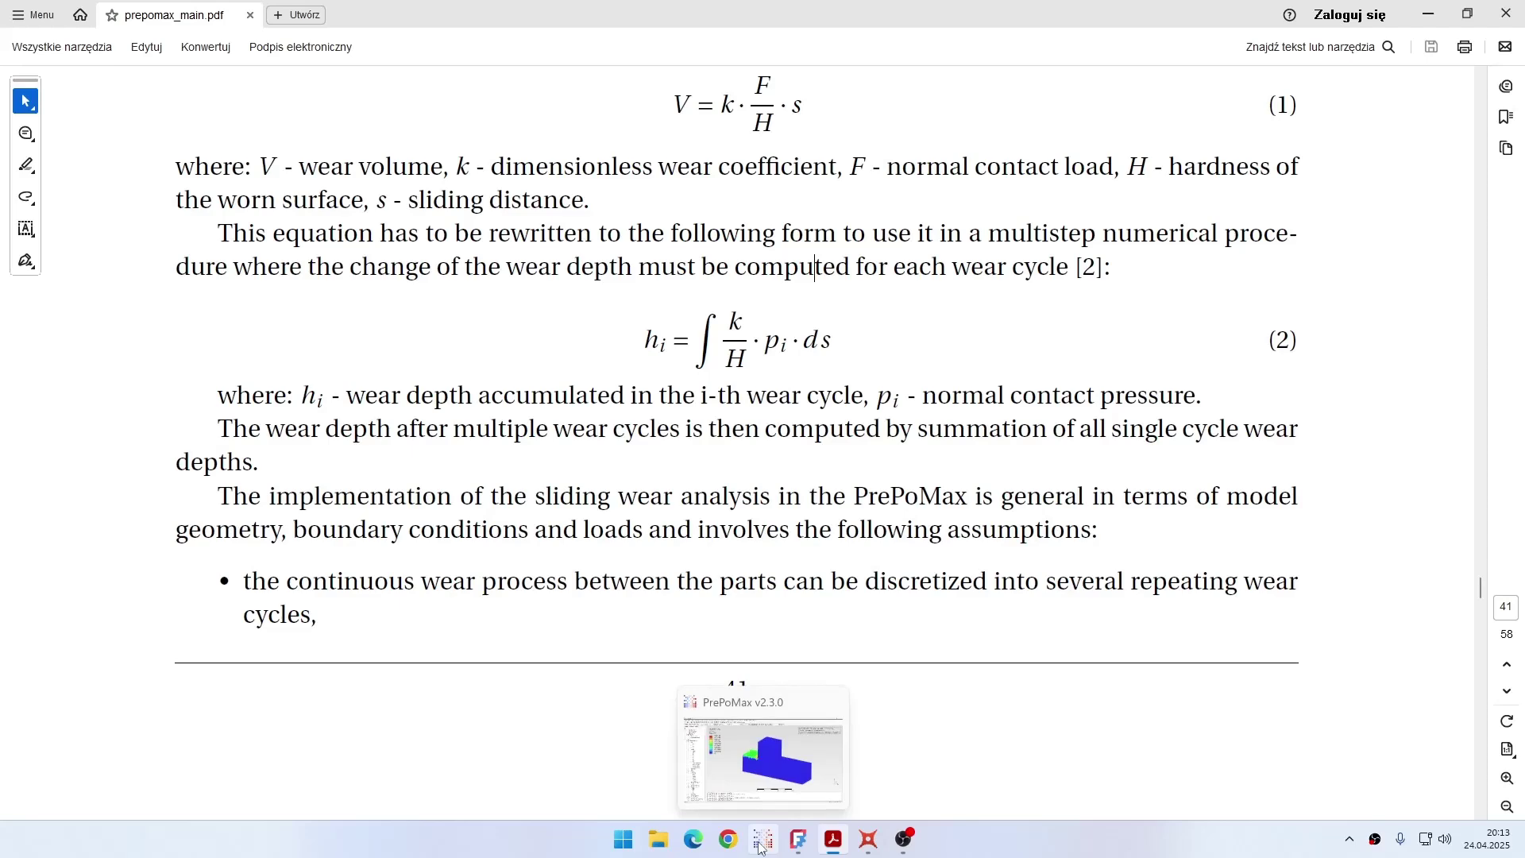
left_click(762, 763)
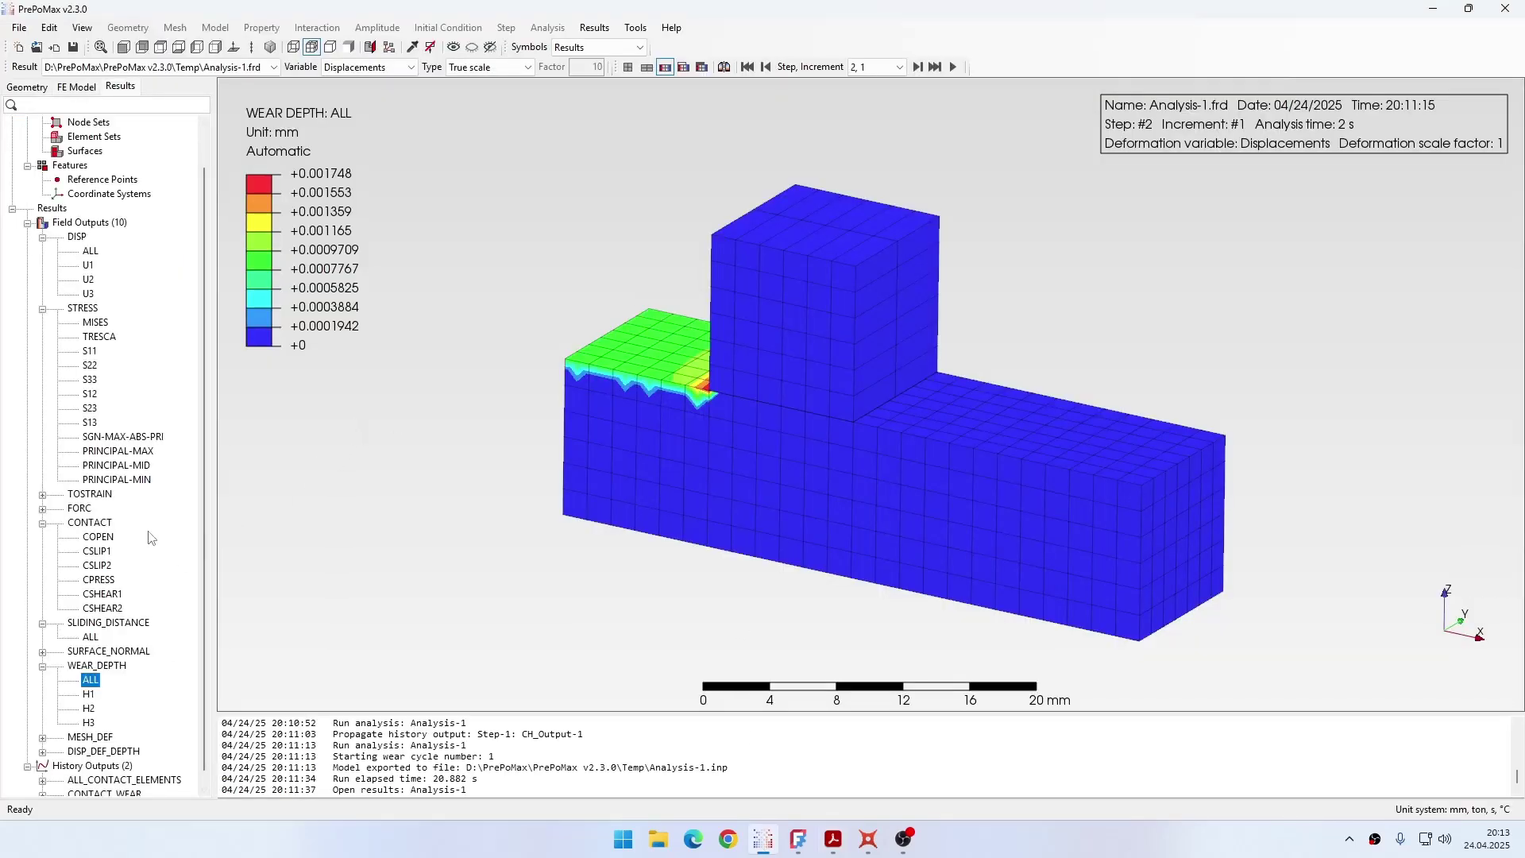
left_click(98, 578)
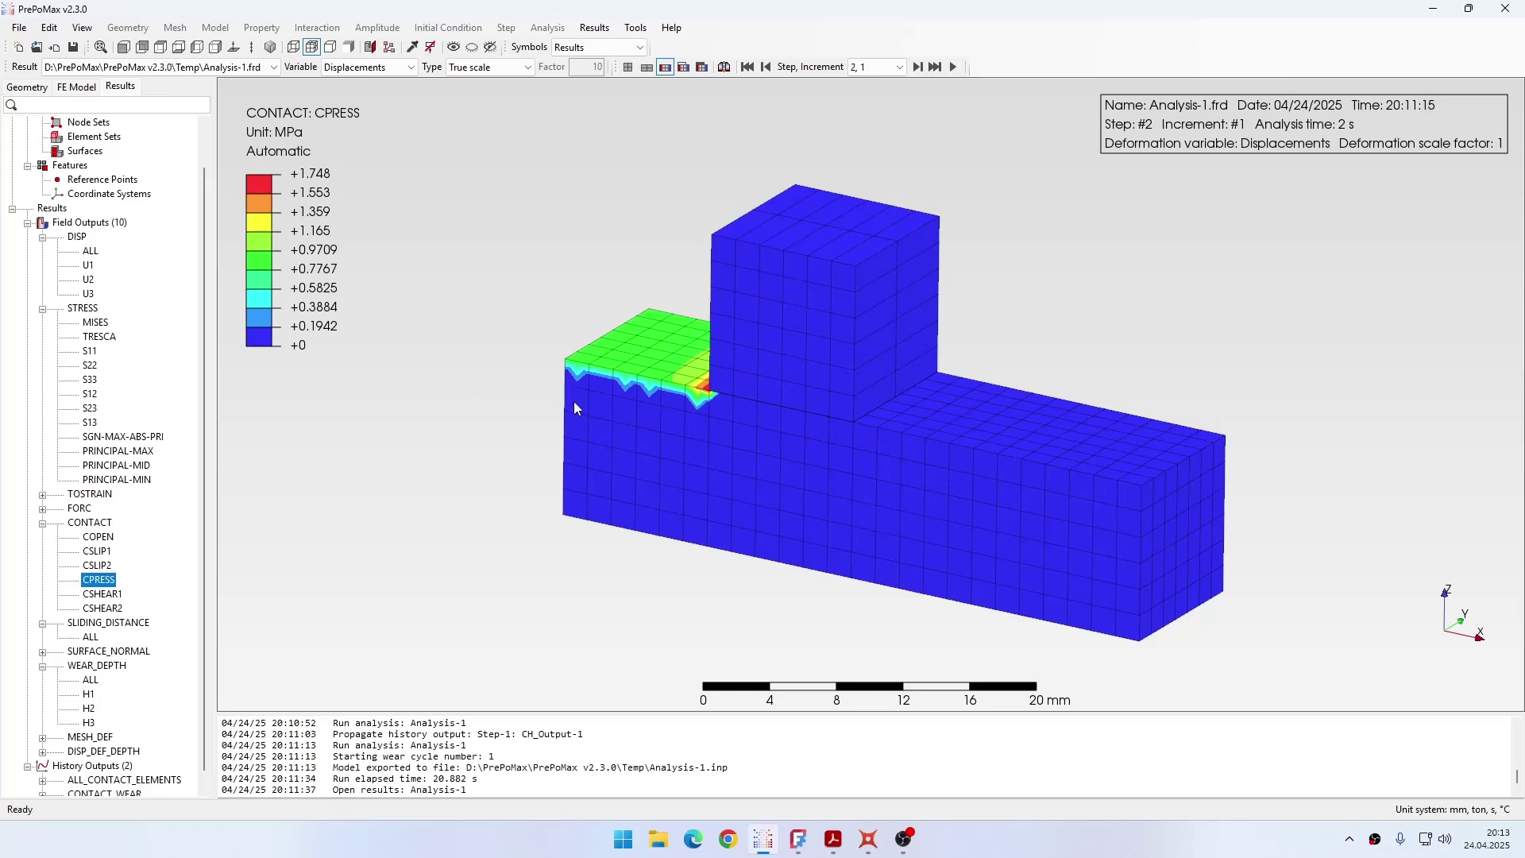
middle_click_drag(641, 365, 670, 345)
scroll(670, 345, "up", 1)
Query the contact pressure at nodes on the block's contact surface, annotate node 1201 and place its label clear above the surface
left_click(416, 49)
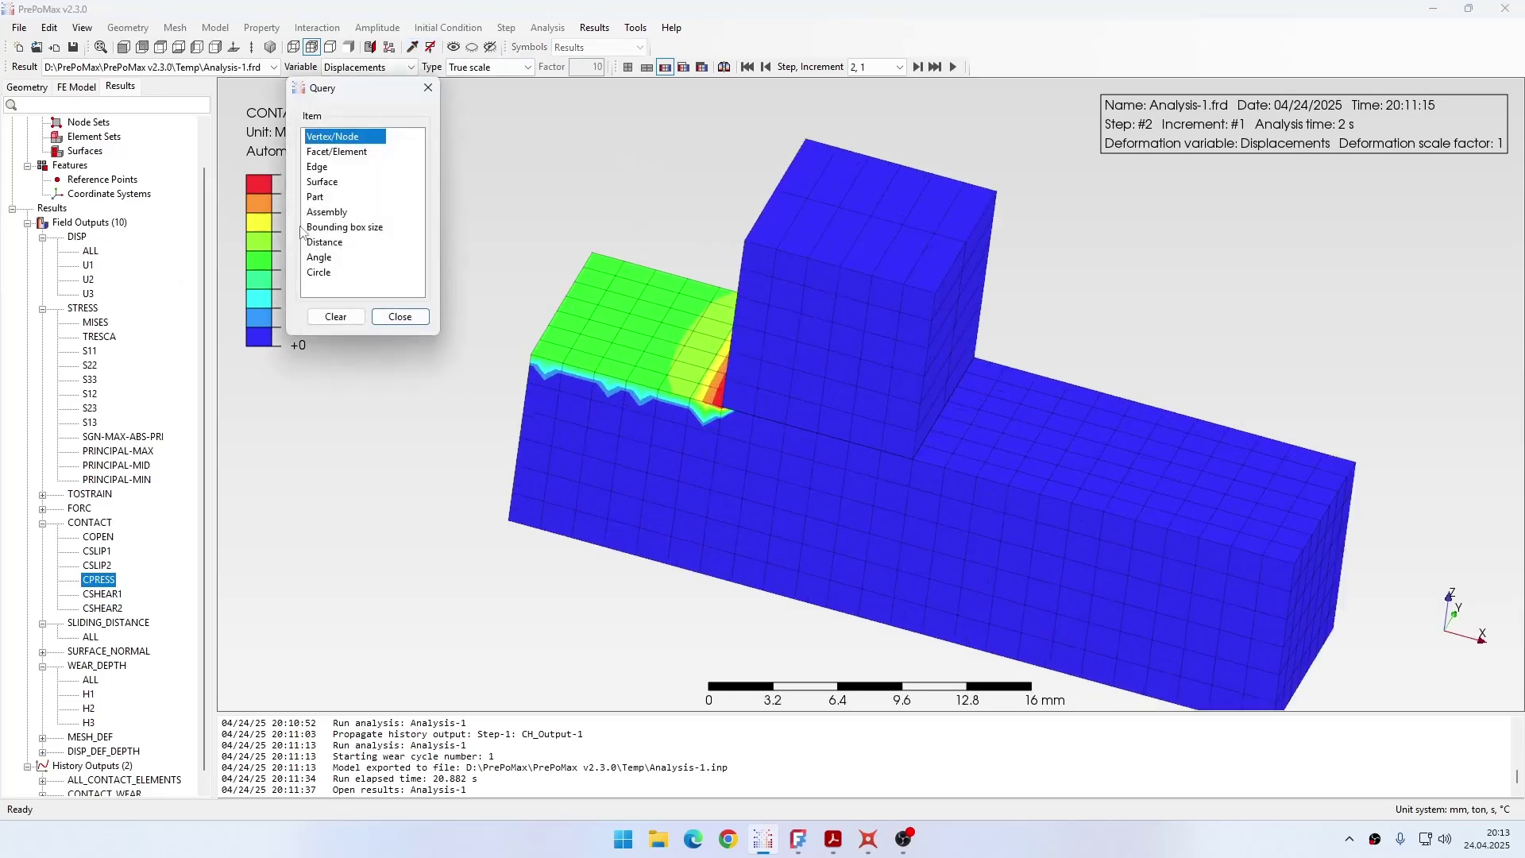
mouse_move(685, 346)
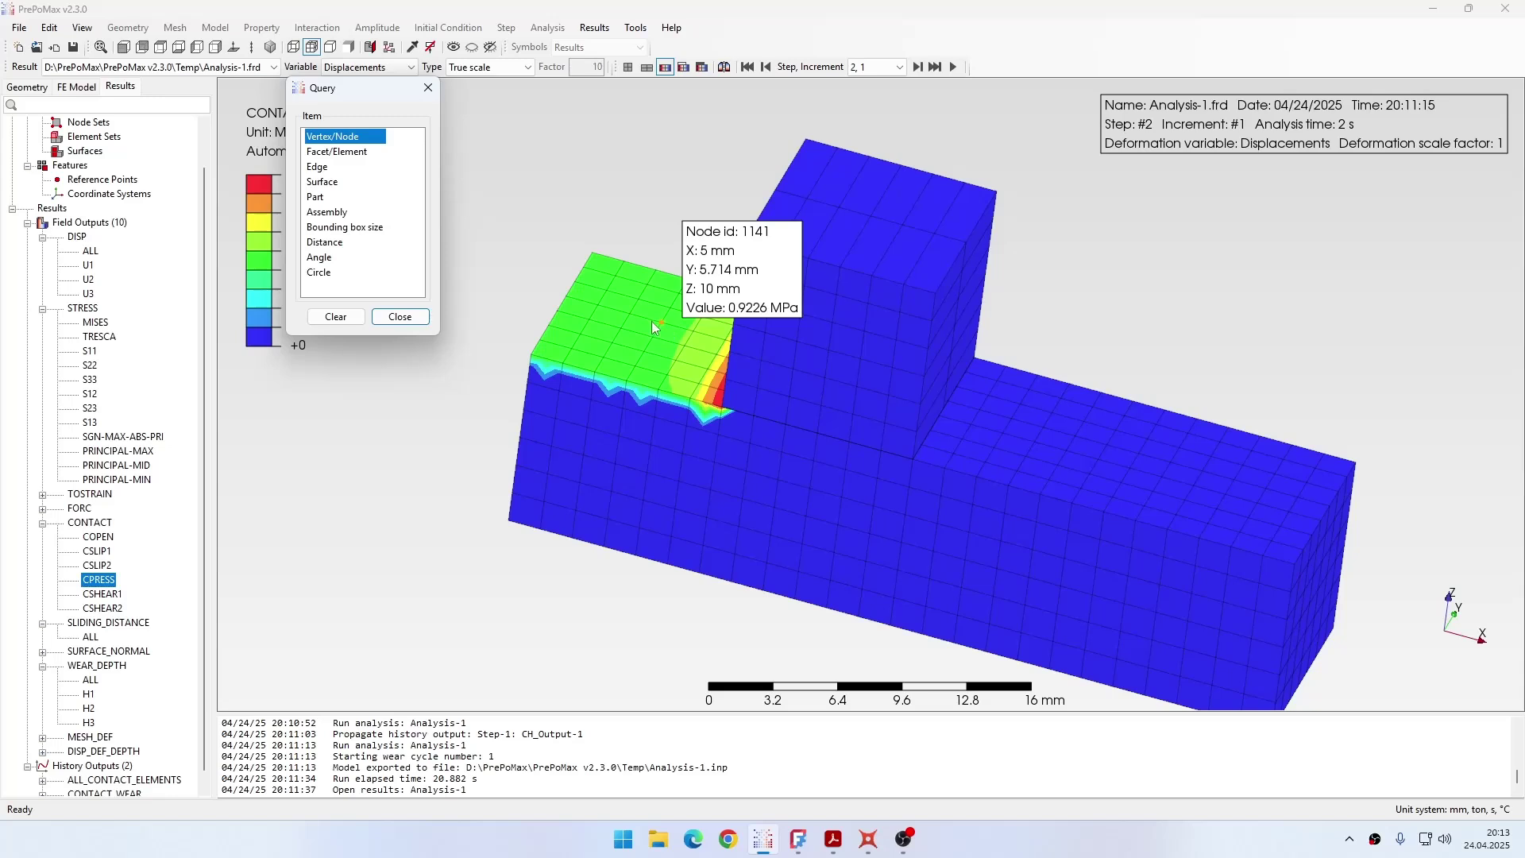
mouse_move(650, 321)
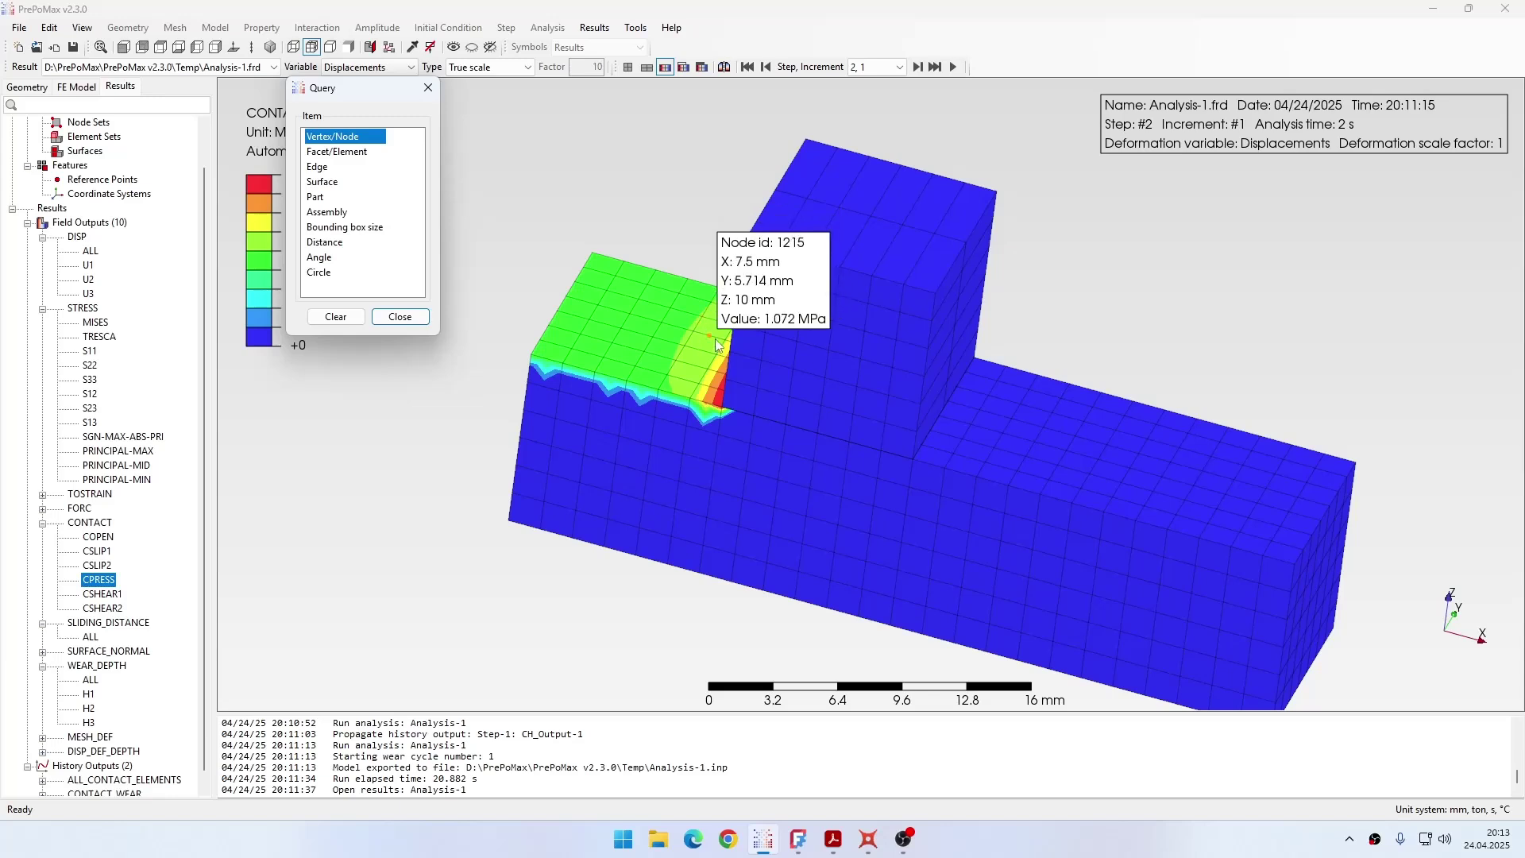
middle_click_drag(698, 426, 760, 433)
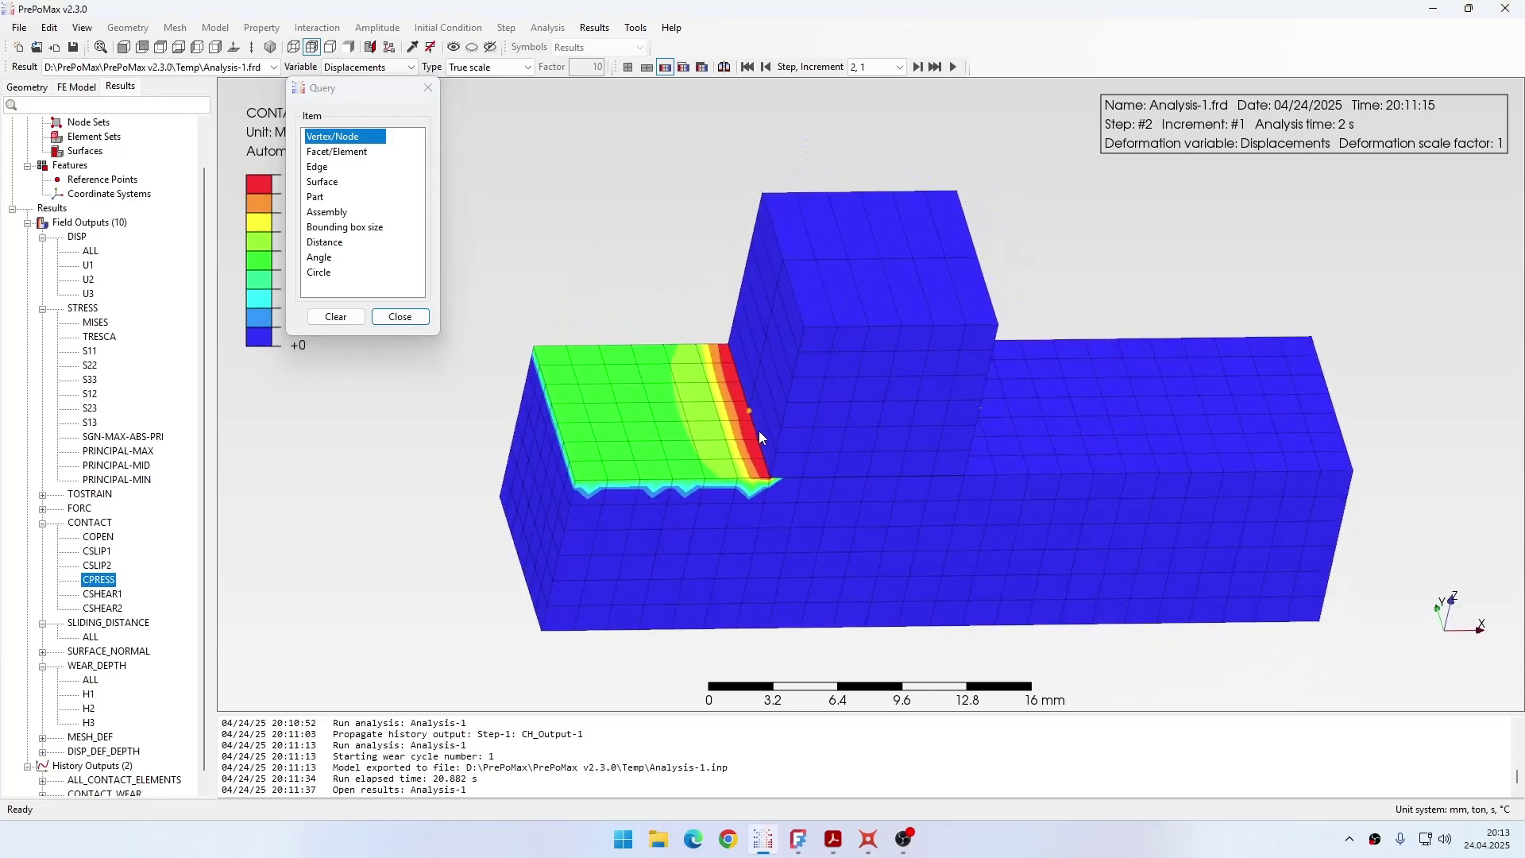
mouse_move(723, 427)
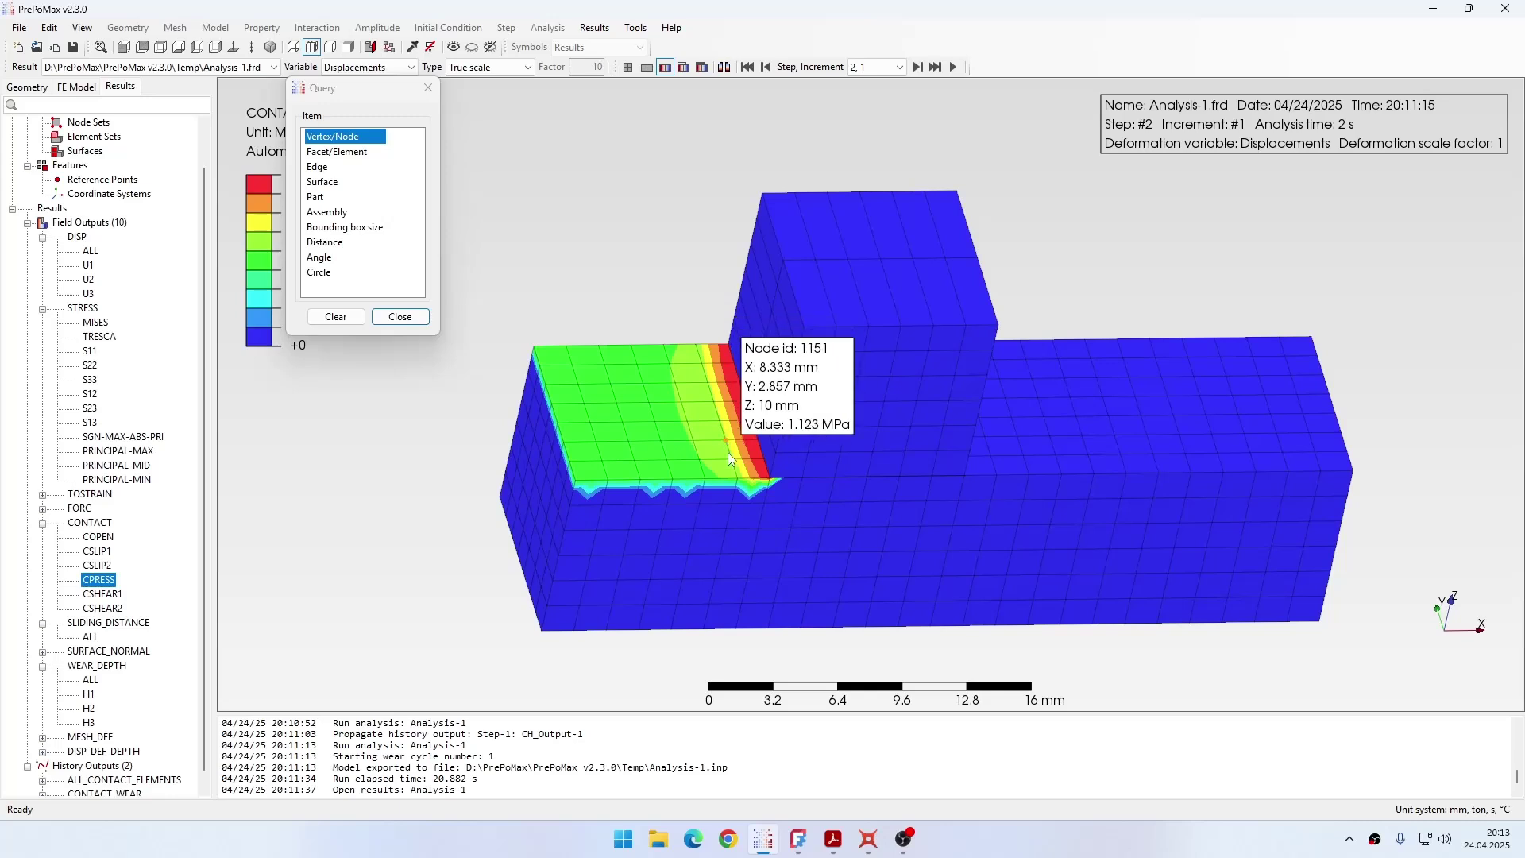
mouse_move(693, 461)
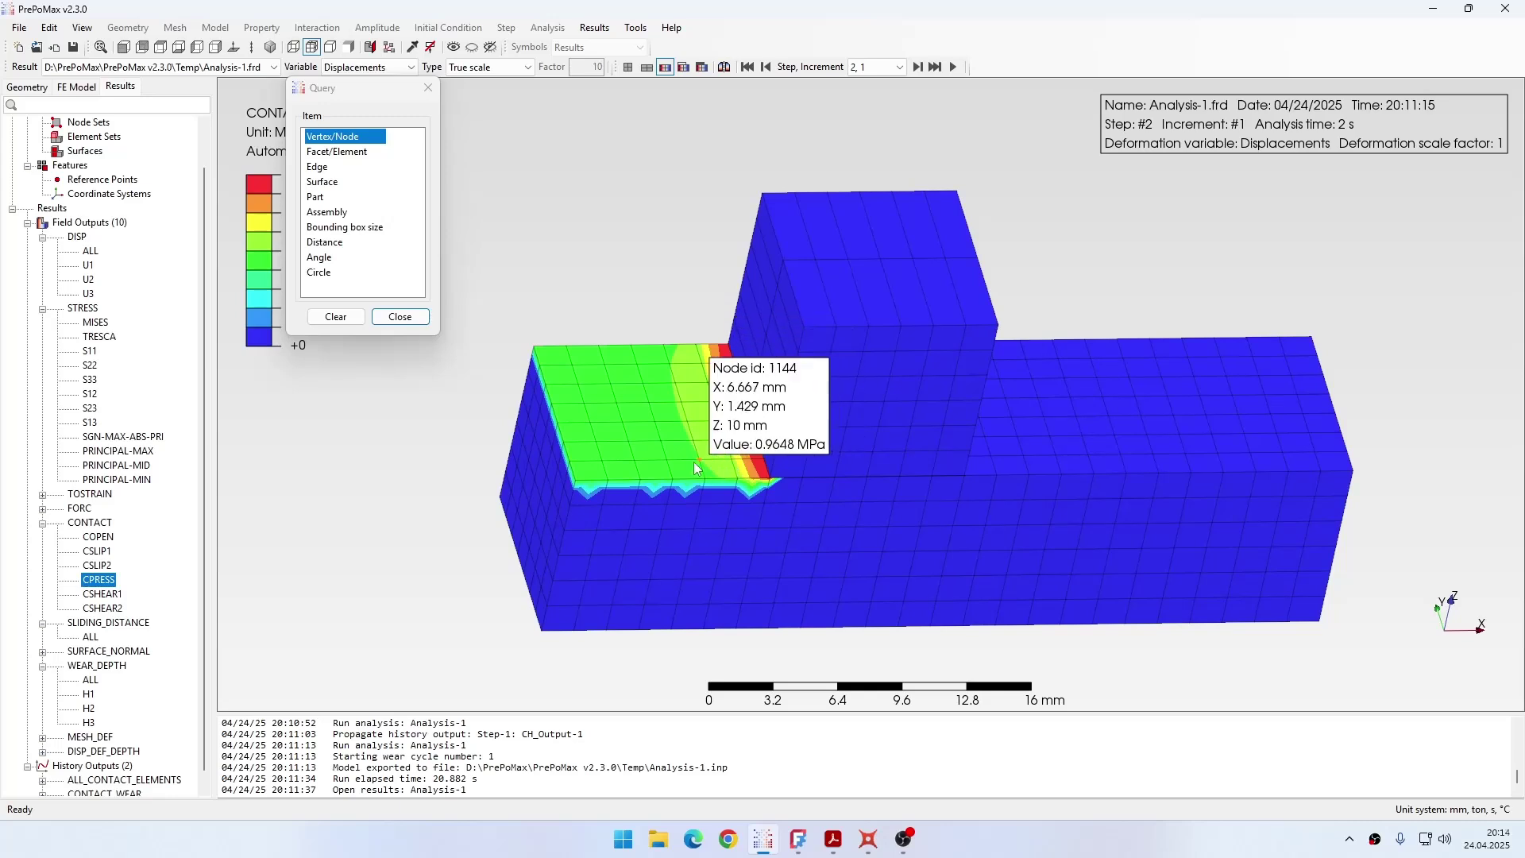
left_click(686, 418)
left_click_drag(663, 379, 633, 242)
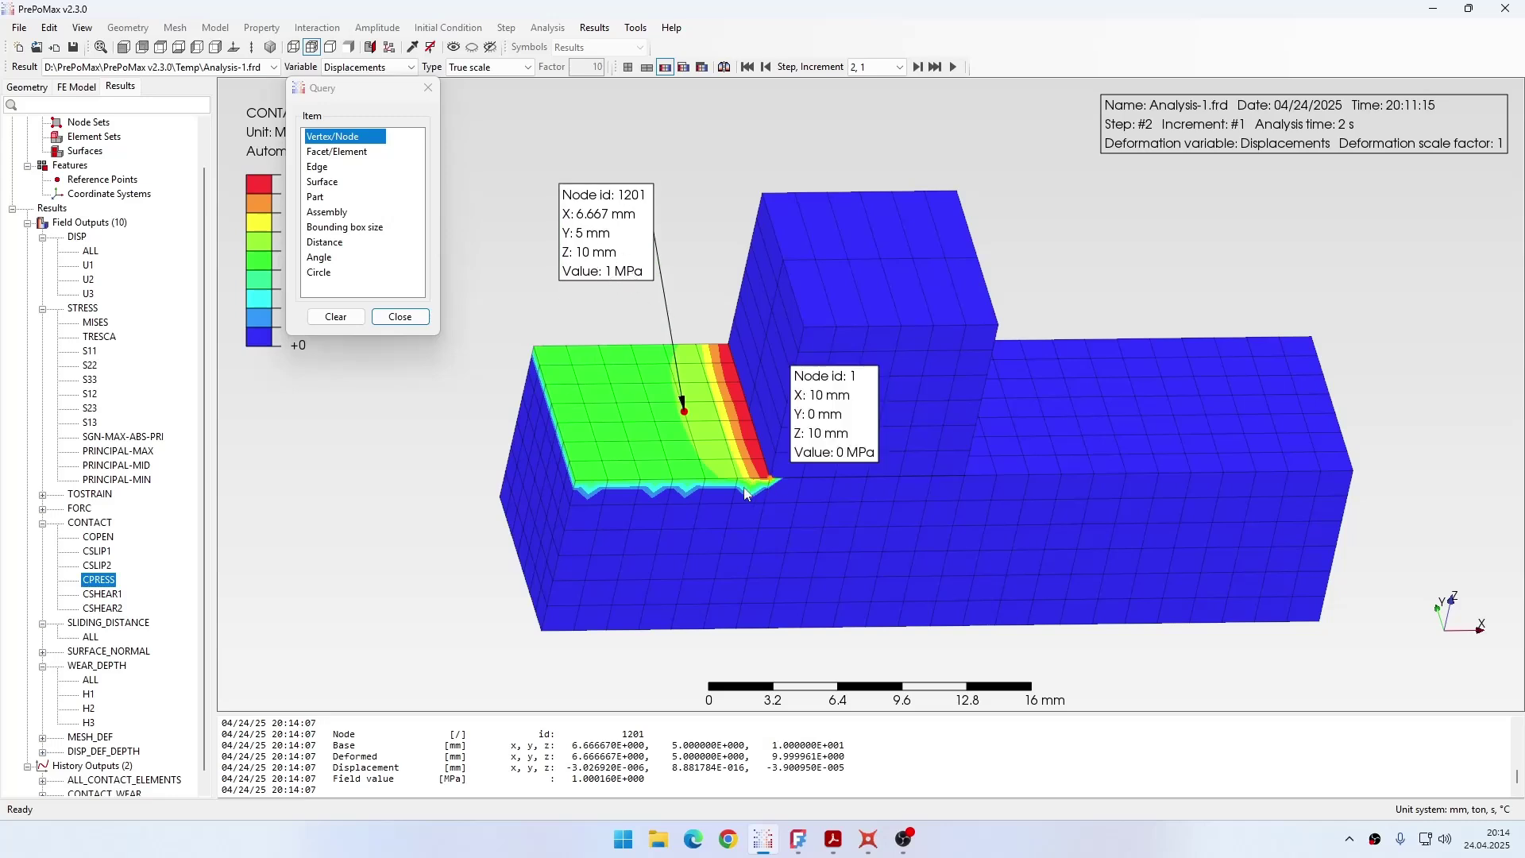
middle_click_drag(774, 469, 697, 456)
Switch to the Calcpad wear calculation, set the contact pressure p to 1 MPa and check the sliding distance Δs
key("alt+Tab")
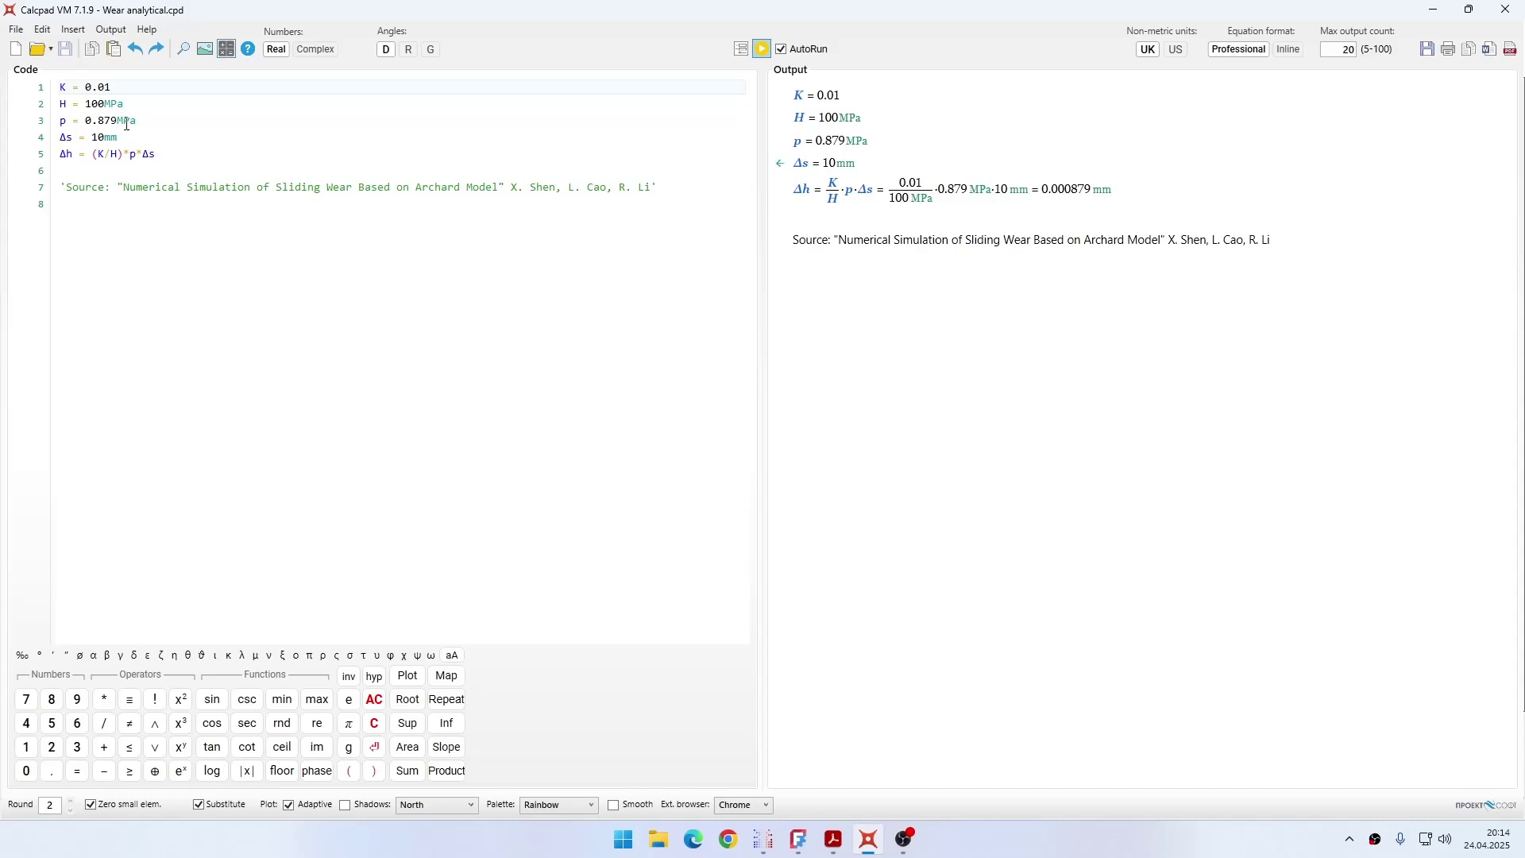
left_click(152, 103)
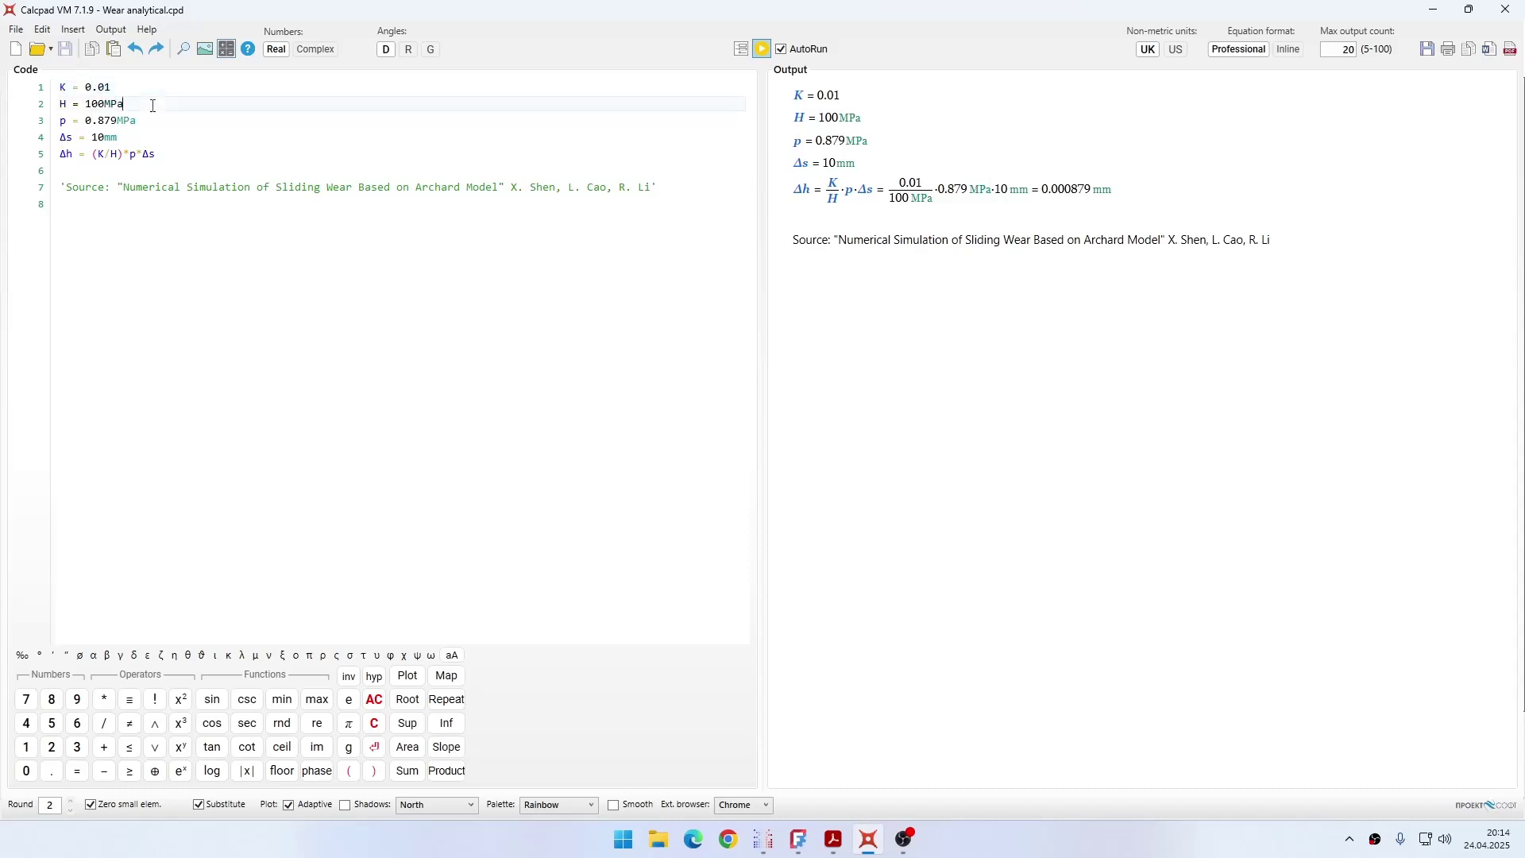
left_click(151, 120)
left_click_drag(151, 120, 88, 116)
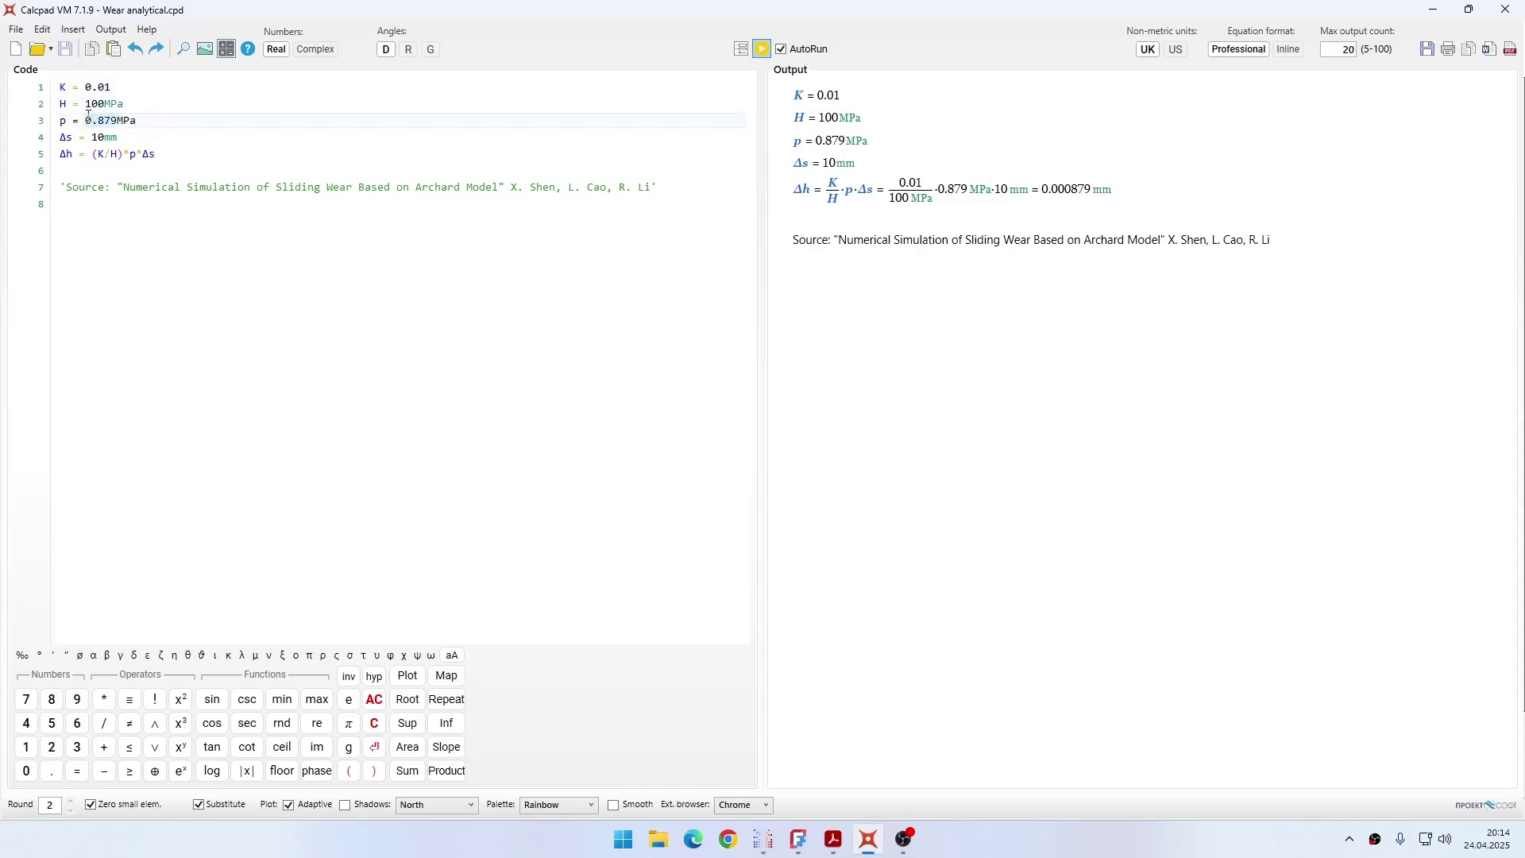
type("1")
left_click(176, 86)
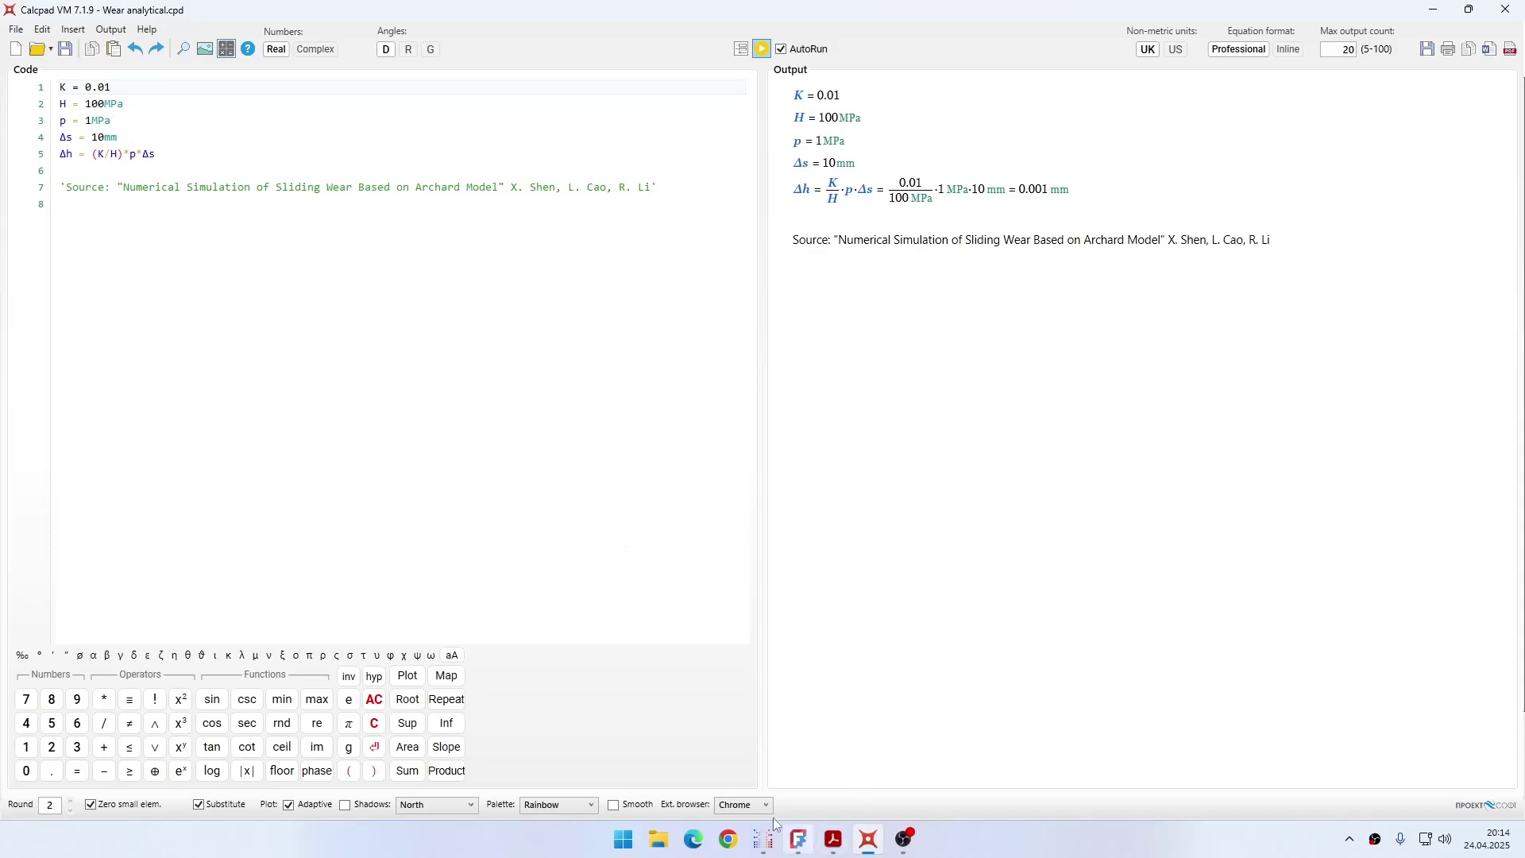
left_click(96, 136)
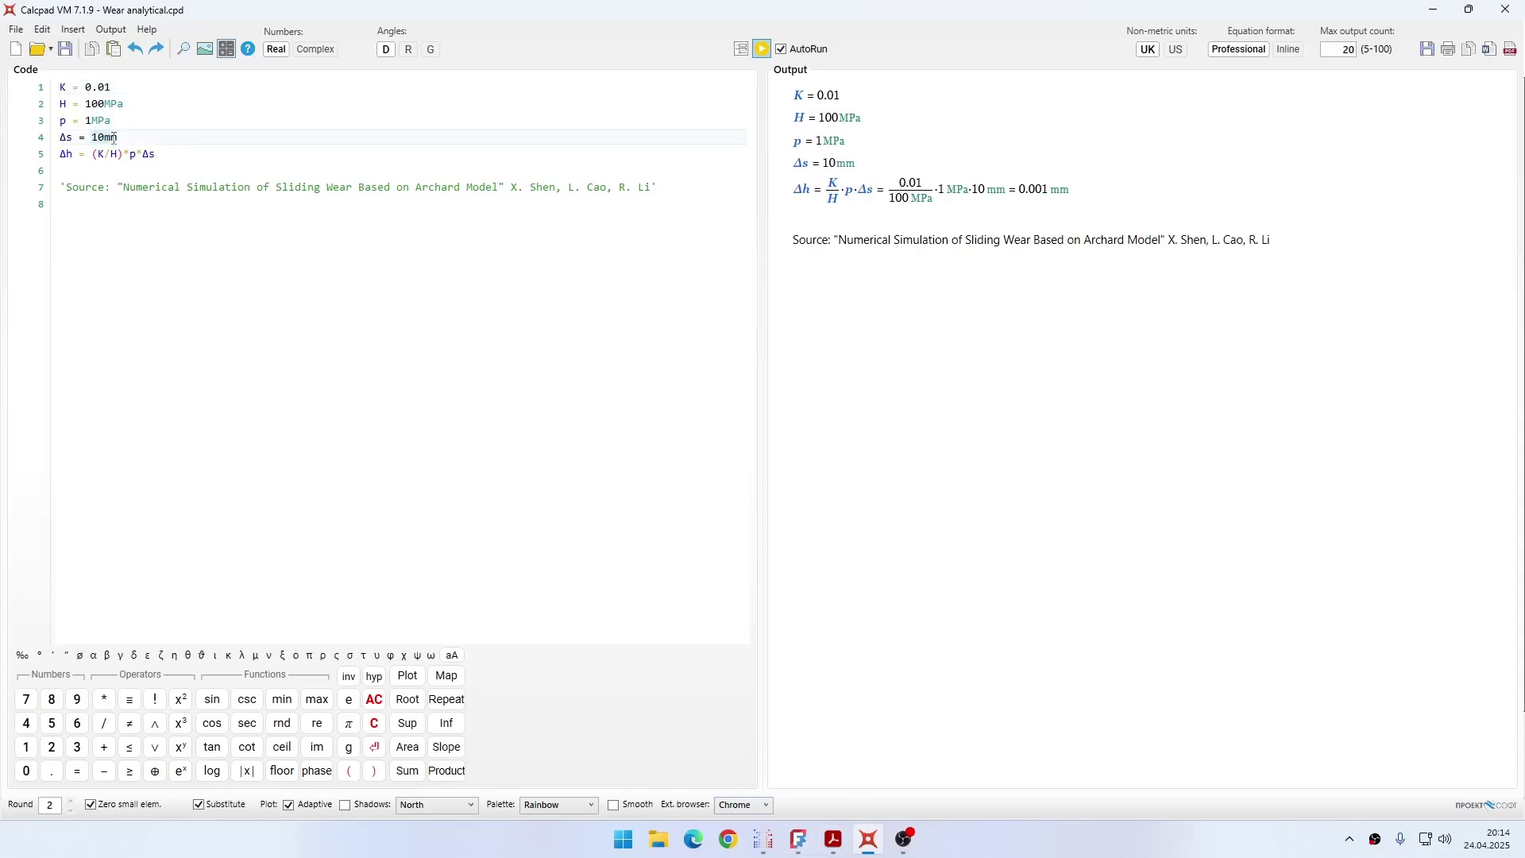
Return to PrePoMax, close the query and display the overall SLIDING_DISTANCE and then WEAR_DEPTH fields at the annotated node
left_click(764, 839)
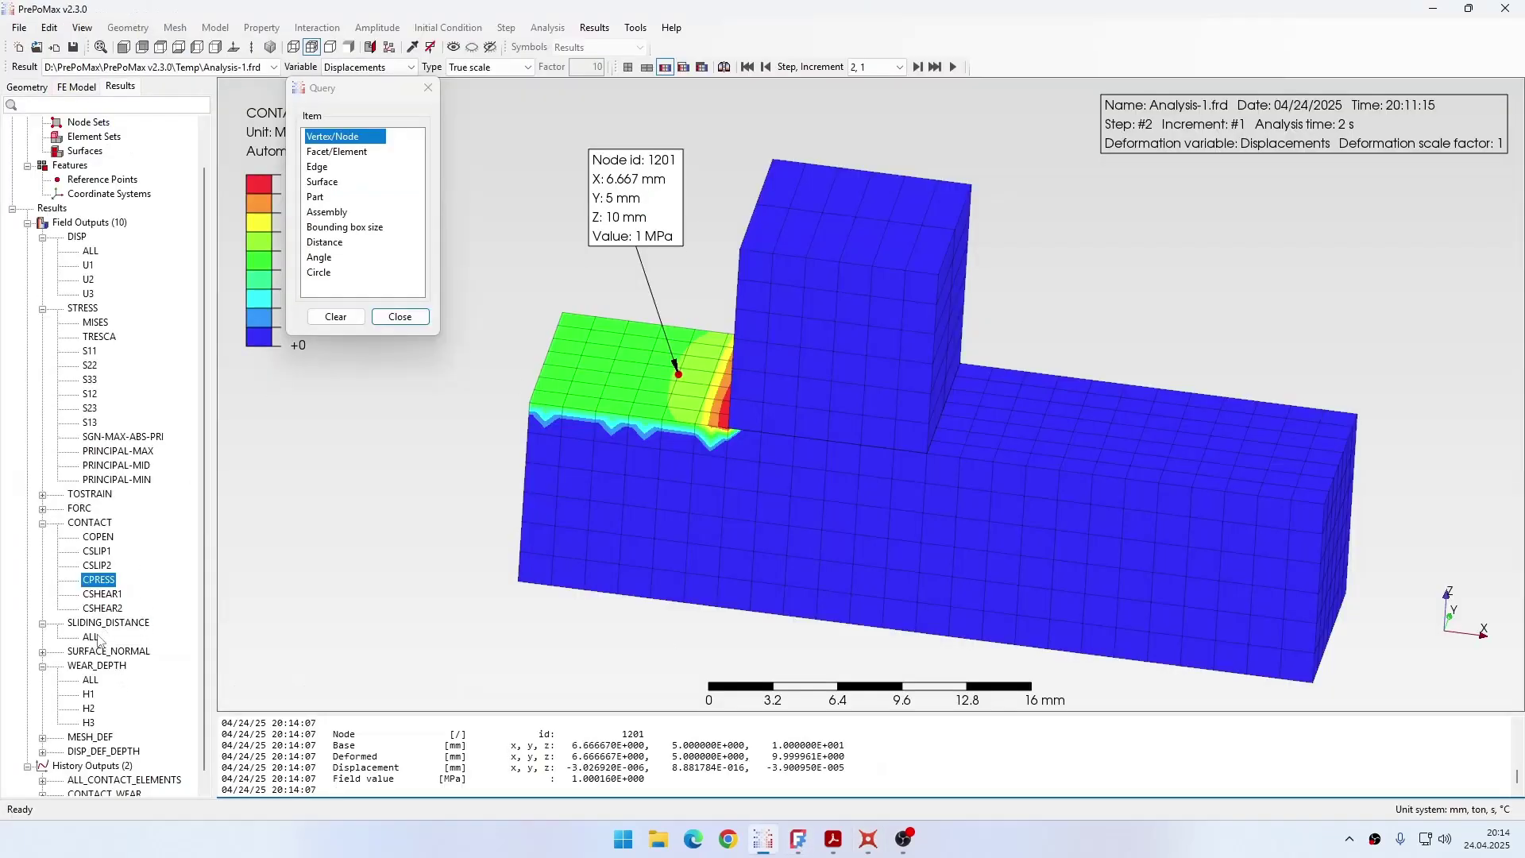
left_click(400, 316)
left_click(91, 636)
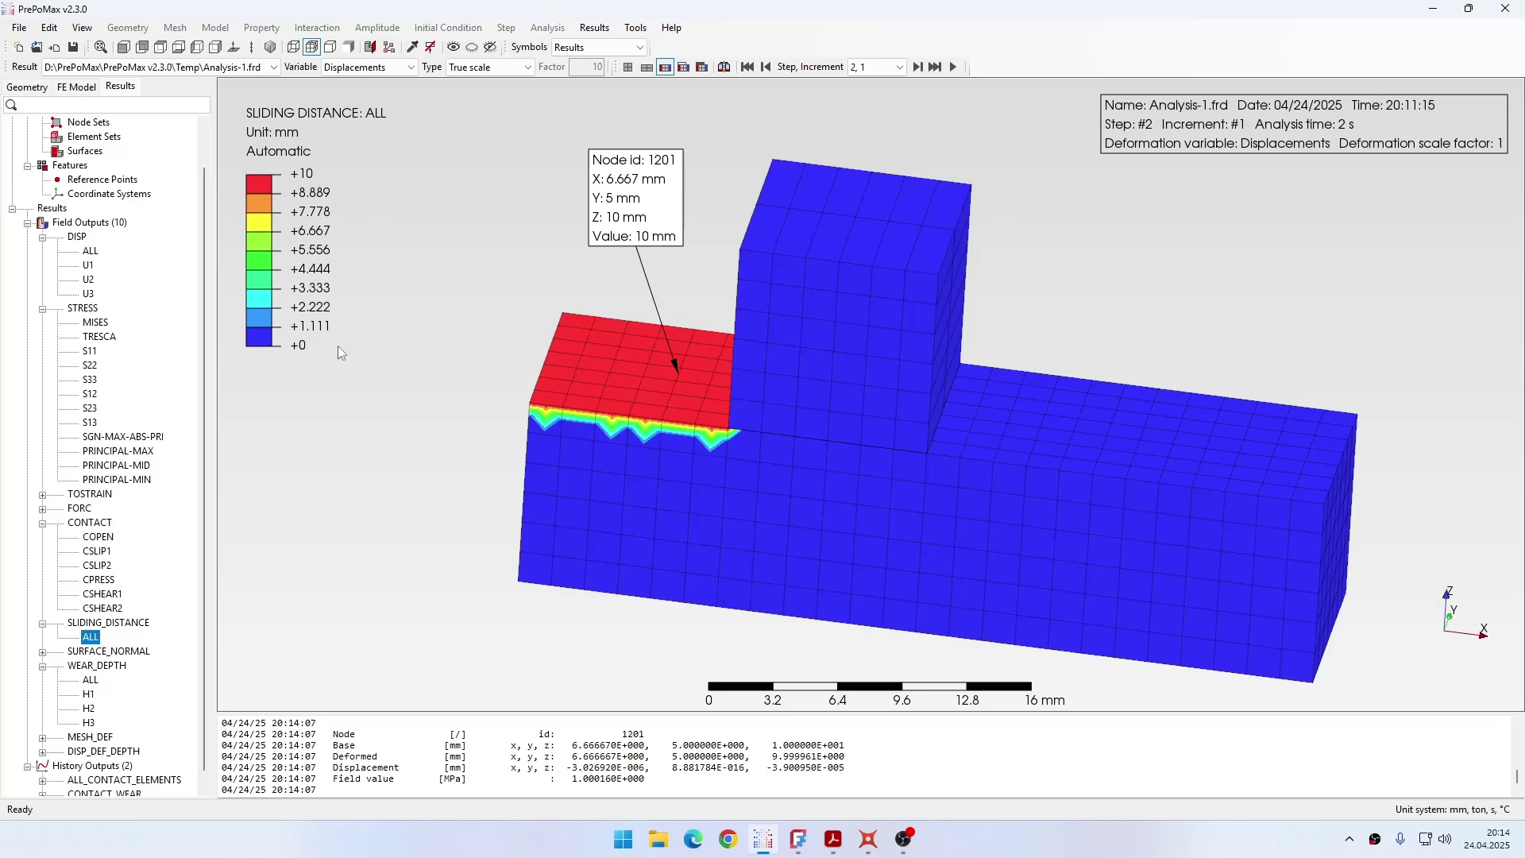
scroll(147, 612, "down", 1)
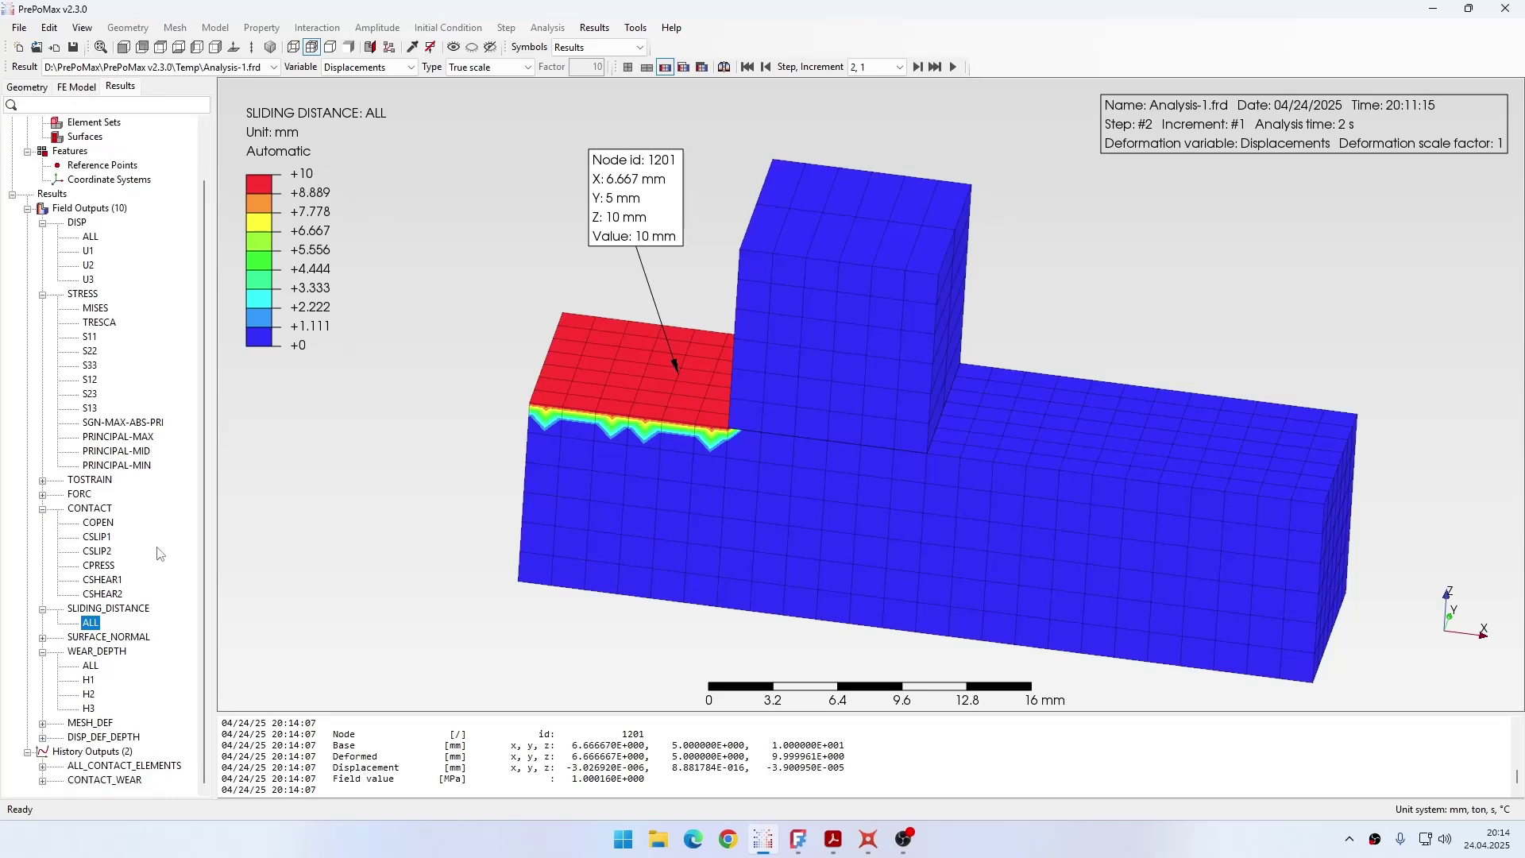
left_click(91, 667)
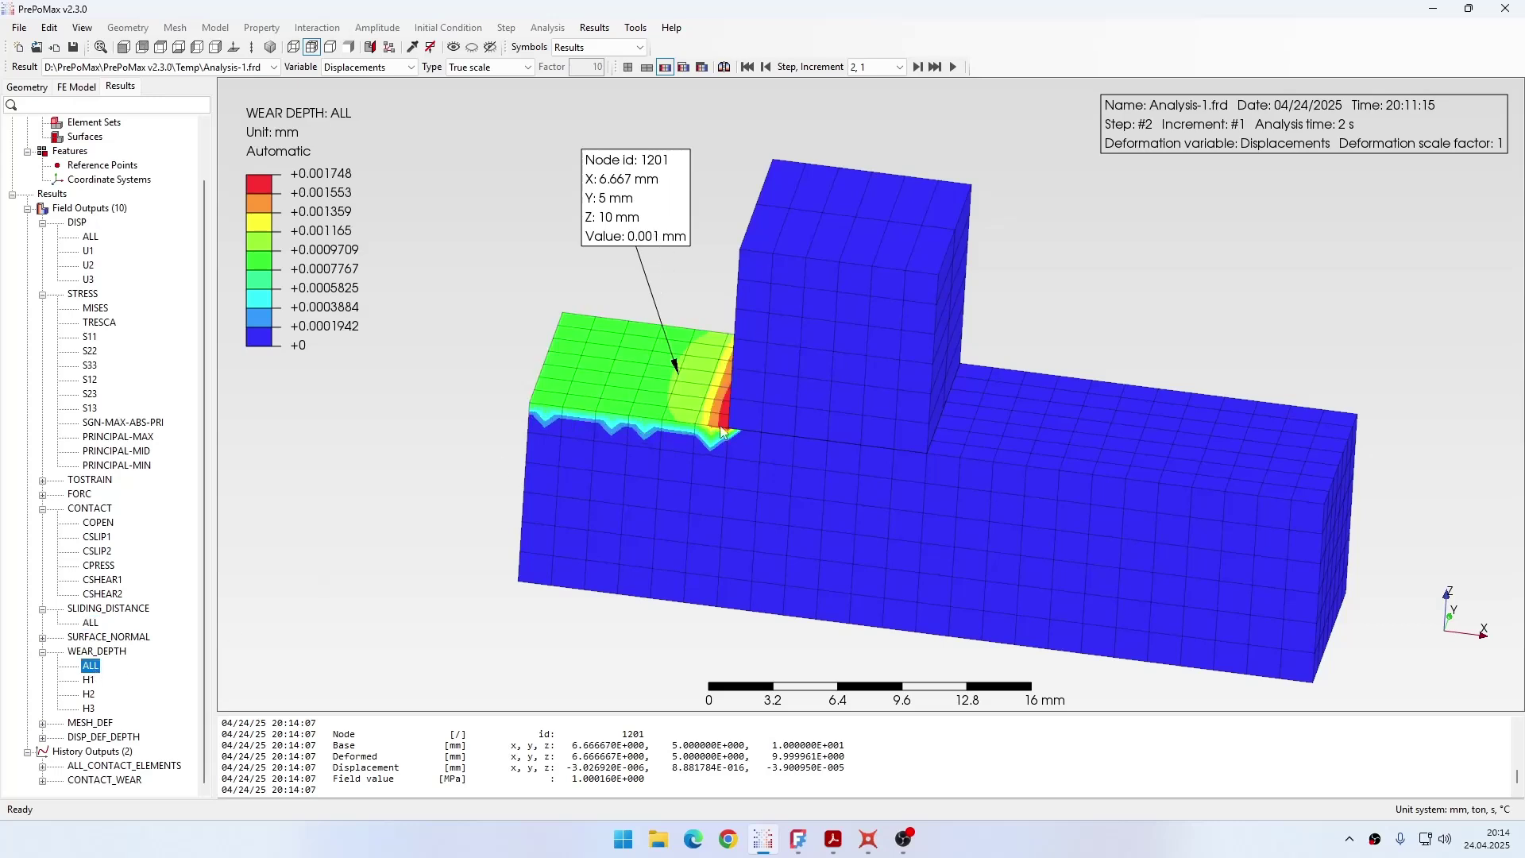
Compare the analytical wear depth Δh in Calcpad with the wear depth at the annotated node in PrePoMax
left_click(868, 839)
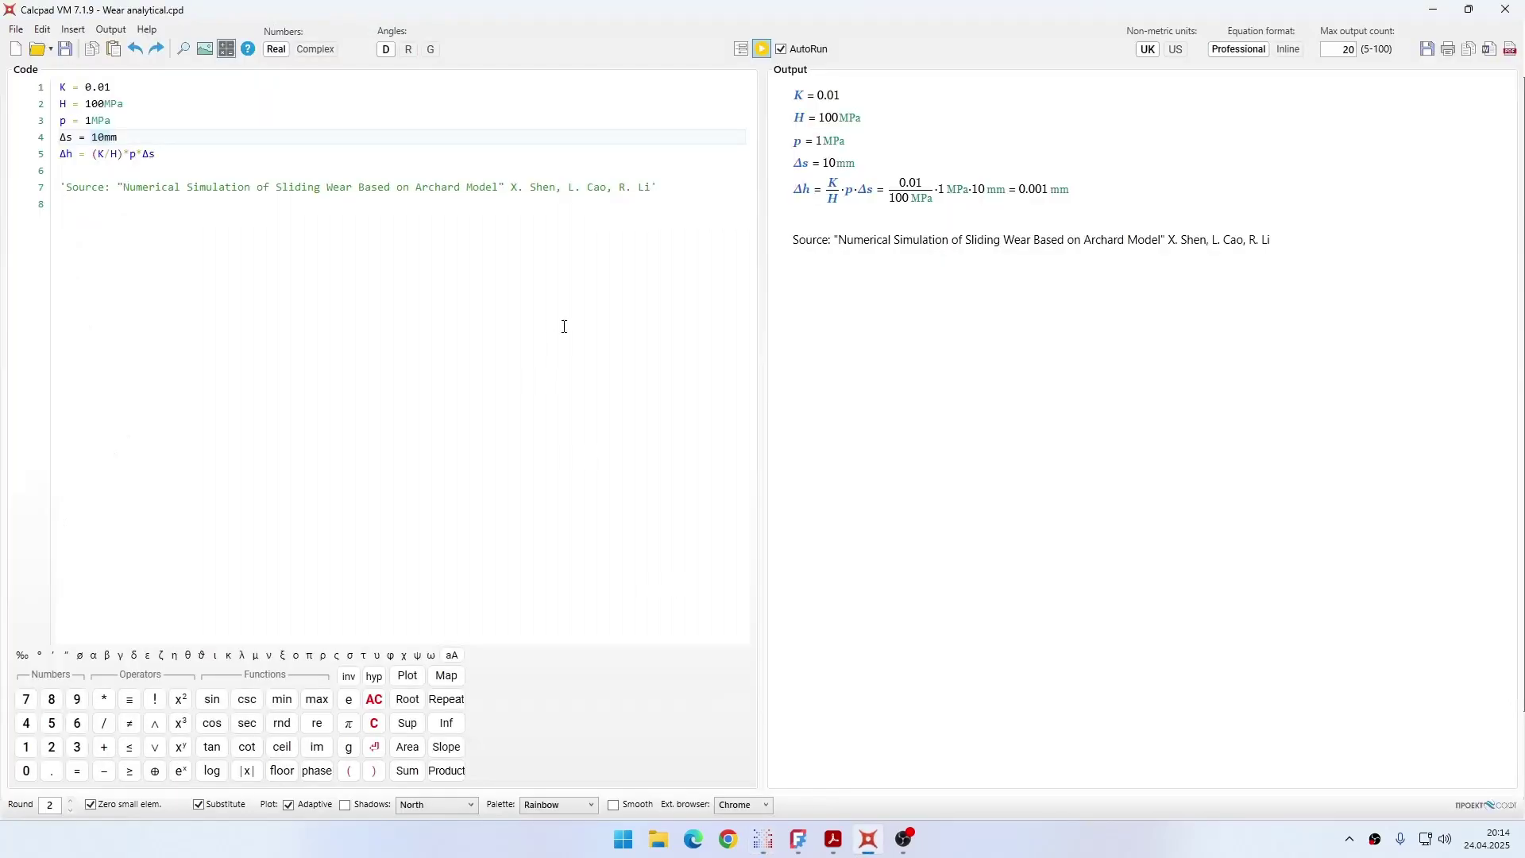
double_click(1024, 189)
left_click(1431, 10)
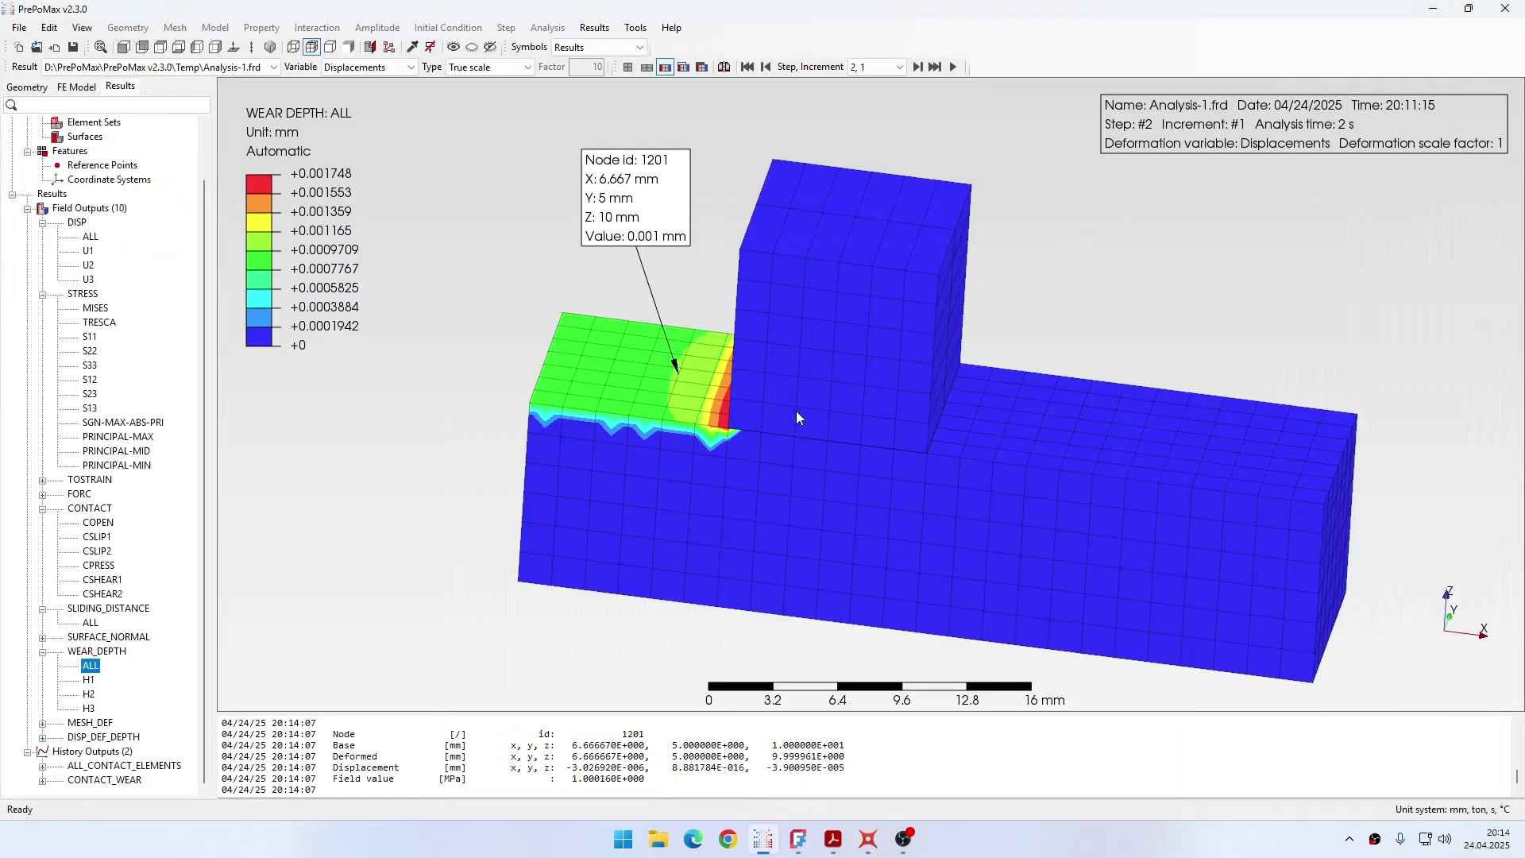
mouse_move(798, 419)
middle_mouse_down()
mouse_move(778, 407)
mouse_move(788, 416)
middle_mouse_up()
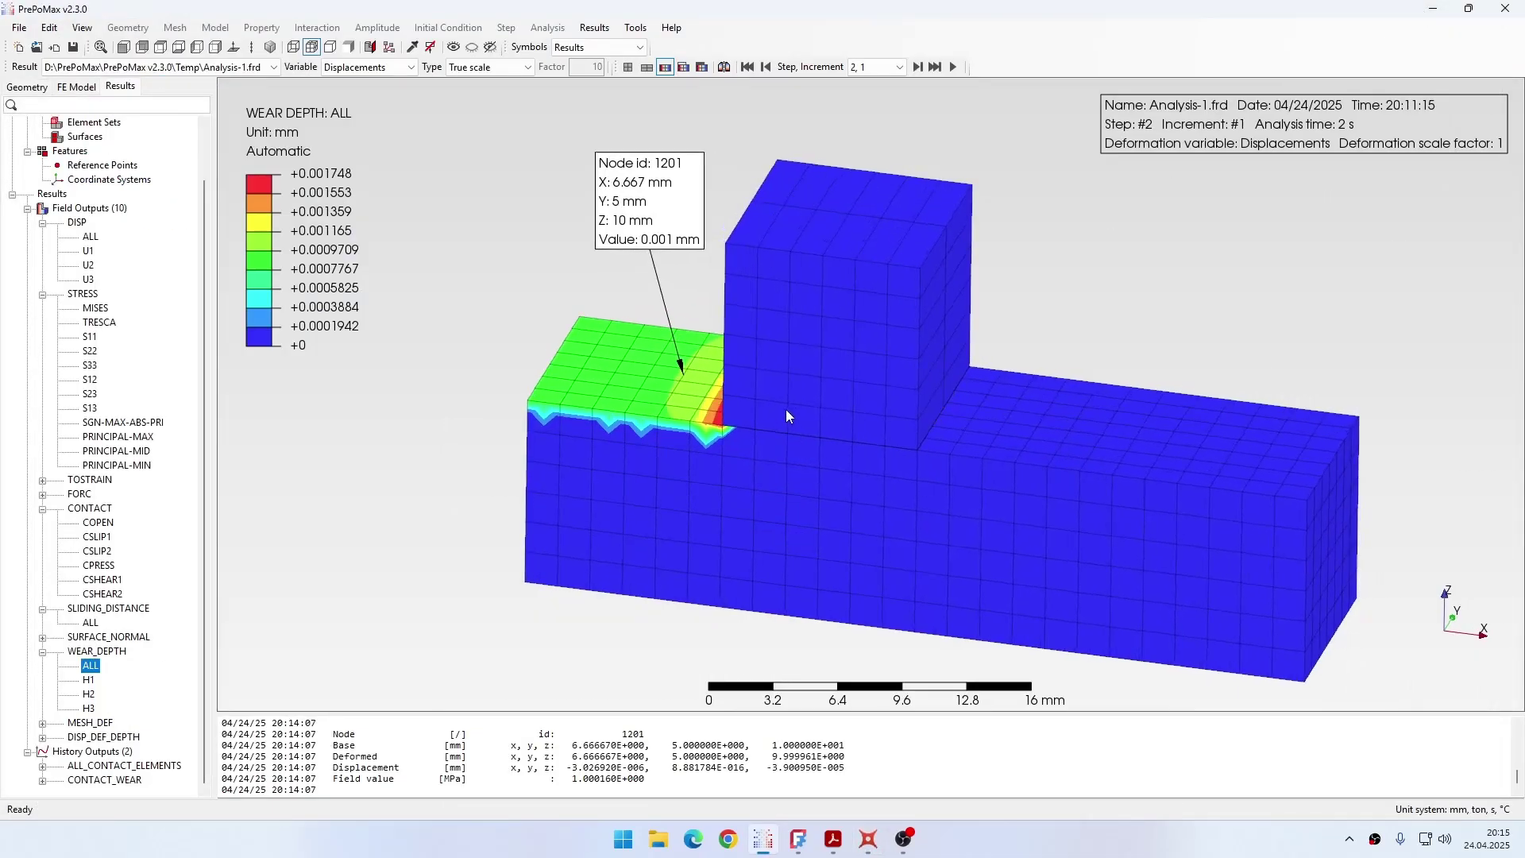
key("alt+Tab")
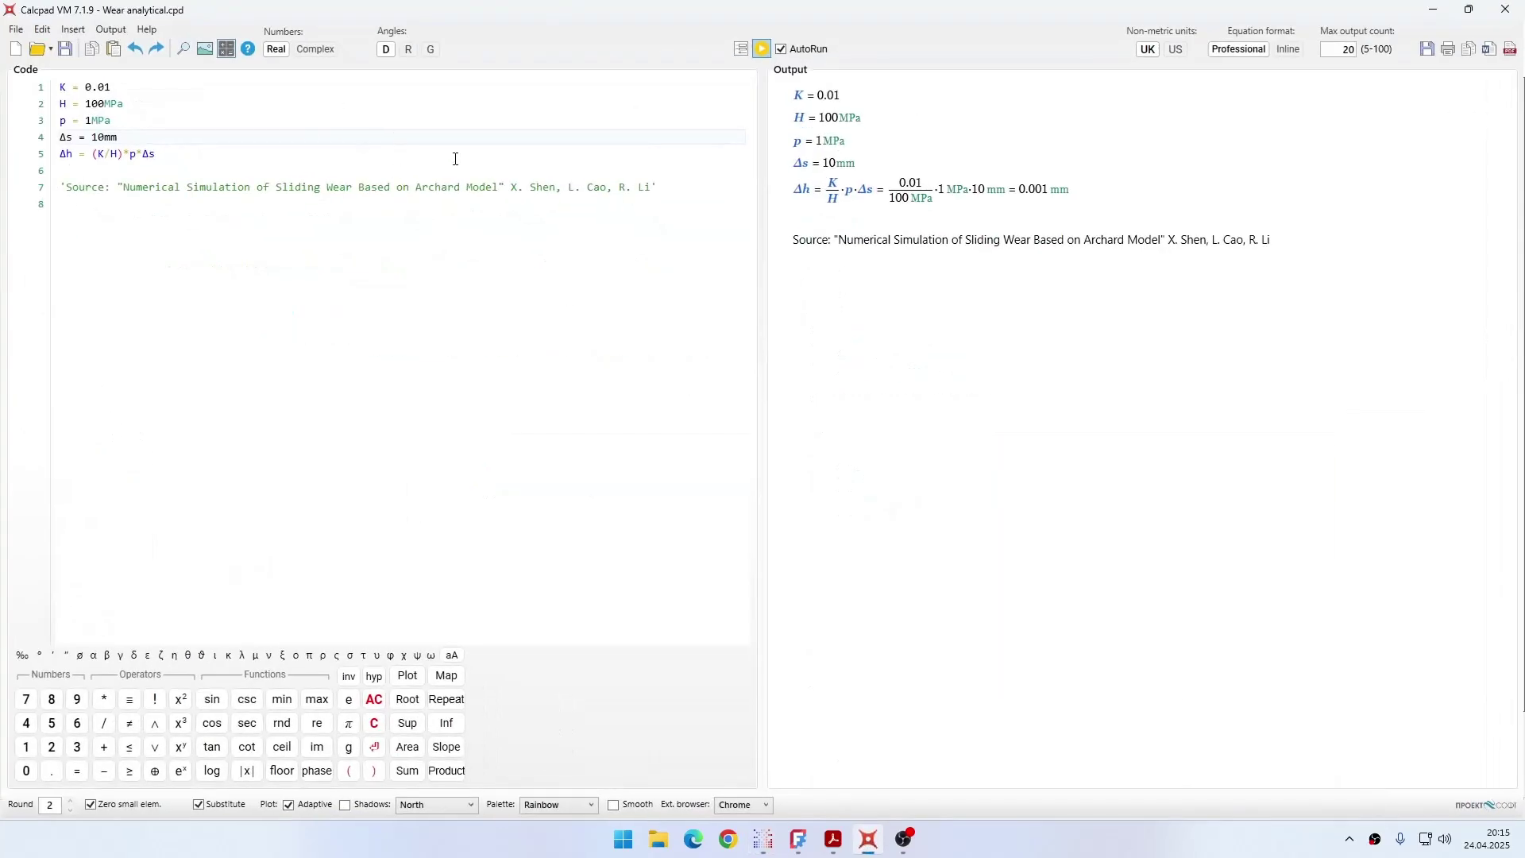
left_click(1434, 10)
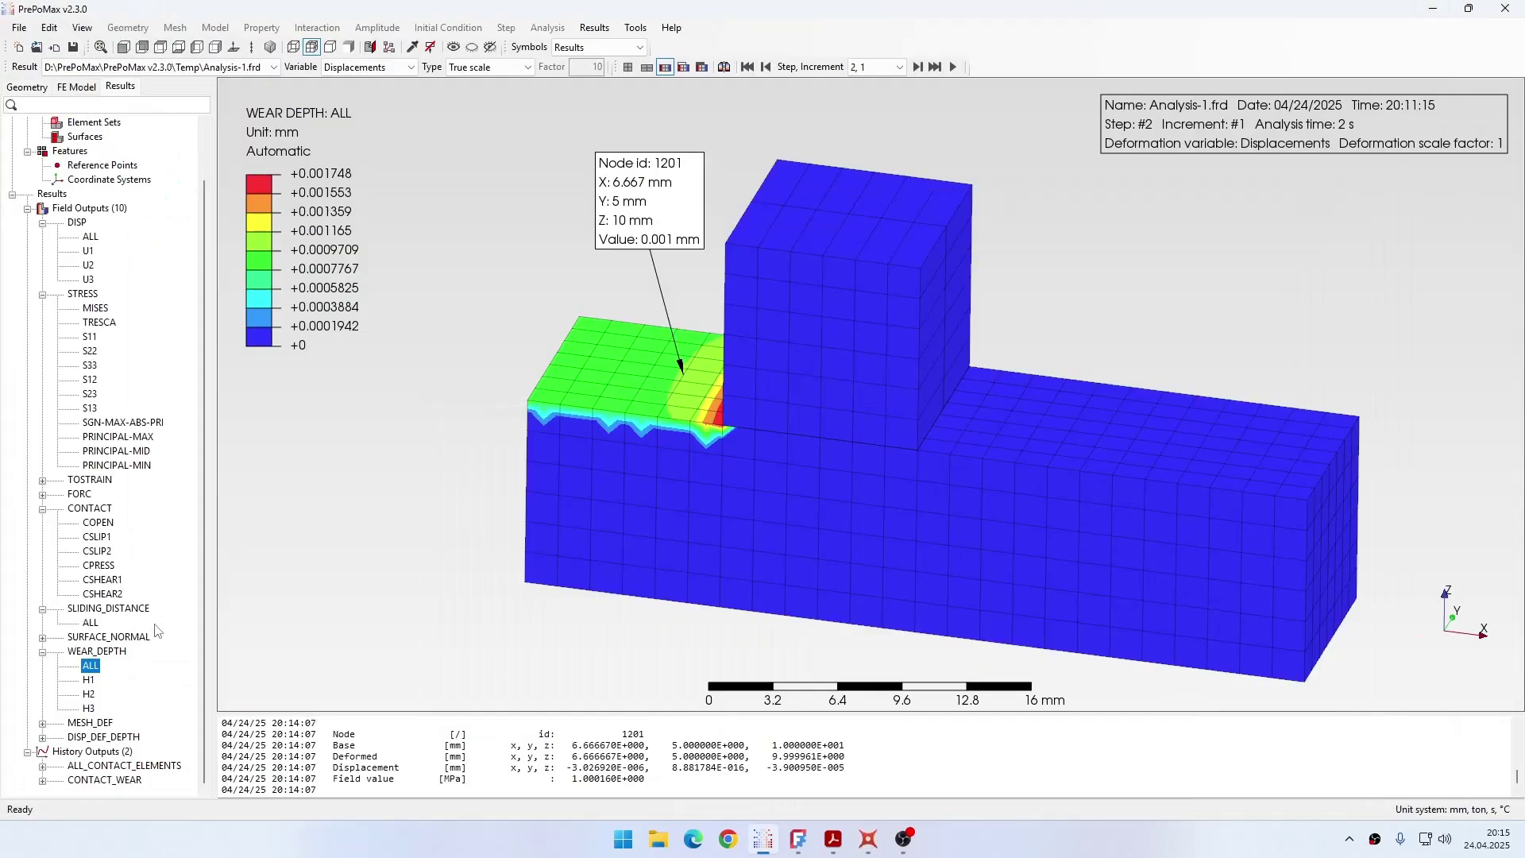
Delete the node annotation from the wear depth plot
right_click(656, 216)
left_click(702, 289)
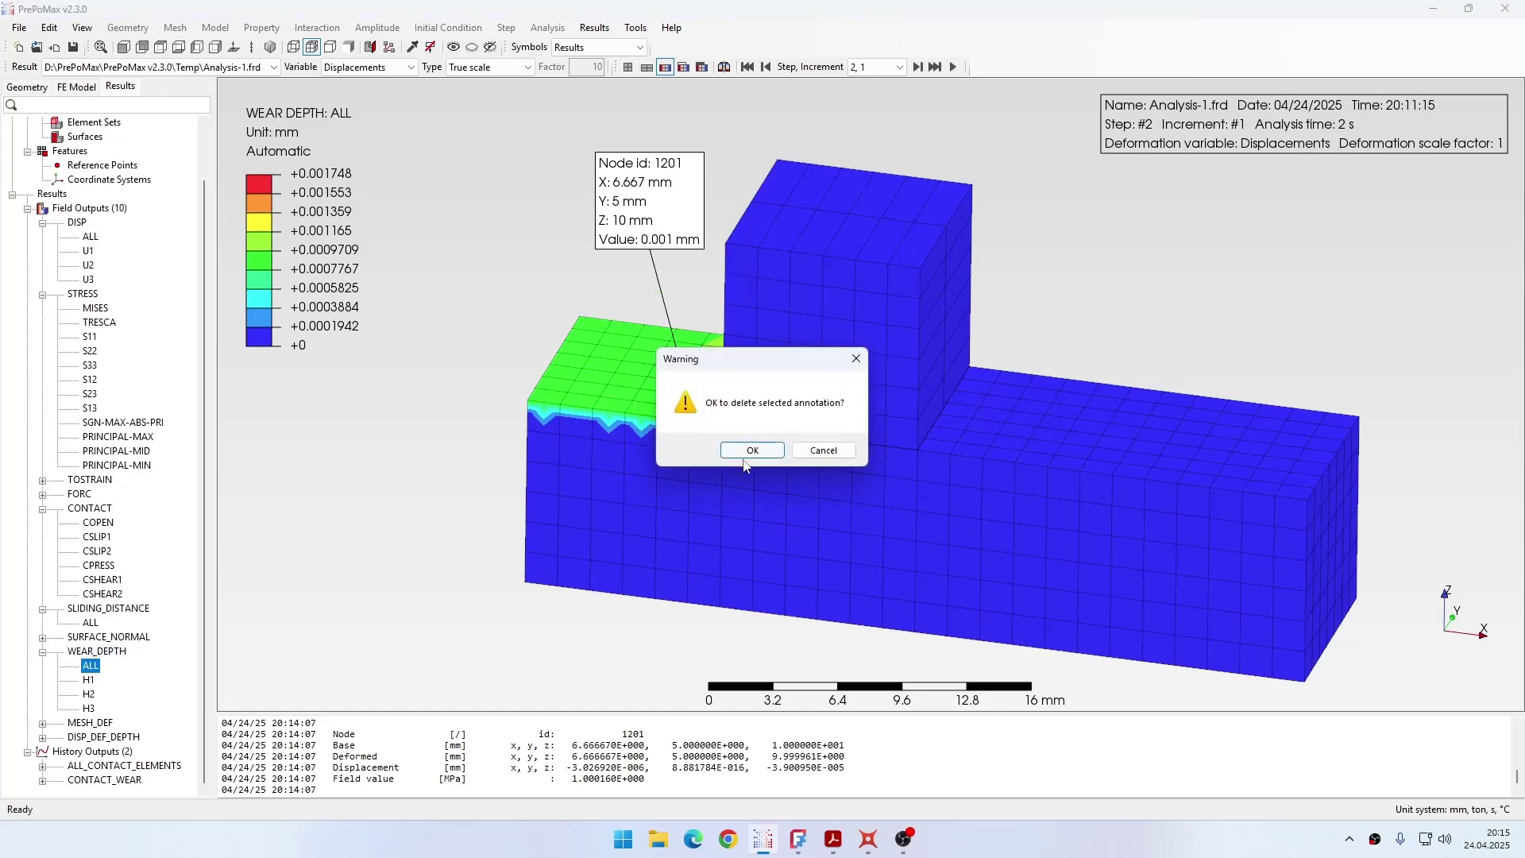
left_click(747, 445)
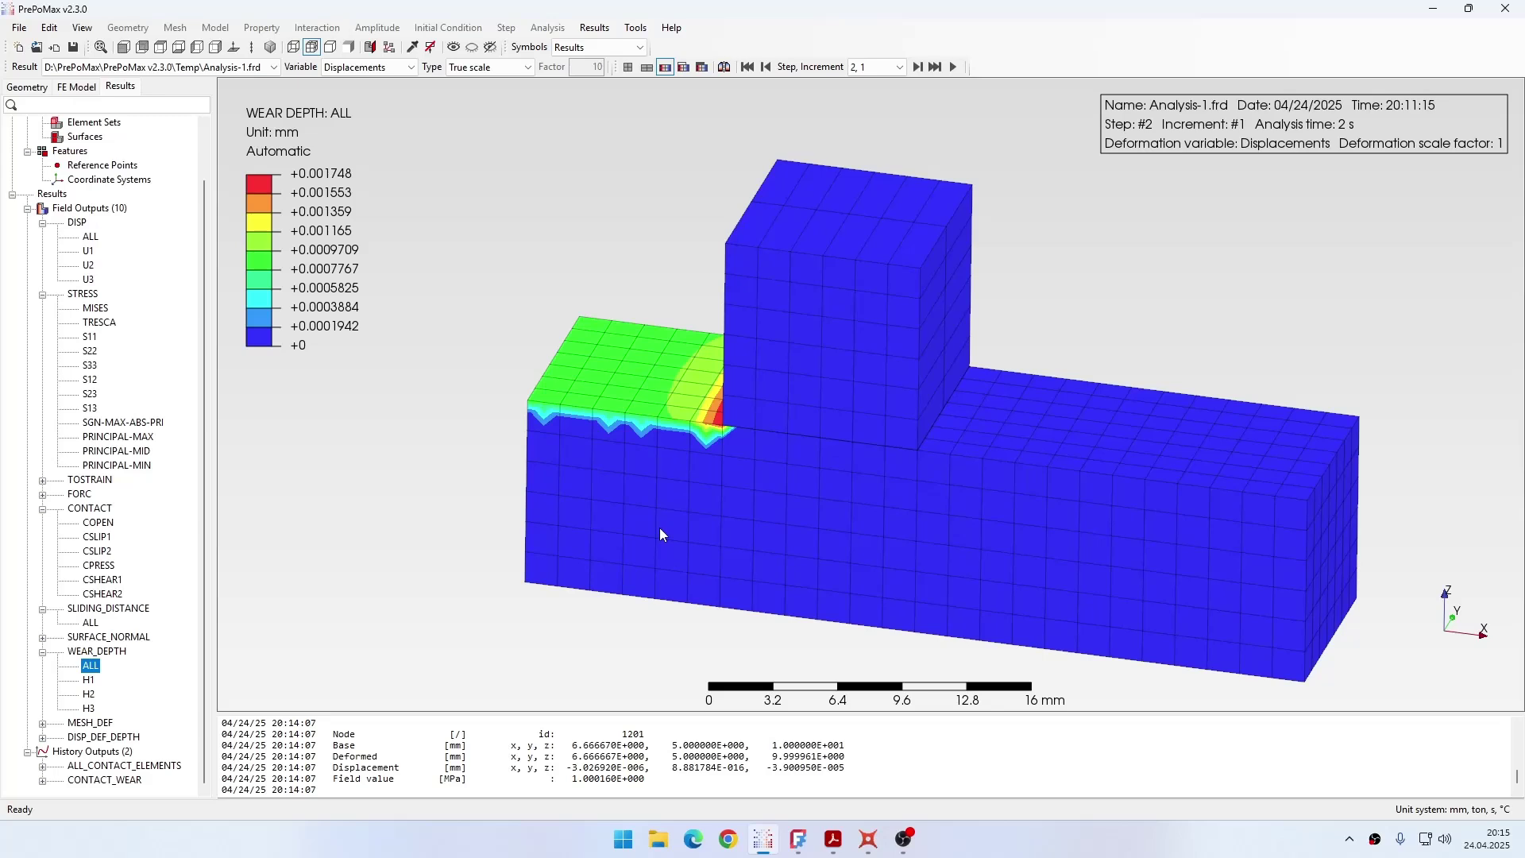
Start creating a new result field output of the Equation type
scroll(157, 439, "up", 2)
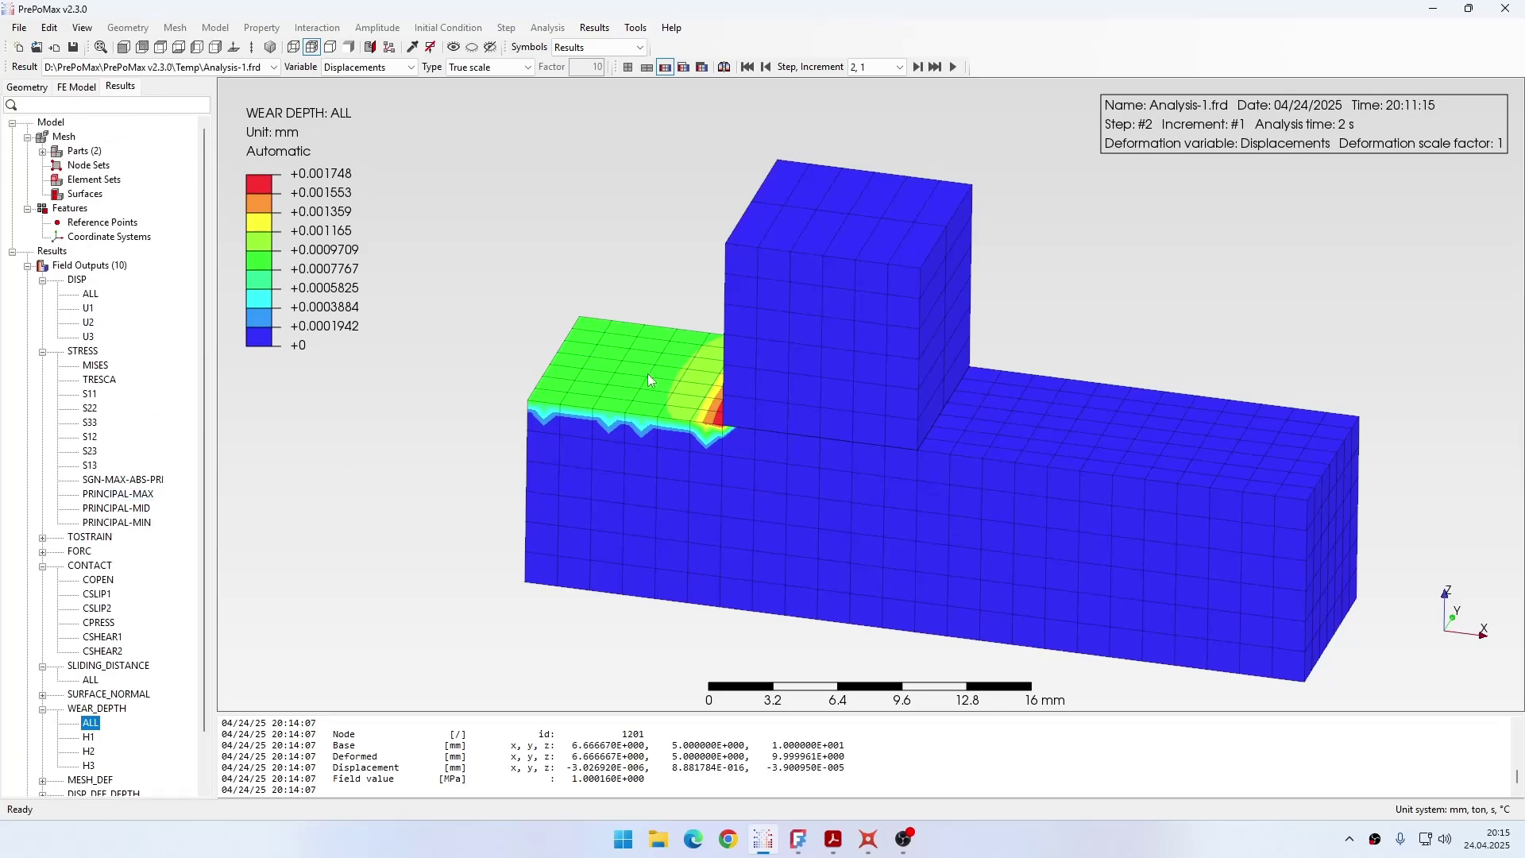
left_click(594, 27)
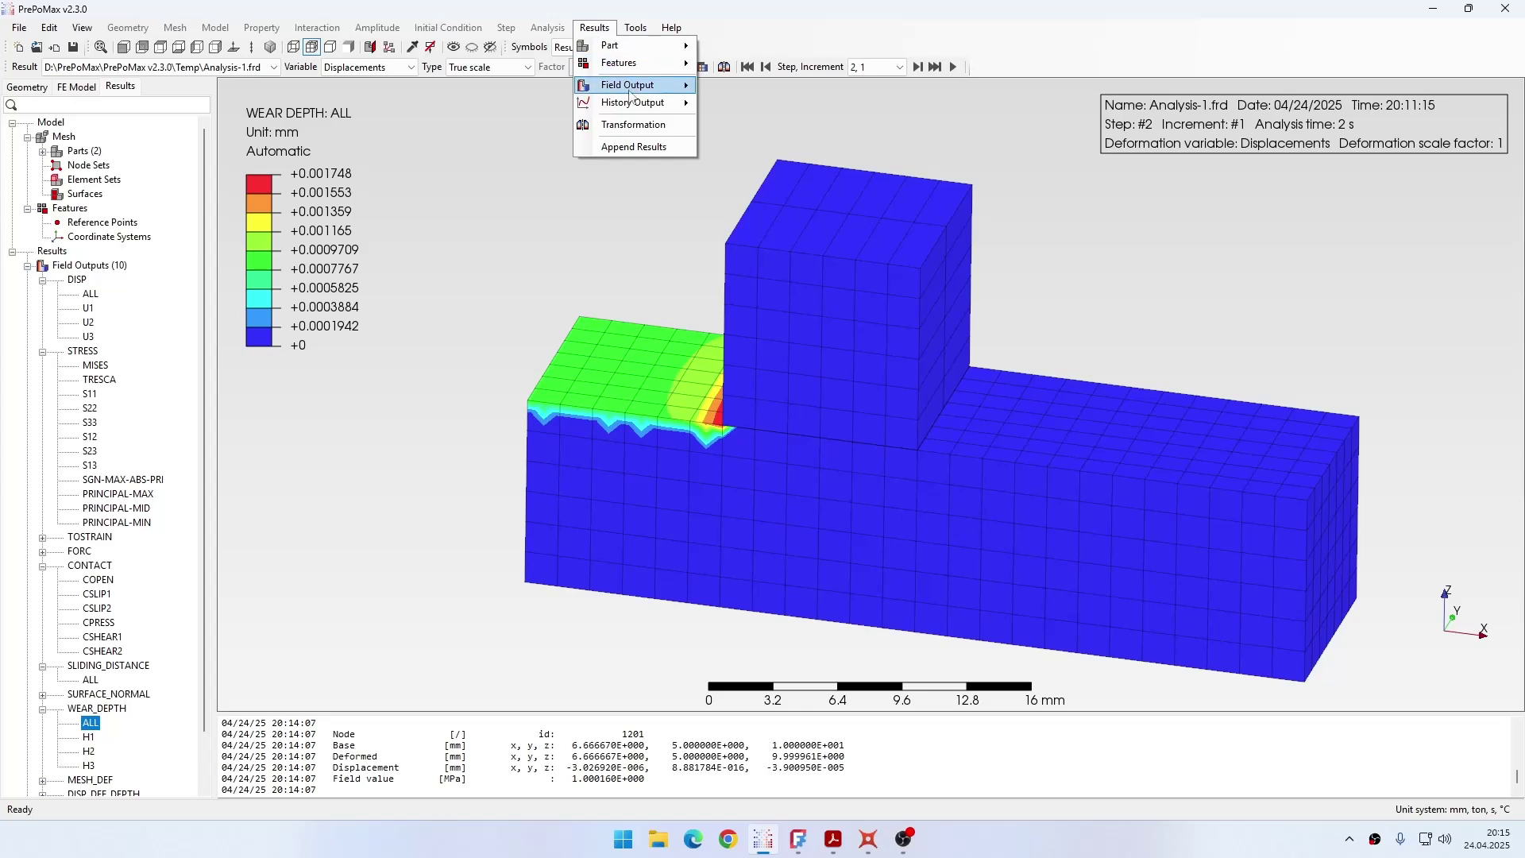
mouse_move(630, 87)
left_click(739, 86)
left_click(369, 167)
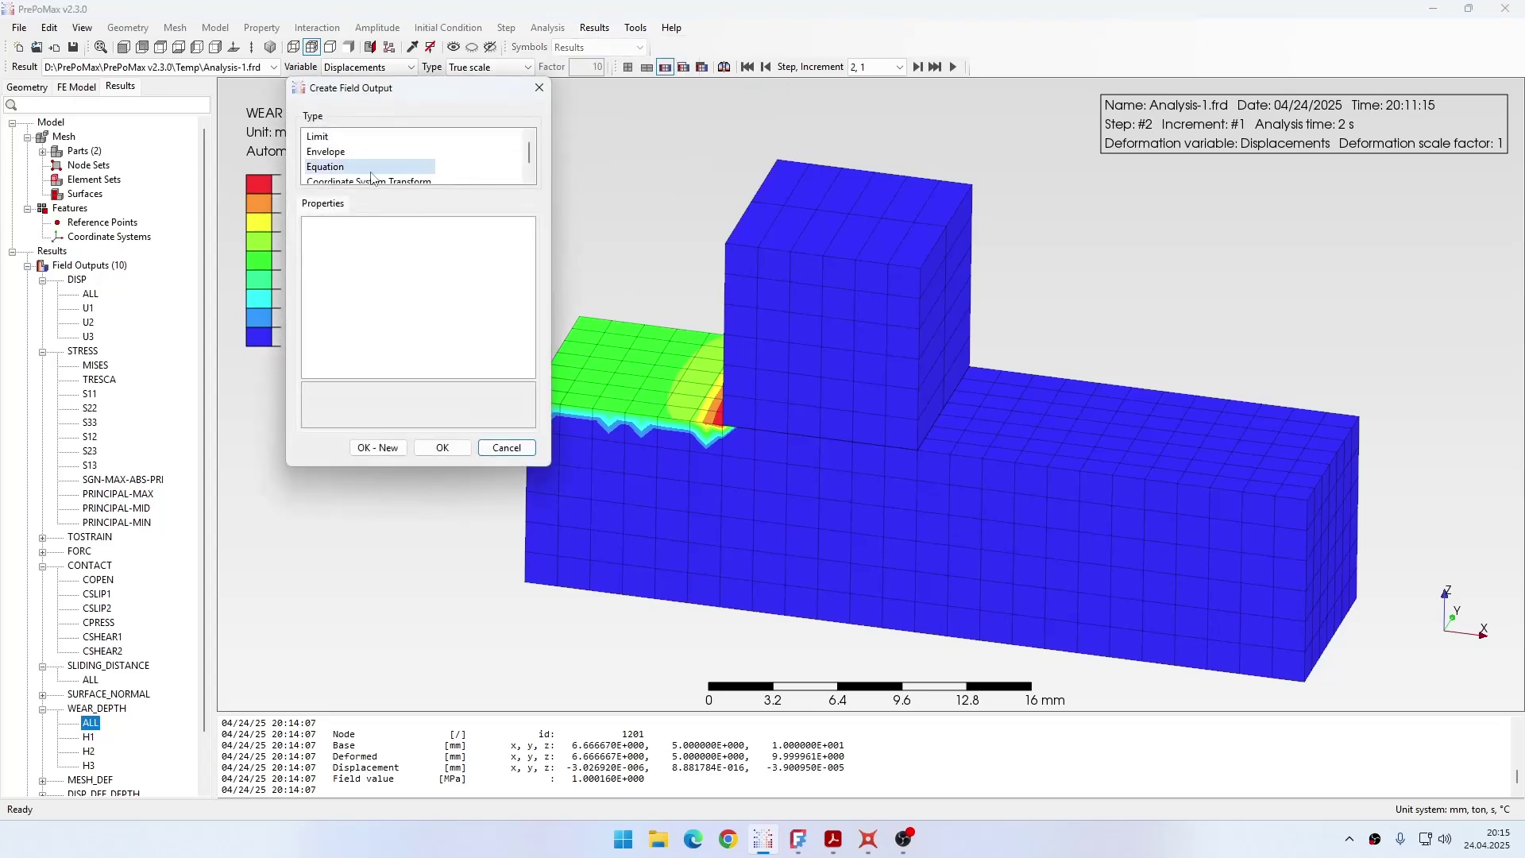
left_click_drag(549, 299, 776, 300)
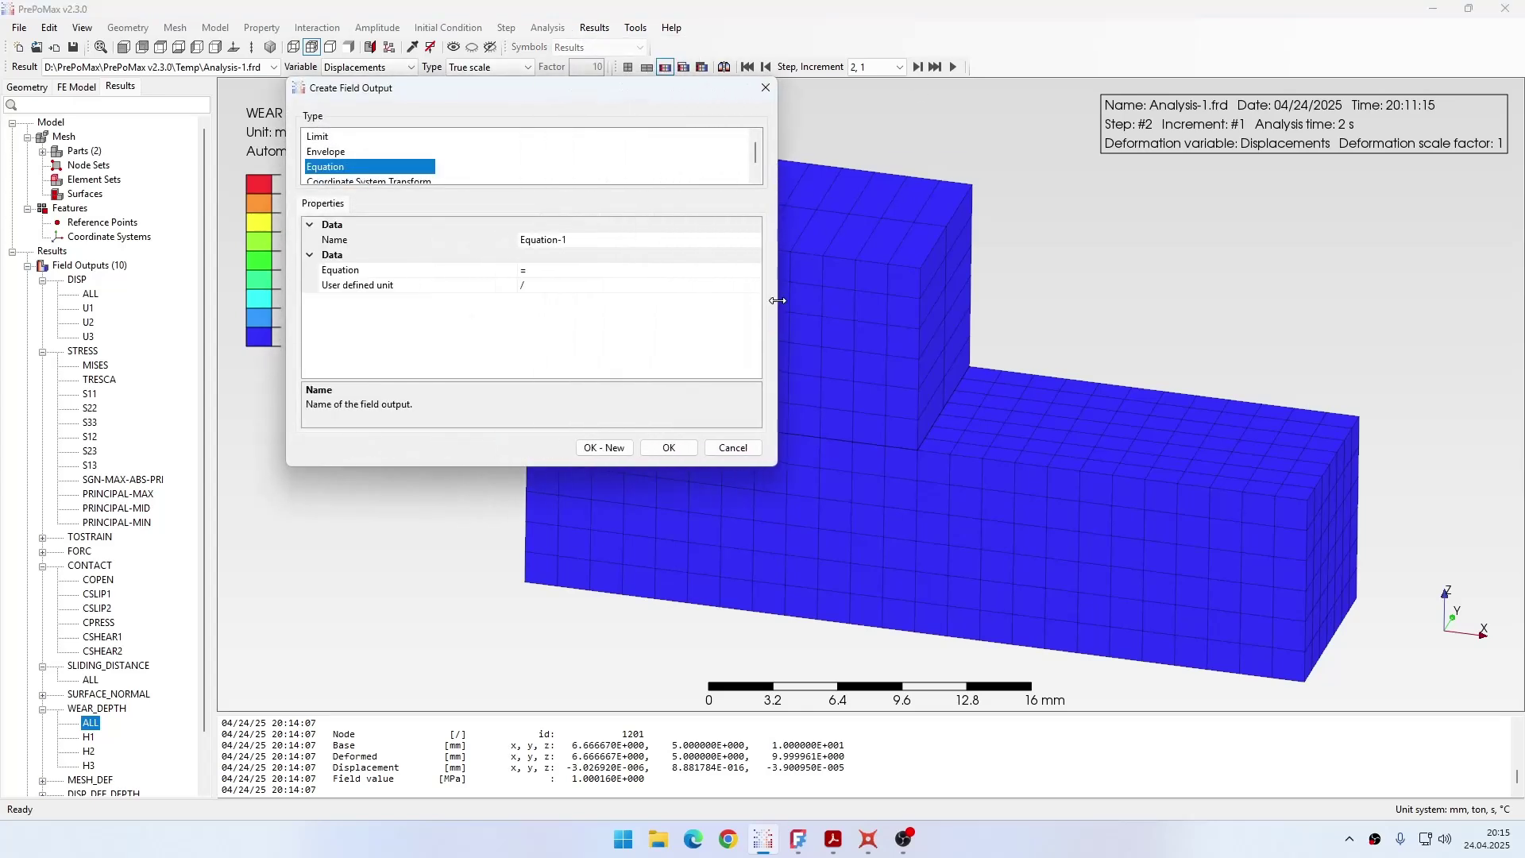
Consult wear depth equation (2) in prepomax_main.pdf and set the field output's equation to =(0.01/100)*[CONTACT.CPRESS]*[SLIDING_DISTANCE.ALL]
left_click(589, 270)
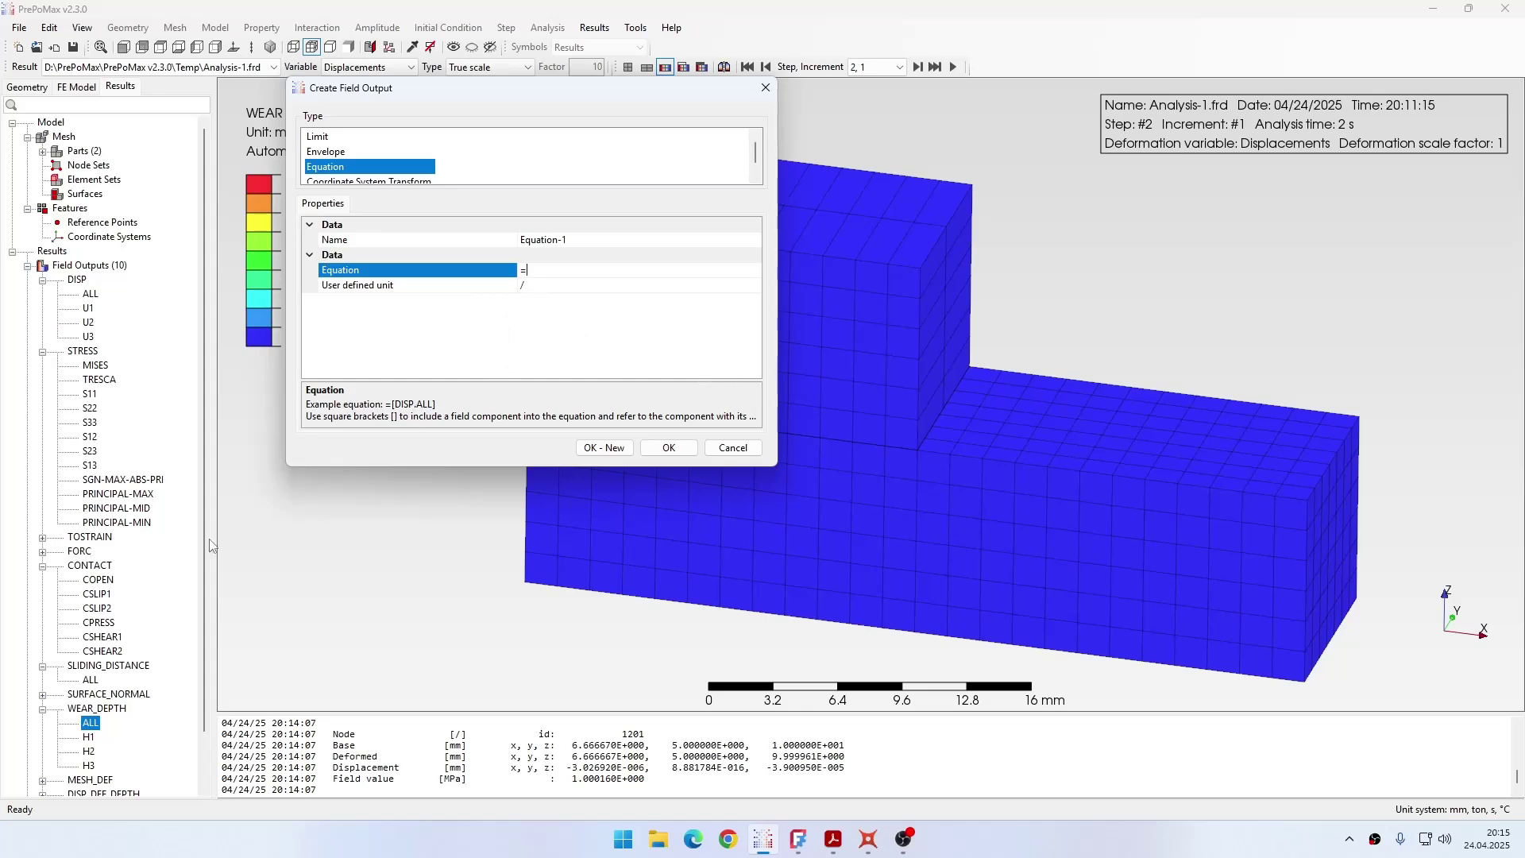
left_click_drag(206, 508, 207, 563)
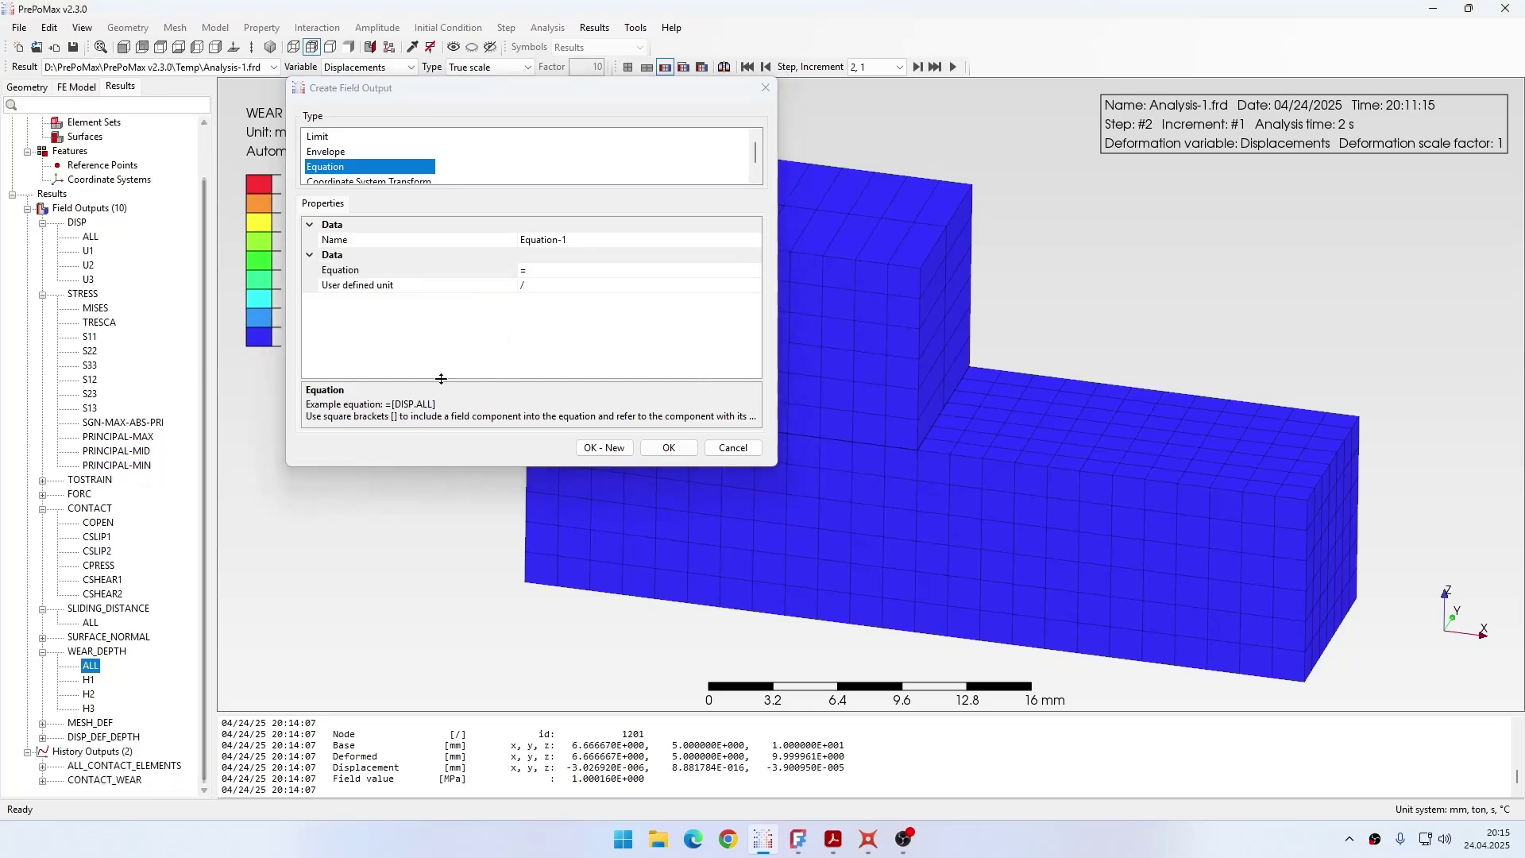
left_click(552, 275)
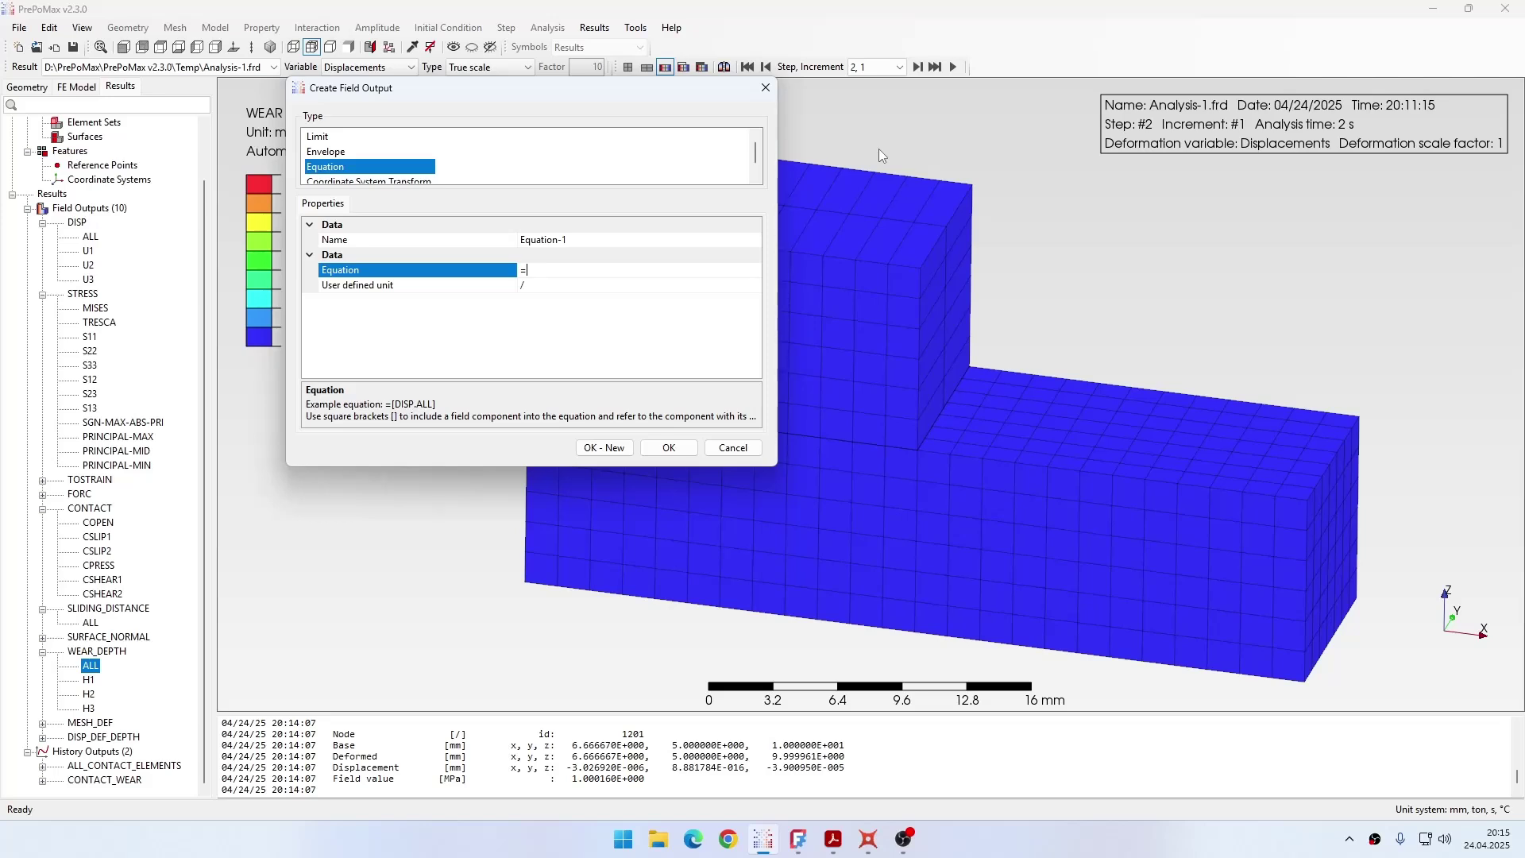
left_click(833, 839)
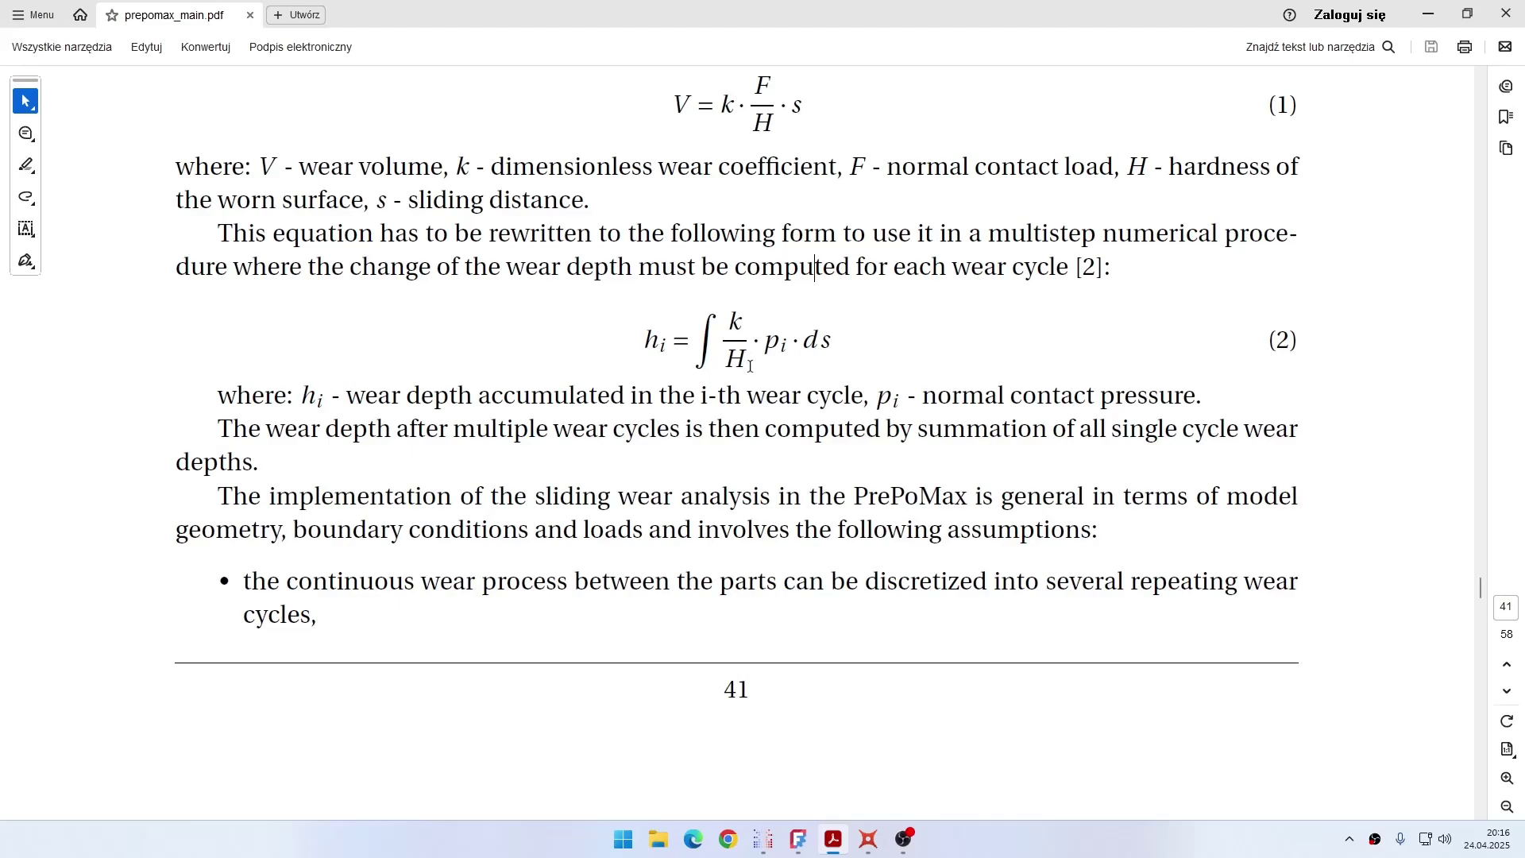
left_click(1428, 14)
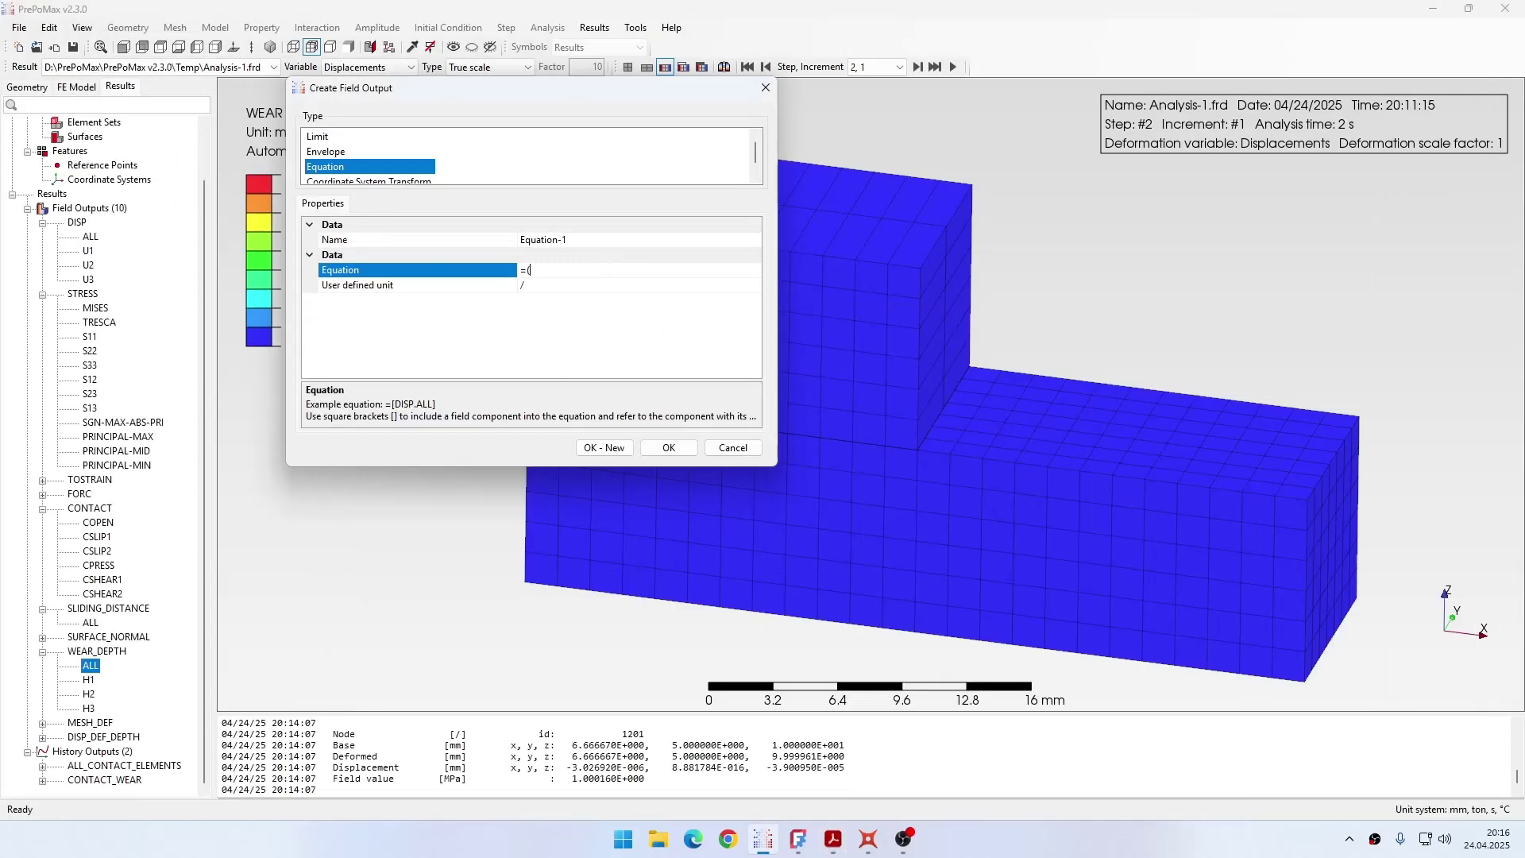
type("0.01/1000)*[")
type("CONTACT.CPRESS]*")
type("[SLID")
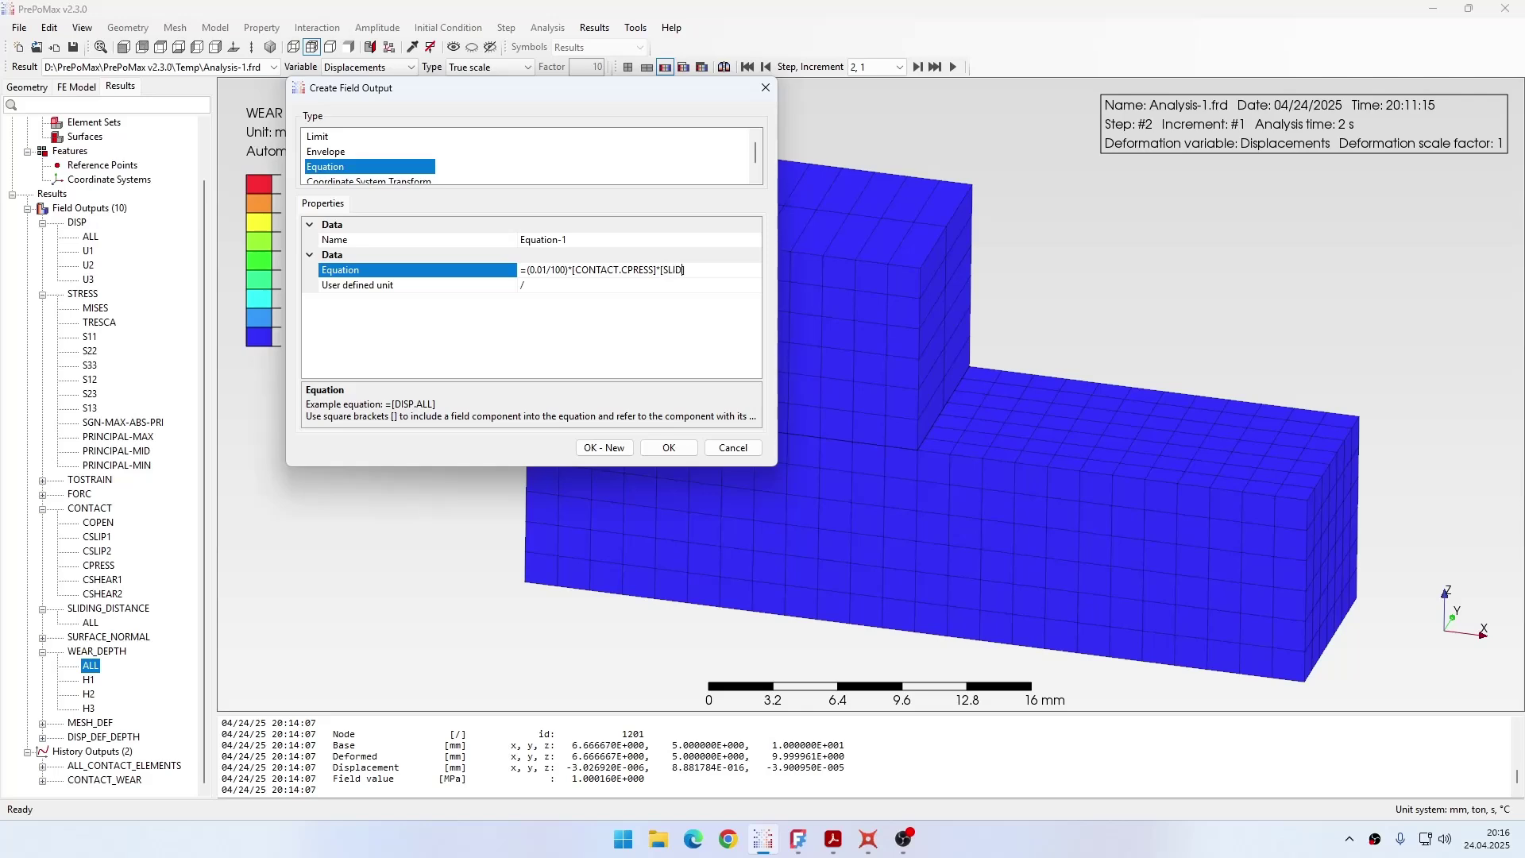
type("ING_DISTANCE.ALL]")
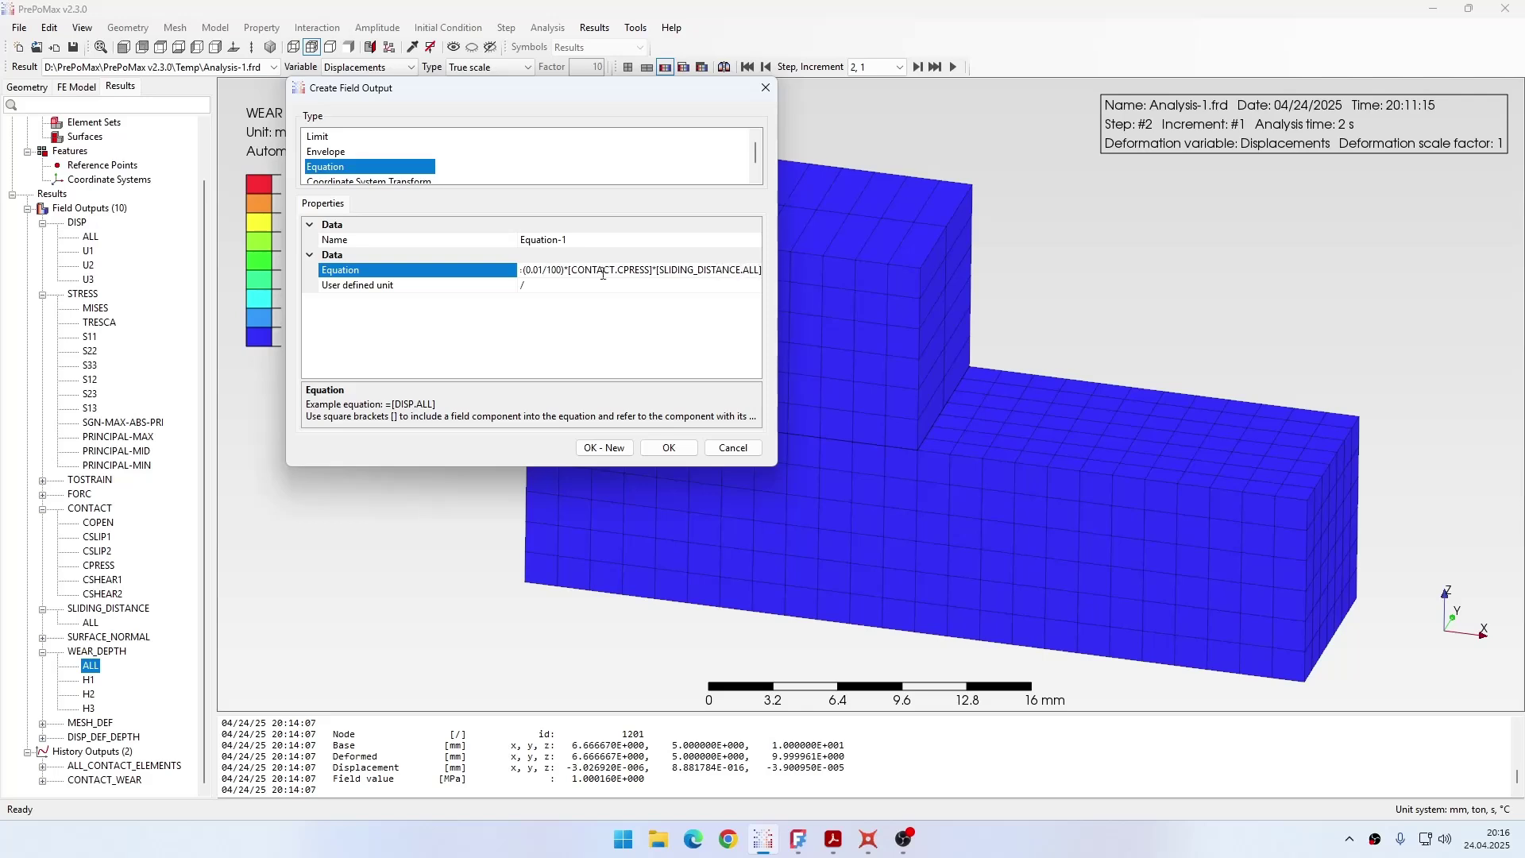
left_click_drag(776, 262, 867, 266)
Set the user defined unit to mm, name the field output WEAR_DEPTH_CALCULATED and create it
left_click(649, 290)
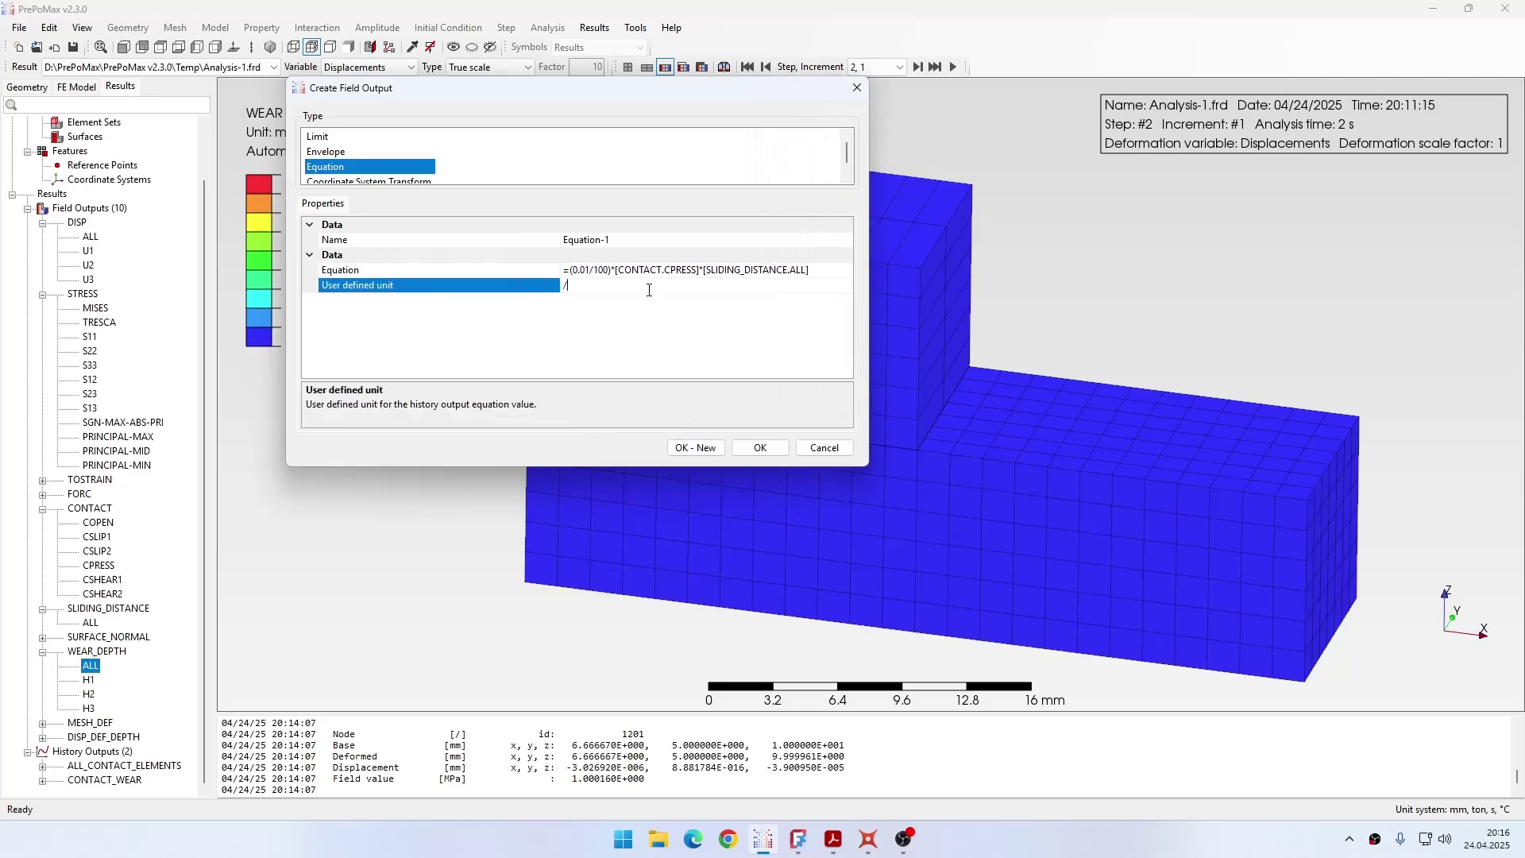
key("BackSpace")
type("mm")
left_click(639, 239)
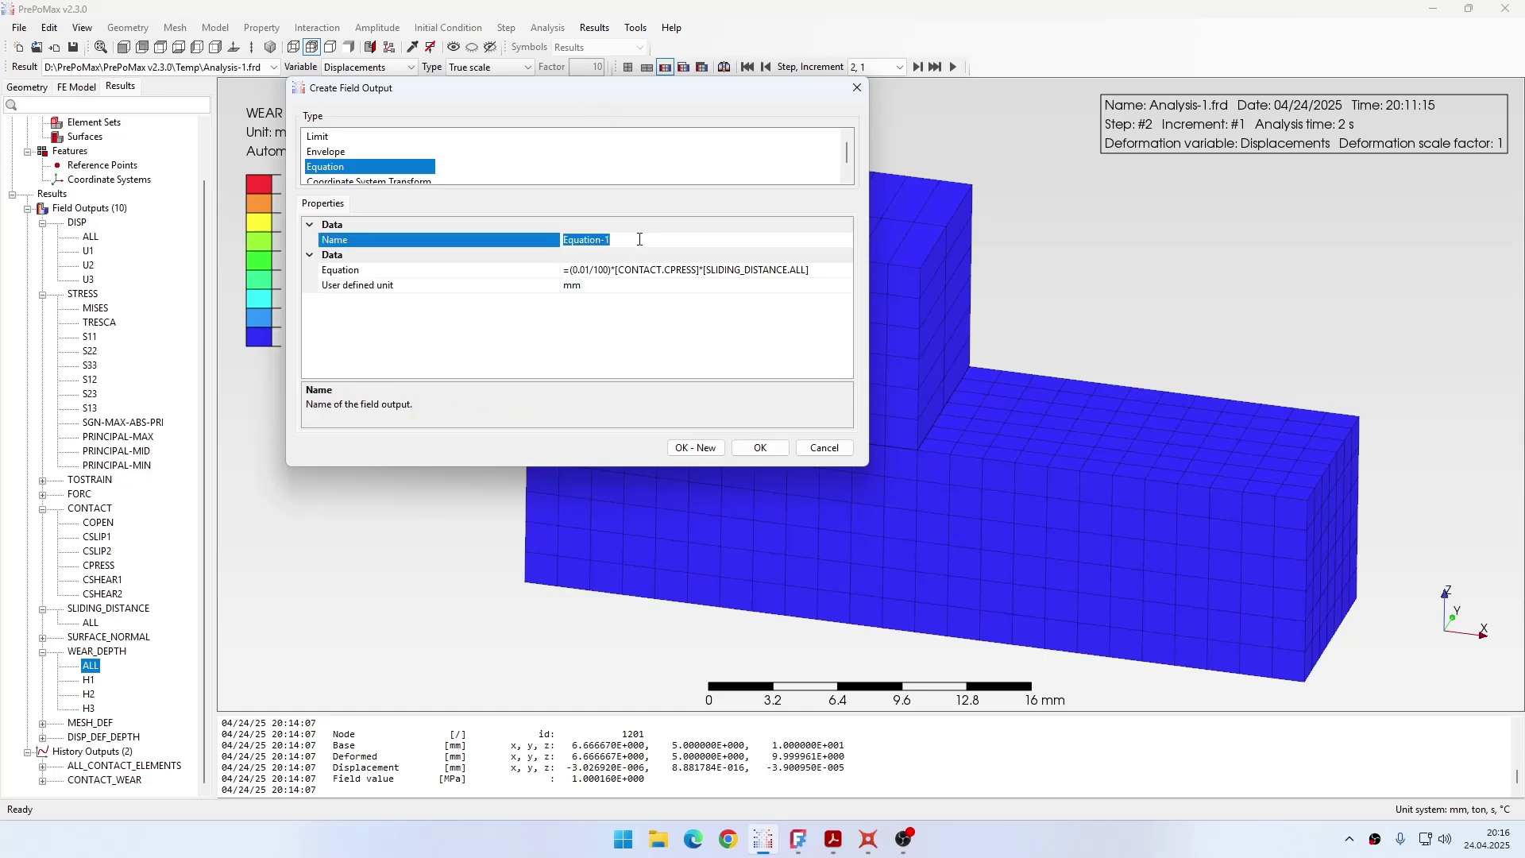
type("WEAR_DEPTH_CALCULATR")
left_click(760, 447)
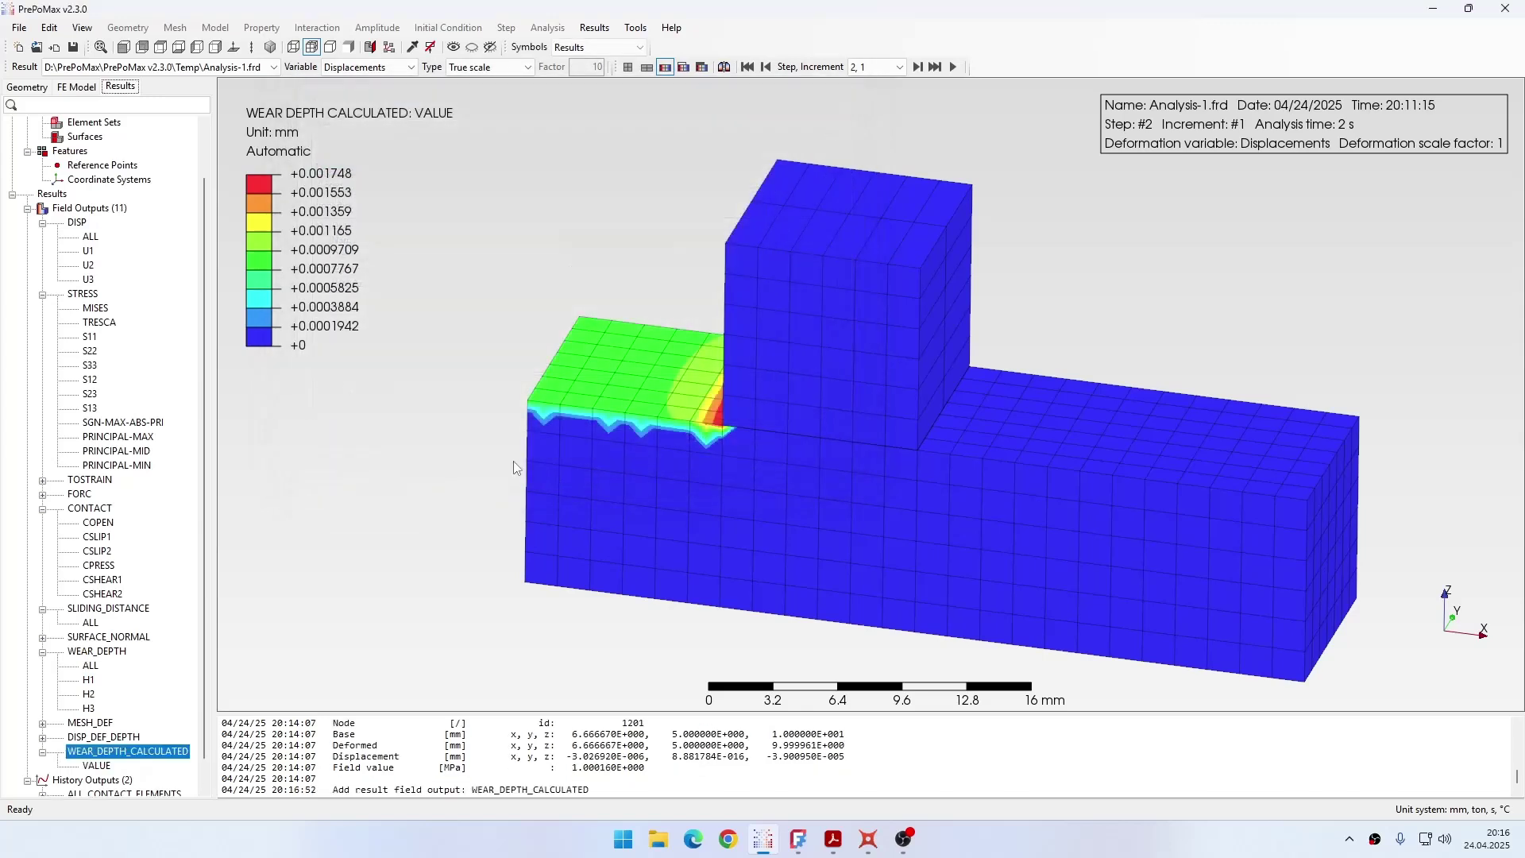
Compare the WEAR_DEPTH_CALCULATED VALUE plot with the overall WEAR_DEPTH plot by displaying them alternately
scroll(151, 747, "down", 1)
left_click(103, 738)
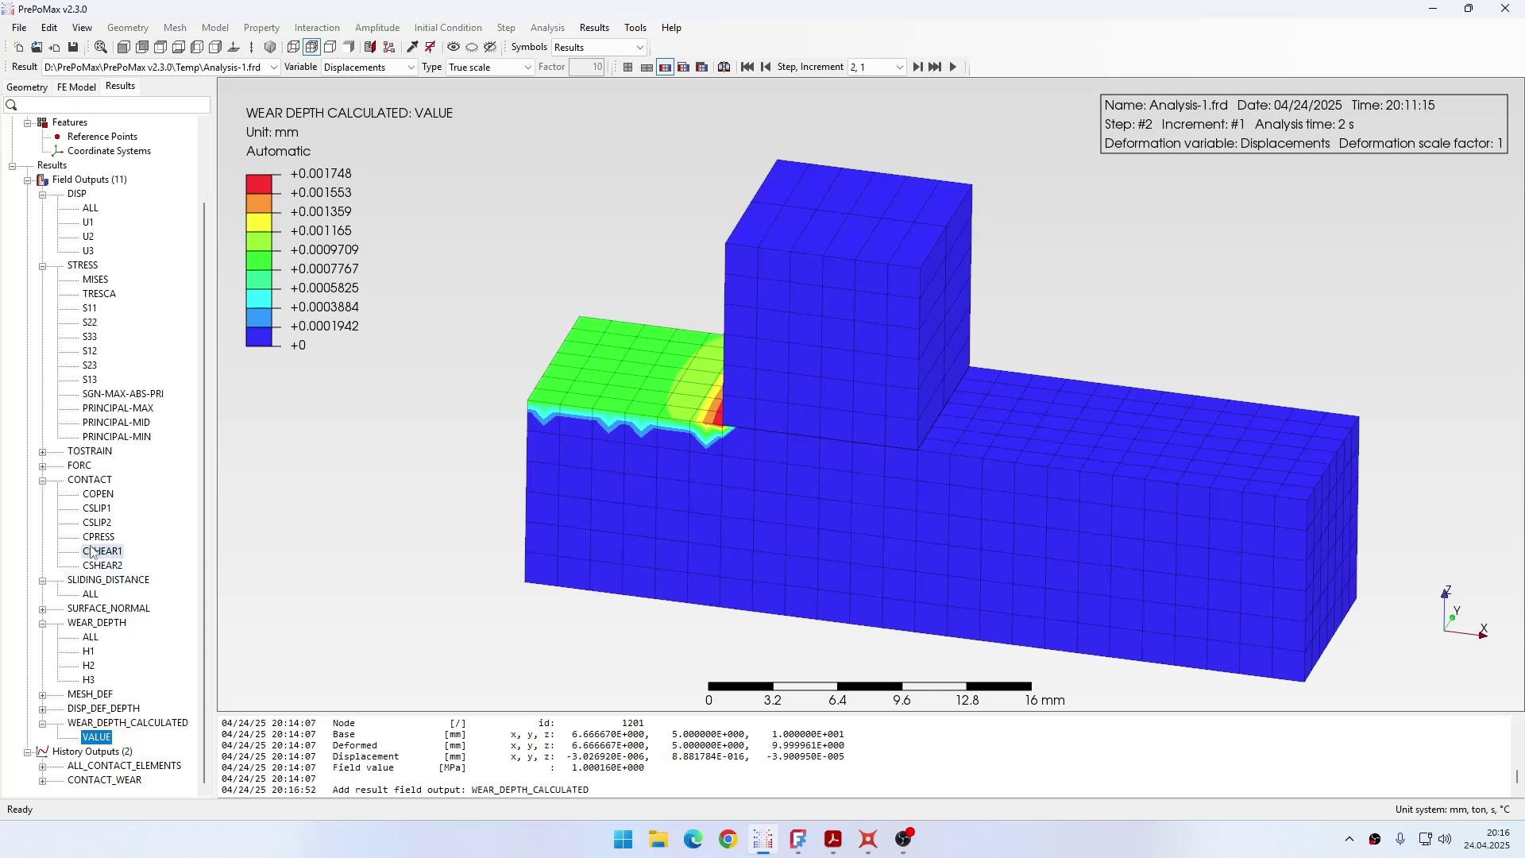
left_click(87, 638)
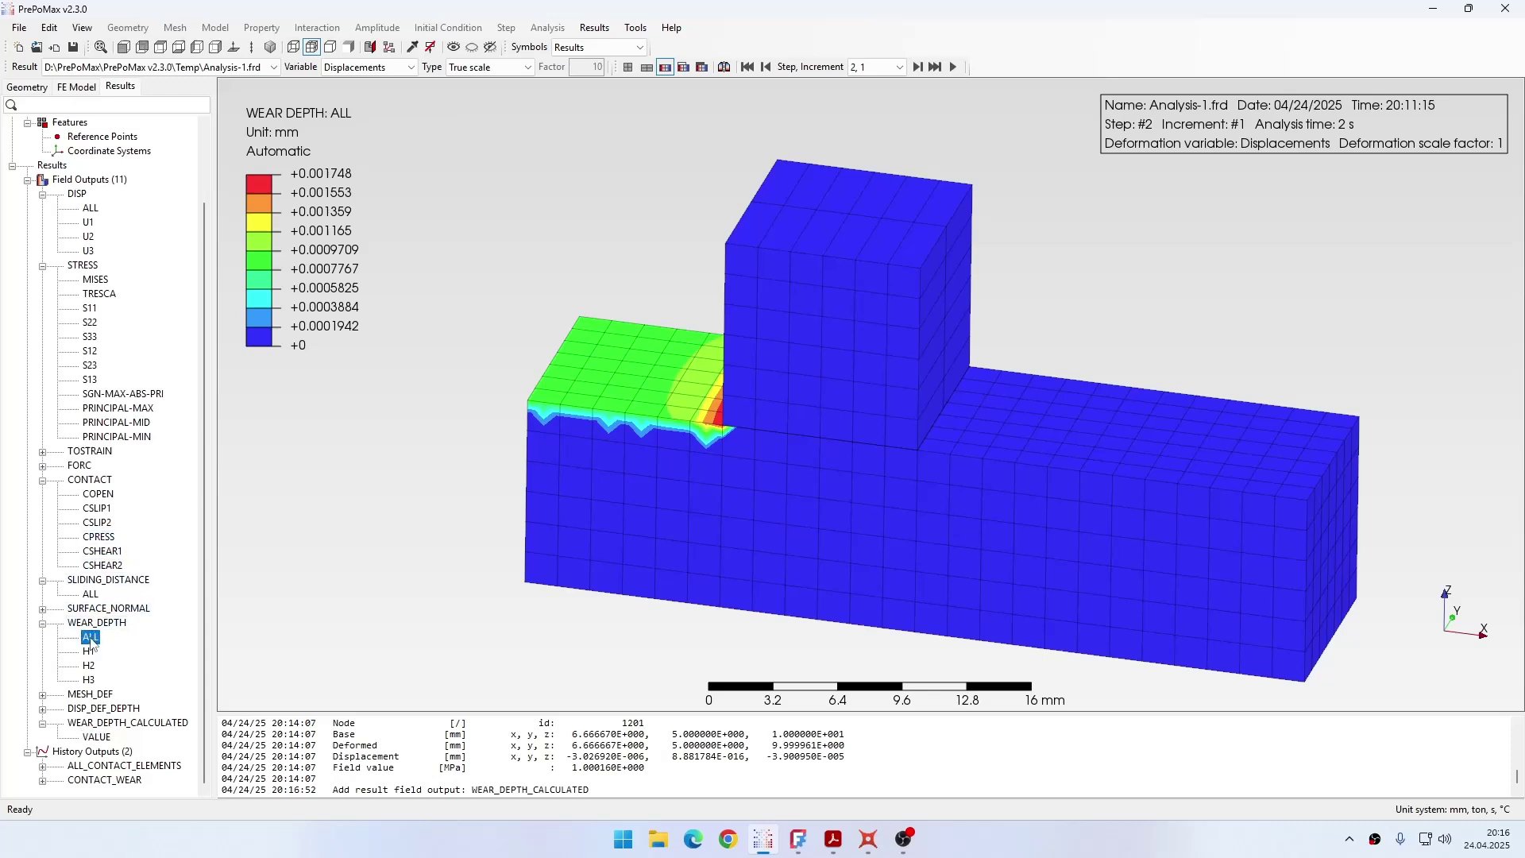
left_click(108, 741)
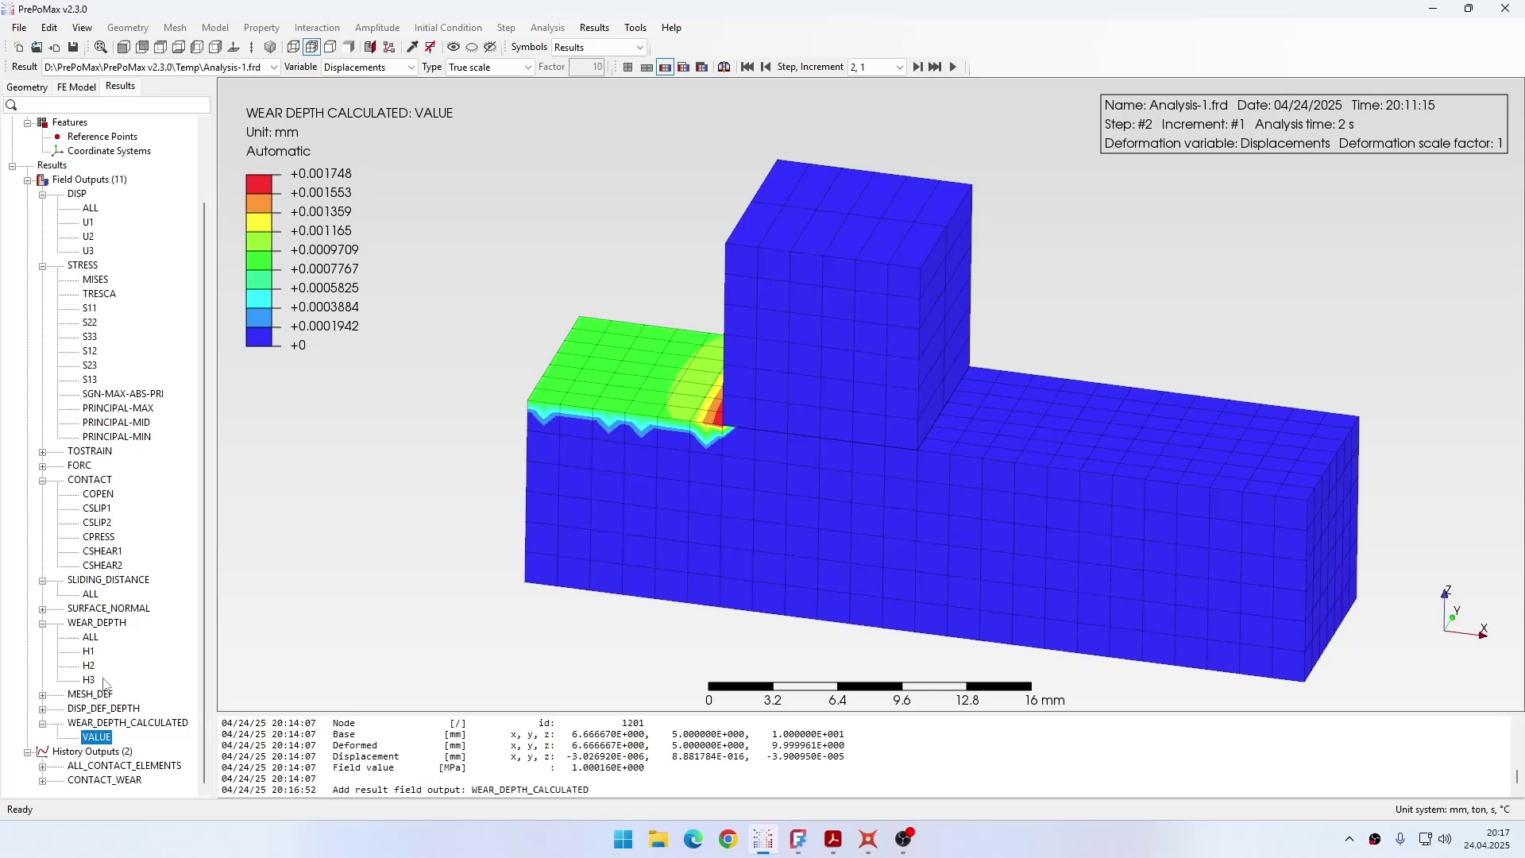
left_click(91, 638)
left_click(109, 737)
left_click(92, 640)
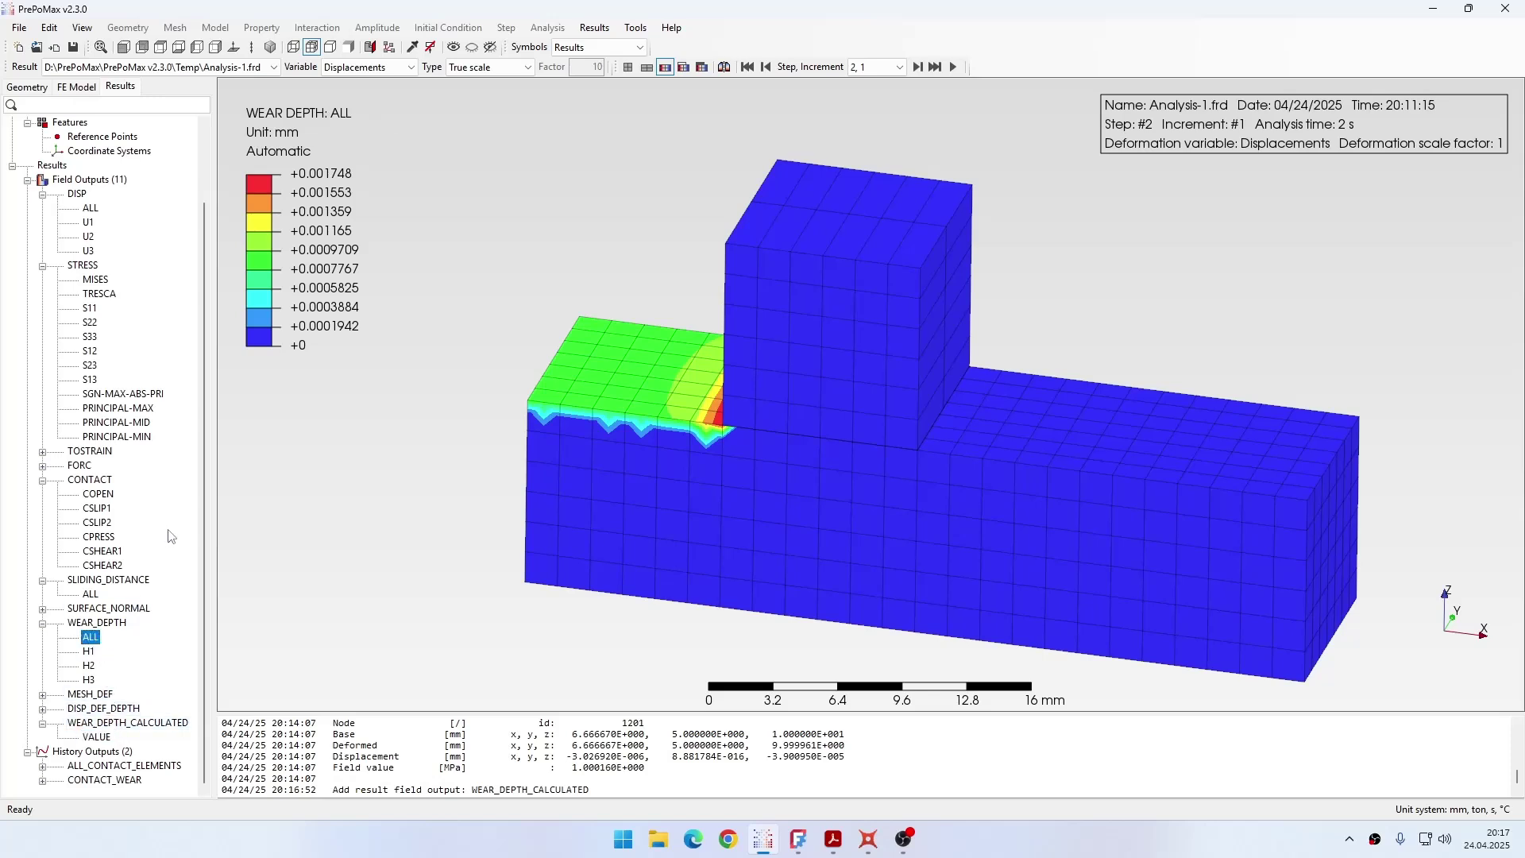
left_click(594, 30)
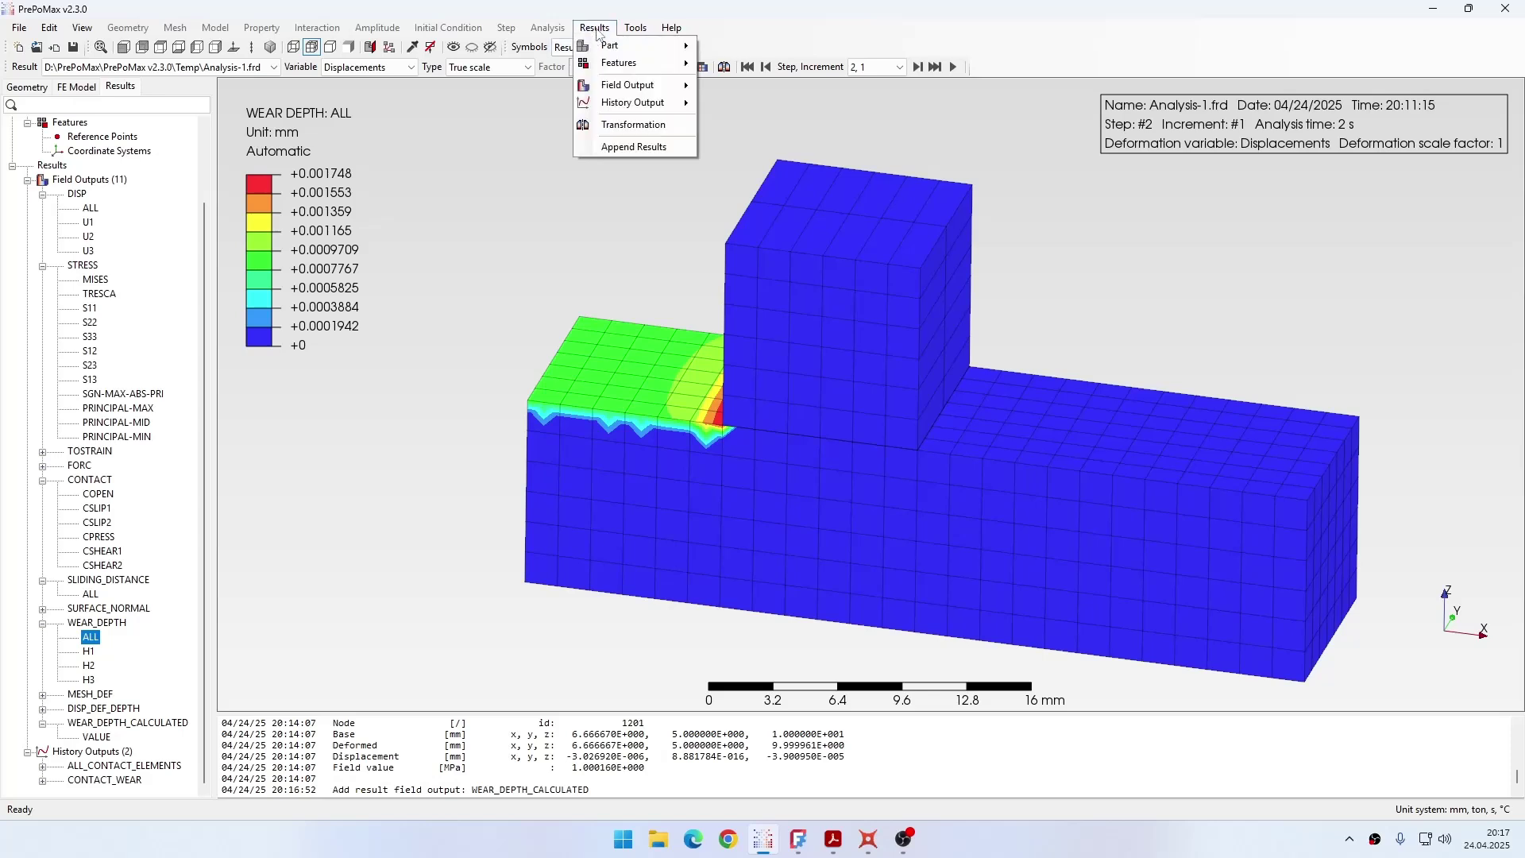
left_click(594, 28)
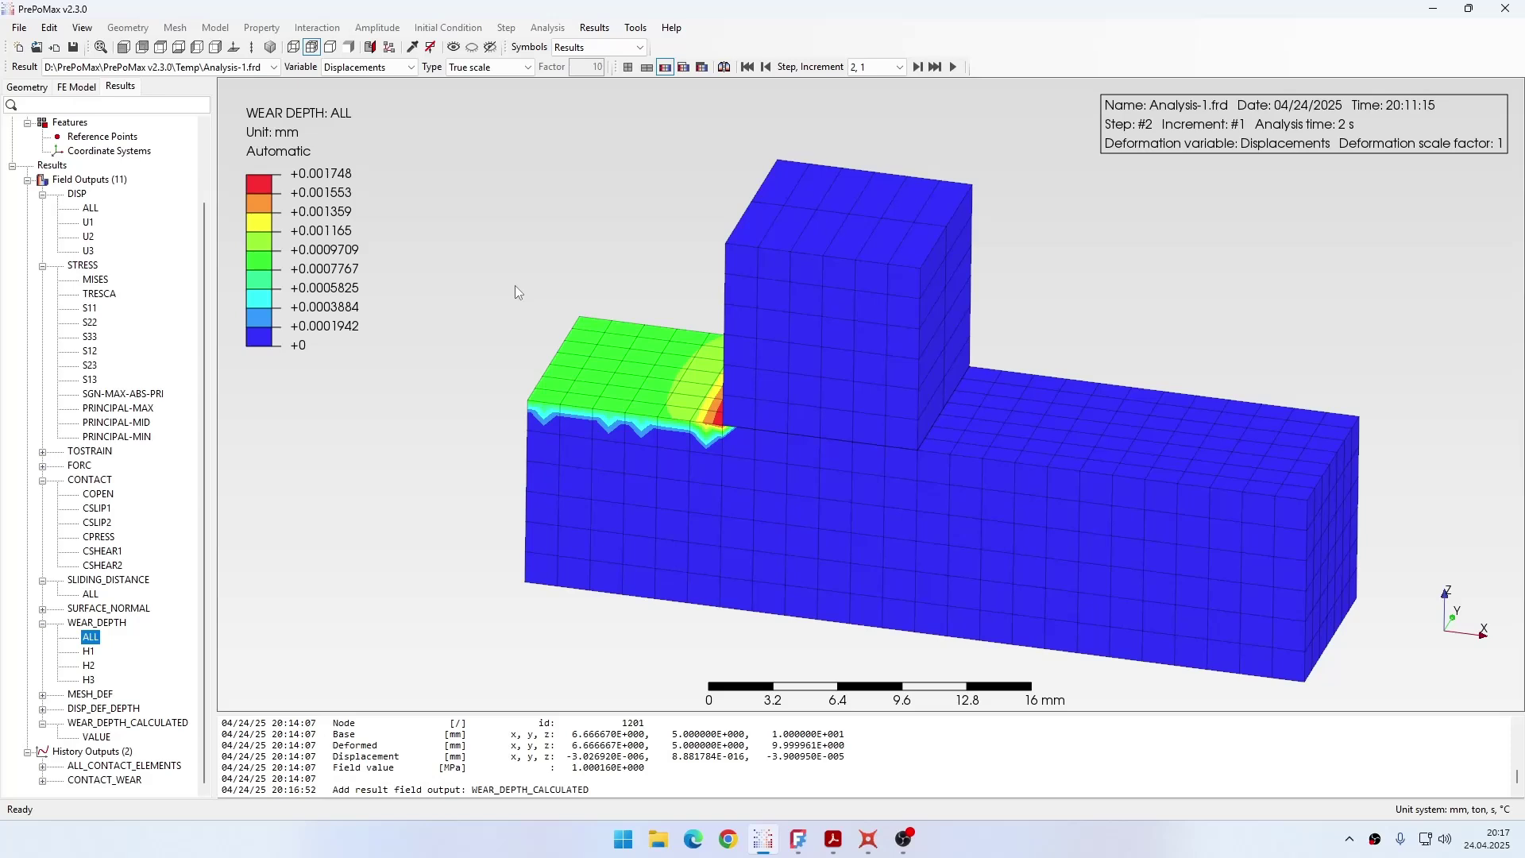
left_click(96, 737)
left_click(89, 638)
left_click(92, 737)
left_click(91, 637)
left_click(96, 737)
left_click(90, 637)
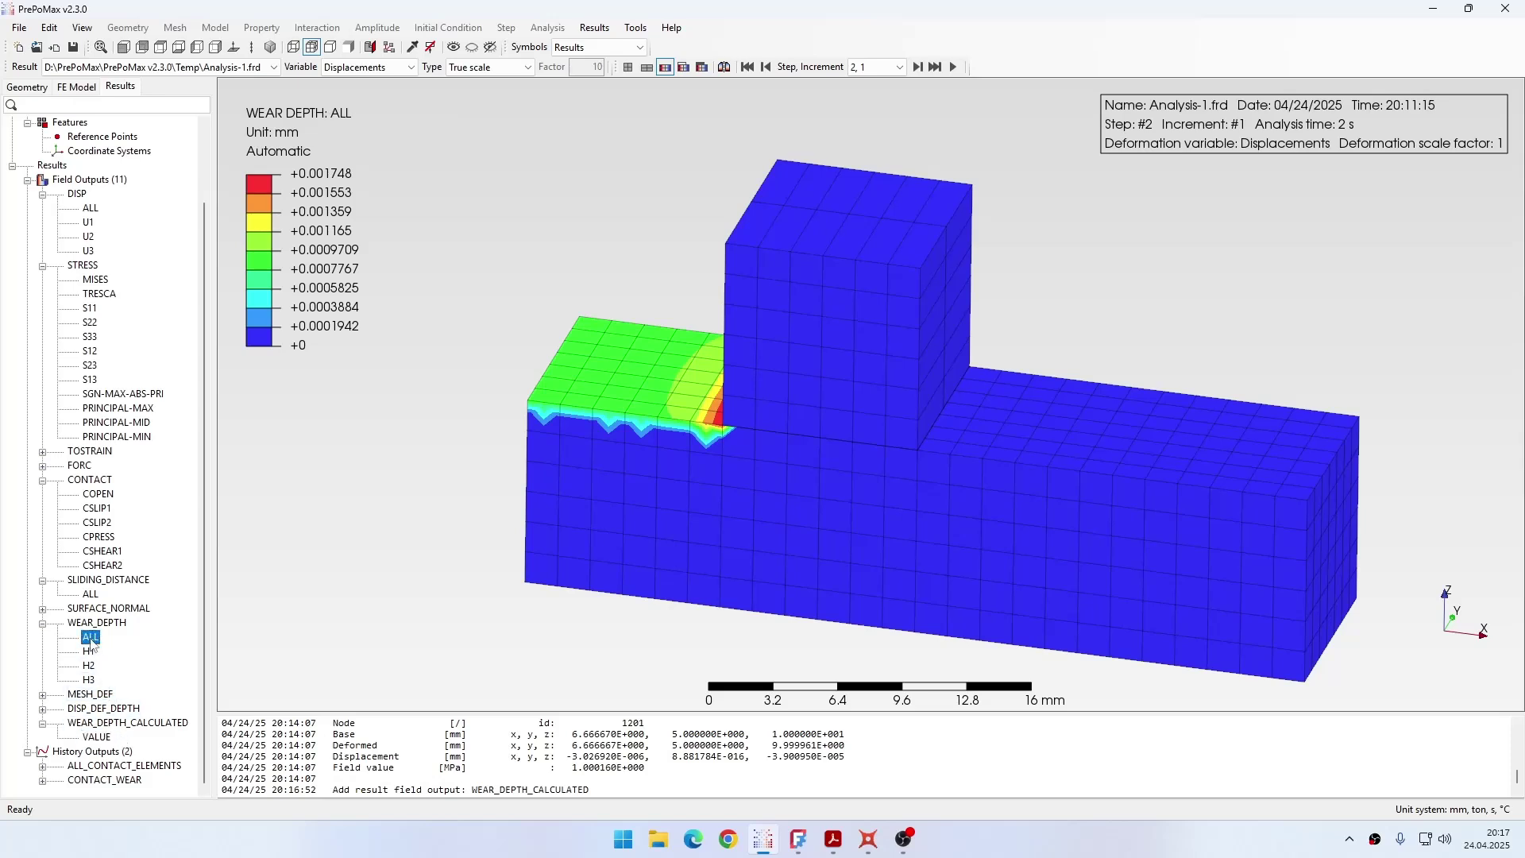
left_click(96, 737)
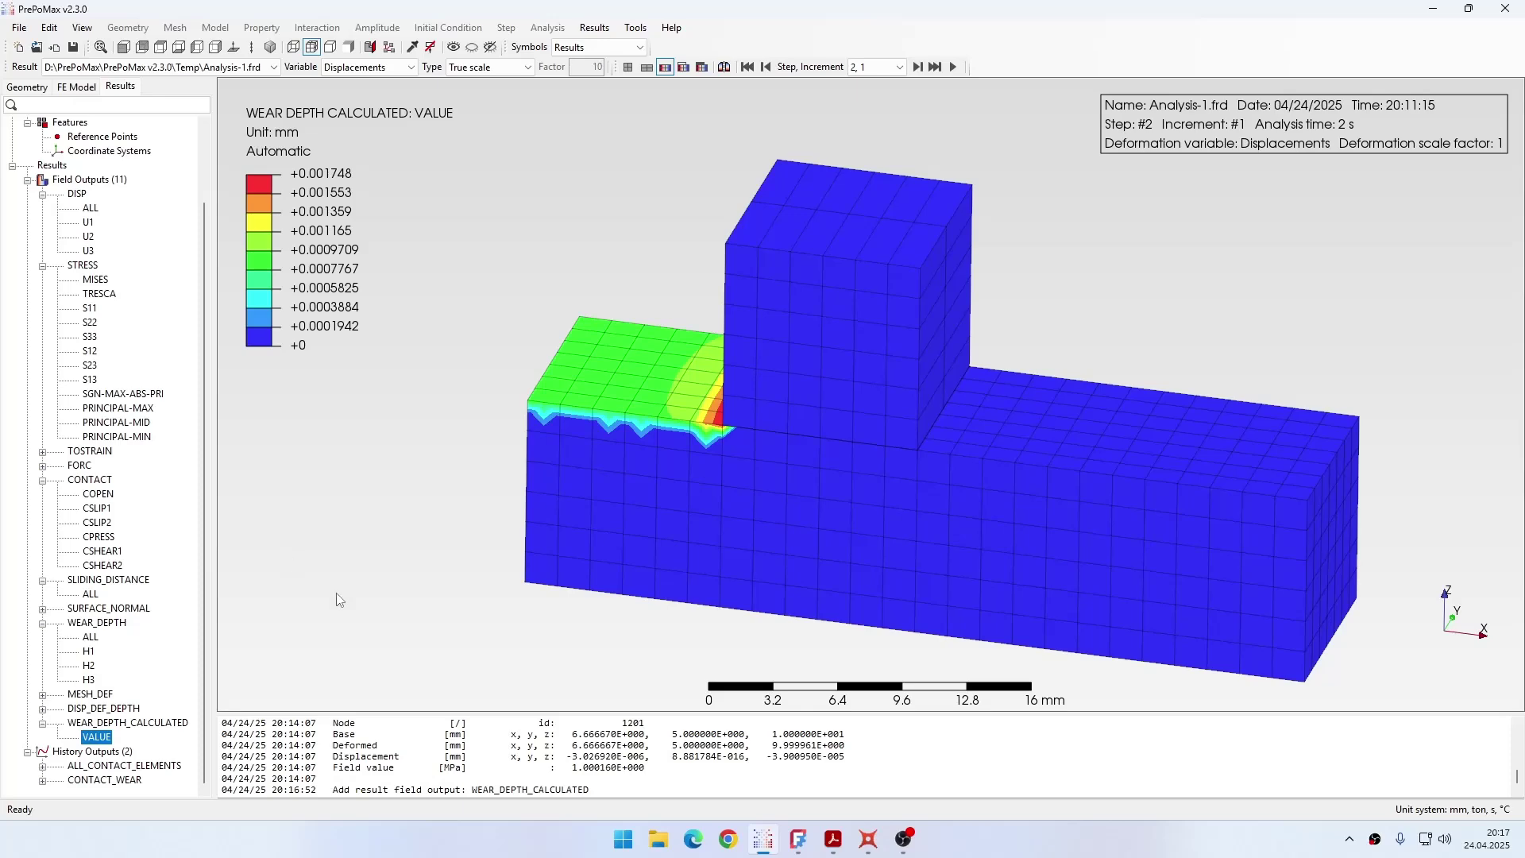
Switch to prepomax_main.pdf to review wear depth equation (2), and return to the calculated wear depth plot in PrePoMax
left_click(833, 839)
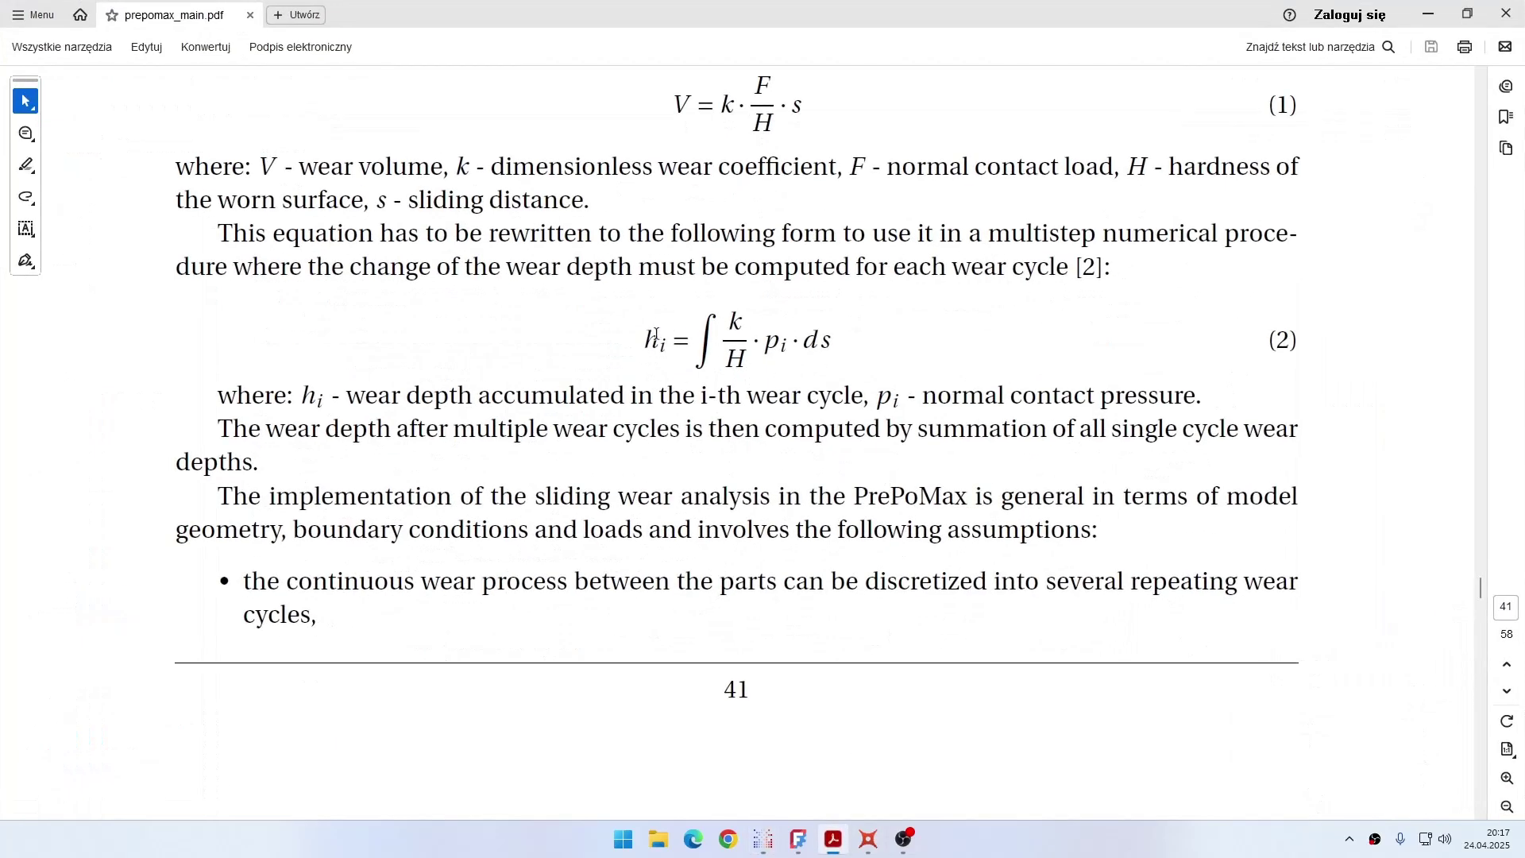
left_click(833, 839)
middle_click_drag(659, 506, 703, 515)
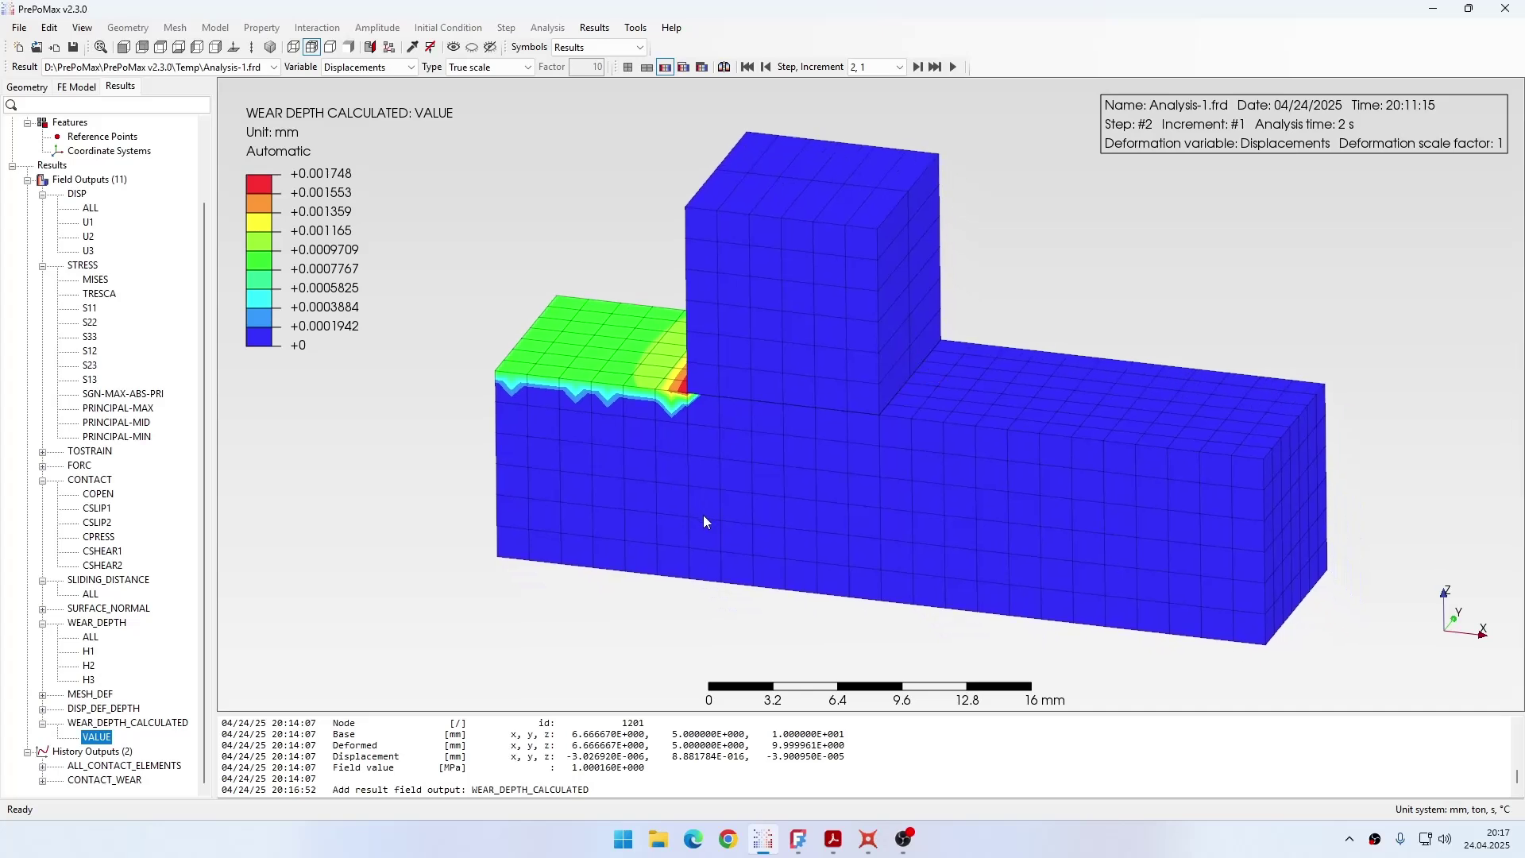